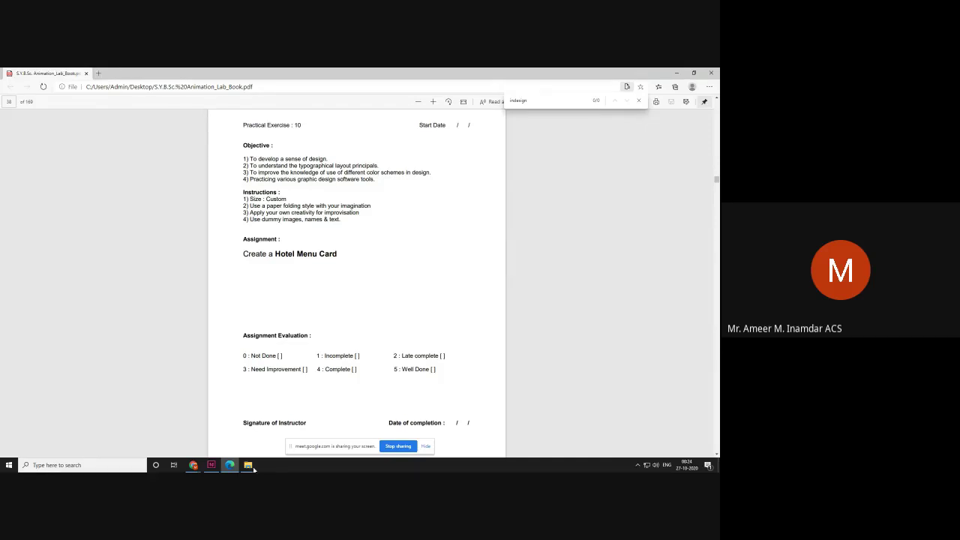
# Step: Switch from the Hotel Menu Card PDF in Edge to the InDesign window
pyautogui.click(209, 467)
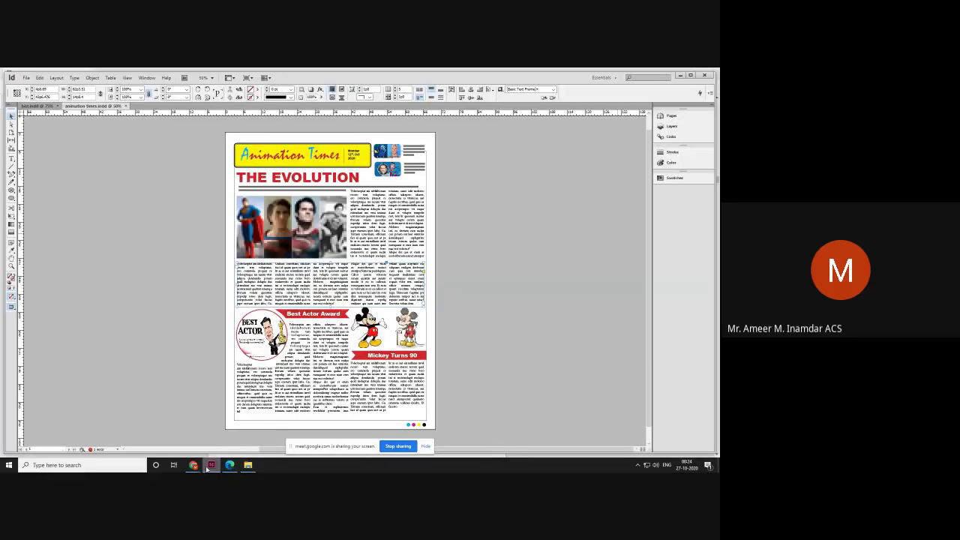
# Step: Create a new landscape Letter document, 11 x 8.5 in, and zoom to 75%
pyautogui.hotkey('ctrl', 'n')
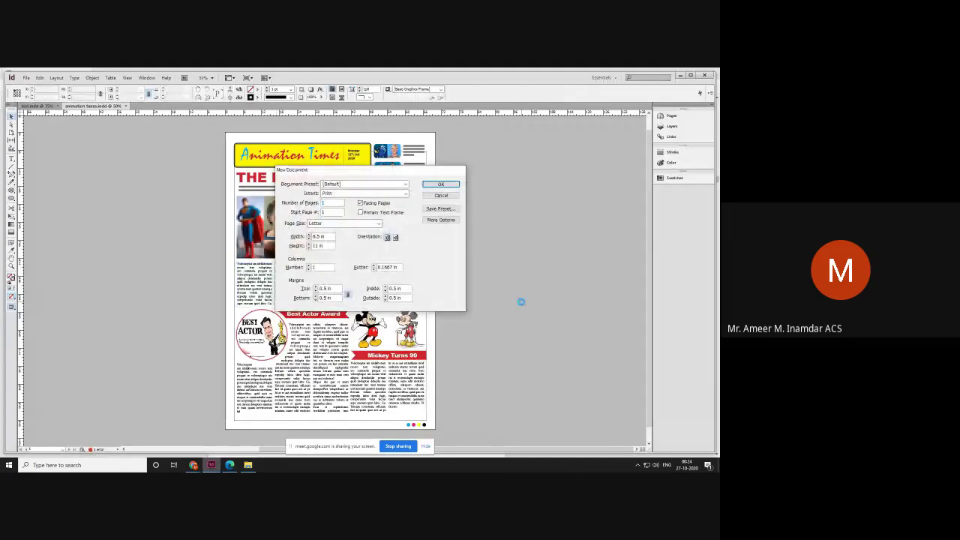
pyautogui.press('Return')
pyautogui.scroll(-1, 562, 300)
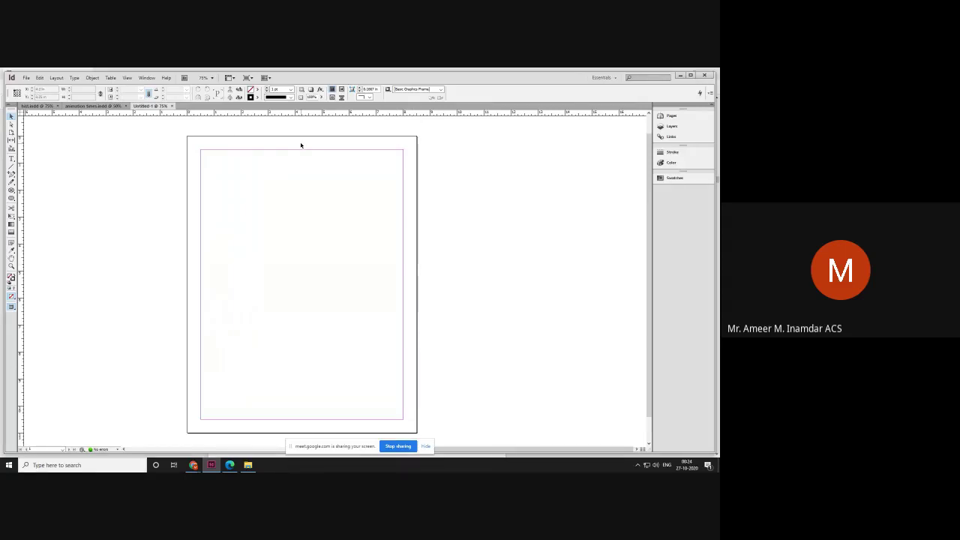
pyautogui.hotkey('ctrl', 'n')
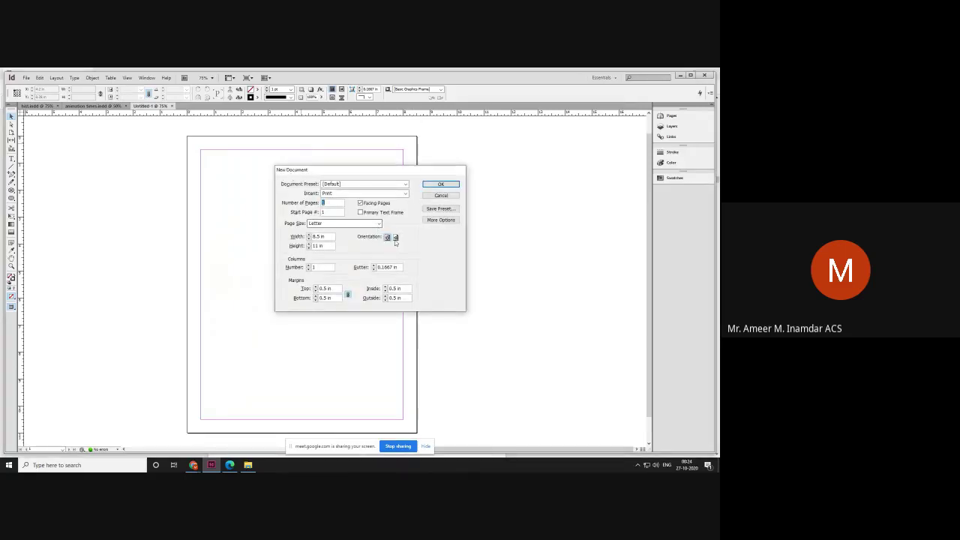
pyautogui.click(396, 238)
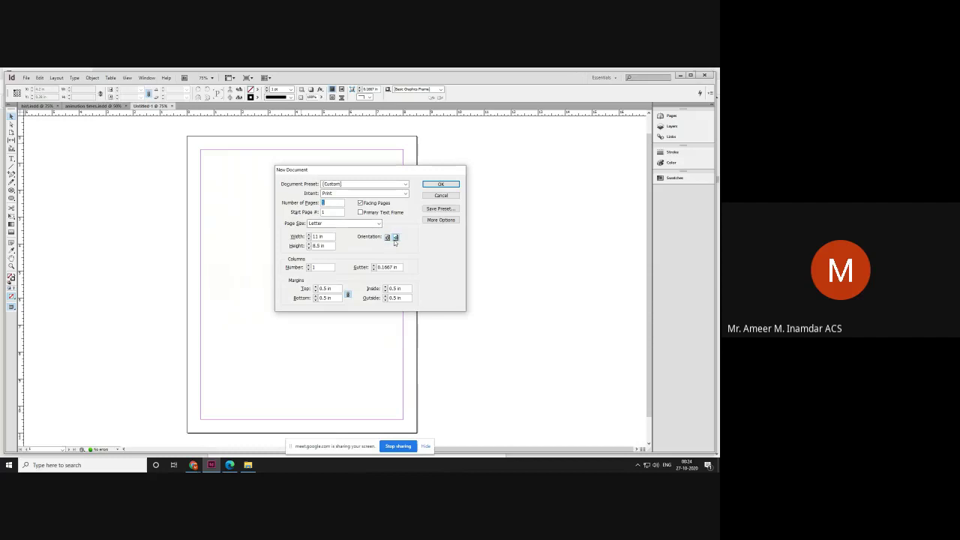
pyautogui.click(441, 184)
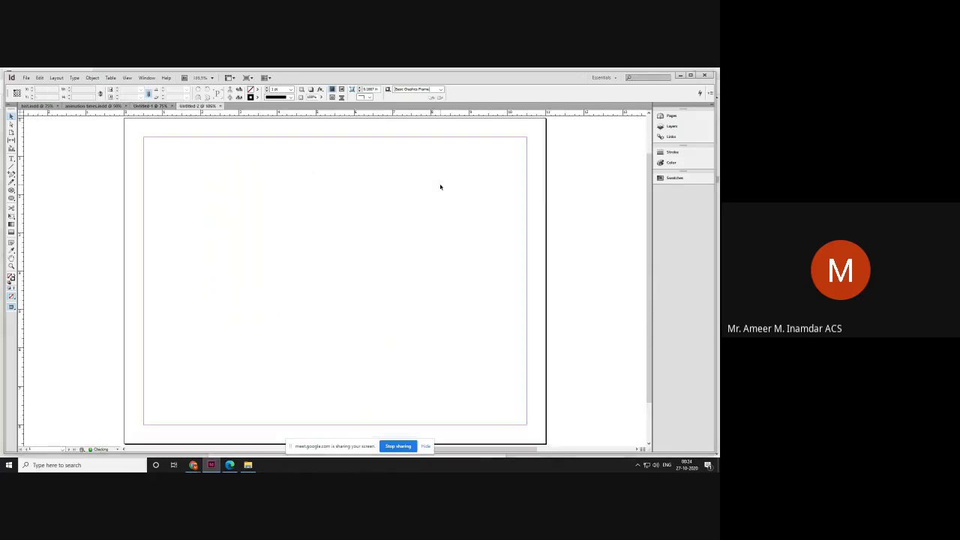
pyautogui.hotkey('ctrl', '-')
pyautogui.hotkey('ctrl', '-')
pyautogui.hotkey('ctrl', '-')
pyautogui.hotkey('ctrl', '-')
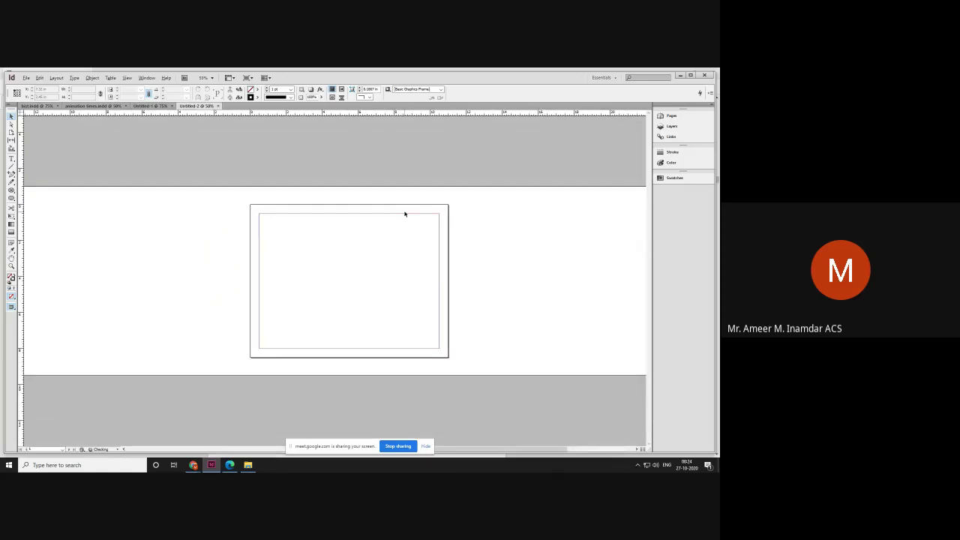
pyautogui.hotkey('ctrl', '=')
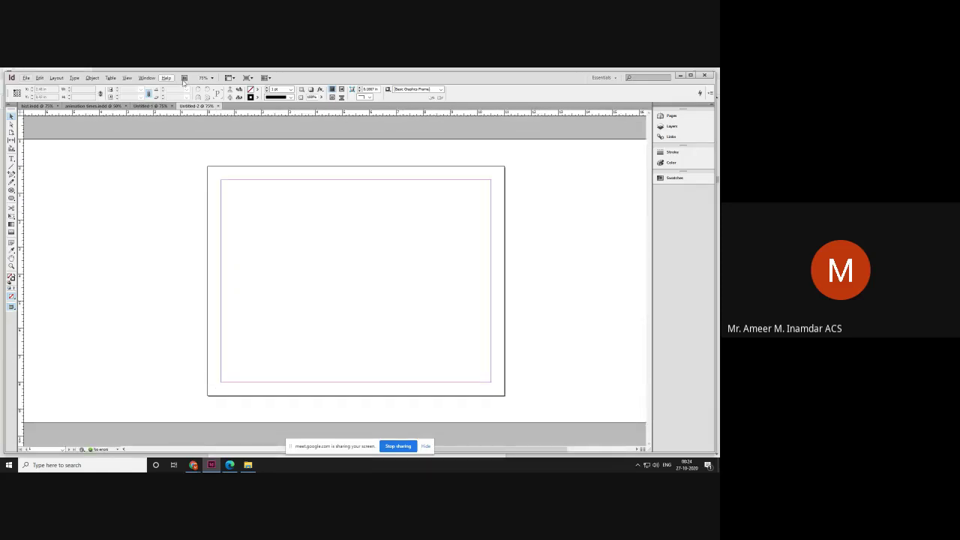
# Step: Set all page margins to 0.1875 in under Layout > Margins and Columns
pyautogui.click(87, 73)
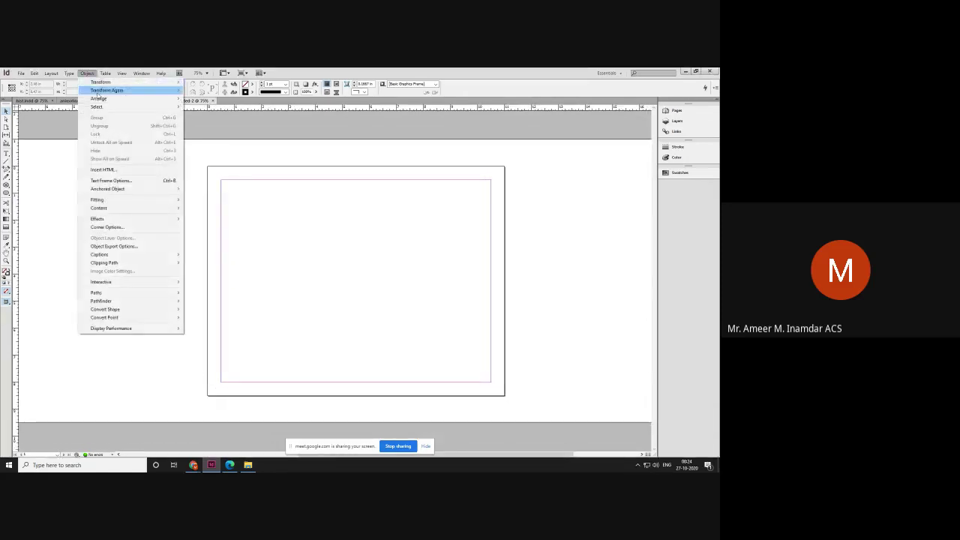
pyautogui.moveTo(124, 73)
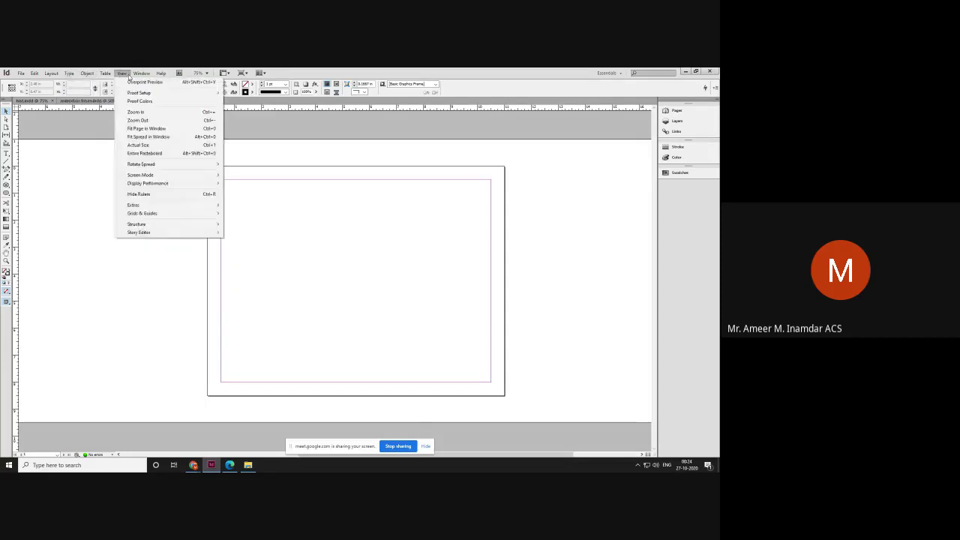
pyautogui.moveTo(88, 74)
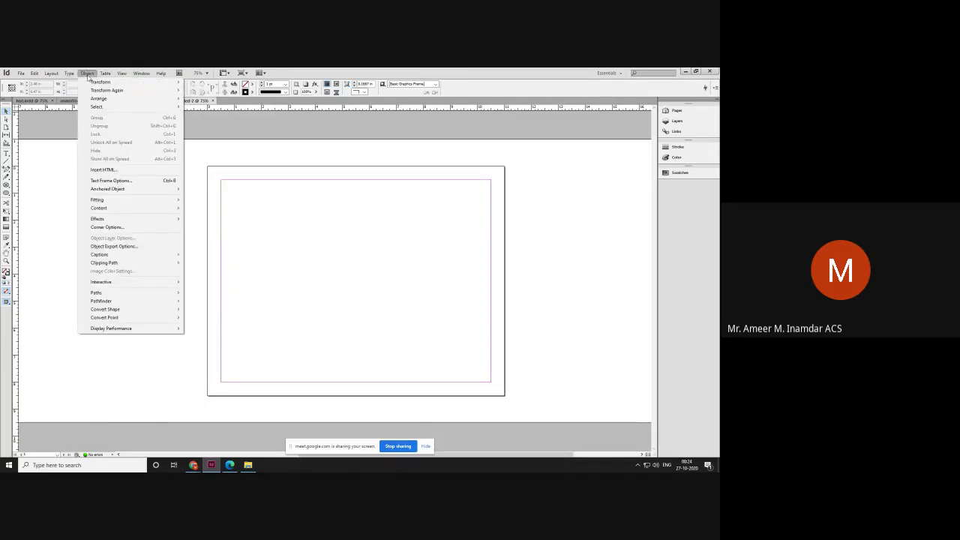
pyautogui.click(88, 73)
pyautogui.click(51, 73)
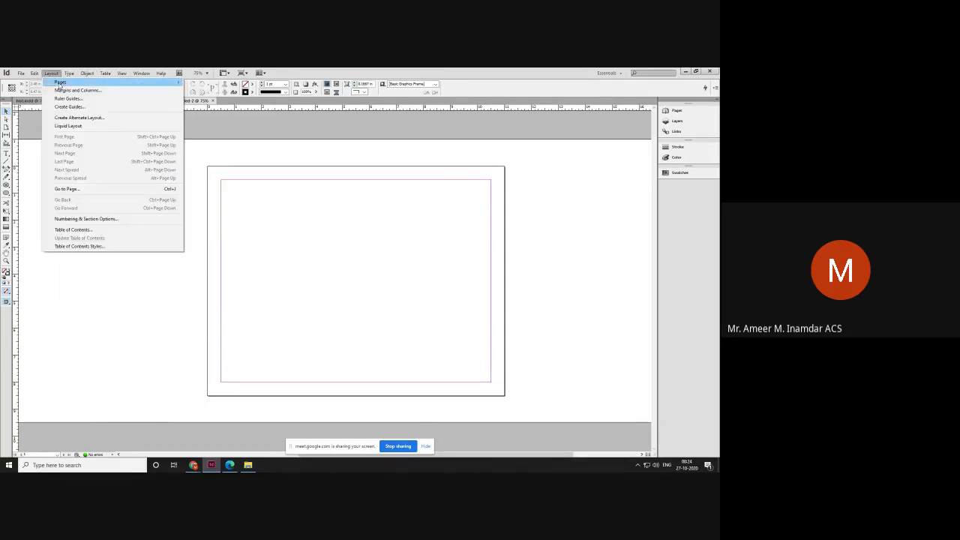
pyautogui.click(77, 90)
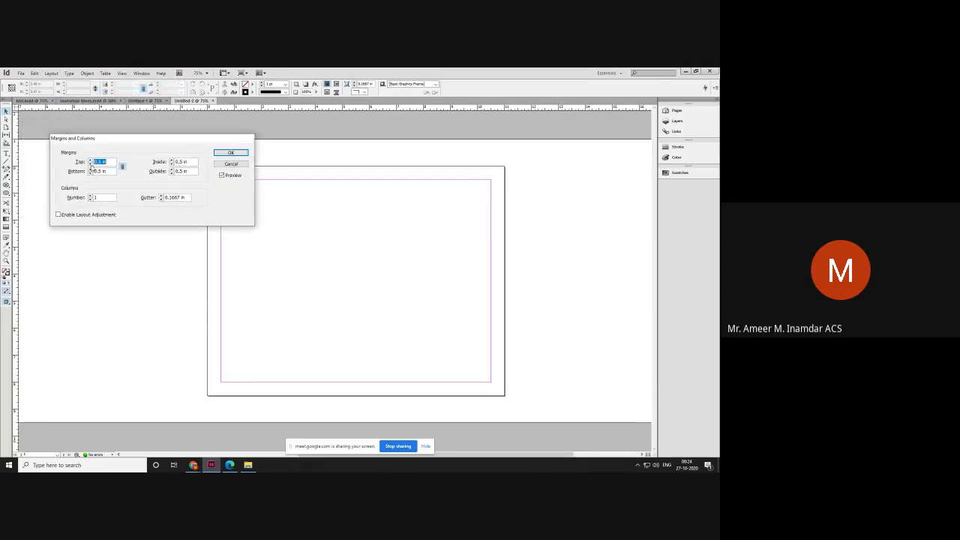
pyautogui.click(90, 166)
pyautogui.click(90, 166)
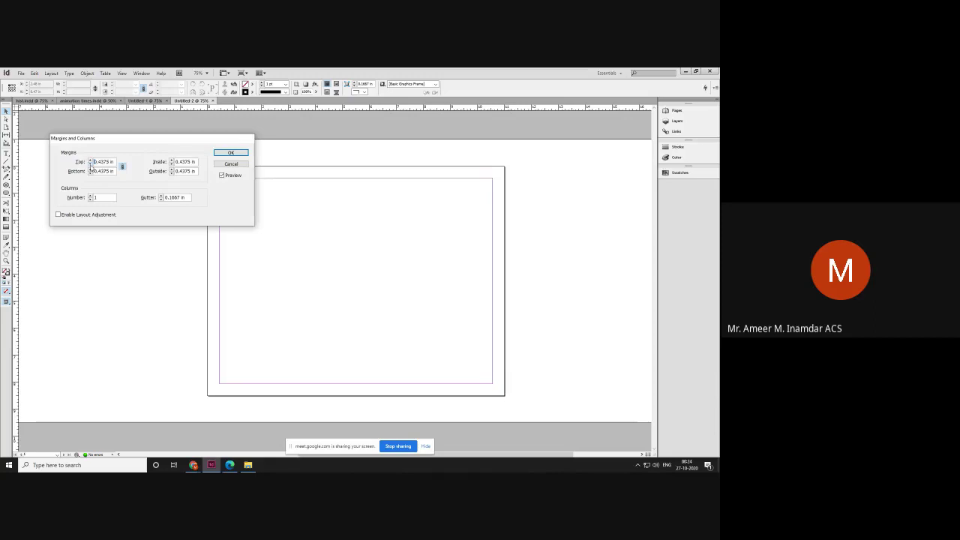
pyautogui.click(90, 166)
pyautogui.click(90, 166)
pyautogui.click(90, 166)
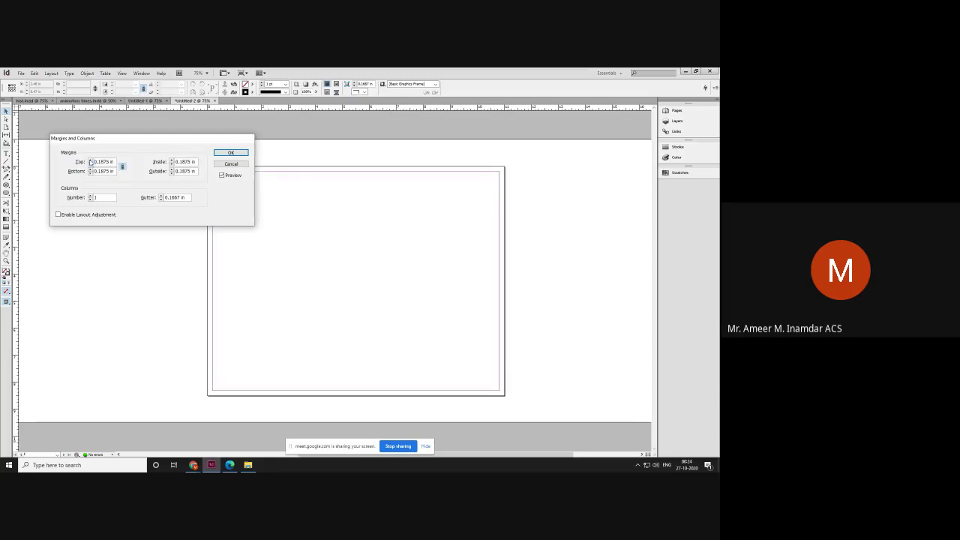
pyautogui.click(90, 161)
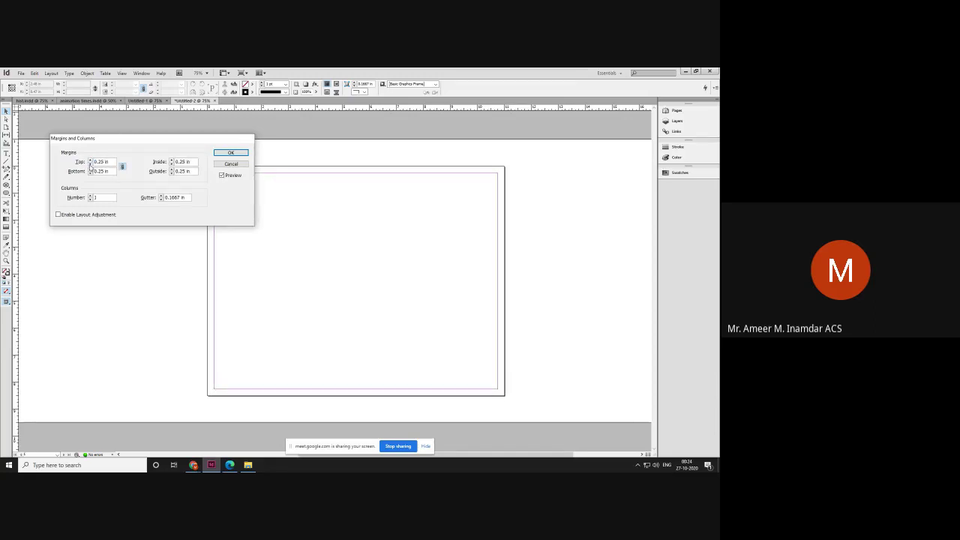
pyautogui.click(90, 166)
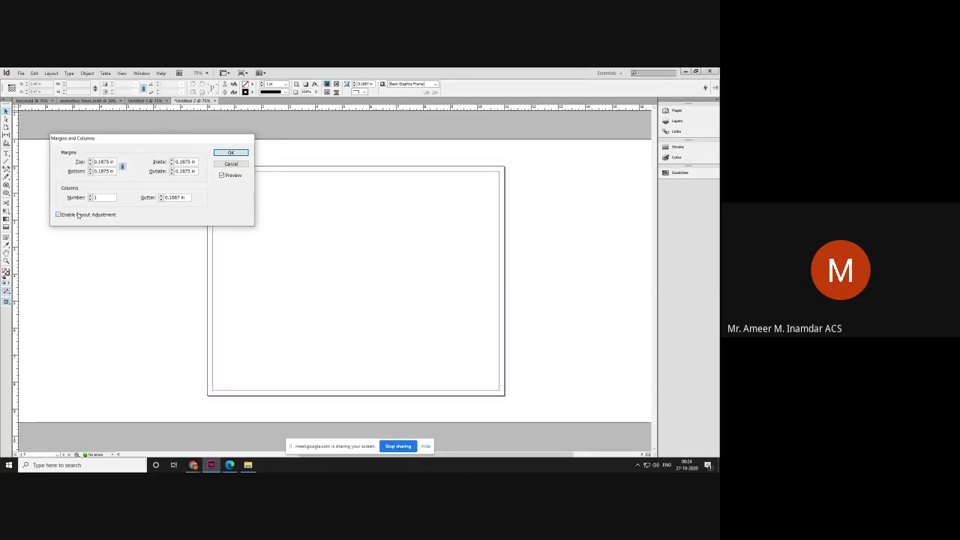
# Step: Divide the page into two columns with a 0.1667 in gutter, then go to Chrome
pyautogui.click(90, 196)
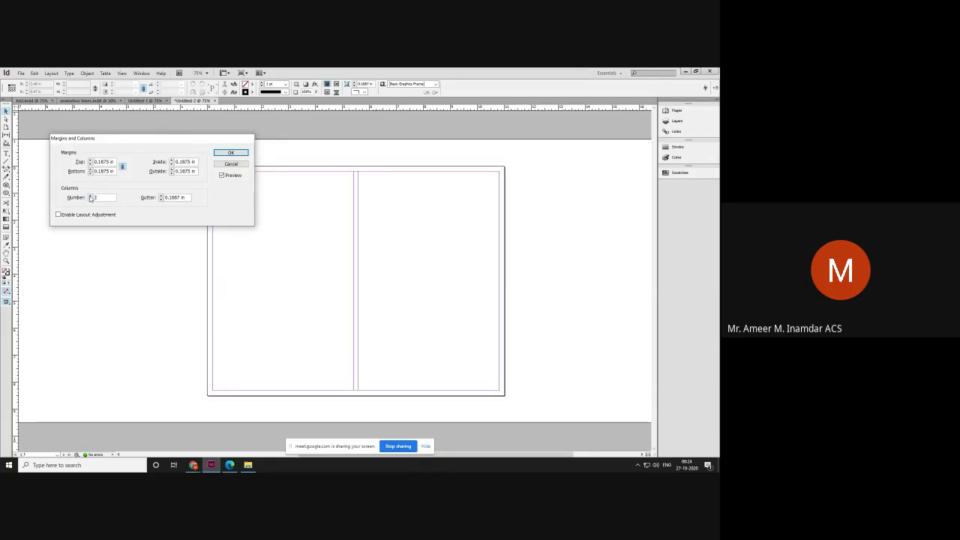
pyautogui.click(90, 196)
pyautogui.click(231, 152)
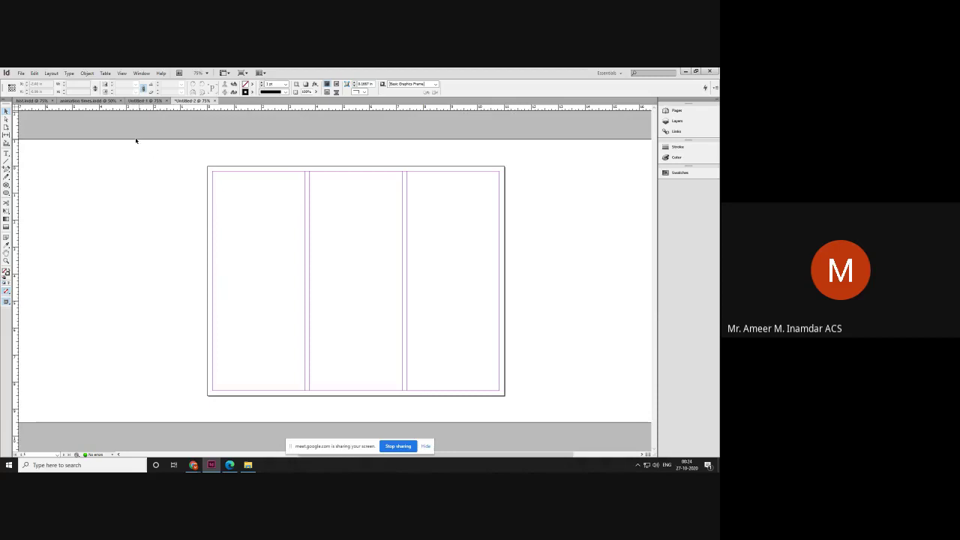
pyautogui.click(51, 73)
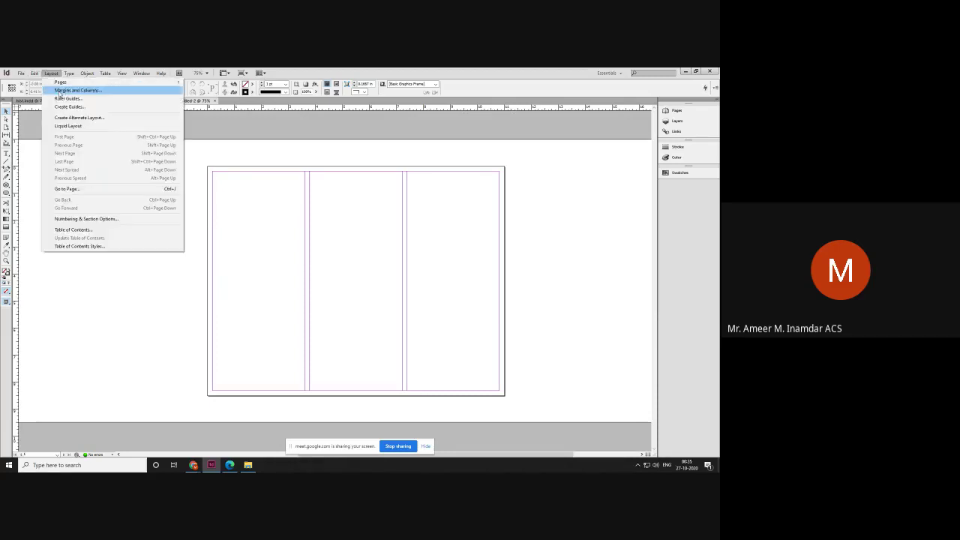
pyautogui.click(60, 90)
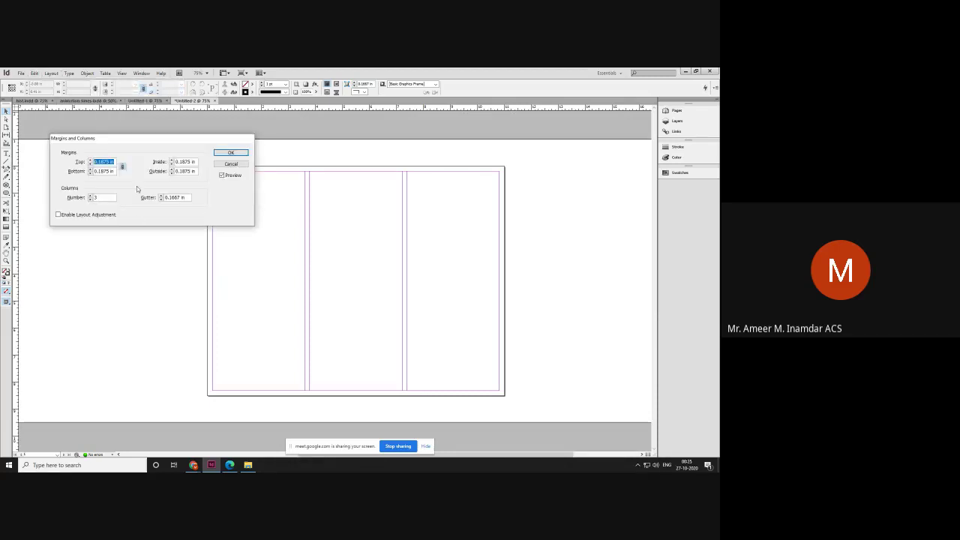
pyautogui.click(89, 200)
pyautogui.click(230, 153)
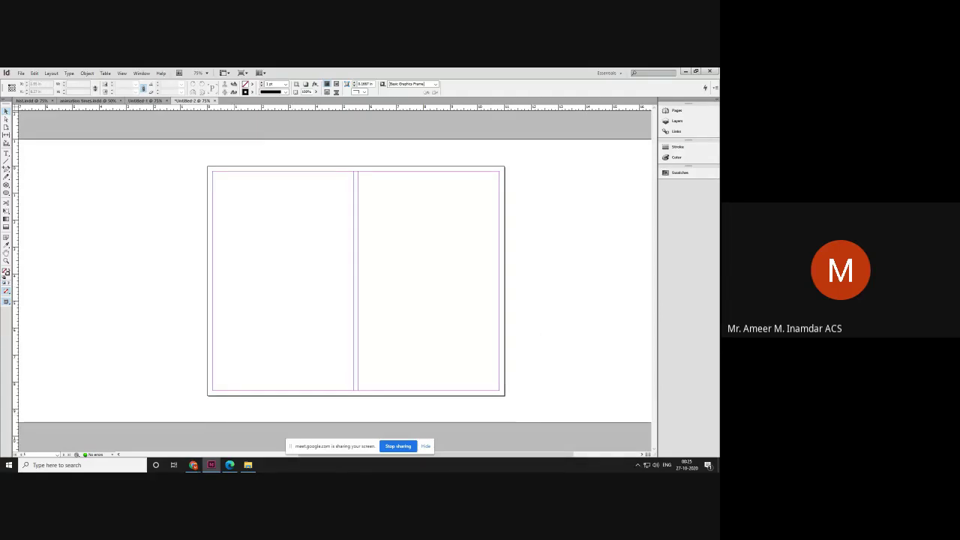
pyautogui.moveTo(193, 465)
pyautogui.click(150, 433)
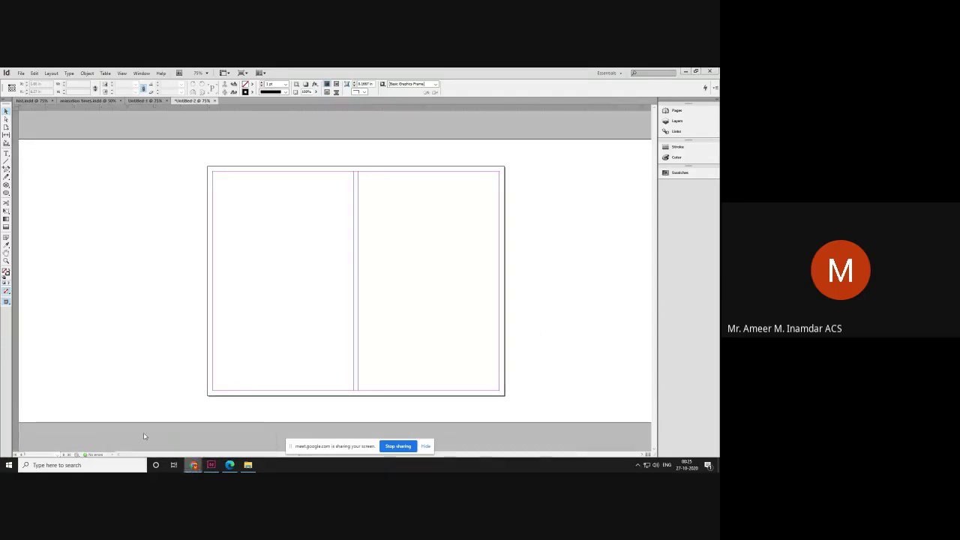
# Step: Search Google Images for 'coffee shop' and preview the Arabica coffee logo
pyautogui.click(370, 73)
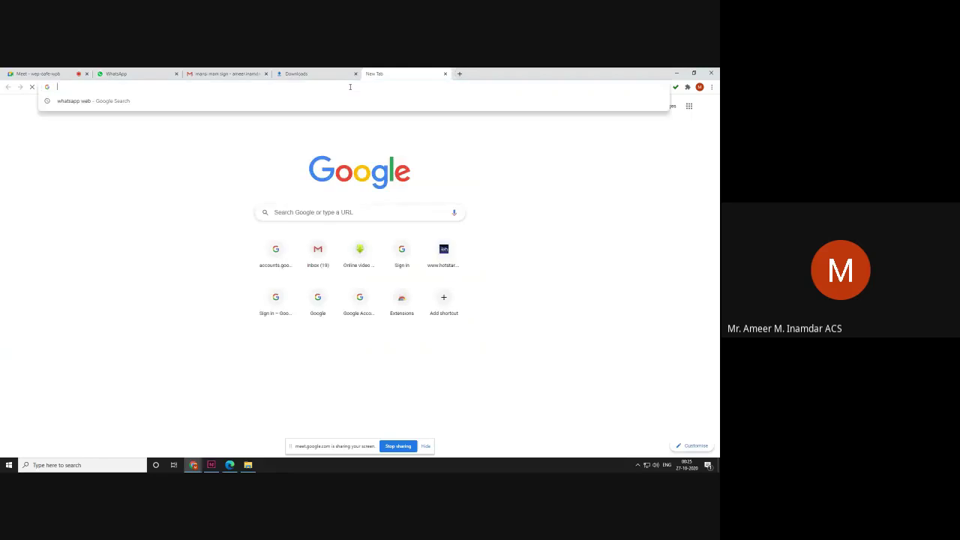
pyautogui.write('co')
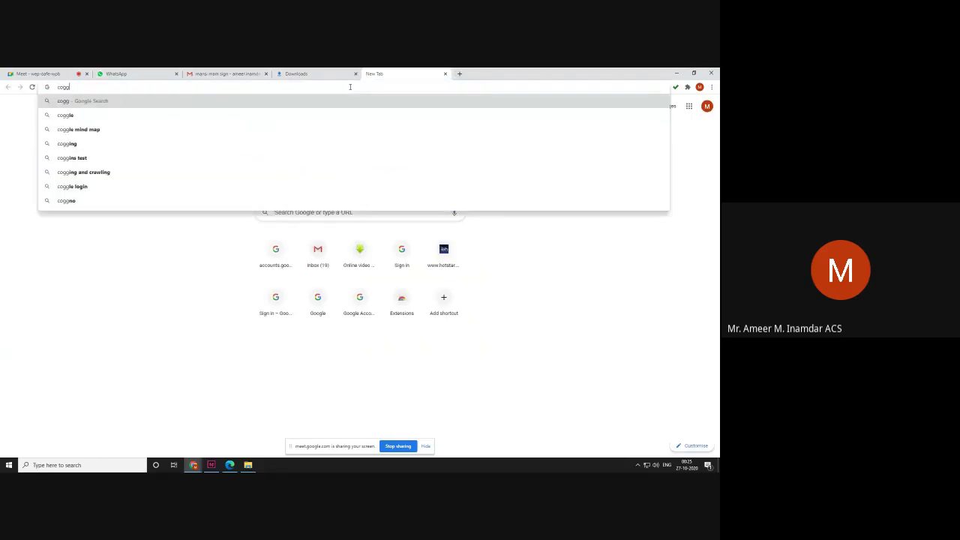
pyautogui.write('ff')
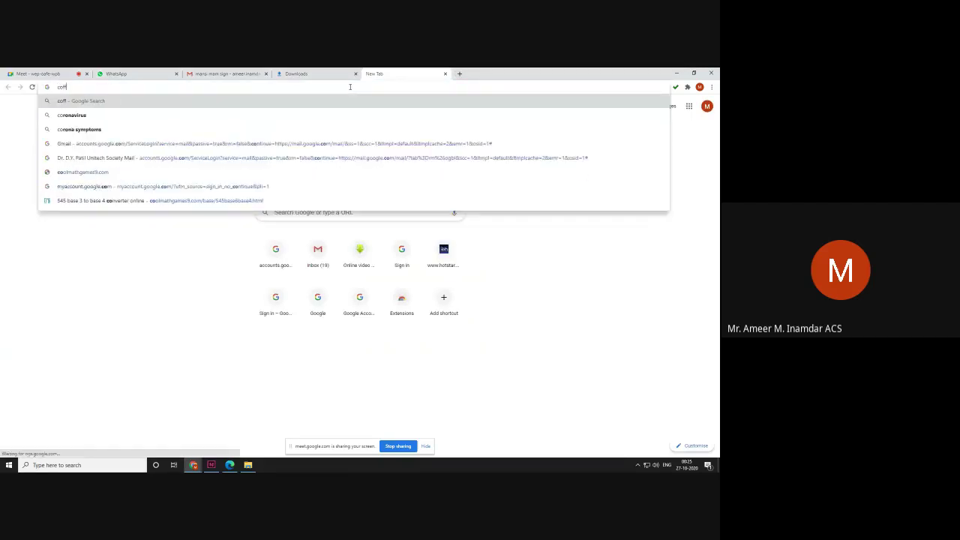
pyautogui.write('ee shop')
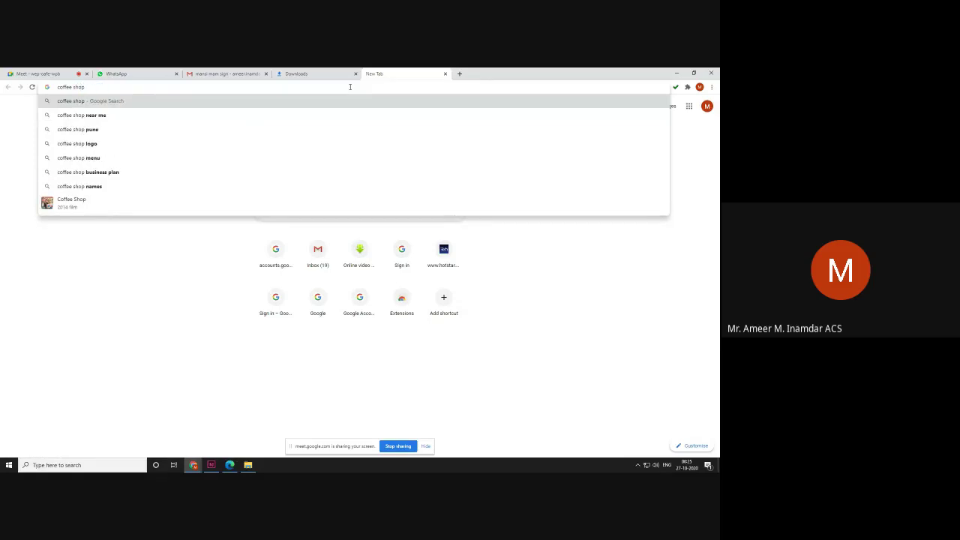
pyautogui.press('Return')
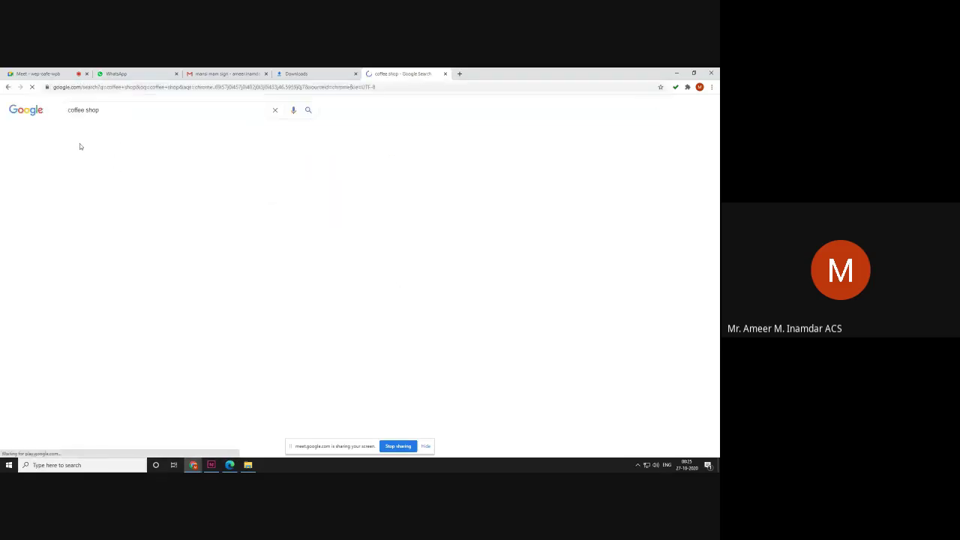
pyautogui.click(133, 133)
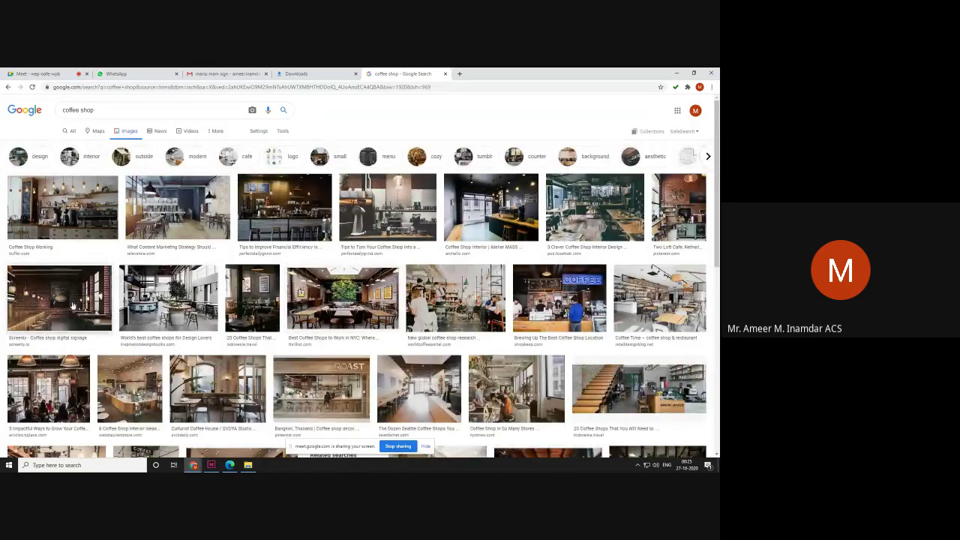
pyautogui.click(248, 156)
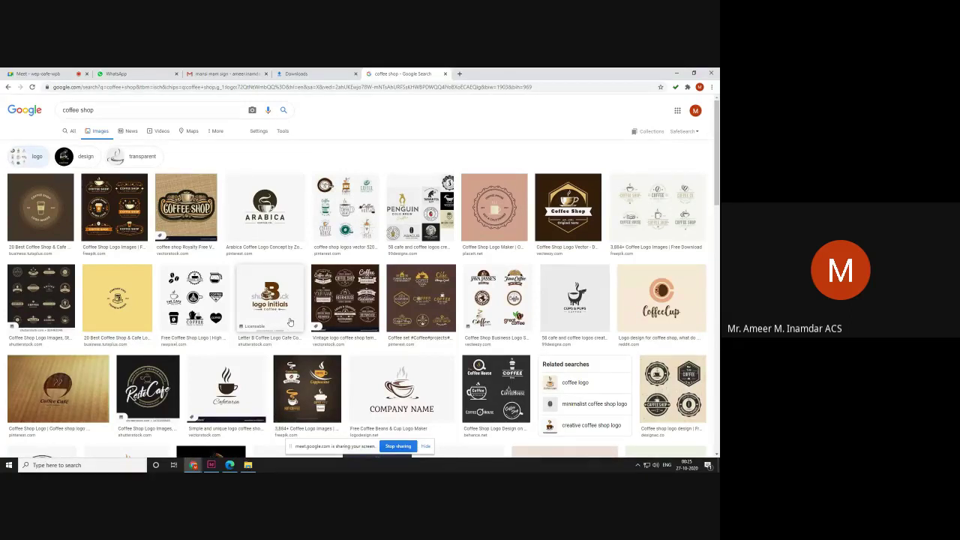
pyautogui.click(418, 219)
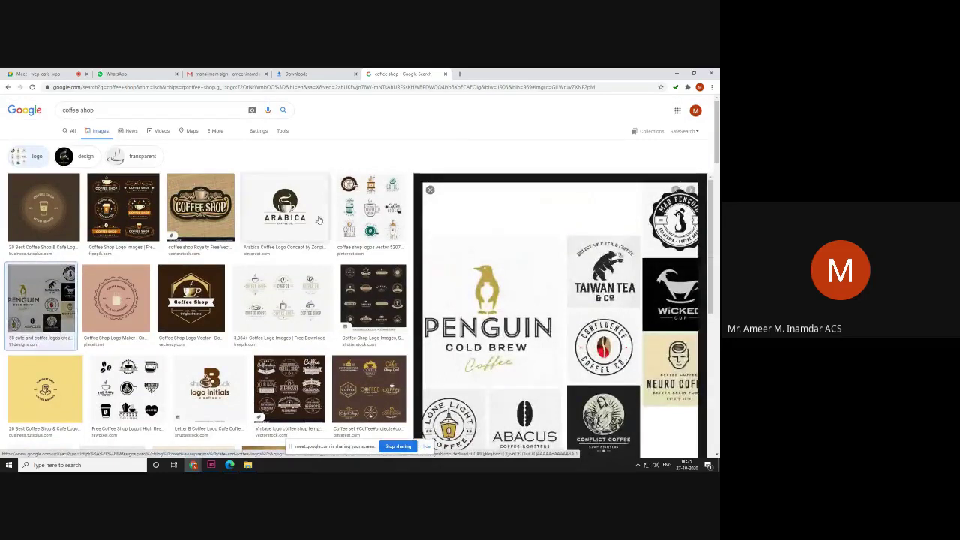
pyautogui.click(285, 206)
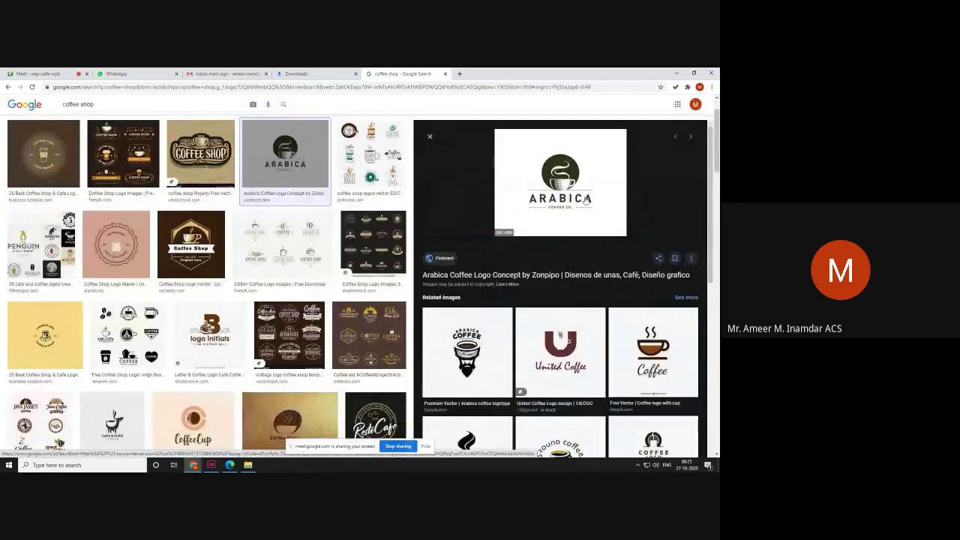
# Step: Save the Arabica logo as a PNG to the Desktop and show the desktop
pyautogui.rightClick(585, 175)
pyautogui.click(607, 241)
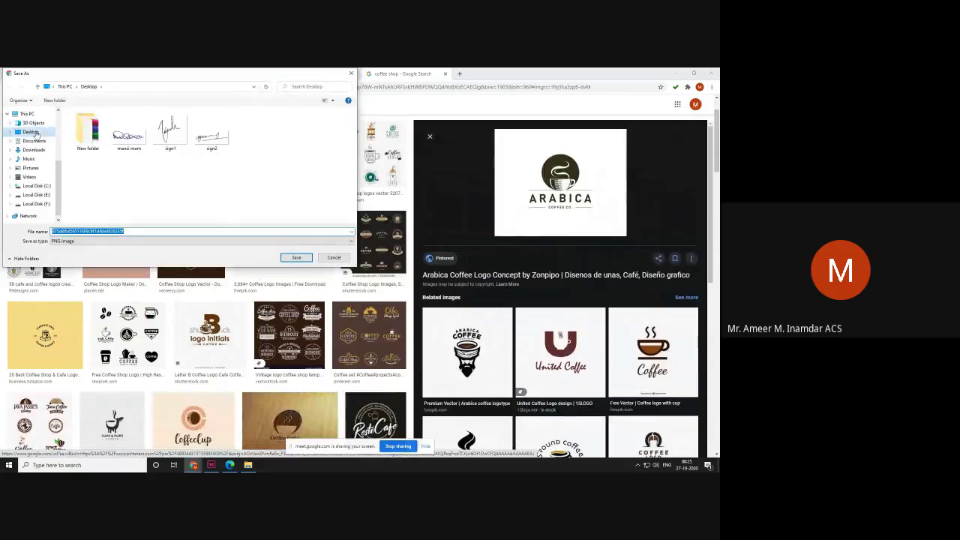
pyautogui.click(182, 197)
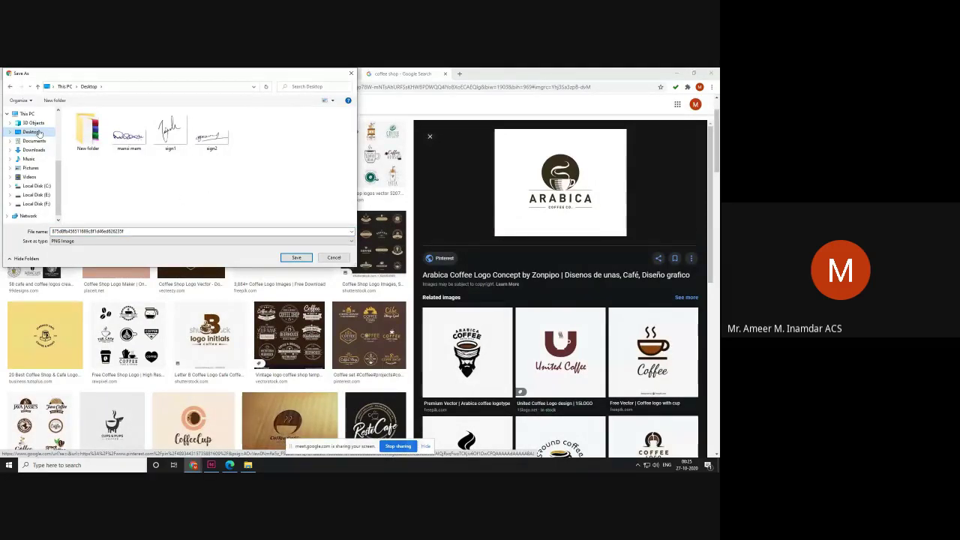
pyautogui.click(296, 257)
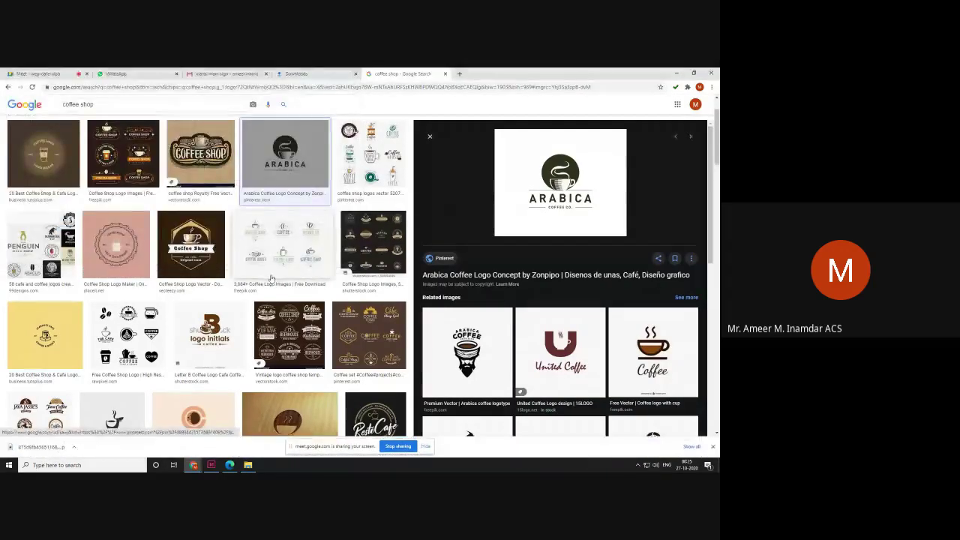
pyautogui.press('super+d')
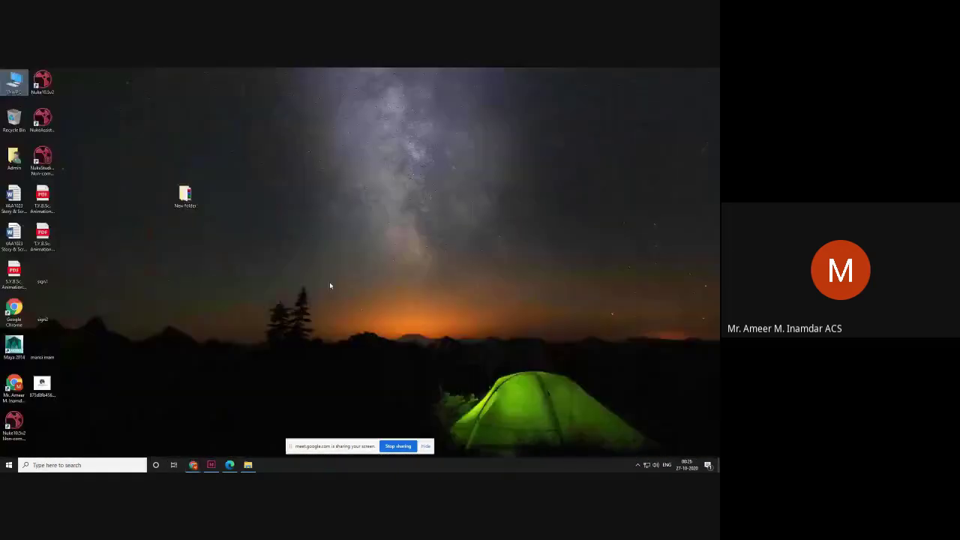
# Step: Drag the downloaded Arabica logo PNG from the desktop into the InDesign document
pyautogui.click(33, 390)
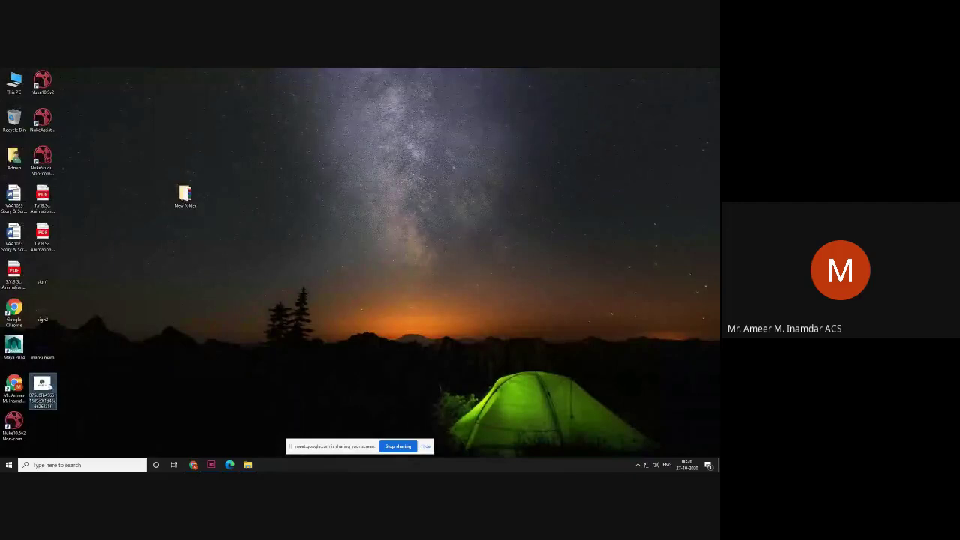
pyautogui.moveTo(48, 386); pyautogui.dragTo(343, 336)
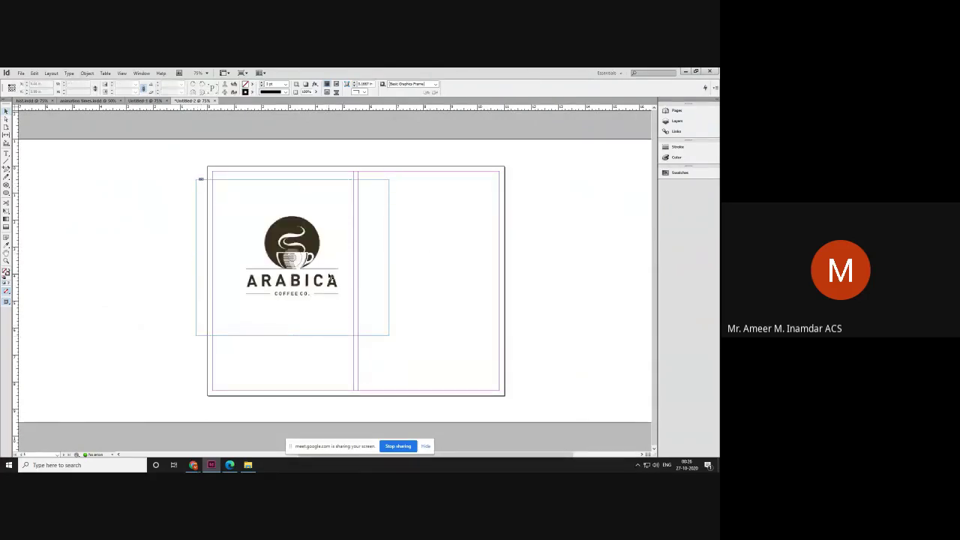
# Step: Crop the logo frame tightly on all sides and move it into the left column
pyautogui.moveTo(342, 296); pyautogui.dragTo(280, 313)
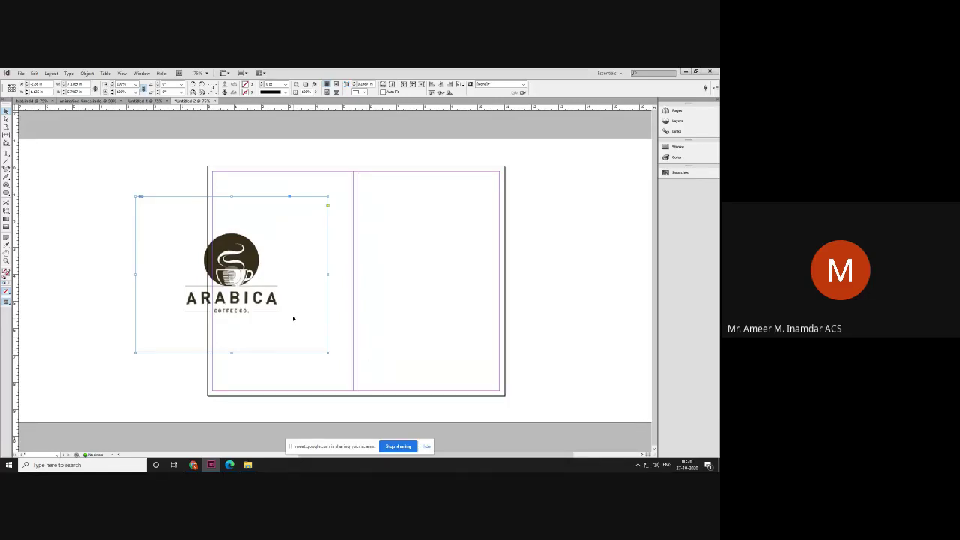
pyautogui.moveTo(285, 321); pyautogui.dragTo(265, 327)
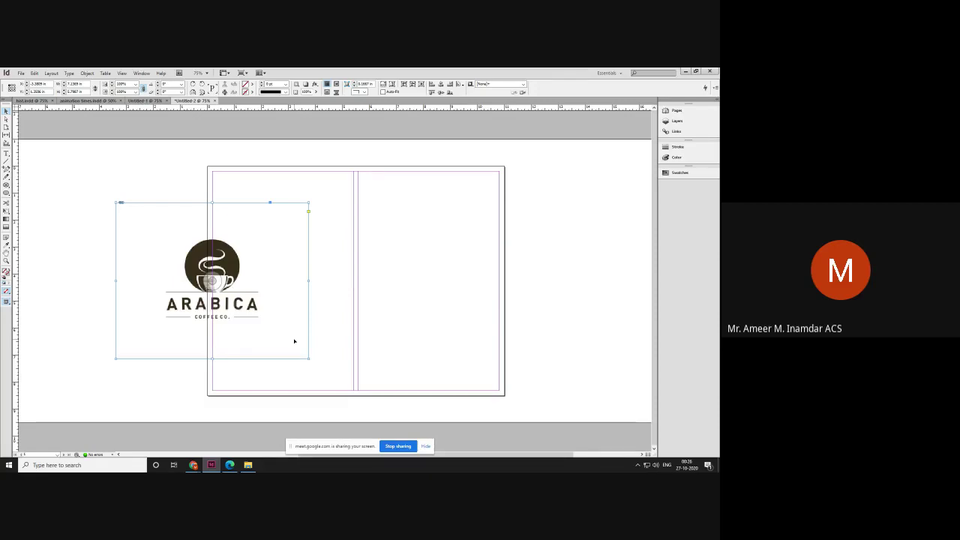
pyautogui.moveTo(309, 281); pyautogui.dragTo(260, 282)
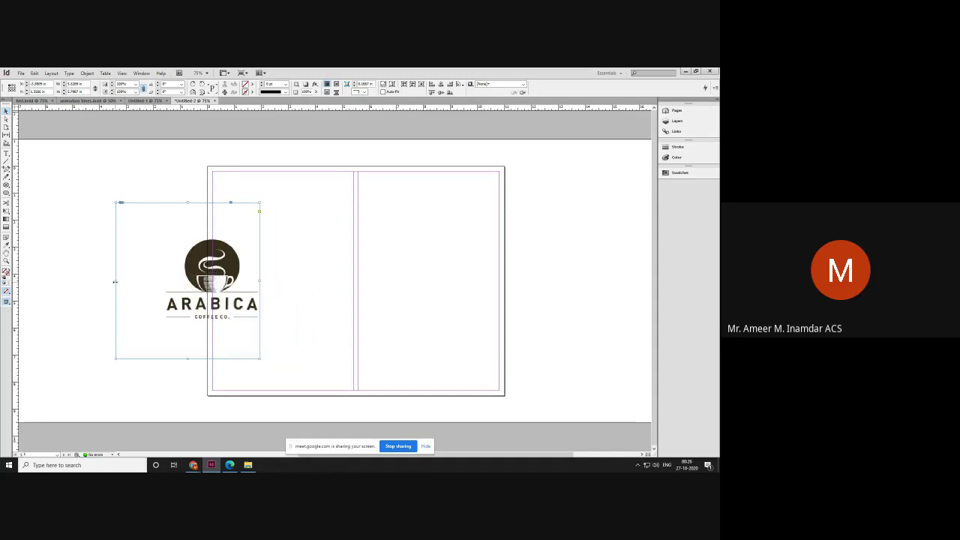
pyautogui.moveTo(116, 280); pyautogui.dragTo(162, 281)
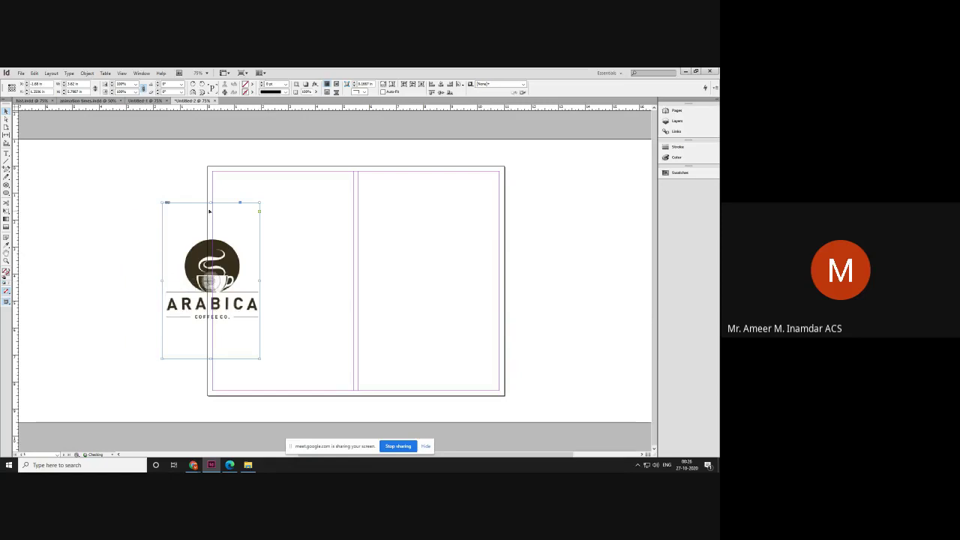
pyautogui.moveTo(211, 203); pyautogui.dragTo(208, 235)
pyautogui.moveTo(213, 361); pyautogui.dragTo(213, 322)
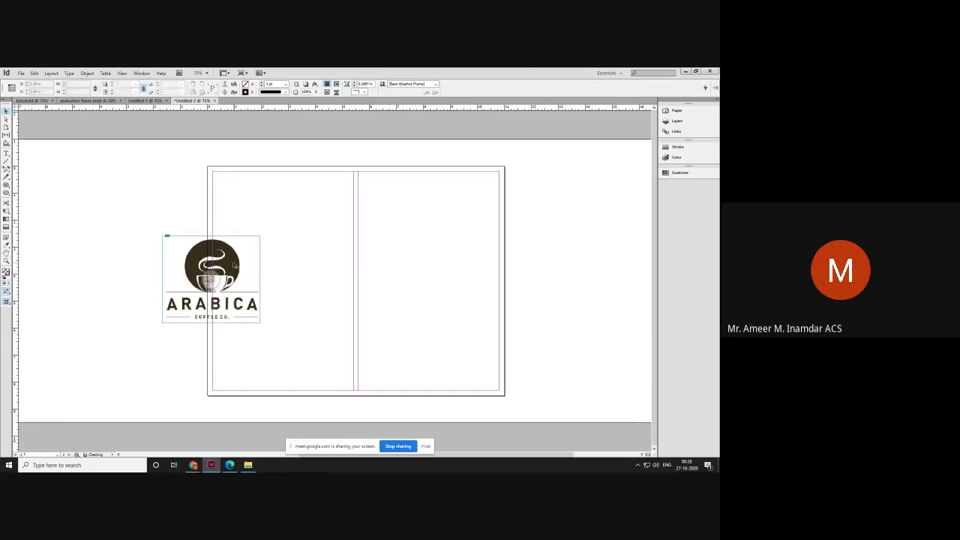
pyautogui.moveTo(236, 267); pyautogui.dragTo(306, 264)
pyautogui.click(315, 358)
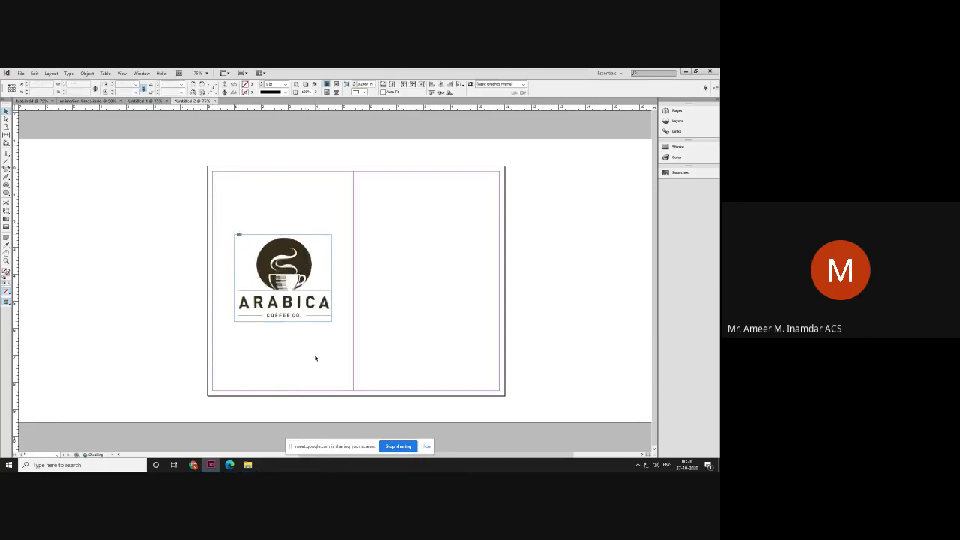
pyautogui.moveTo(348, 343); pyautogui.dragTo(245, 223)
# Step: Open the logo via Edit Original in the default image viewer, then close the viewer
pyautogui.click(286, 366)
pyautogui.click(237, 233)
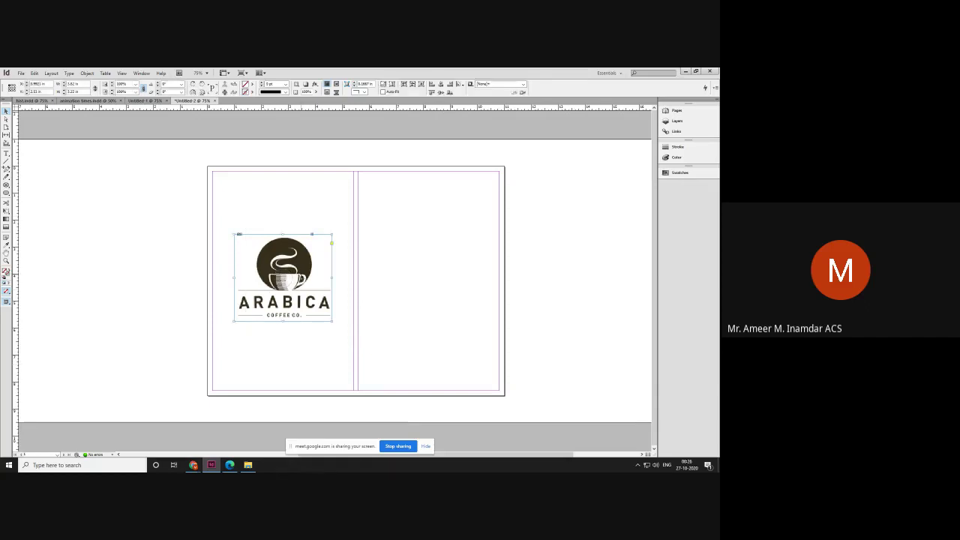
pyautogui.rightClick(301, 246)
pyautogui.click(453, 339)
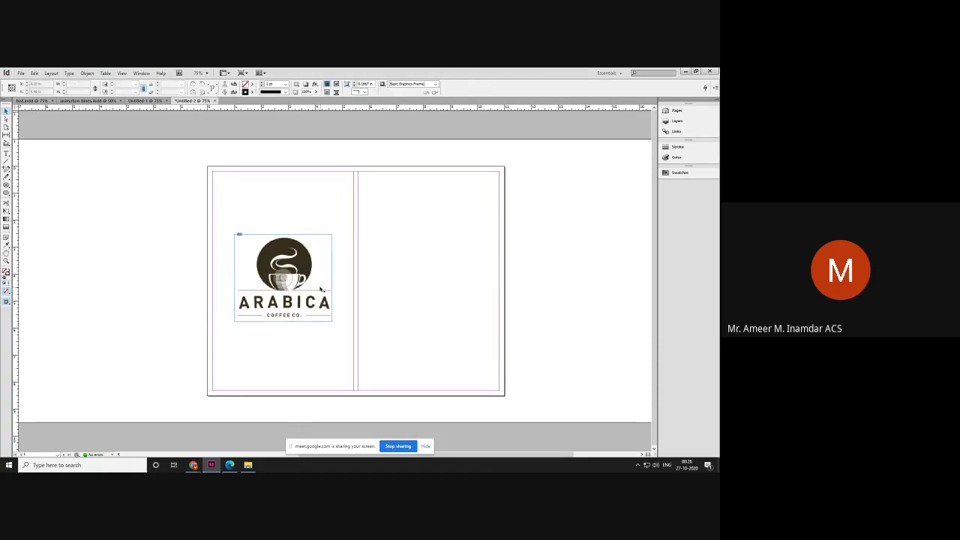
pyautogui.rightClick(320, 285)
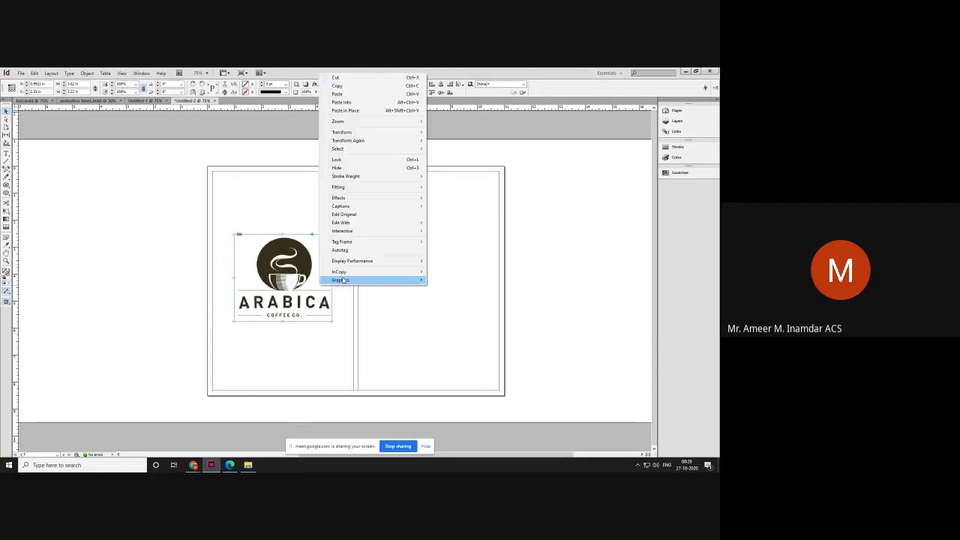
pyautogui.click(370, 216)
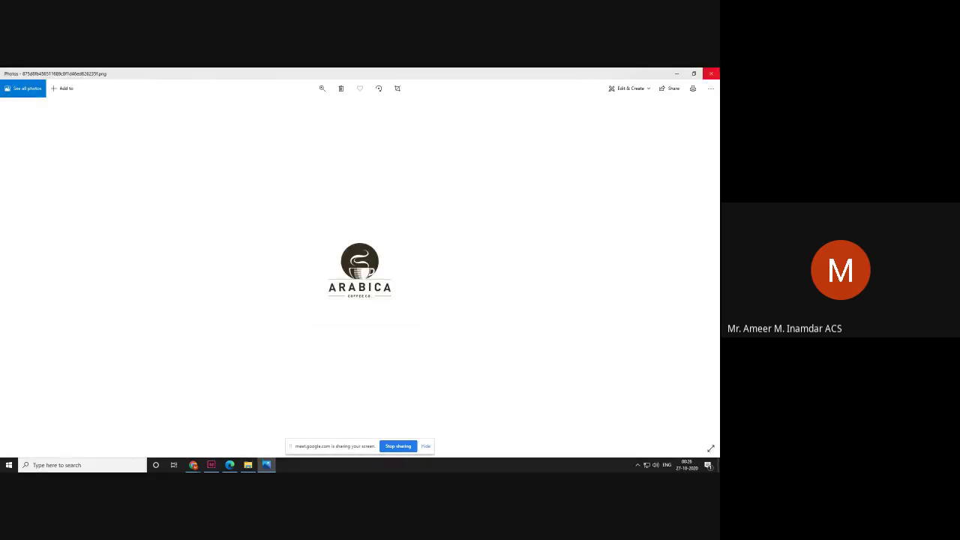
pyautogui.click(711, 73)
# Step: Choose Edit With > Other… for the placed Arabica logo
pyautogui.rightClick(324, 262)
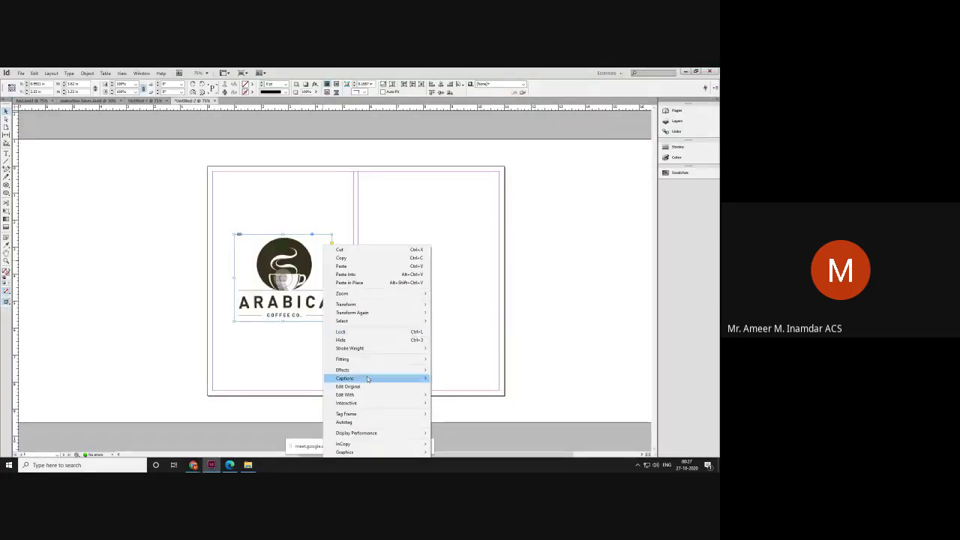
pyautogui.moveTo(364, 394)
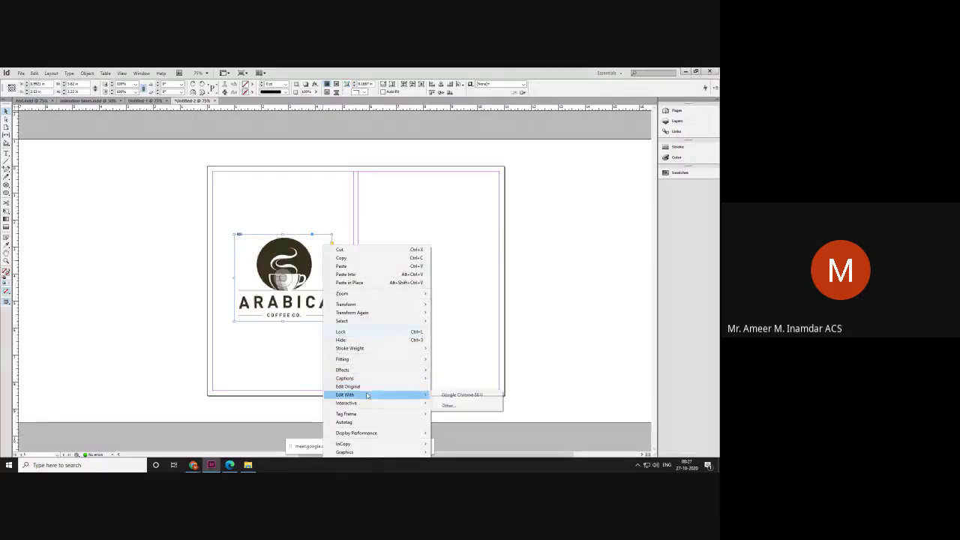
pyautogui.click(448, 405)
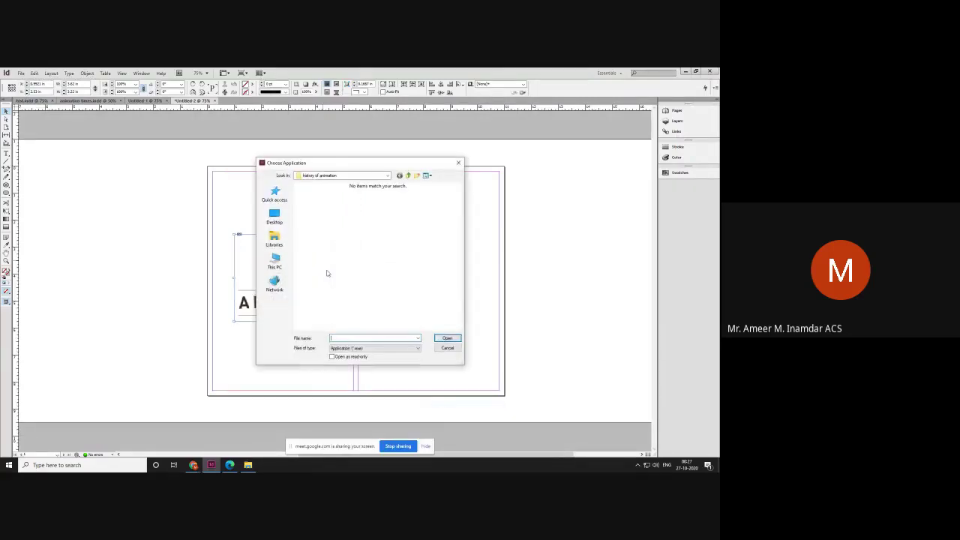
# Step: Pick Photoshop from C:\Program Files\Adobe\Adobe Photoshop CS6 (64 Bit) as the logo's editor
pyautogui.click(381, 349)
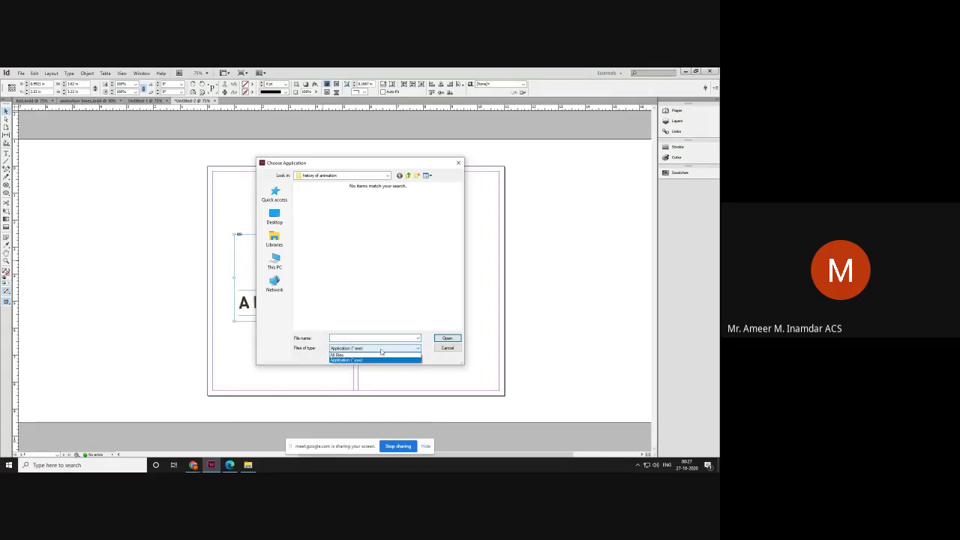
pyautogui.click(381, 359)
pyautogui.click(275, 216)
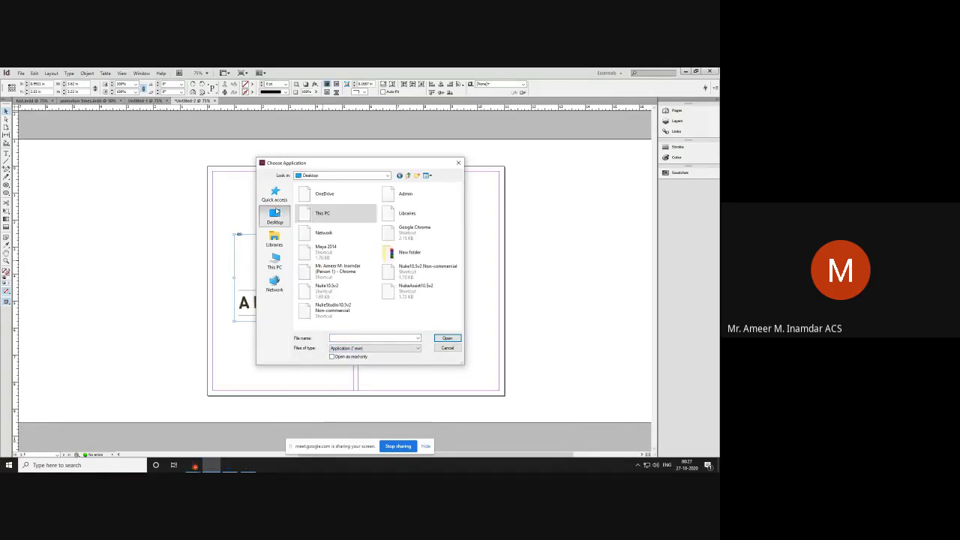
pyautogui.doubleClick(330, 213)
pyautogui.scroll(-3, 348, 228)
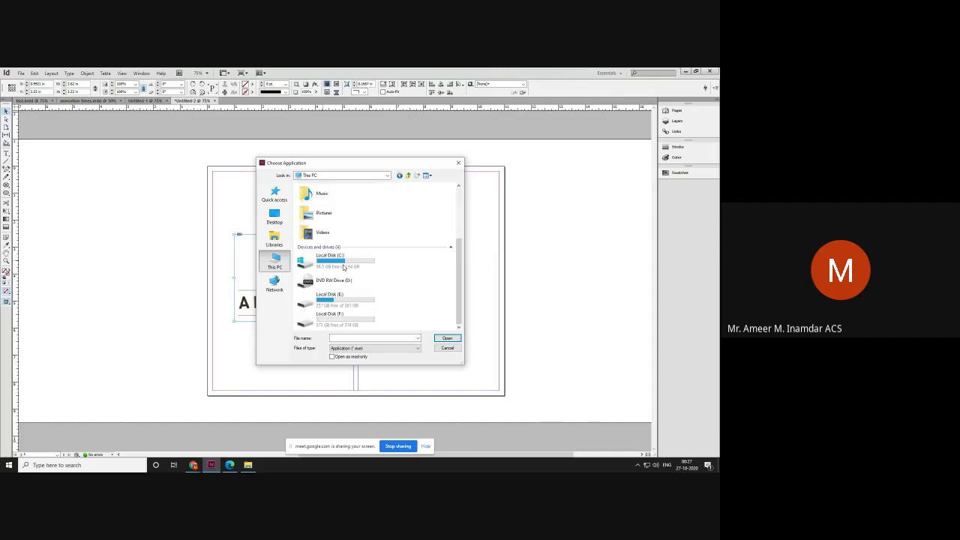
pyautogui.doubleClick(356, 265)
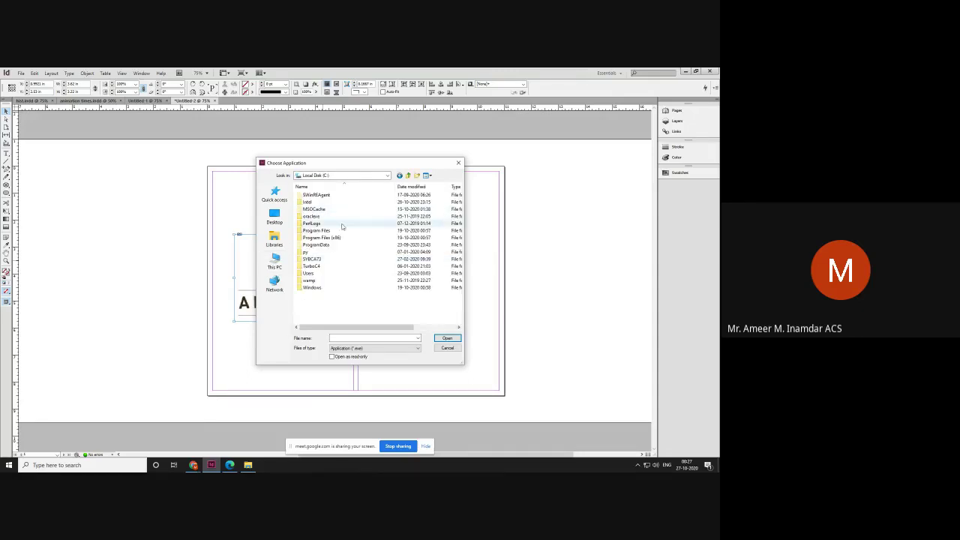
pyautogui.doubleClick(338, 231)
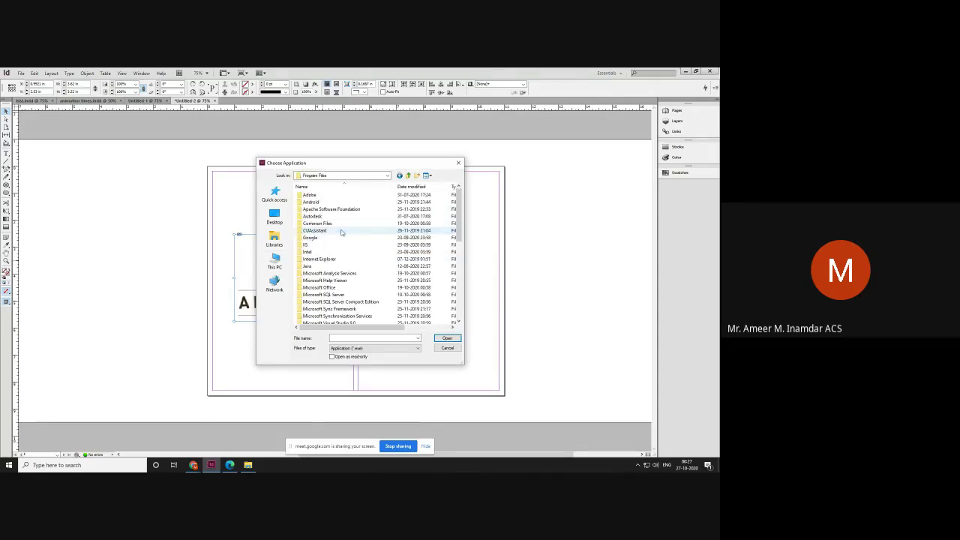
pyautogui.doubleClick(337, 230)
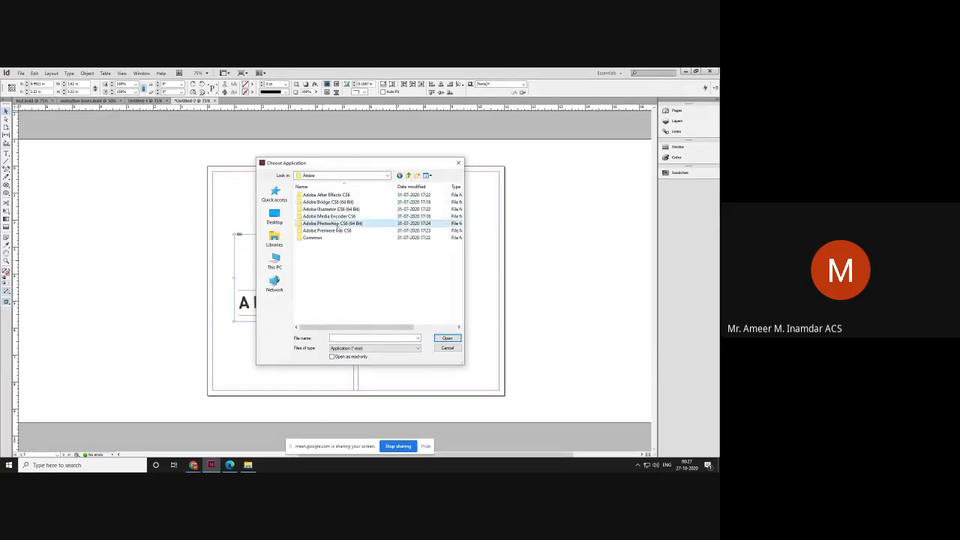
pyautogui.doubleClick(335, 222)
pyautogui.click(335, 265)
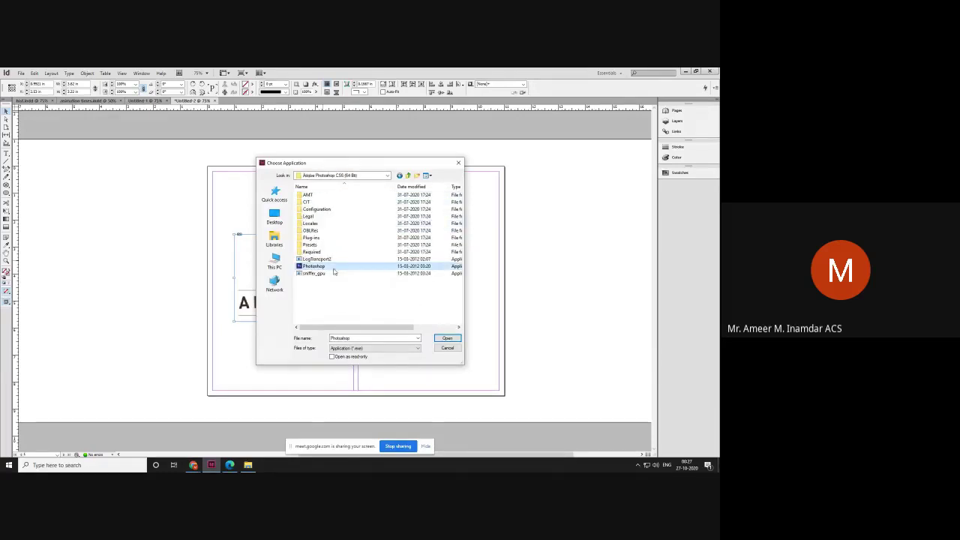
pyautogui.click(447, 338)
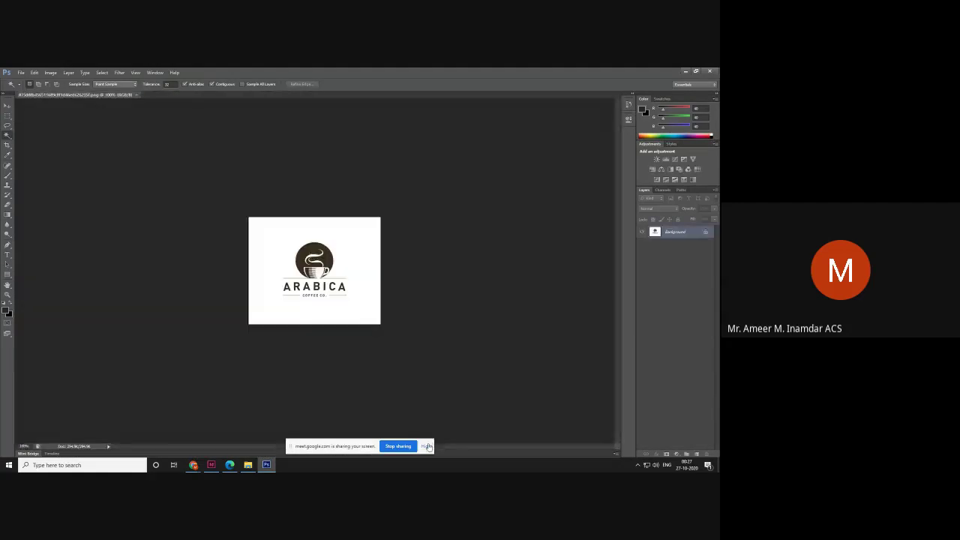
# Step: Magic-wand the white background, convert Background to Layer 0, delete the white area and deselect
pyautogui.scroll(3, 312, 246)
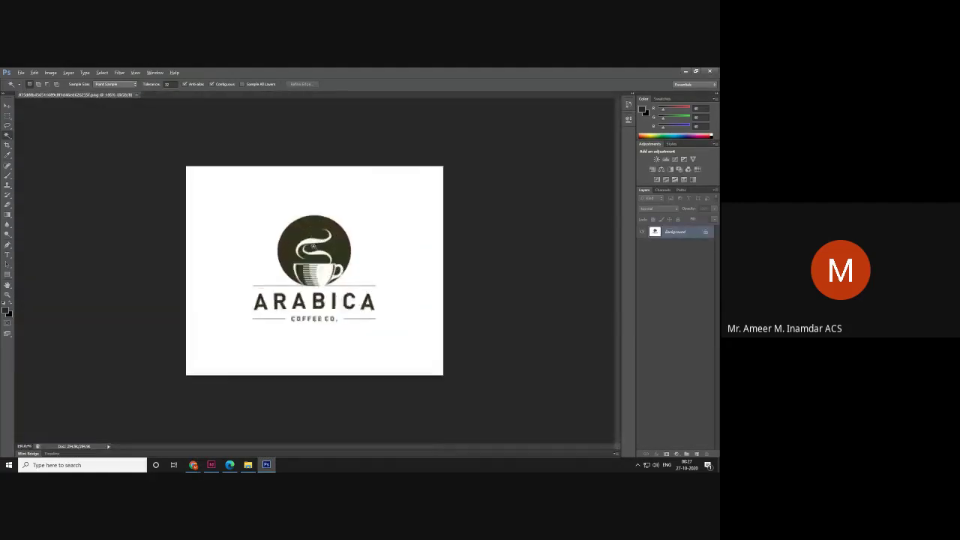
pyautogui.click(430, 260)
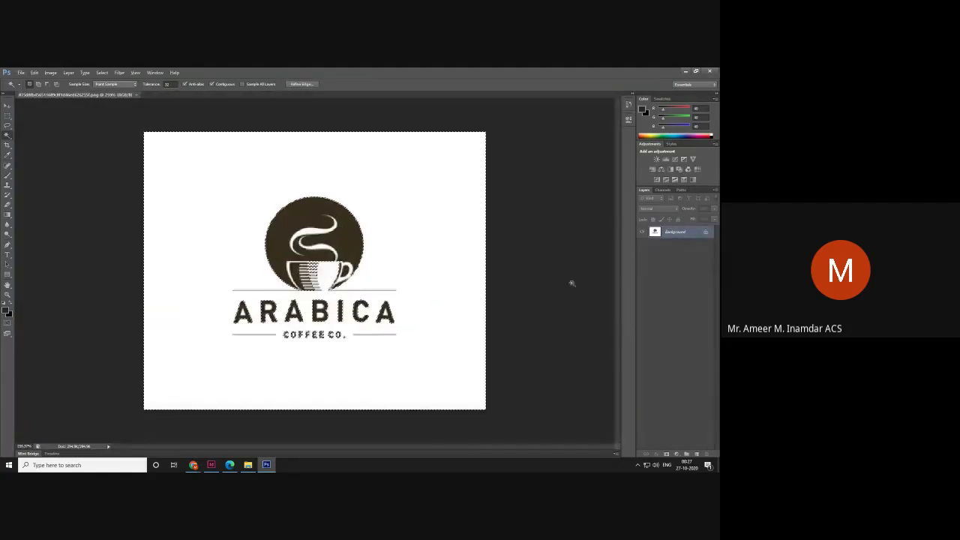
pyautogui.doubleClick(679, 231)
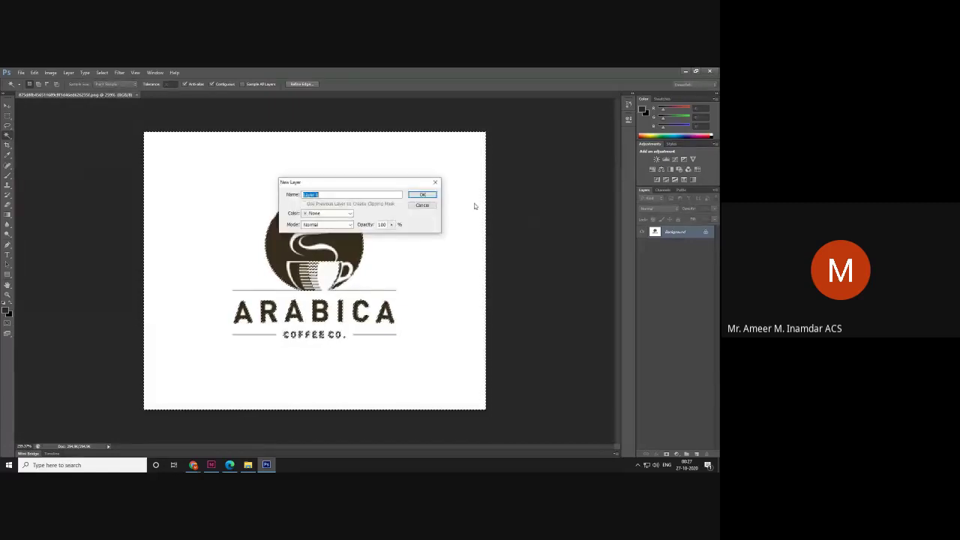
pyautogui.click(422, 195)
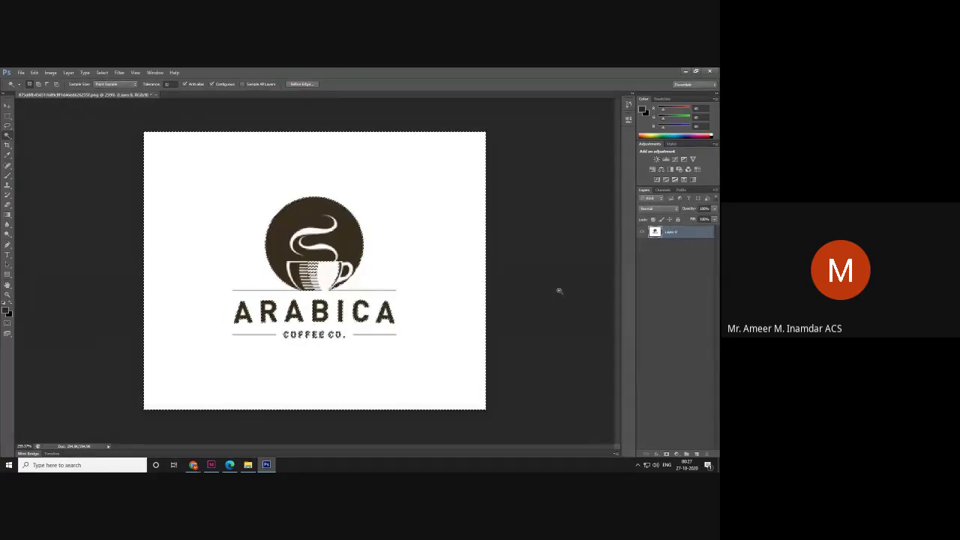
pyautogui.press('Delete')
pyautogui.hotkey('ctrl', 'd')
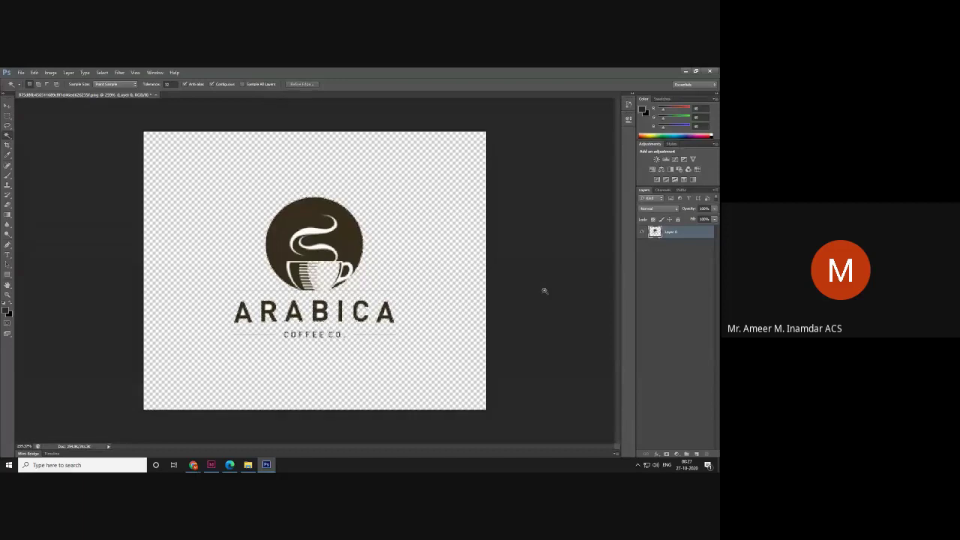
pyautogui.scroll(2, 323, 300)
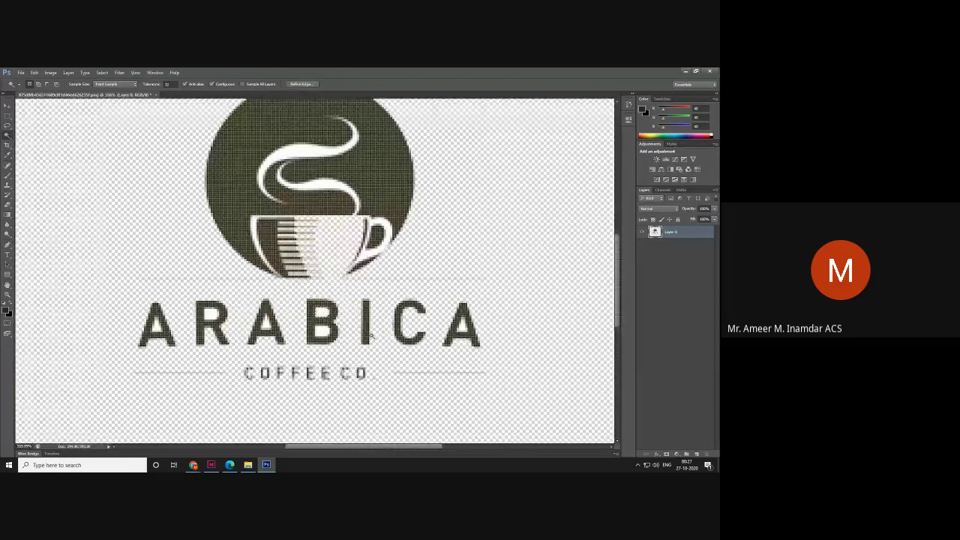
pyautogui.scroll(-3, 420, 323)
pyautogui.scroll(-1, 420, 324)
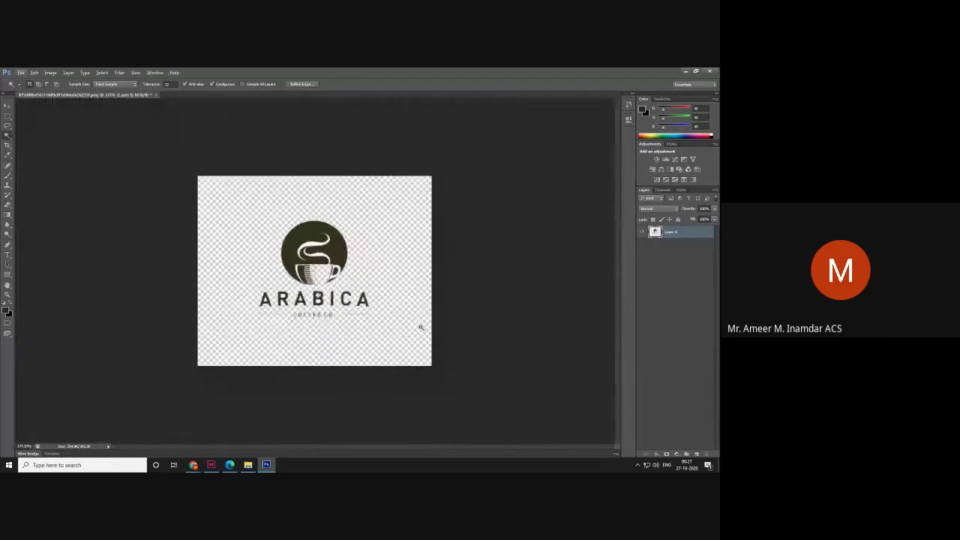
# Step: Add a new empty Layer 1 above the logo layer
pyautogui.press('m')
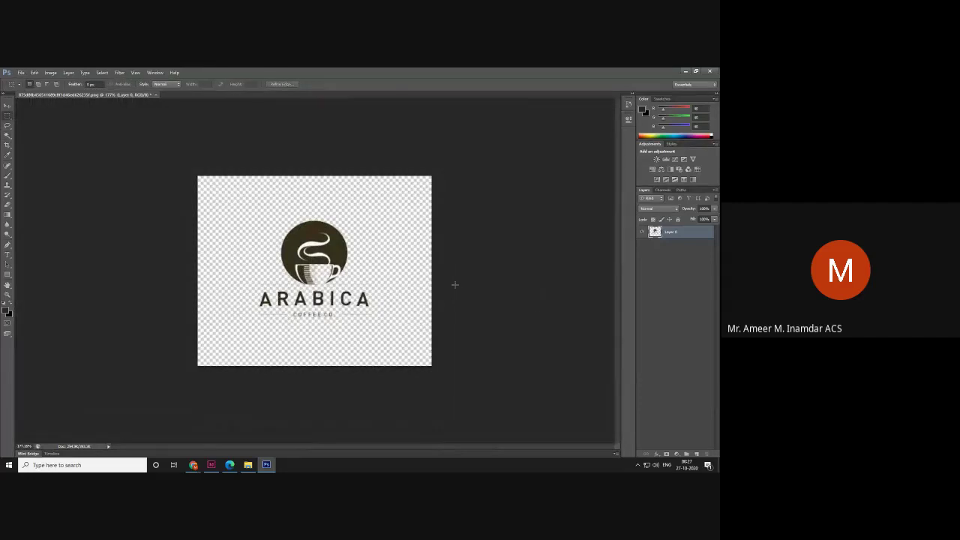
pyautogui.click(697, 454)
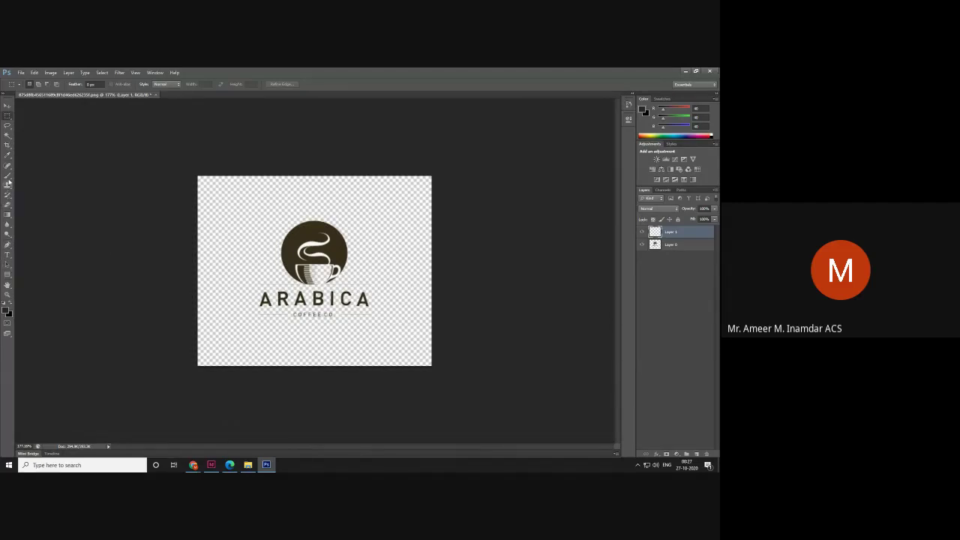
pyautogui.click(8, 174)
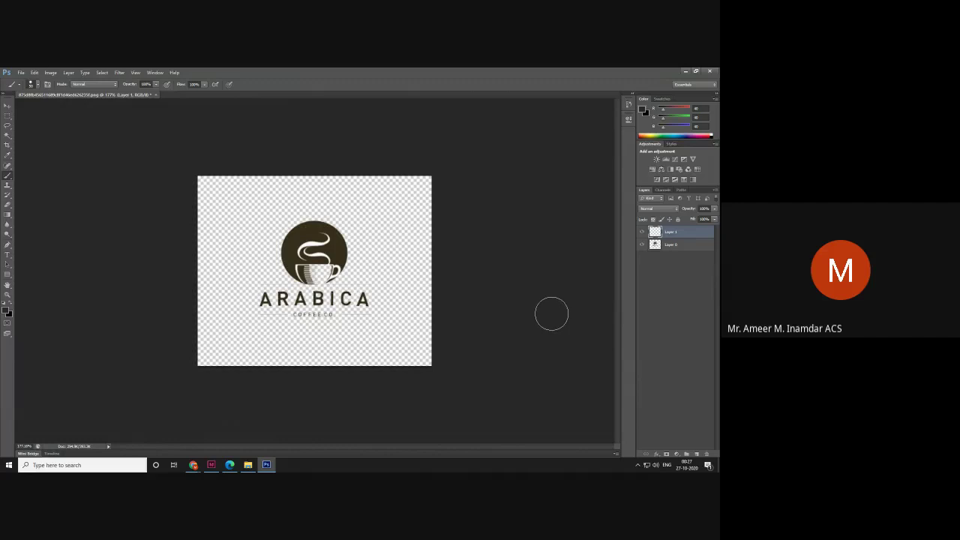
# Step: Cancel Photoshop's Save As dialog and return to the InDesign menu layout
pyautogui.hotkey('ctrl', 'shift', 's')
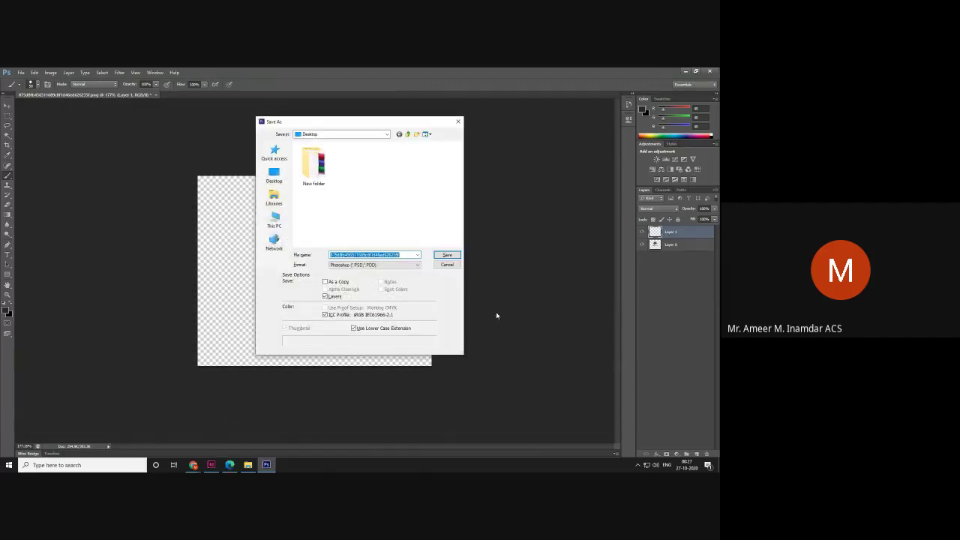
pyautogui.click(448, 266)
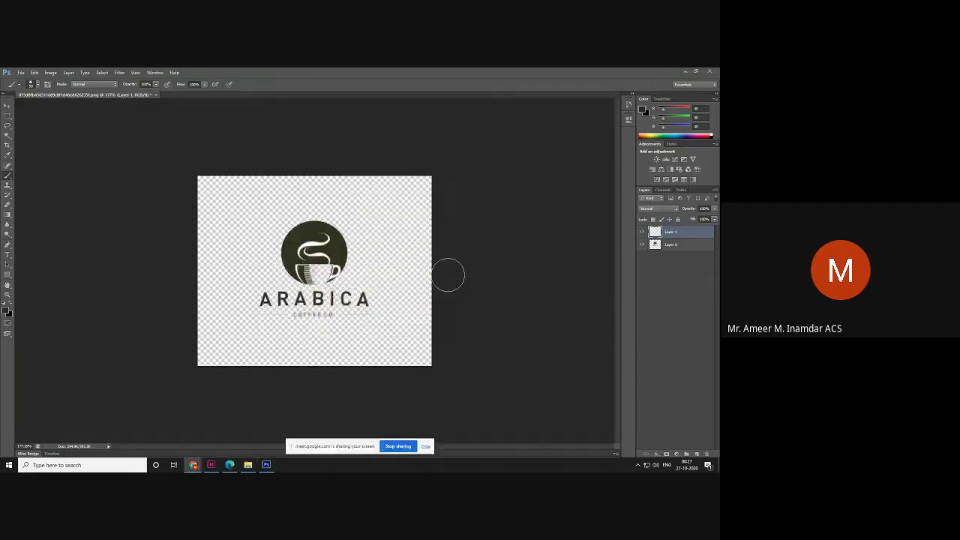
pyautogui.click(212, 465)
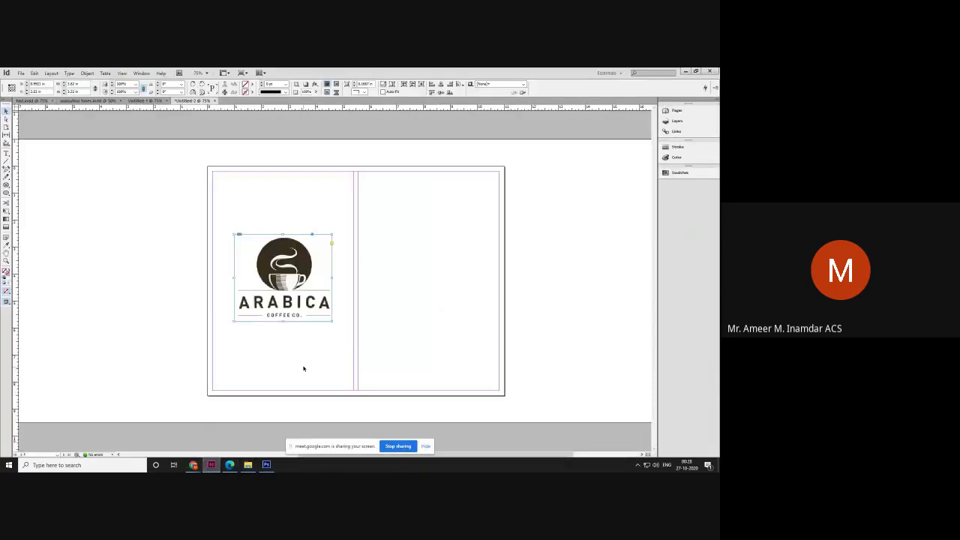
# Step: Inspect the logo frame's context menu without choosing anything, reselect the frame, and return to Photoshop
pyautogui.rightClick(315, 281)
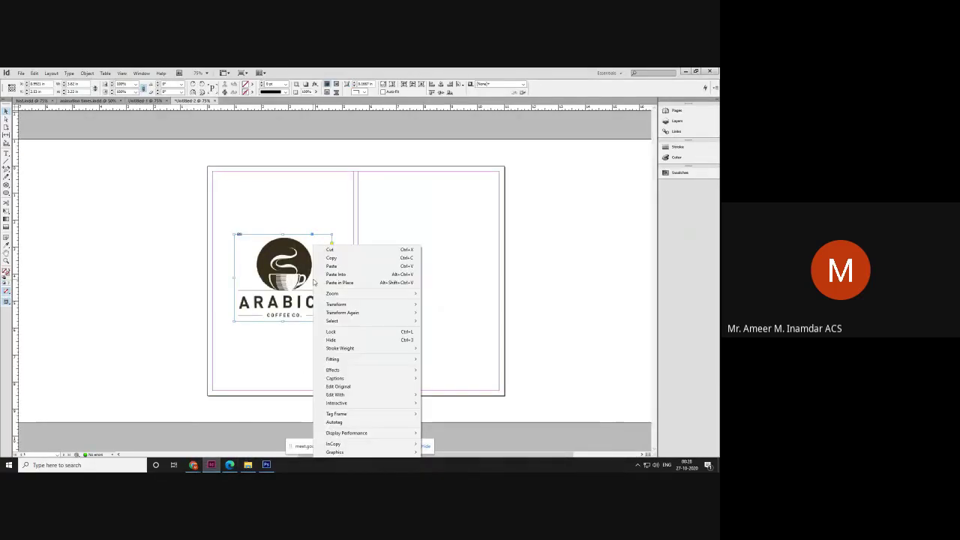
pyautogui.click(288, 357)
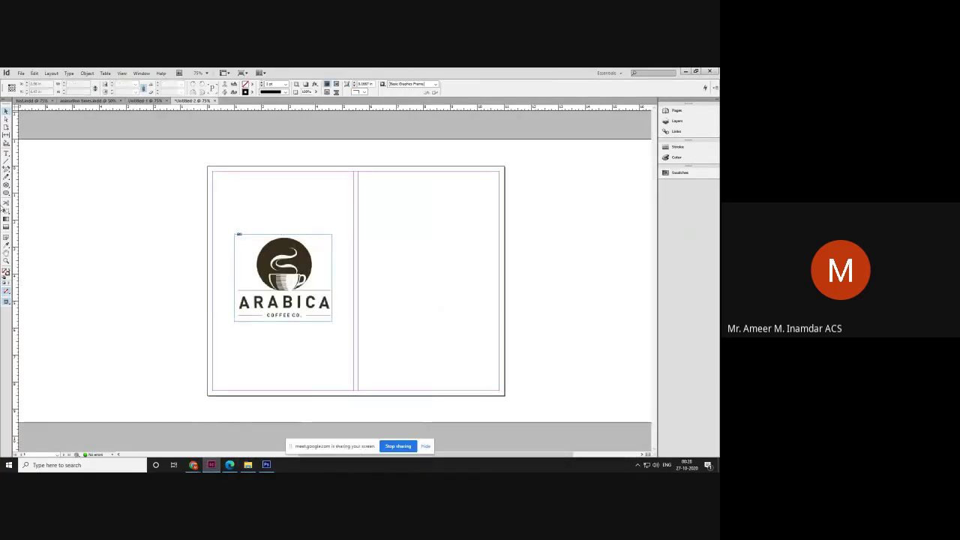
pyautogui.rightClick(288, 241)
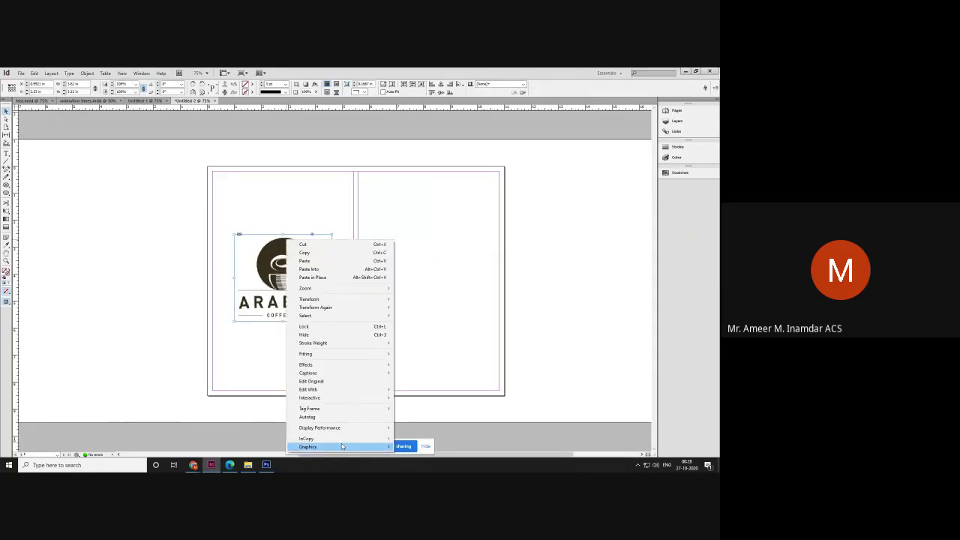
pyautogui.moveTo(341, 443)
pyautogui.moveTo(344, 393)
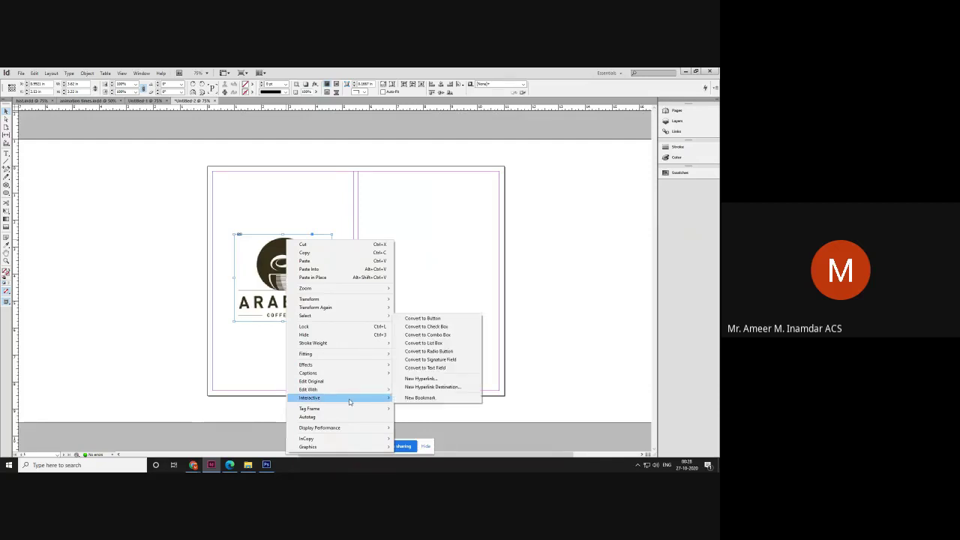
pyautogui.click(425, 280)
pyautogui.click(310, 271)
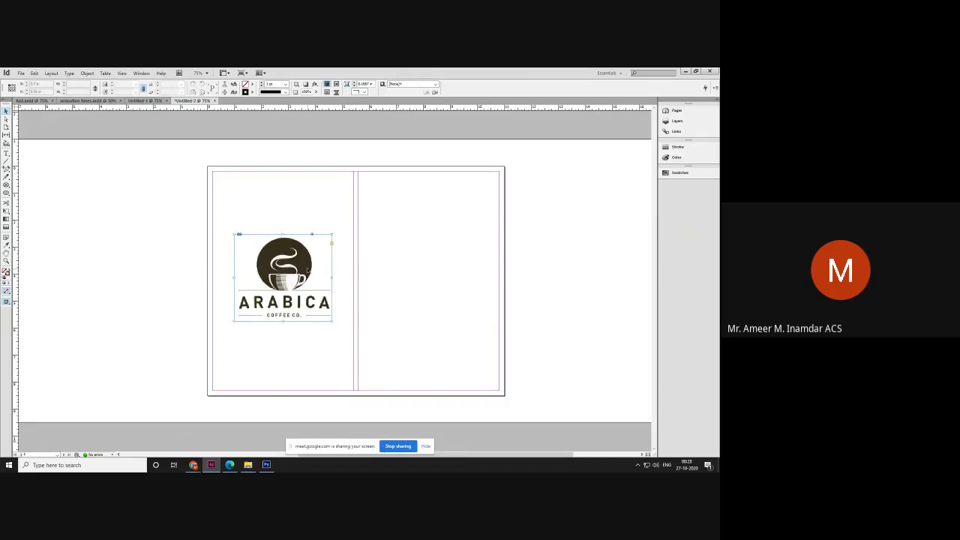
pyautogui.click(266, 465)
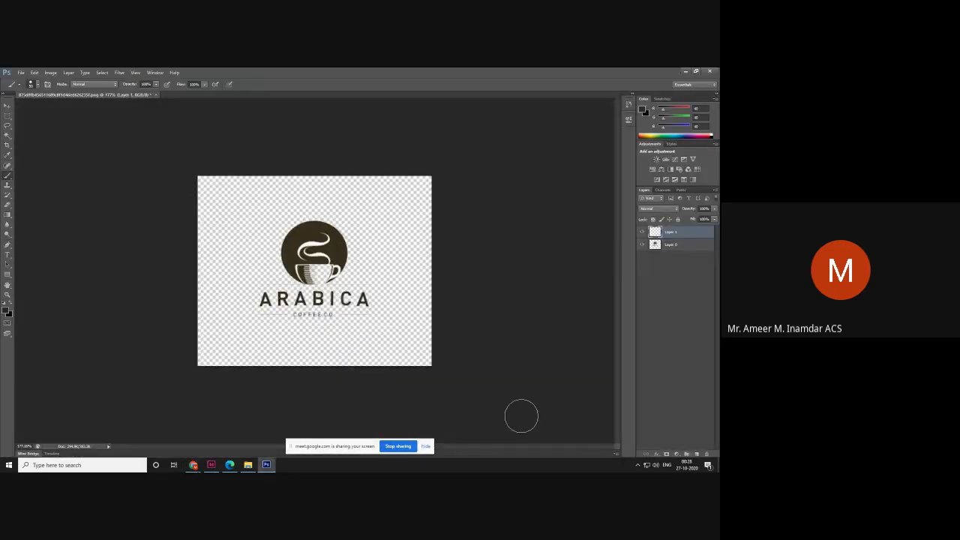
# Step: Draw a rectangular marquee around the logo and dismiss an accidental Auto Color error
pyautogui.press('m')
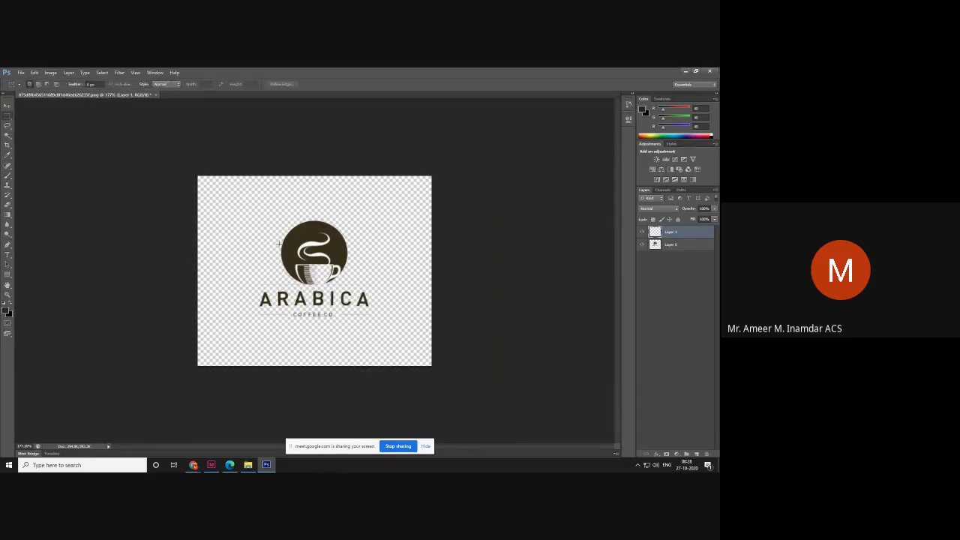
pyautogui.moveTo(246, 215); pyautogui.dragTo(385, 332)
pyautogui.press('i')
pyautogui.hotkey('ctrl', 'shift', 'b')
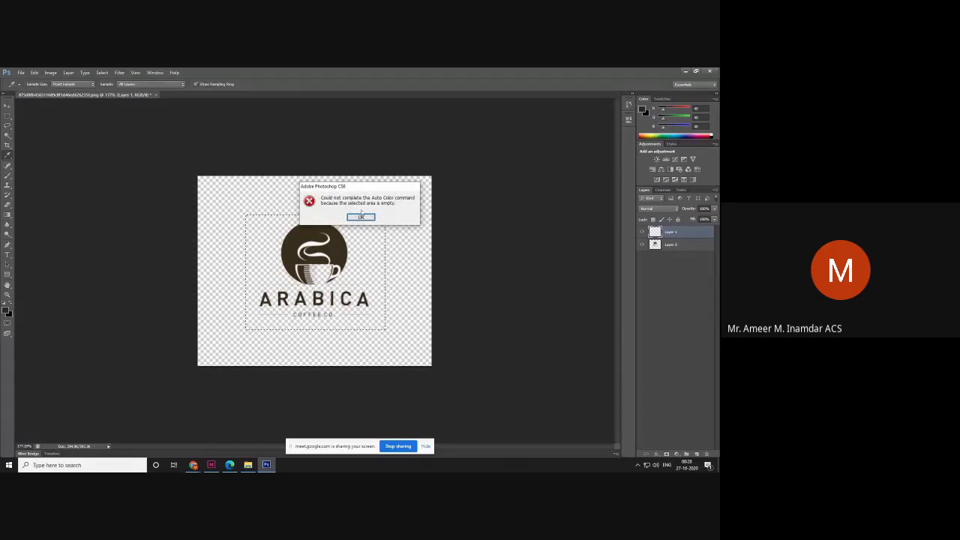
pyautogui.click(361, 217)
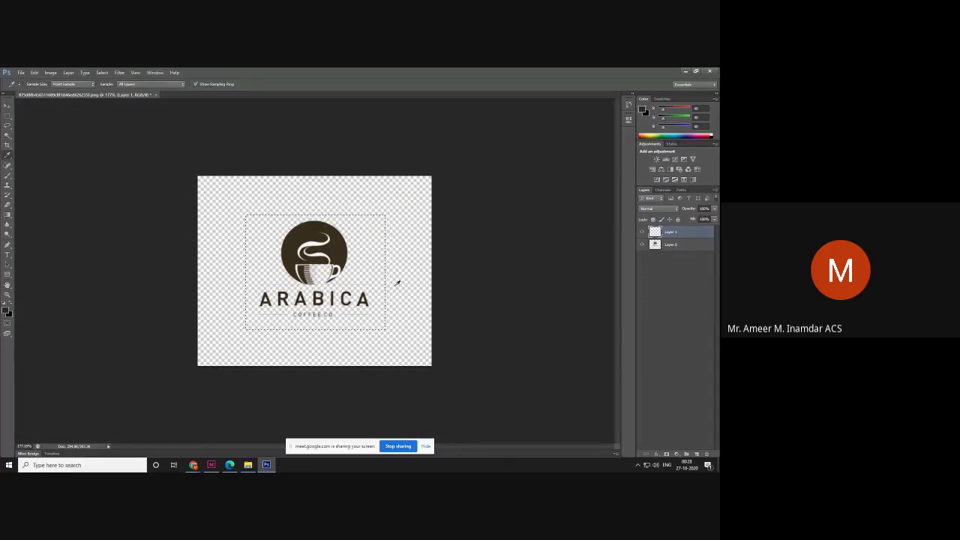
# Step: Reselect a tighter box around the logo, crop the image to it and zoom in
pyautogui.press('m')
pyautogui.click(405, 308)
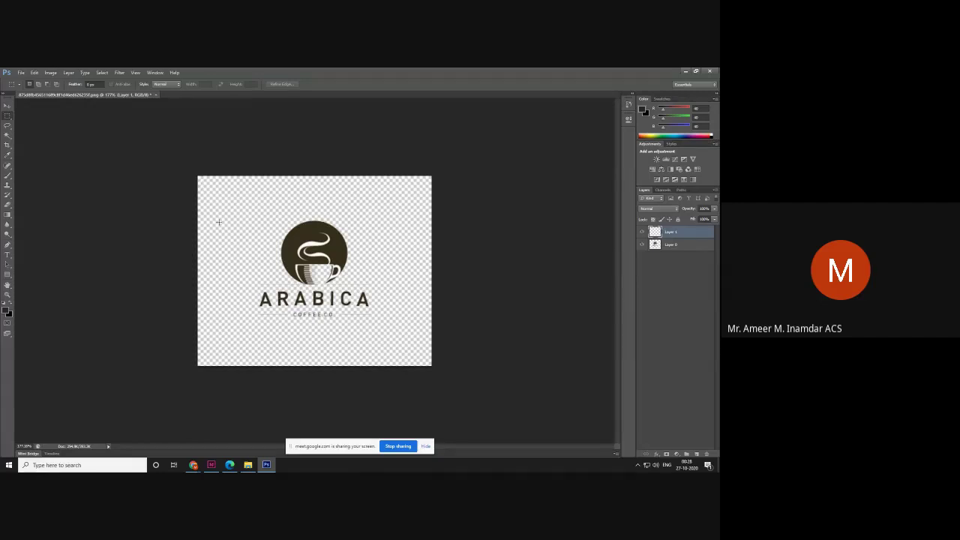
pyautogui.moveTo(250, 214); pyautogui.dragTo(377, 327)
pyautogui.press('c')
pyautogui.press('Return')
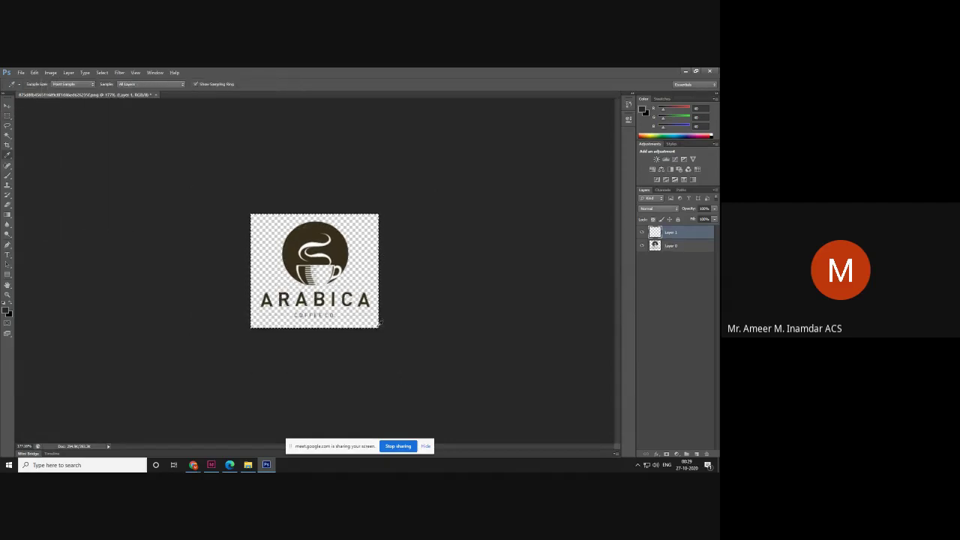
pyautogui.press('m')
pyautogui.scroll(4, 367, 264)
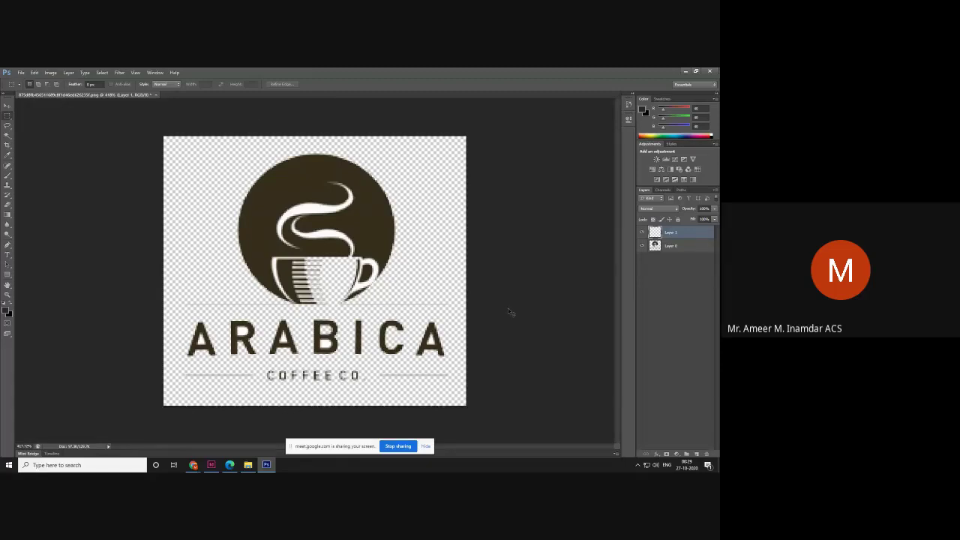
pyautogui.hotkey('ctrl', 'shift', 's')
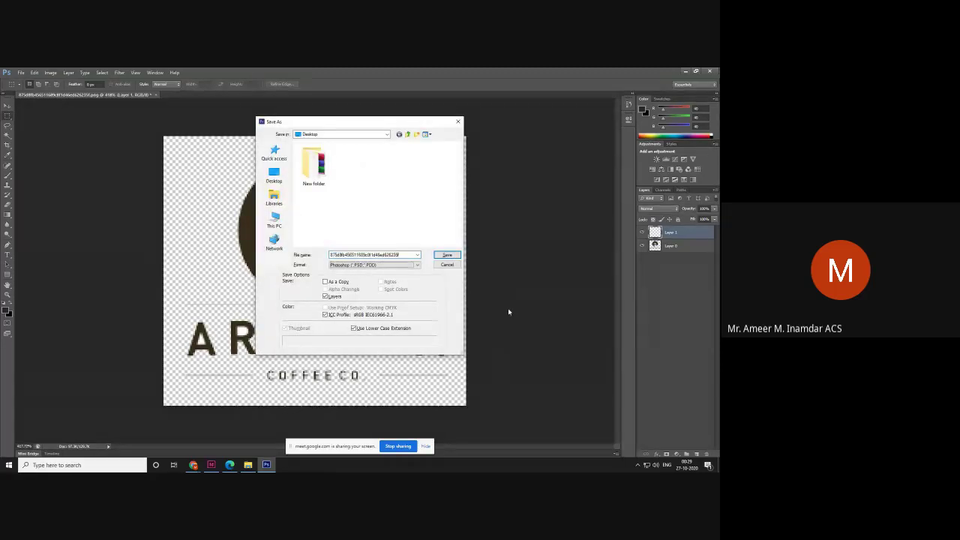
# Step: Save the cropped logo as PNG file 'logo' with default PNG options, then return to InDesign
pyautogui.press('Tab')
pyautogui.hotkey('alt', 'Down')
pyautogui.press('Down')
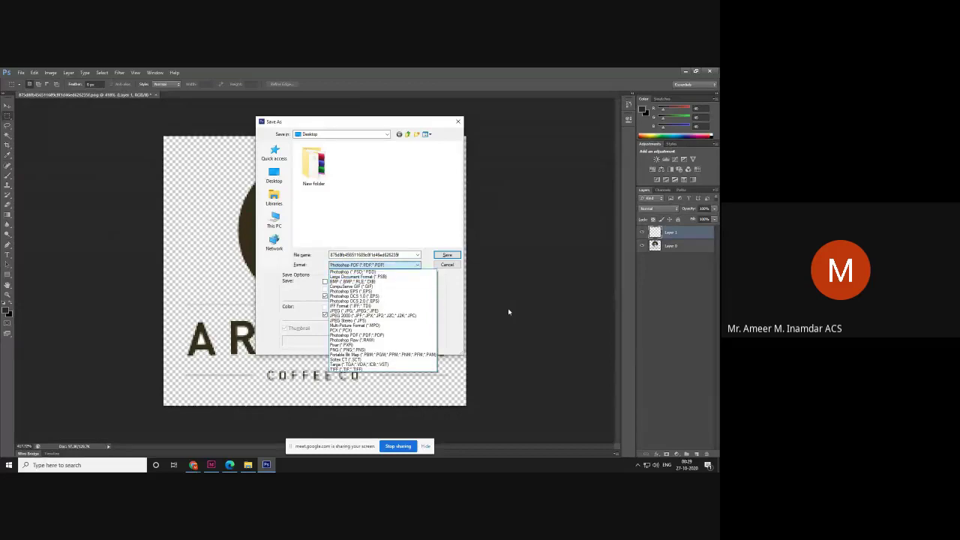
pyautogui.press('Down')
pyautogui.press('Down')
pyautogui.press('Down')
pyautogui.press('Return')
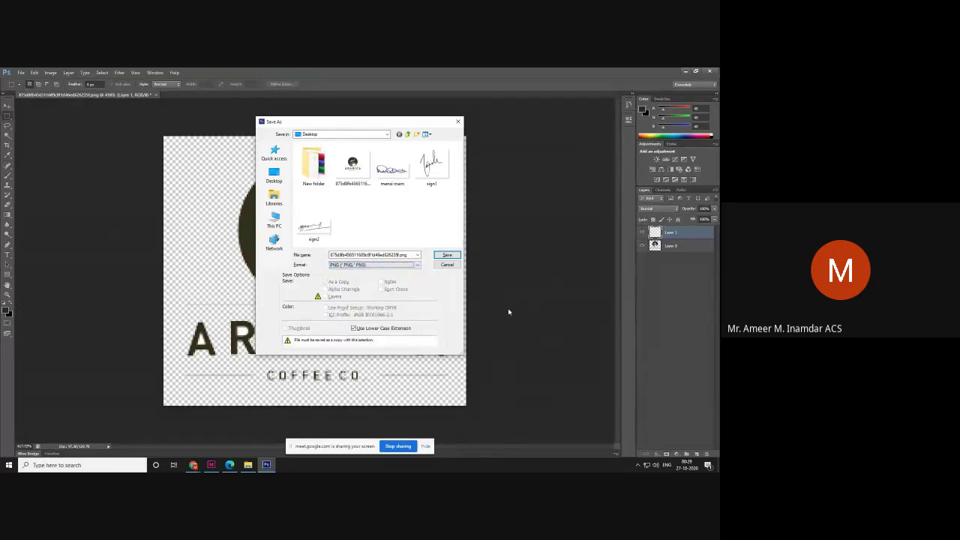
pyautogui.press('Return')
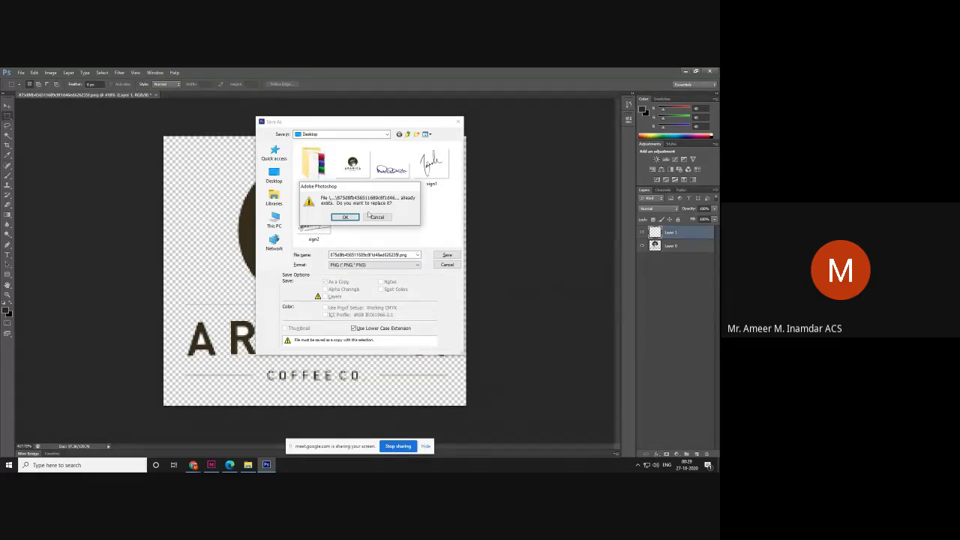
pyautogui.click(375, 217)
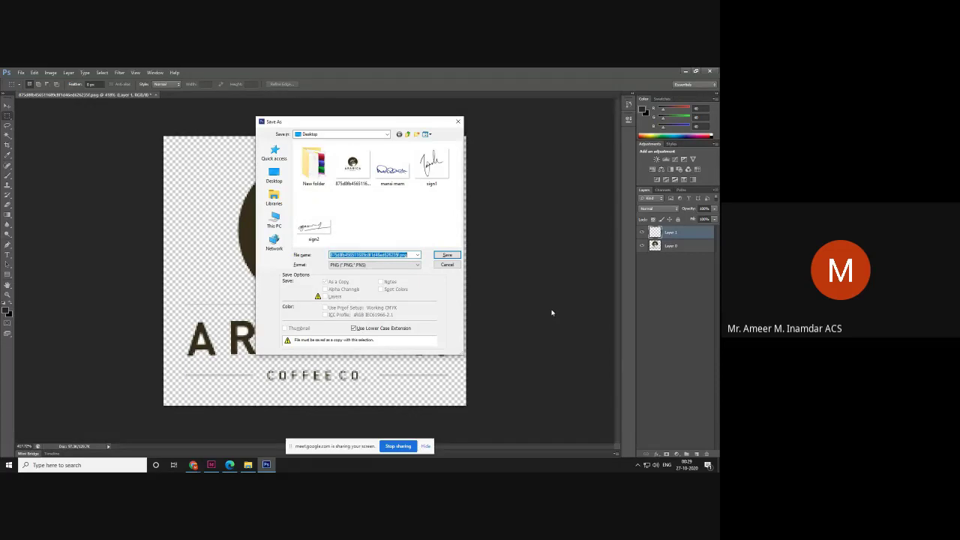
pyautogui.write('logo')
pyautogui.press('Return')
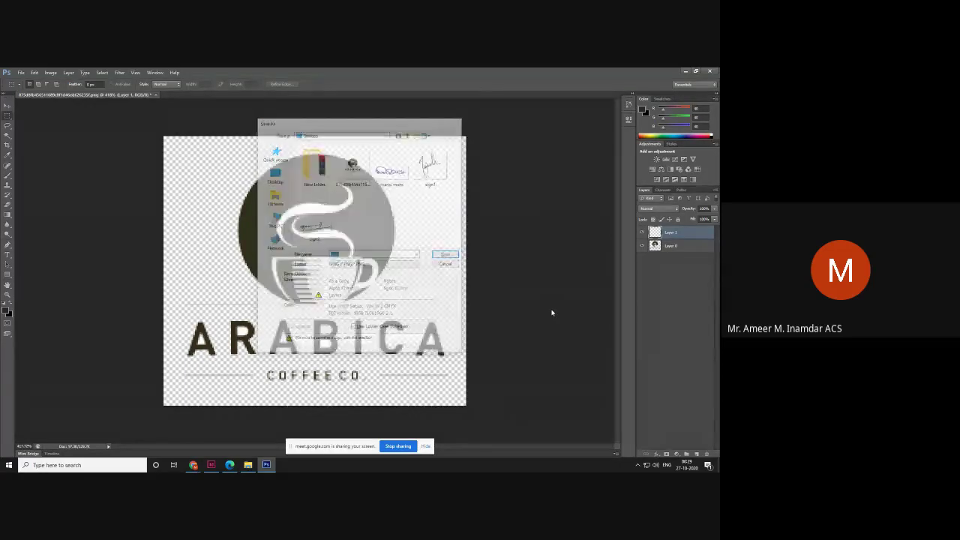
pyautogui.press('Return')
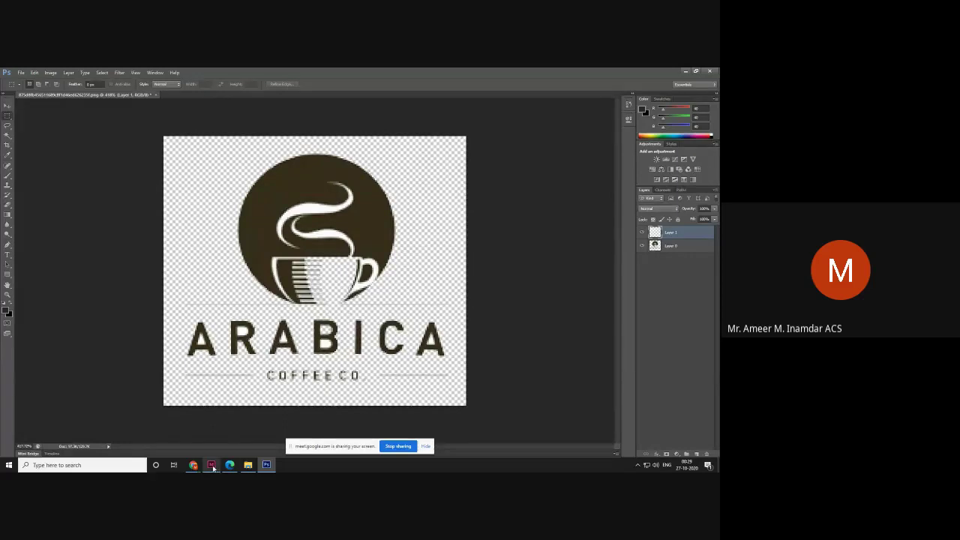
pyautogui.click(212, 465)
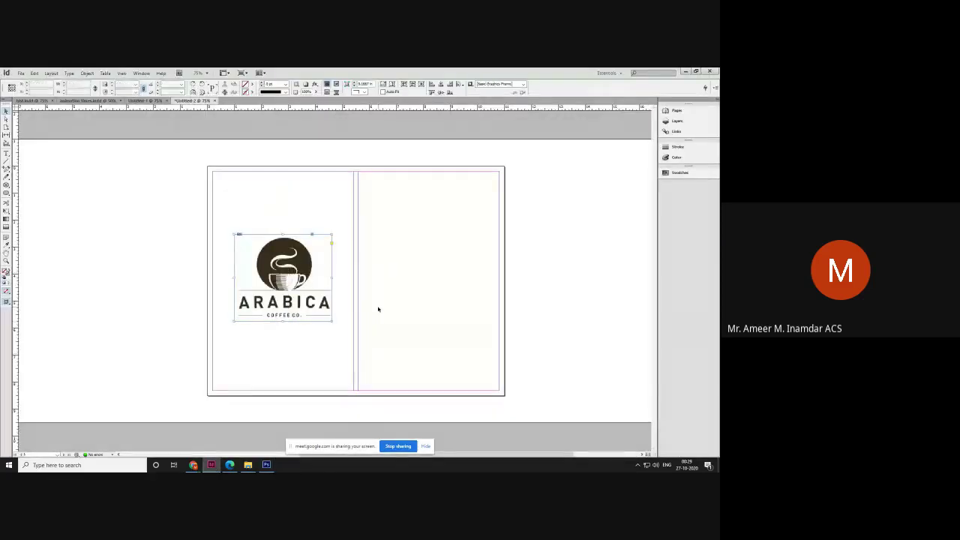
# Step: Replace the left-panel logo frame's image with the saved logo file from the Desktop
pyautogui.click(283, 276)
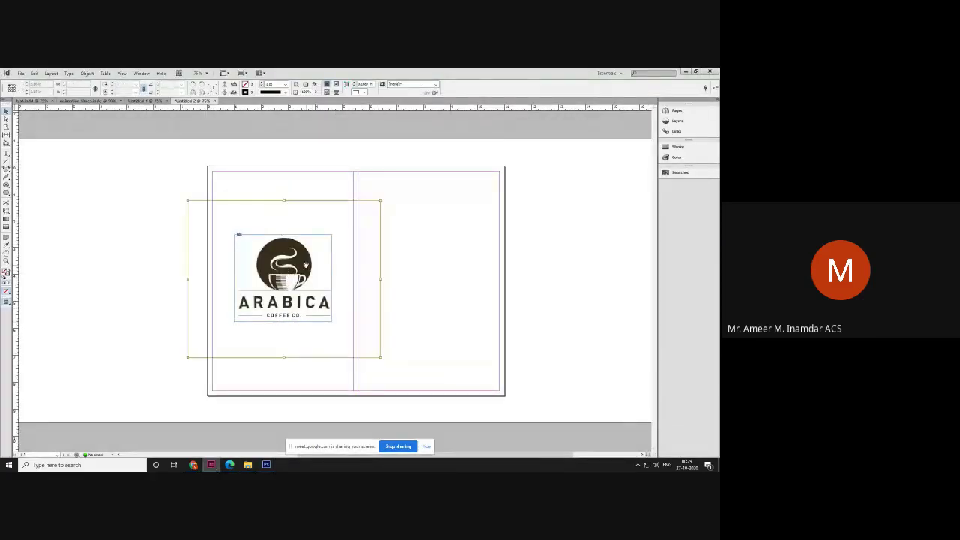
pyautogui.click(434, 315)
pyautogui.click(284, 278)
pyautogui.hotkey('ctrl', 'd')
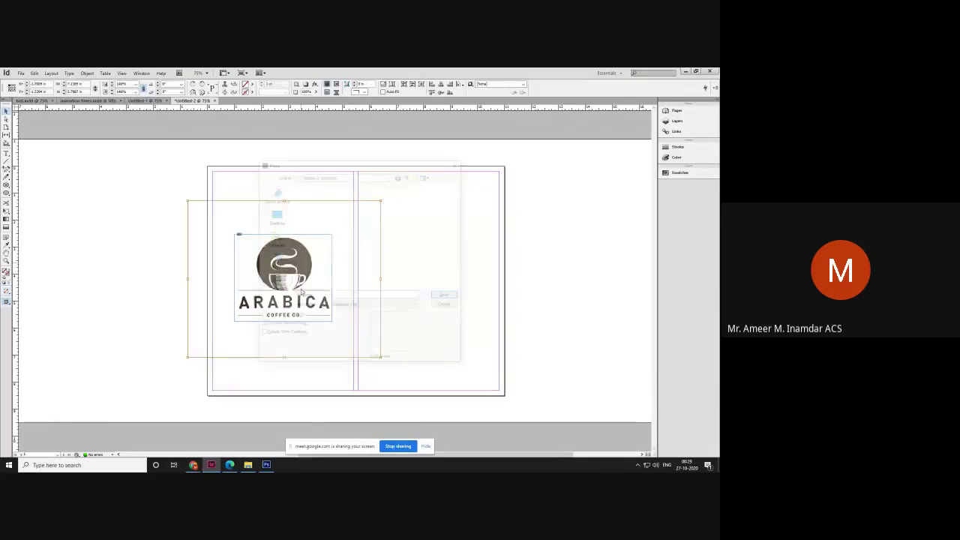
pyautogui.click(275, 215)
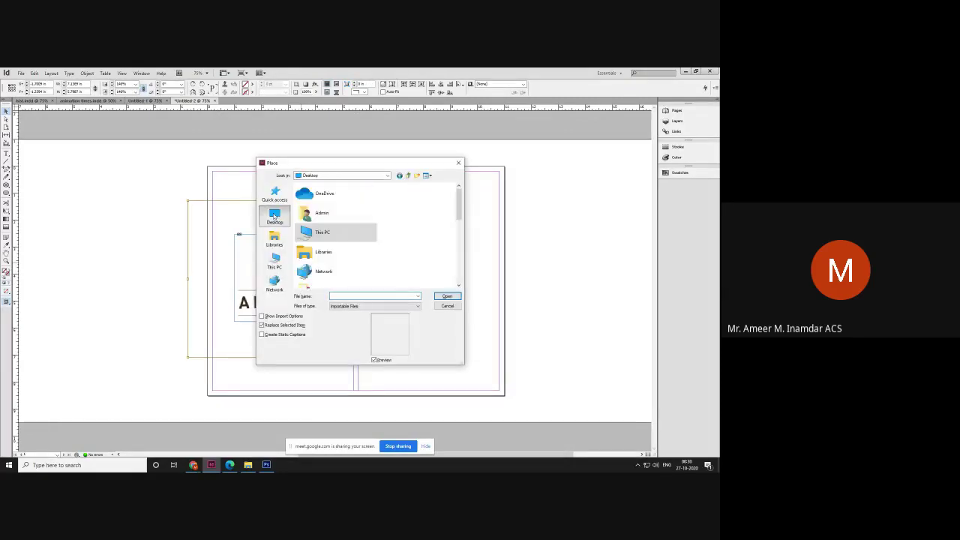
pyautogui.scroll(-5, 368, 253)
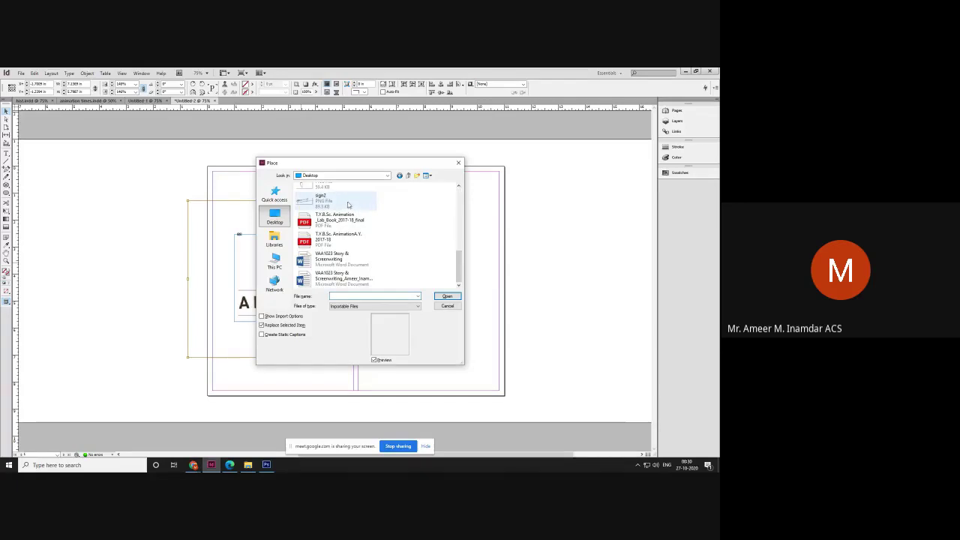
pyautogui.scroll(2, 347, 205)
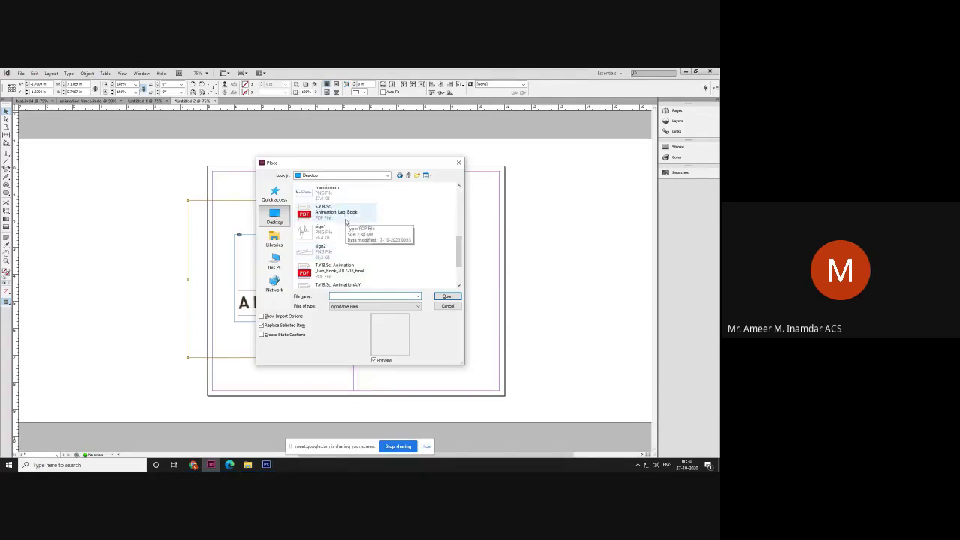
pyautogui.scroll(4, 347, 225)
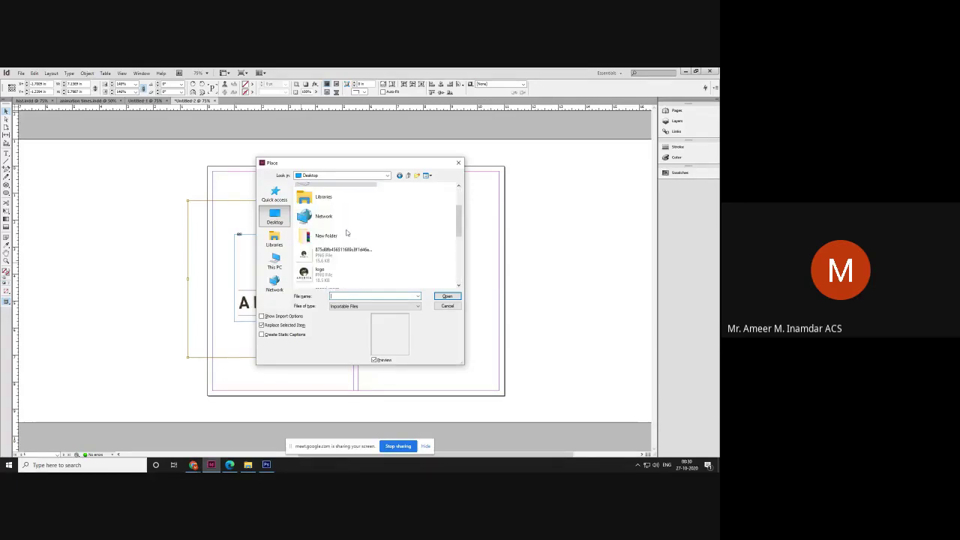
pyautogui.click(342, 273)
pyautogui.click(446, 295)
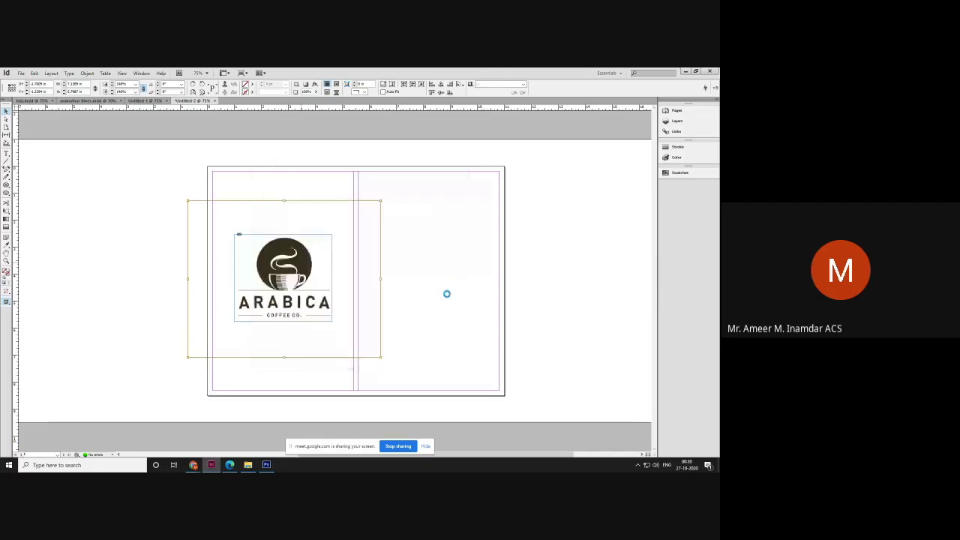
# Step: Fit the logo proportionally inside its frame and preview the layout without guides
pyautogui.hotkey('ctrl', 'alt', 'shift', 'c')
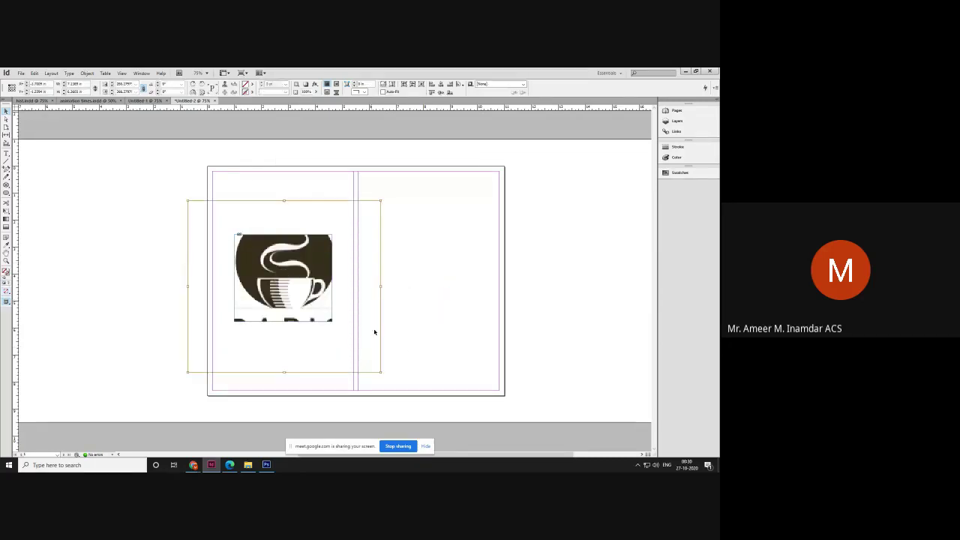
pyautogui.hotkey('ctrl', 'alt', 'shift', 'e')
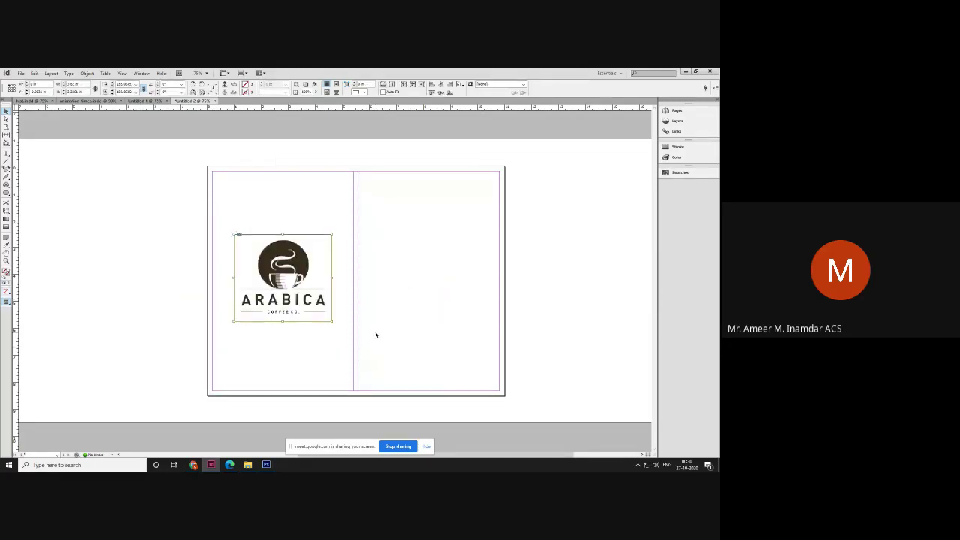
pyautogui.click(376, 335)
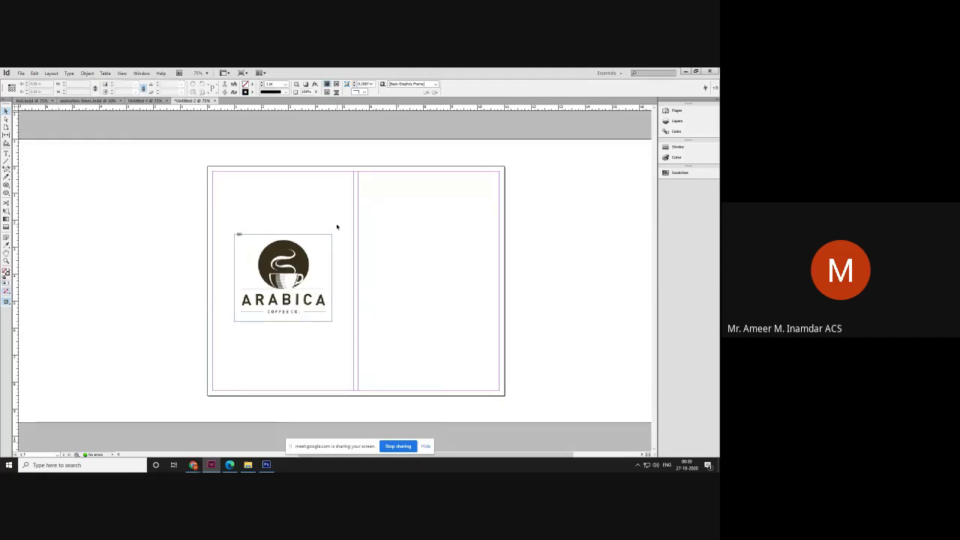
pyautogui.press('w')
pyautogui.press('w')
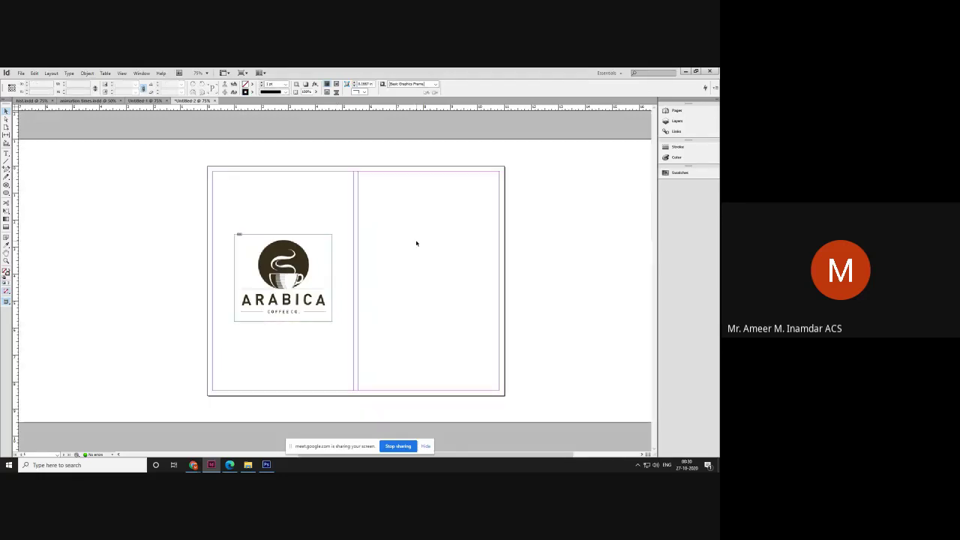
pyautogui.moveTo(401, 372); pyautogui.dragTo(179, 227)
pyautogui.click(443, 308)
pyautogui.click(6, 193)
pyautogui.rightClick(6, 169)
pyautogui.click(33, 169)
pyautogui.scroll(2, 352, 256)
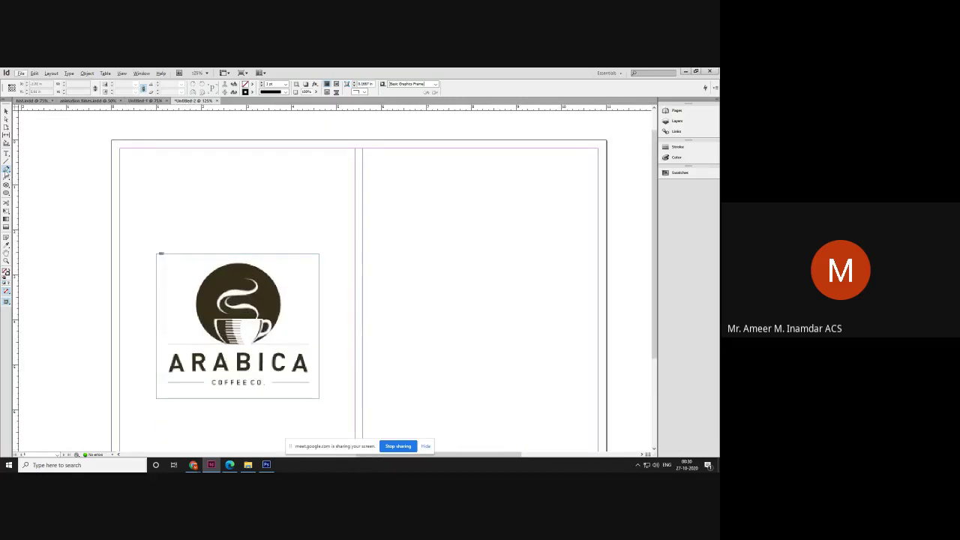
pyautogui.rightClick(6, 171)
pyautogui.click(32, 172)
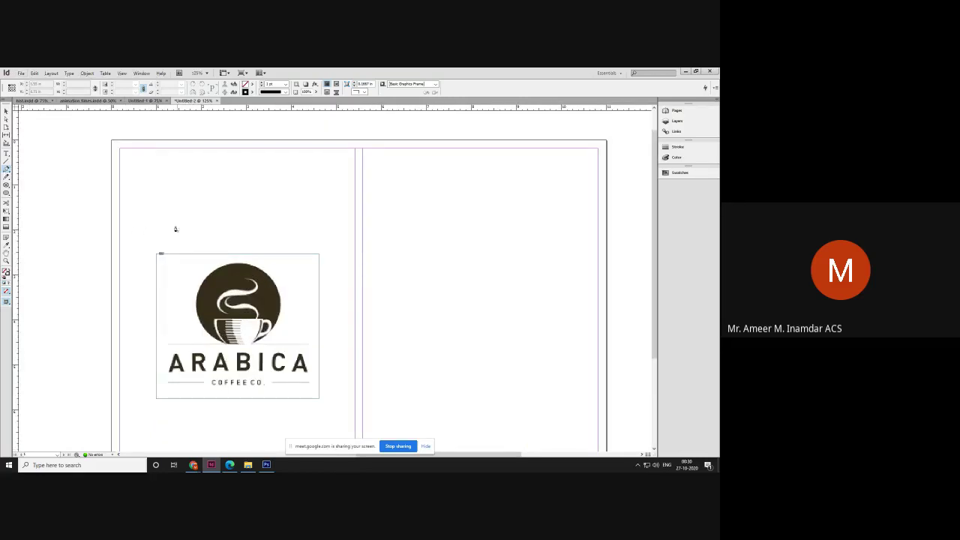
pyautogui.click(122, 224)
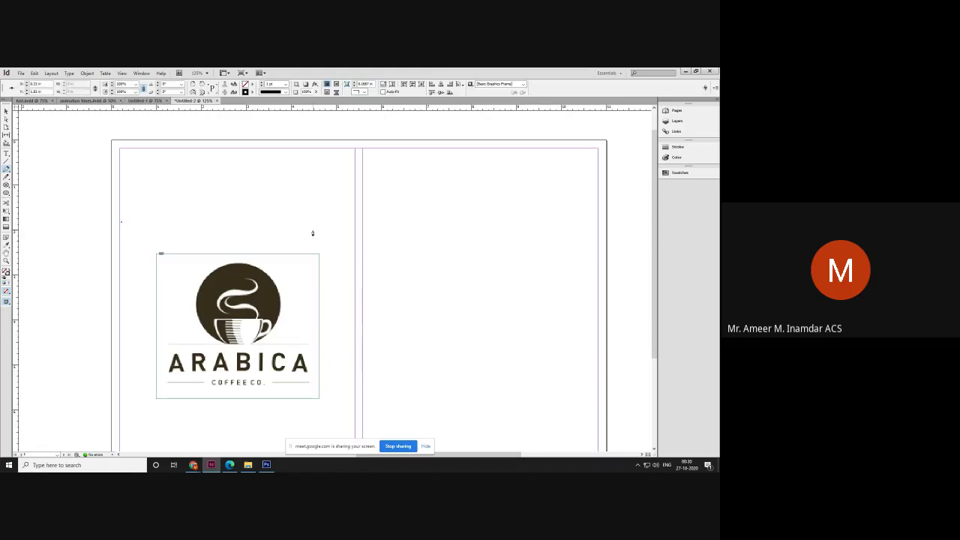
pyautogui.moveTo(246, 224)
pyautogui.mouseDown()
pyautogui.moveTo(328, 257)
pyautogui.moveTo(354, 242)
pyautogui.moveTo(307, 254)
pyautogui.moveTo(314, 246)
pyautogui.mouseUp()
pyautogui.moveTo(357, 219); pyautogui.dragTo(308, 220)
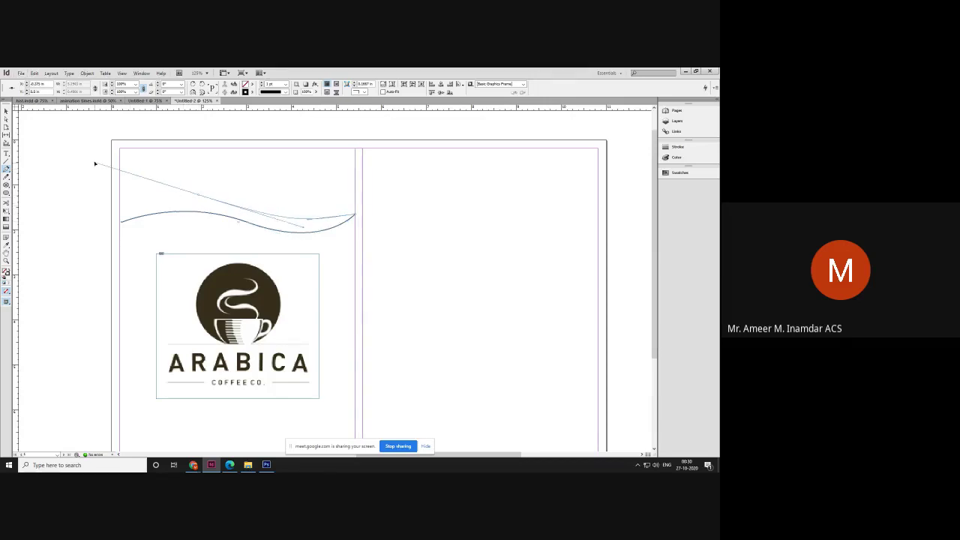
pyautogui.moveTo(98, 158); pyautogui.dragTo(130, 175)
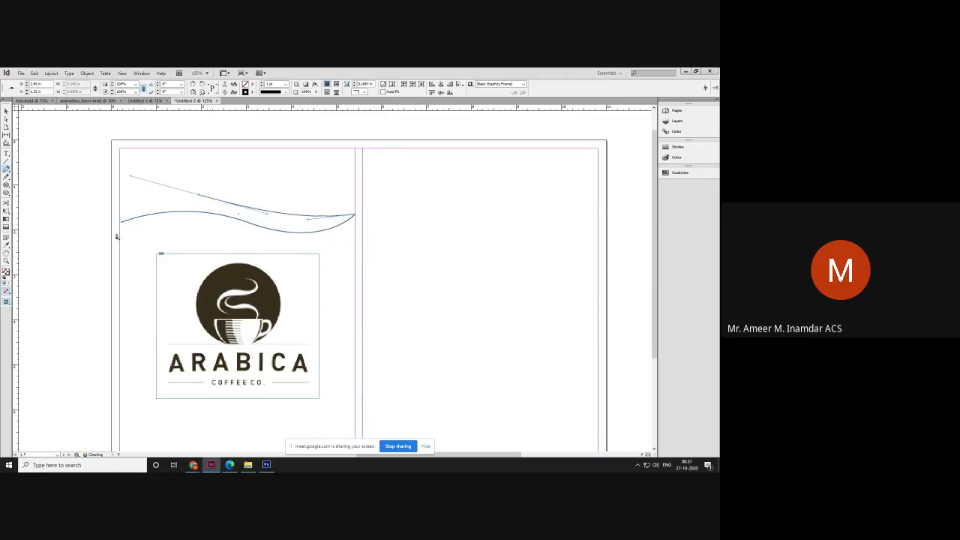
pyautogui.click(122, 224)
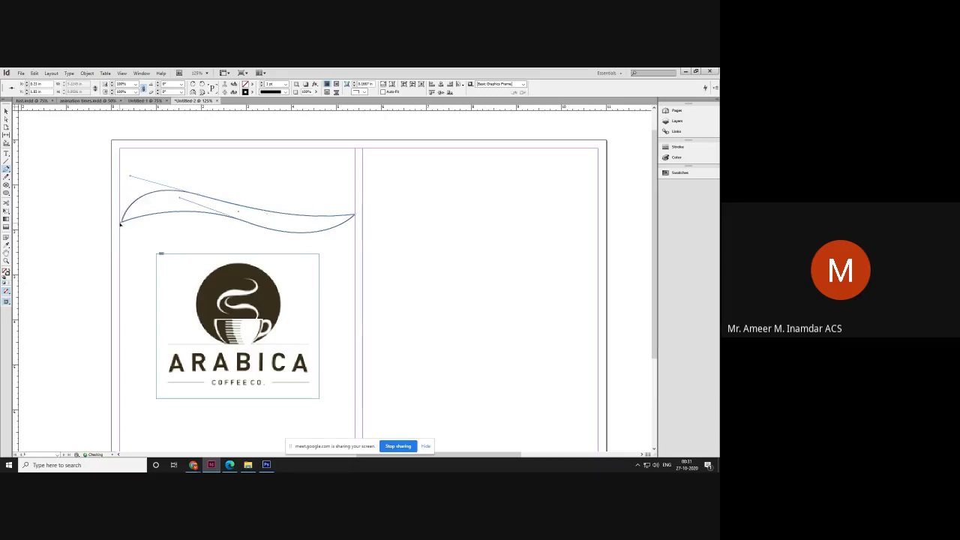
pyautogui.click(6, 111)
pyautogui.click(88, 286)
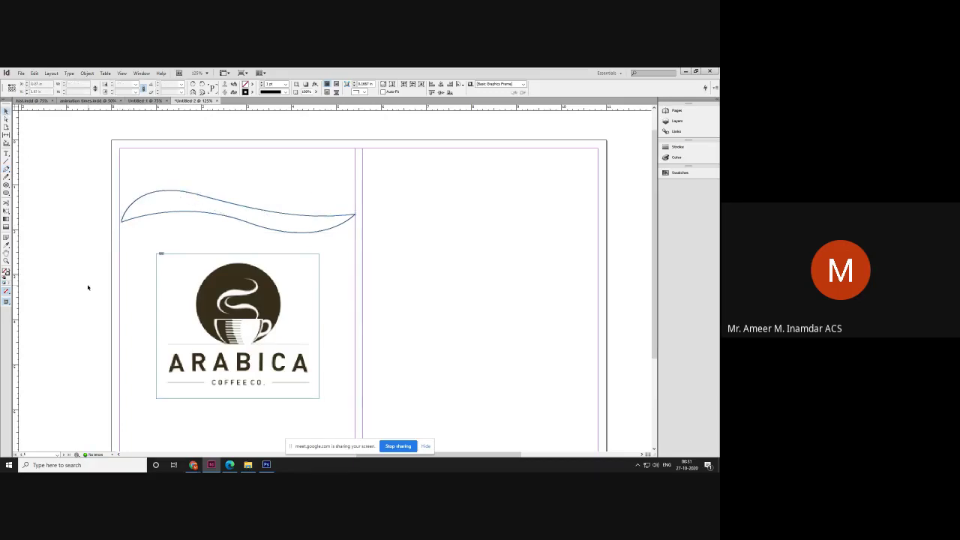
pyautogui.hotkey('ctrl', '-')
pyautogui.hotkey('ctrl', '-')
pyautogui.hotkey('ctrl', '=')
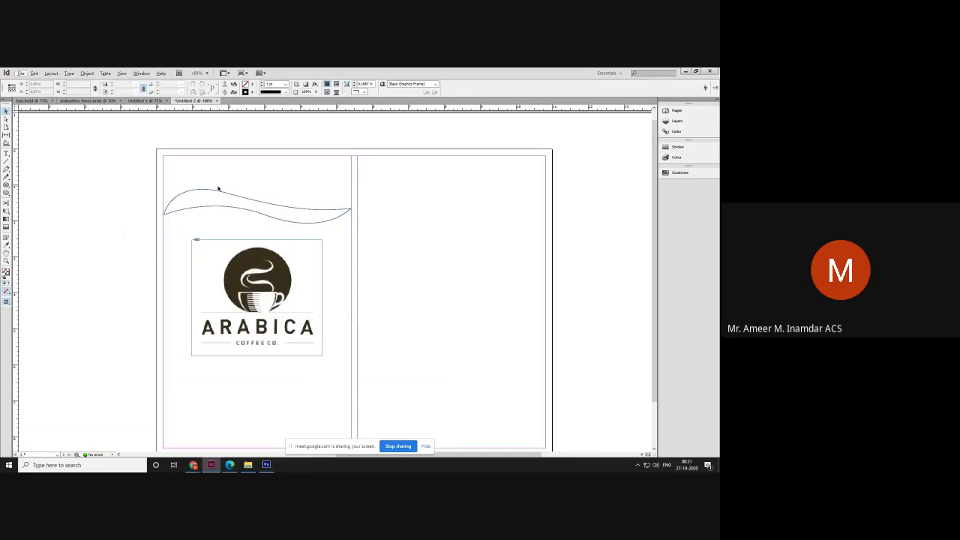
pyautogui.click(217, 190)
pyautogui.press('Delete')
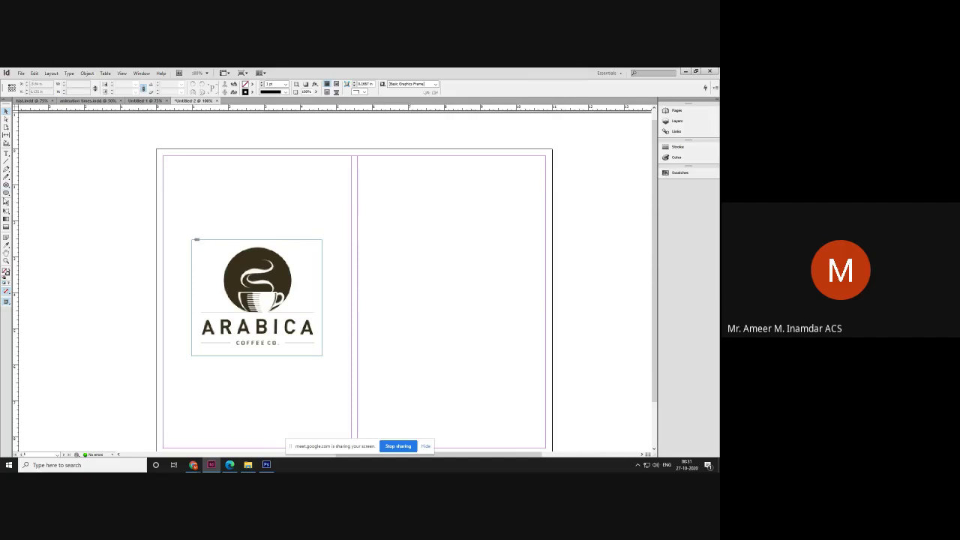
pyautogui.click(6, 193)
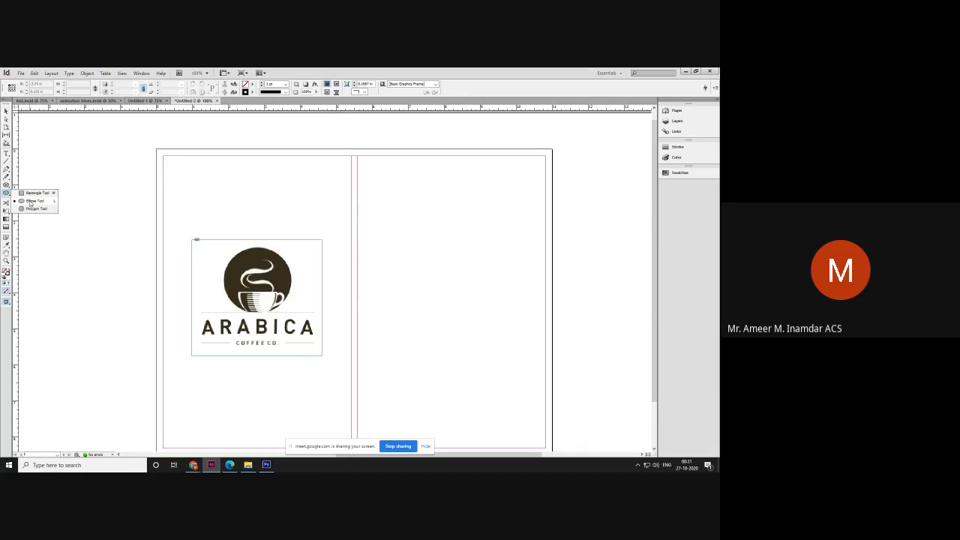
pyautogui.click(30, 202)
pyautogui.hotkey('ctrl', '-')
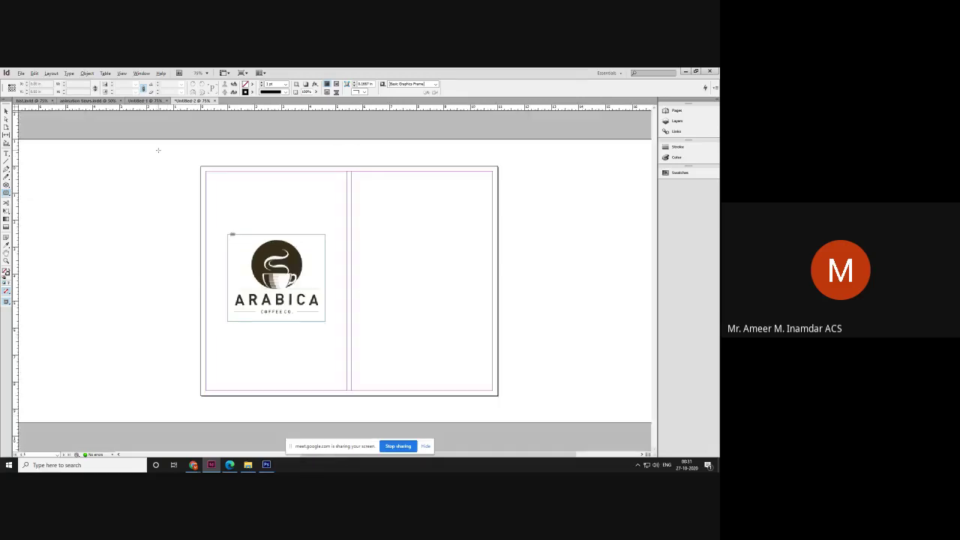
pyautogui.moveTo(201, 166); pyautogui.dragTo(498, 395)
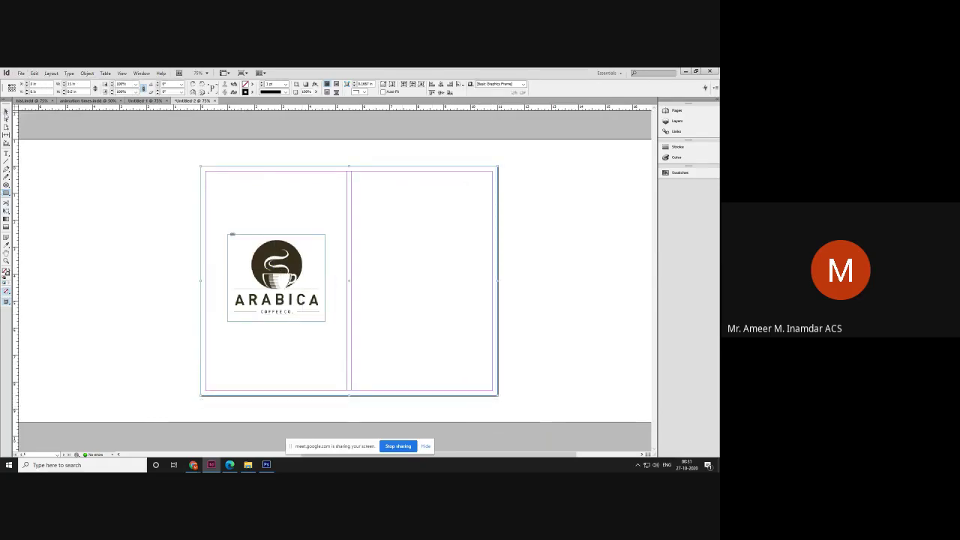
pyautogui.click(5, 110)
pyautogui.click(252, 84)
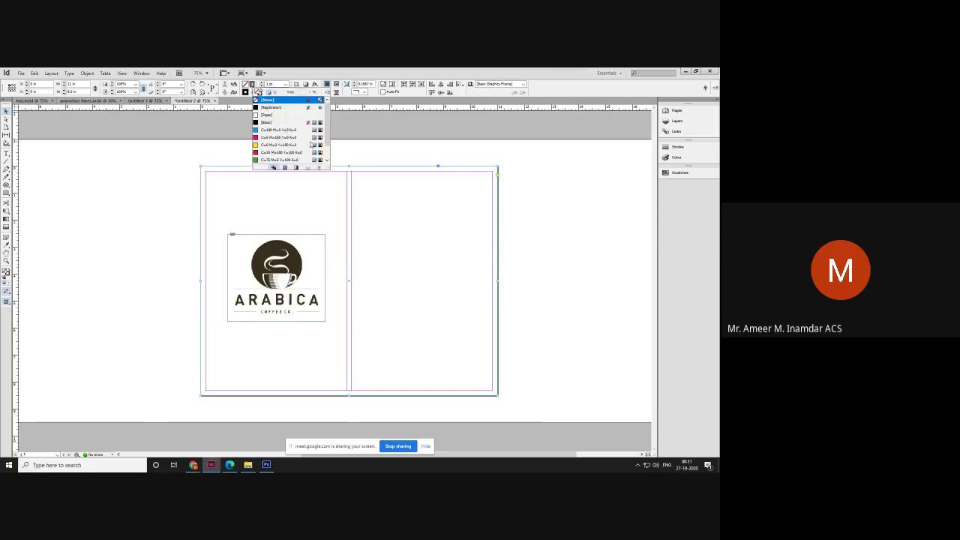
pyautogui.click(269, 152)
pyautogui.click(571, 241)
pyautogui.click(467, 240)
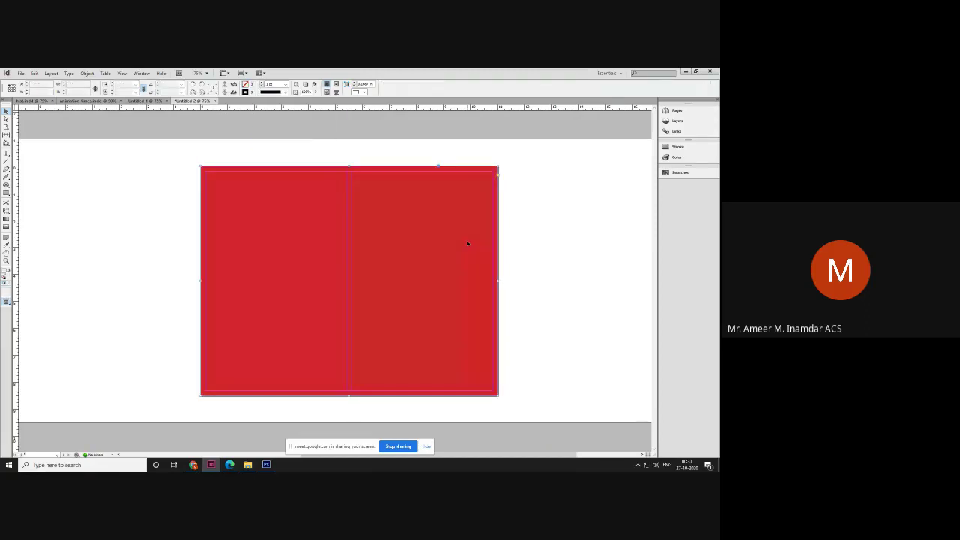
pyautogui.hotkey('ctrl', 'v')
pyautogui.click(552, 263)
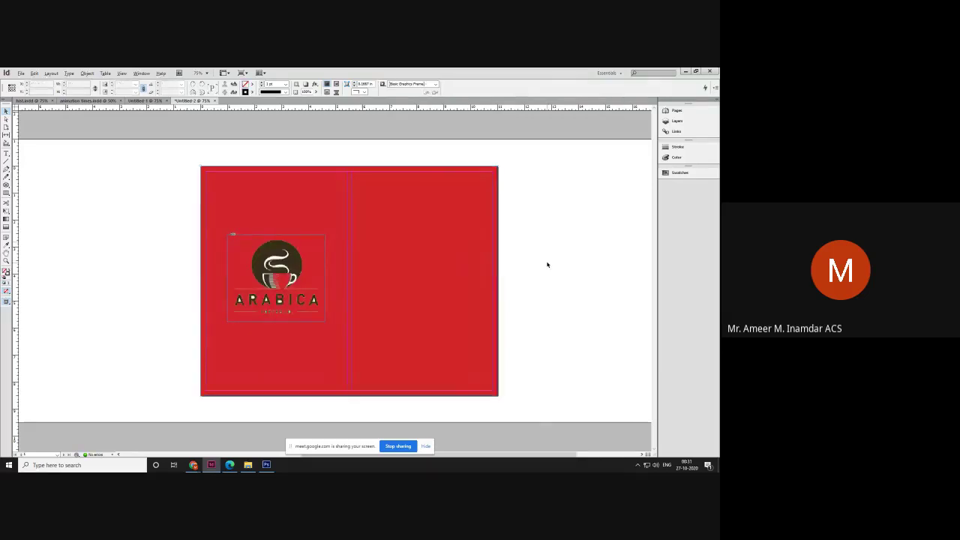
pyautogui.scroll(1, 544, 268)
pyautogui.scroll(-1, 378, 288)
pyautogui.click(378, 286)
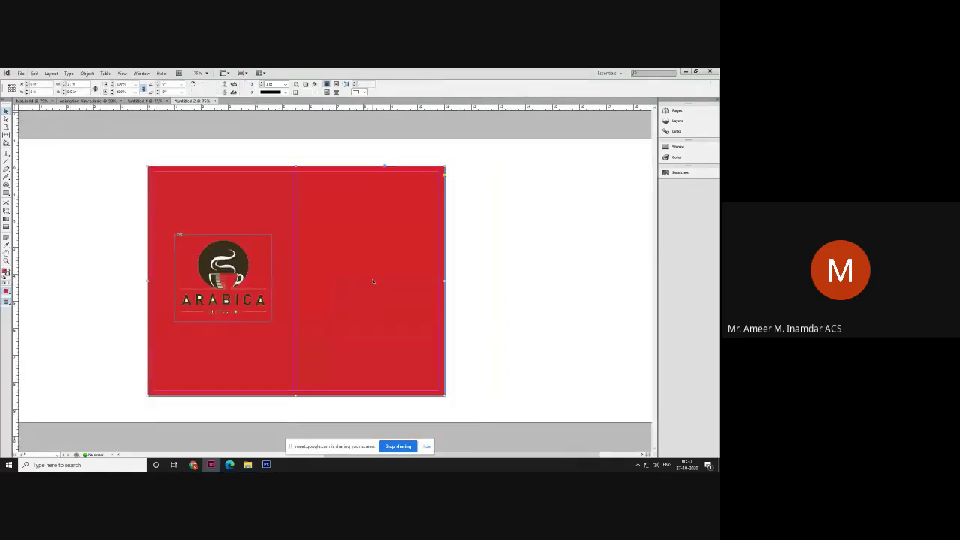
pyautogui.click(6, 245)
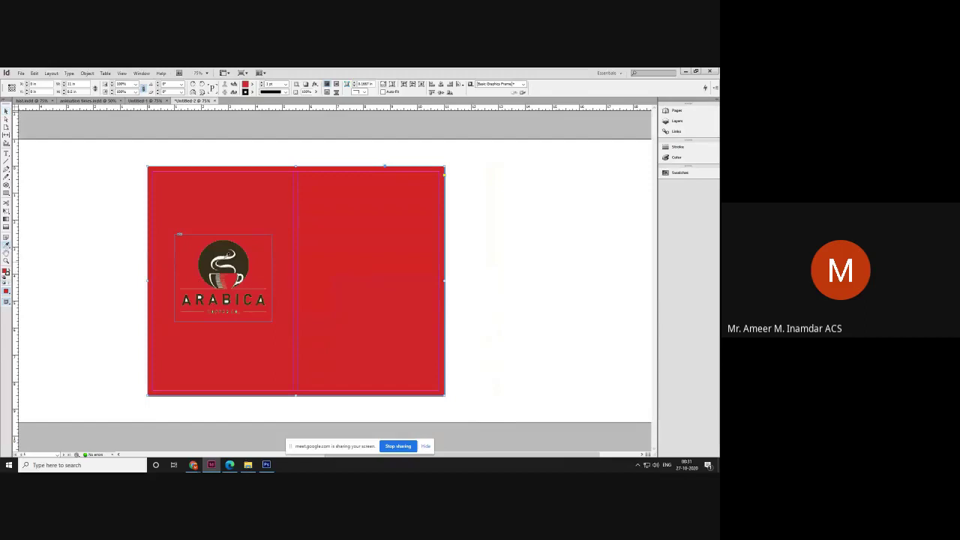
pyautogui.click(232, 303)
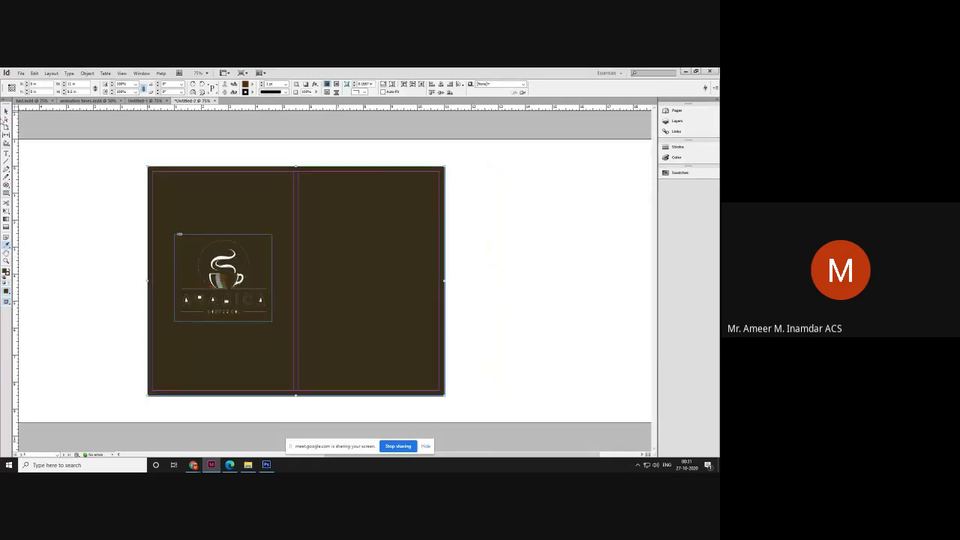
pyautogui.click(5, 111)
pyautogui.click(507, 314)
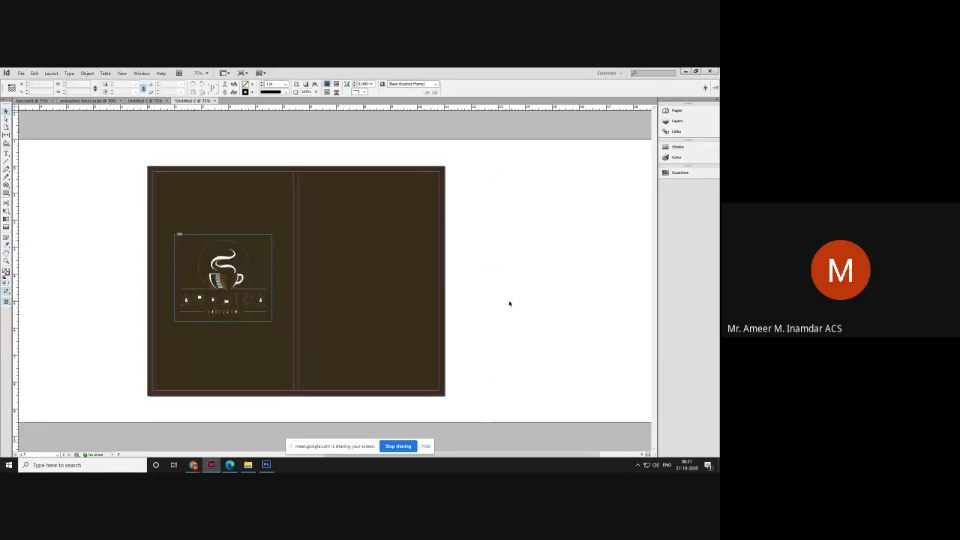
pyautogui.click(367, 322)
pyautogui.hotkey('ctrl', '=')
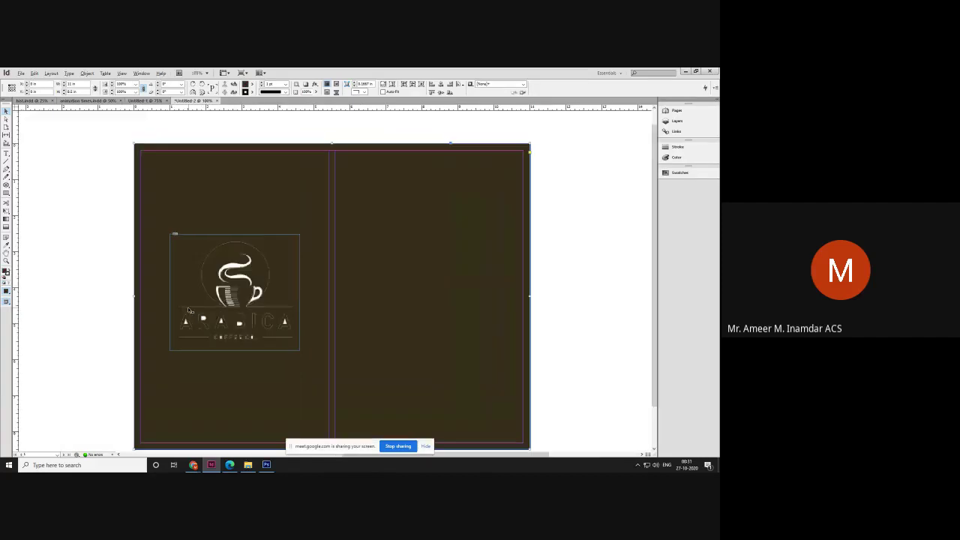
pyautogui.hotkey('ctrl', '-')
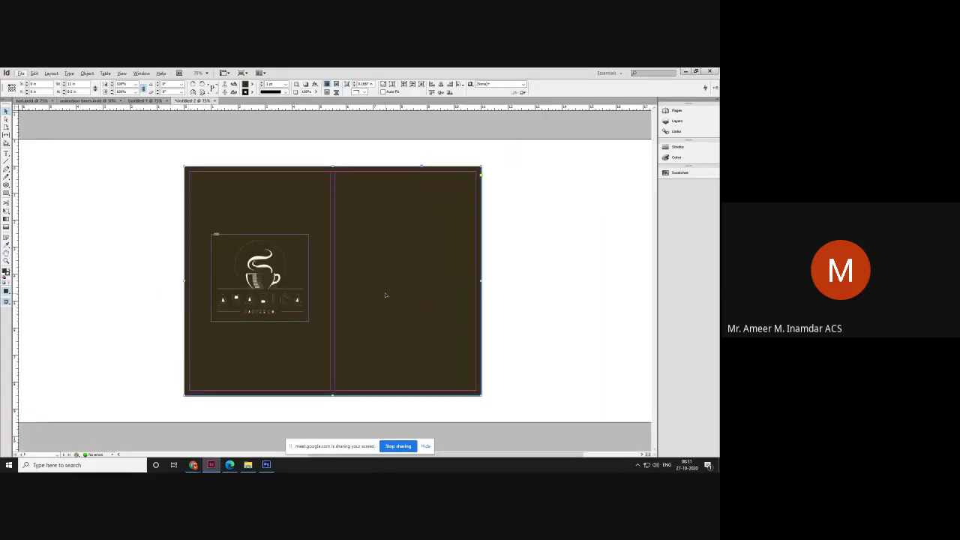
pyautogui.press('w')
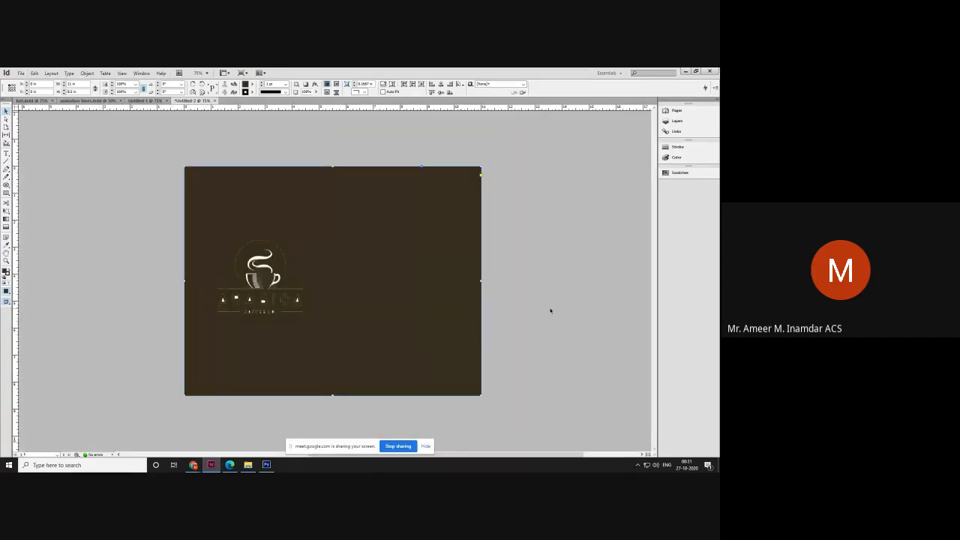
pyautogui.press('w')
pyautogui.press('w')
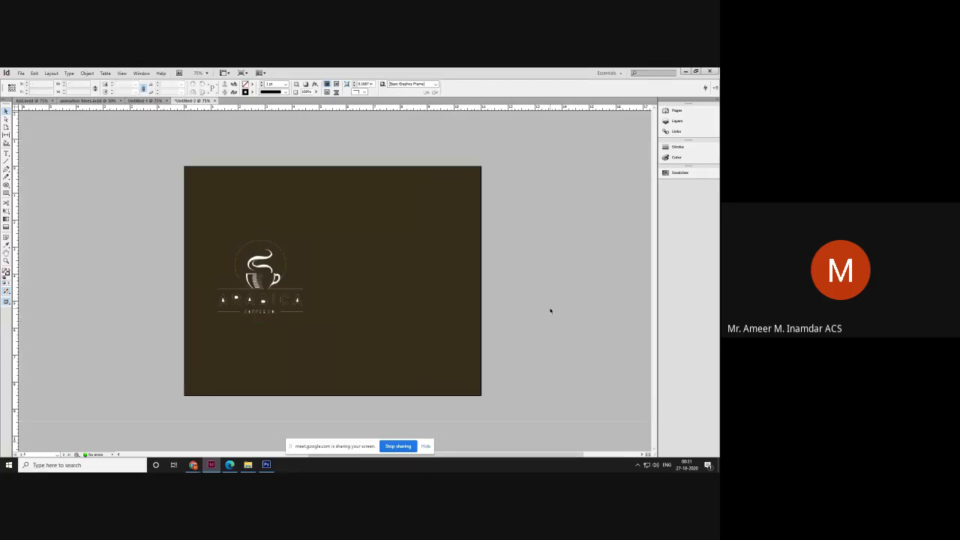
pyautogui.click(545, 310)
pyautogui.press('w')
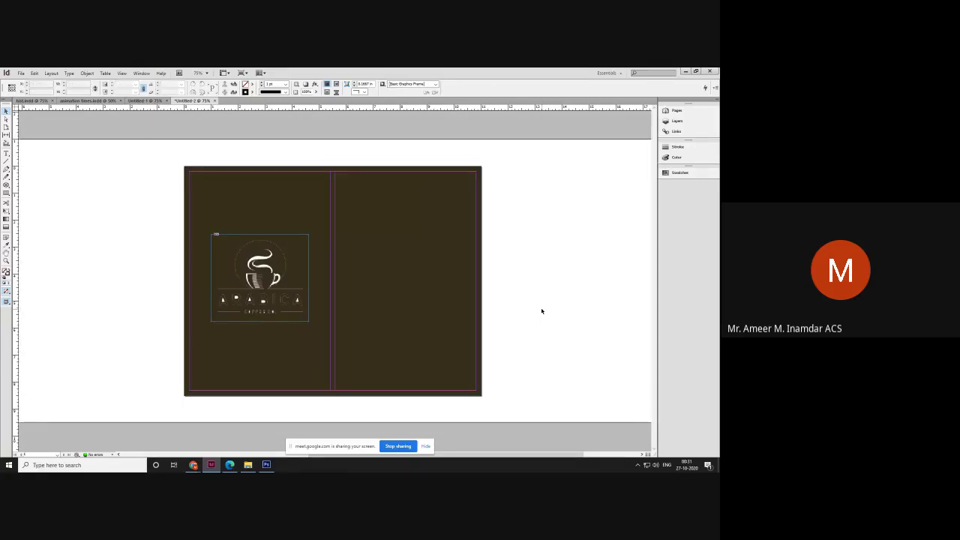
# Step: Zoom to 100% and narrow the brown background frame to the left panel
pyautogui.hotkey('ctrl', '=')
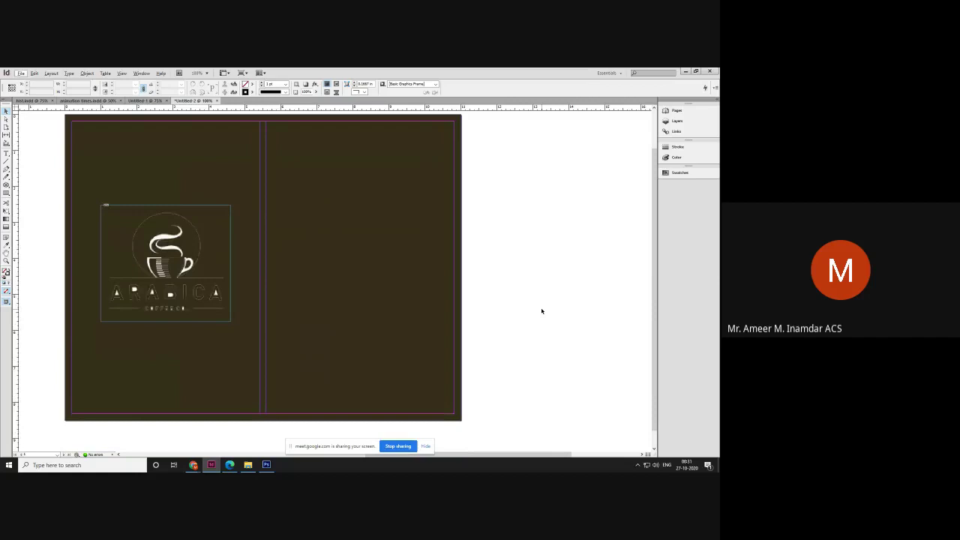
pyautogui.click(425, 446)
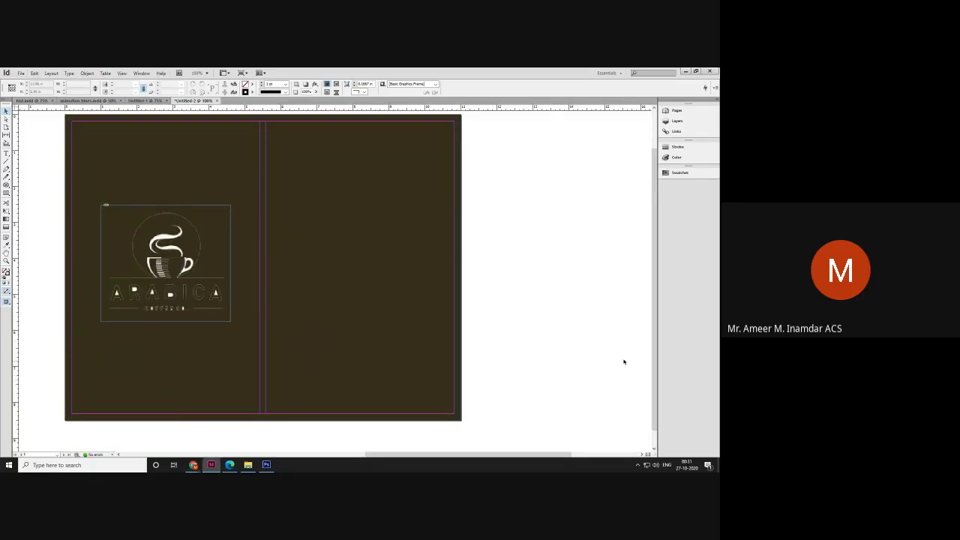
pyautogui.moveTo(654, 356); pyautogui.dragTo(653, 347)
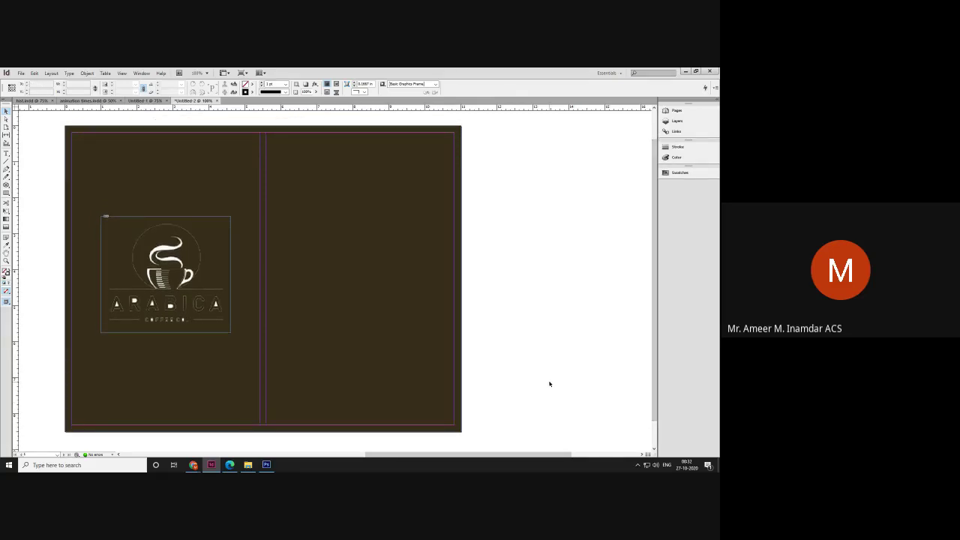
pyautogui.click(270, 274)
pyautogui.moveTo(459, 279); pyautogui.dragTo(263, 287)
pyautogui.click(361, 316)
# Step: Fill the left-panel frame with a top-to-bottom brown-to-white gradient
pyautogui.click(247, 367)
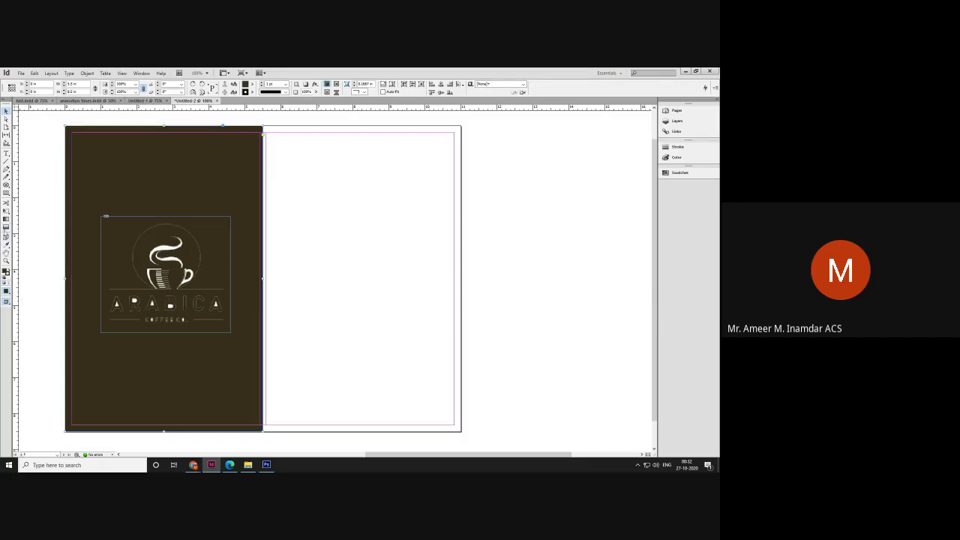
pyautogui.click(6, 229)
pyautogui.moveTo(159, 135); pyautogui.dragTo(162, 408)
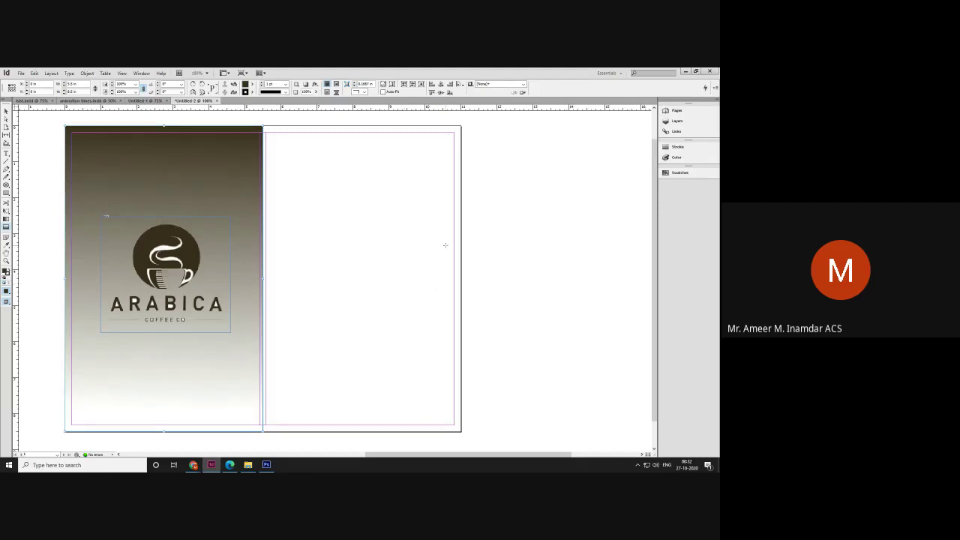
# Step: Switch to the Advanced workspace and float the Swatches and Gradient panels
pyautogui.click(620, 73)
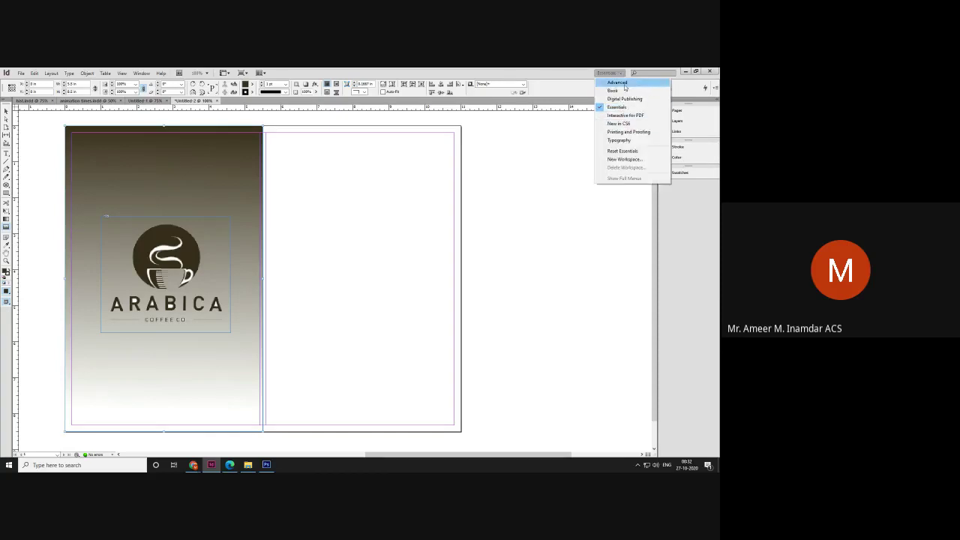
pyautogui.click(618, 82)
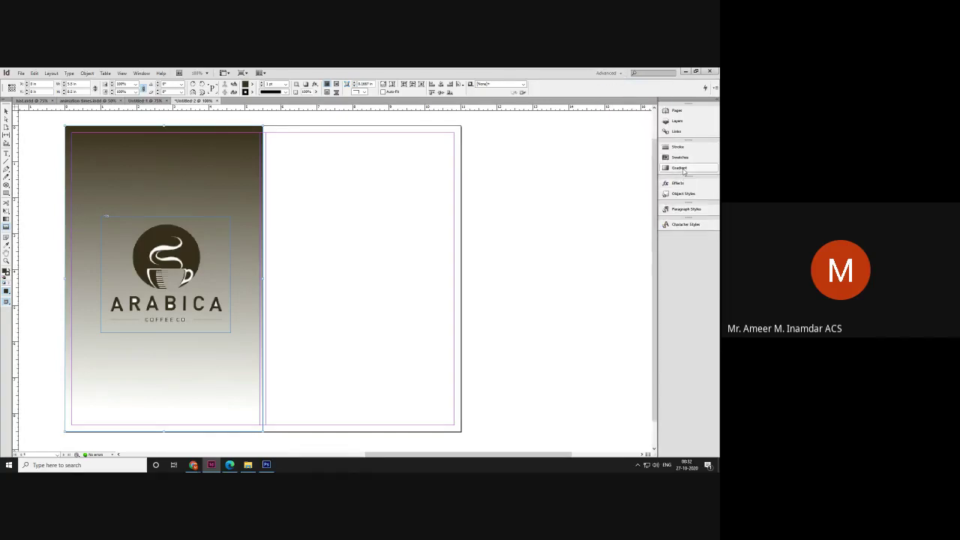
pyautogui.moveTo(679, 168); pyautogui.dragTo(577, 149)
pyautogui.click(570, 145)
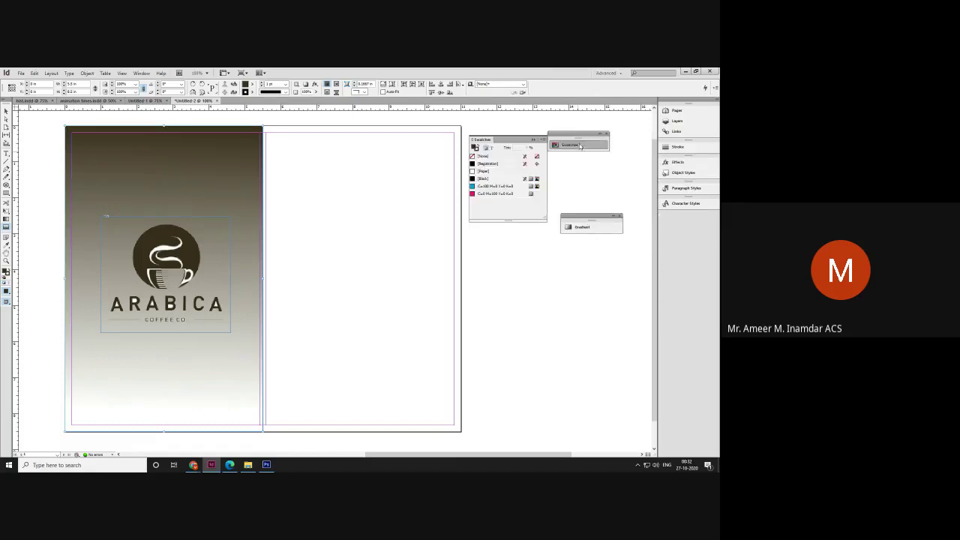
pyautogui.click(591, 228)
pyautogui.moveTo(534, 219); pyautogui.dragTo(531, 251)
pyautogui.moveTo(516, 143); pyautogui.dragTo(540, 139)
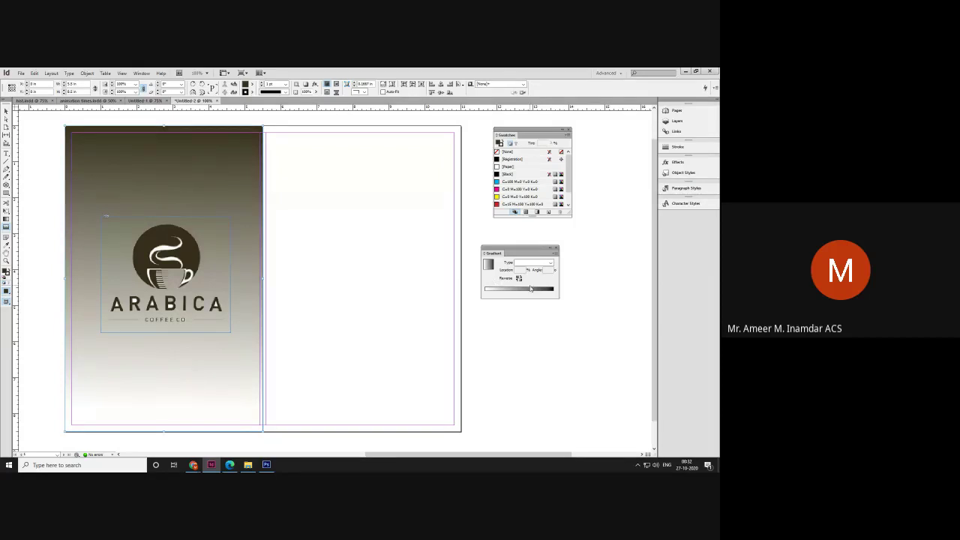
# Step: Create a dark maroon swatch C=70 M=100 Y=100 K=0 from a copy of the red swatch
pyautogui.click(6, 111)
pyautogui.click(508, 291)
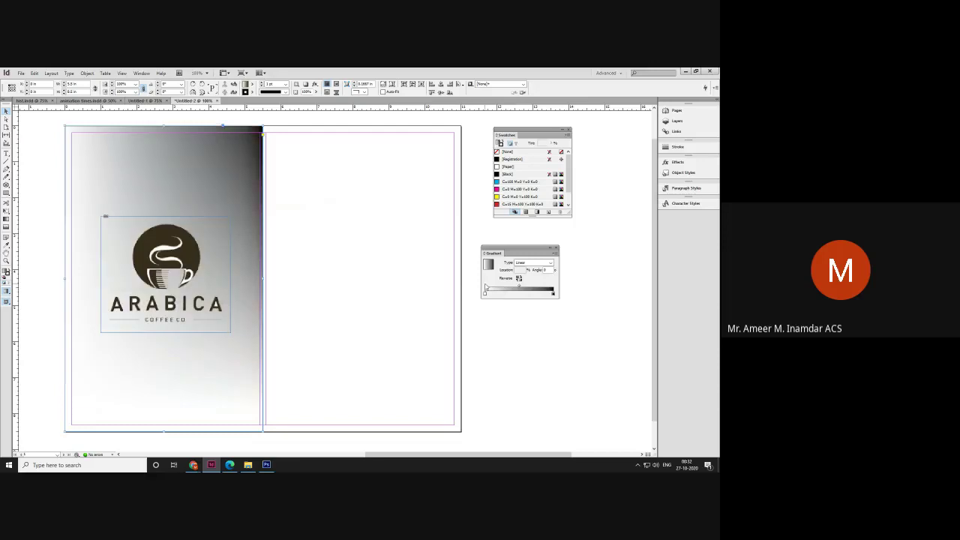
pyautogui.scroll(-2, 534, 177)
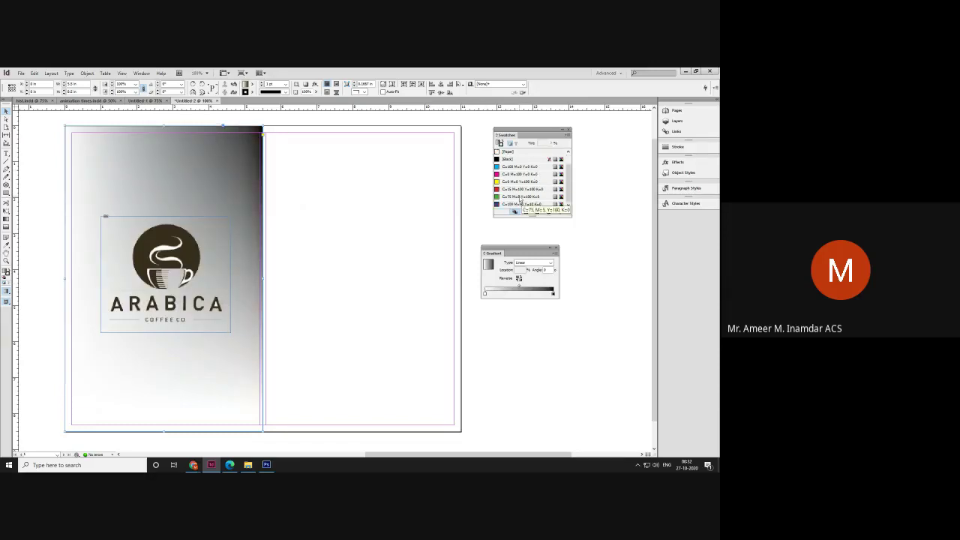
pyautogui.click(518, 188)
pyautogui.click(550, 213)
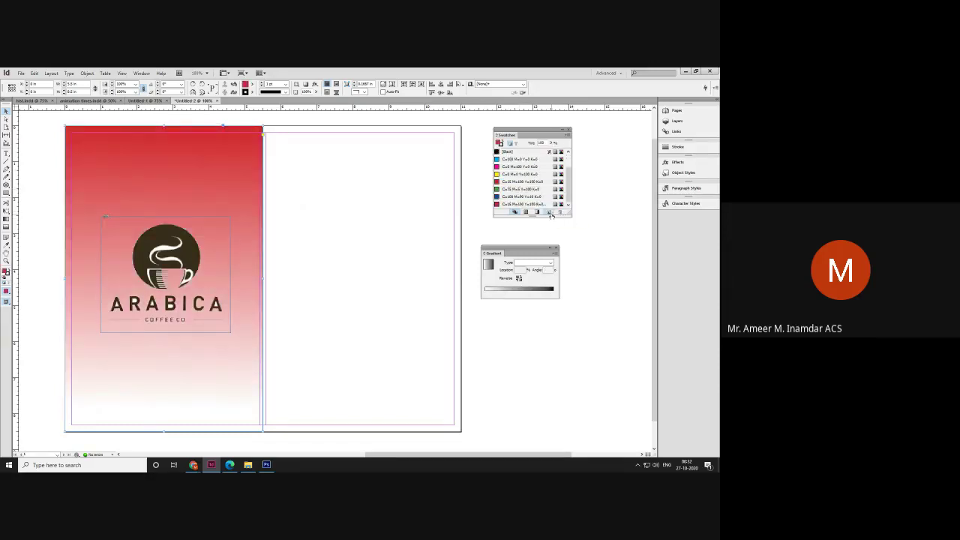
pyautogui.click(525, 204)
pyautogui.doubleClick(525, 204)
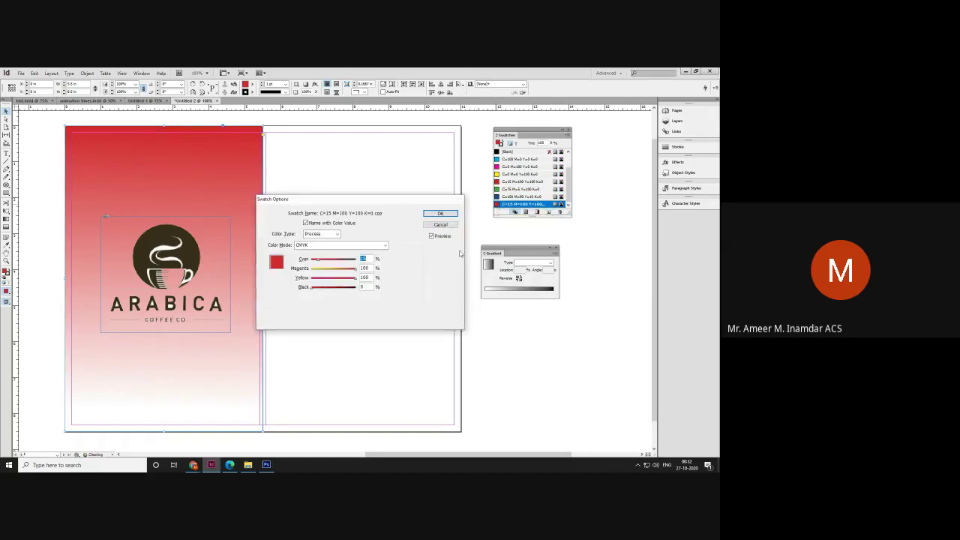
pyautogui.write('0')
pyautogui.moveTo(311, 259); pyautogui.dragTo(338, 260)
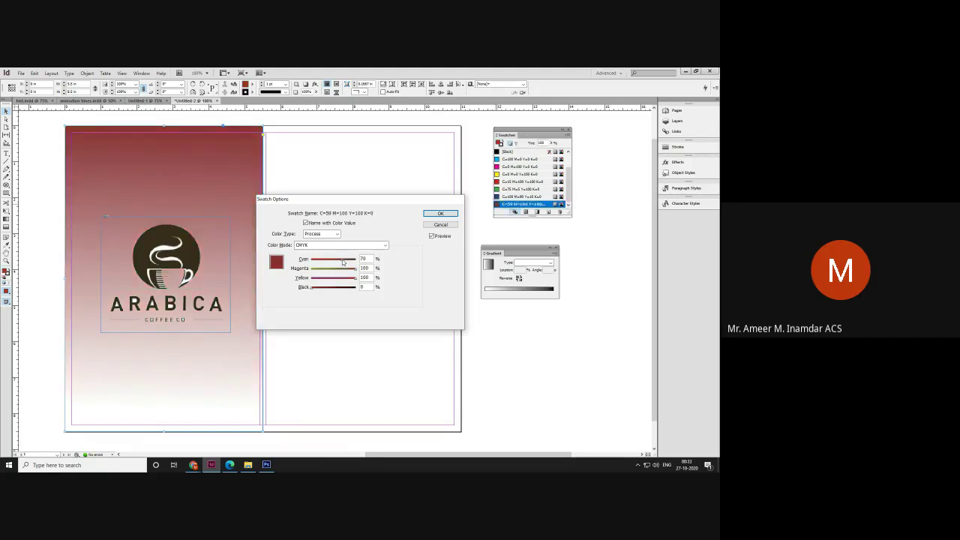
pyautogui.click(433, 214)
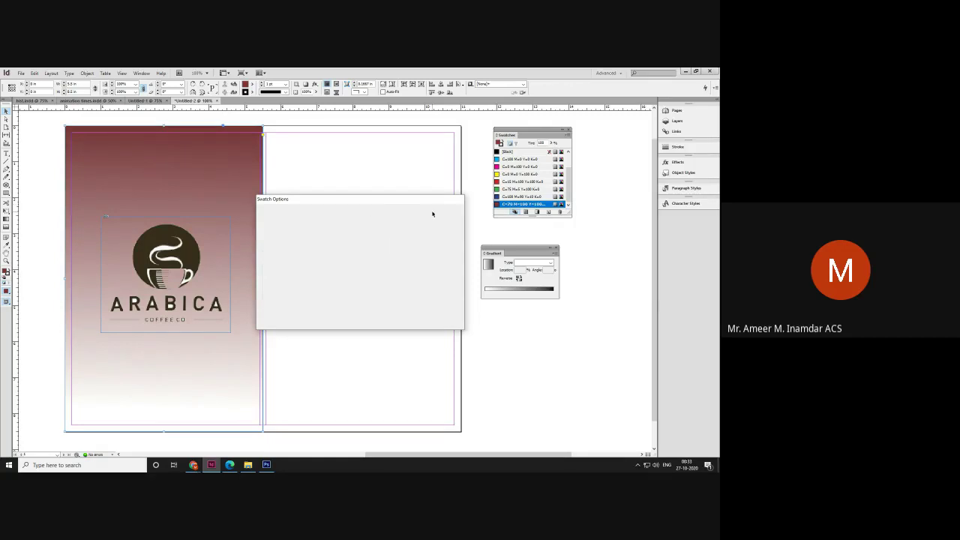
# Step: Put the maroon swatch on the right gradient stop and make the gradient radial
pyautogui.click(521, 291)
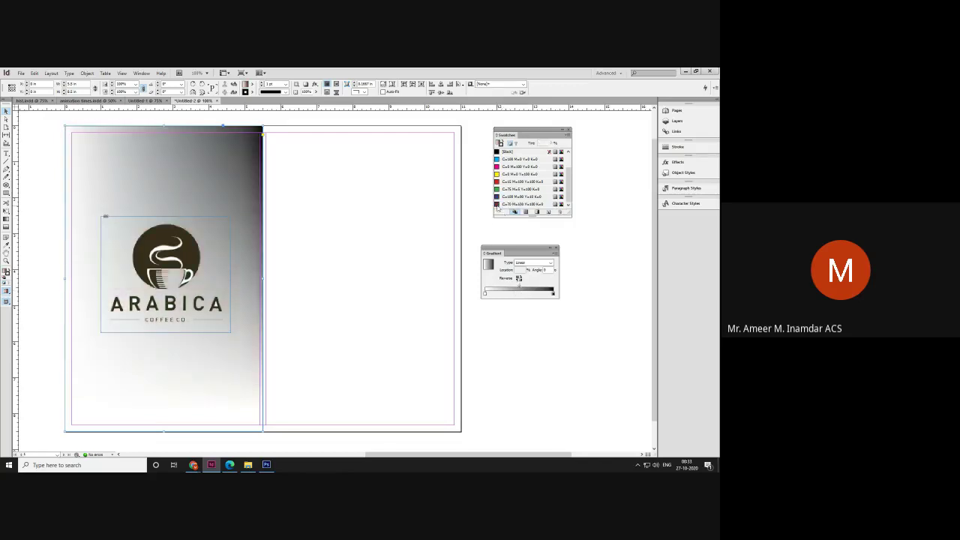
pyautogui.moveTo(498, 204); pyautogui.dragTo(562, 295)
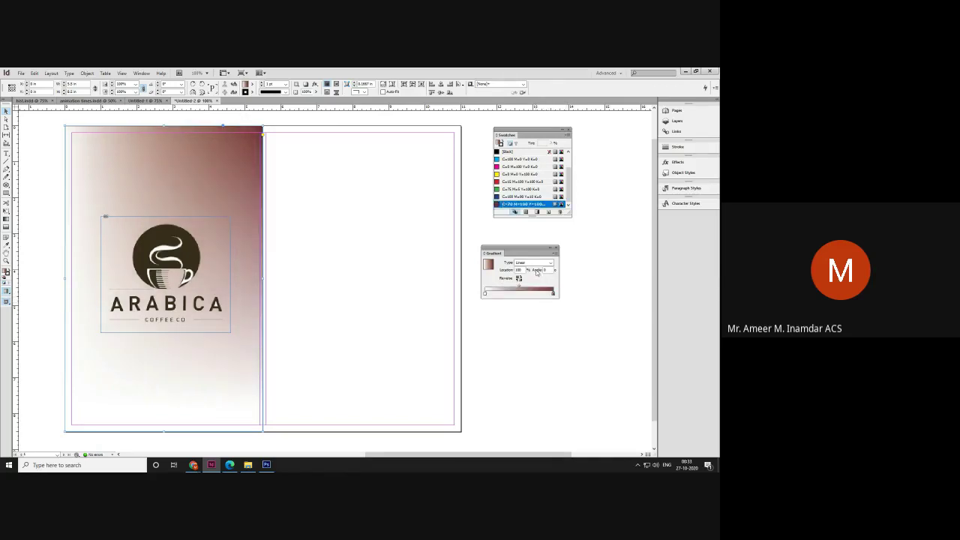
pyautogui.click(551, 264)
pyautogui.click(525, 271)
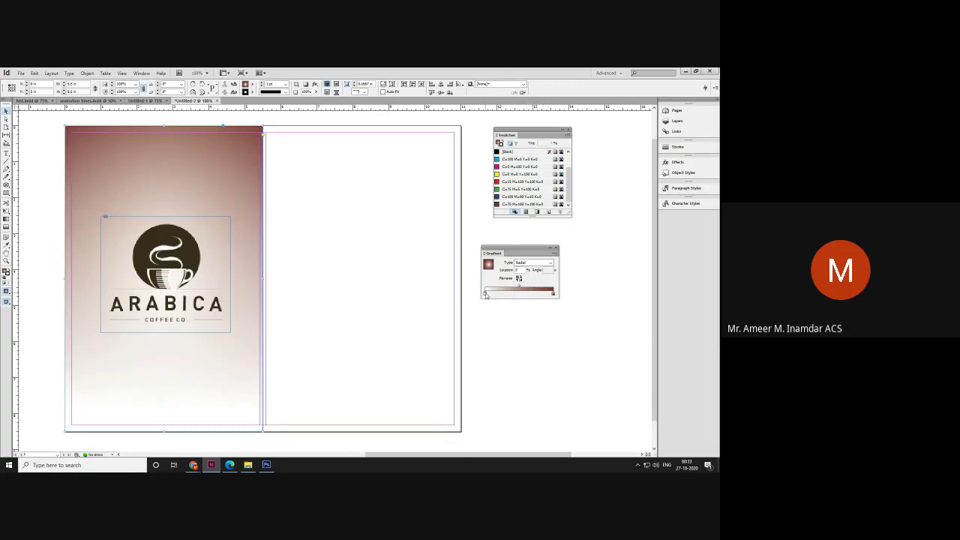
# Step: Rearrange the gradient stops, putting maroon on the left stop at the ramp's start
pyautogui.moveTo(485, 295); pyautogui.dragTo(509, 299)
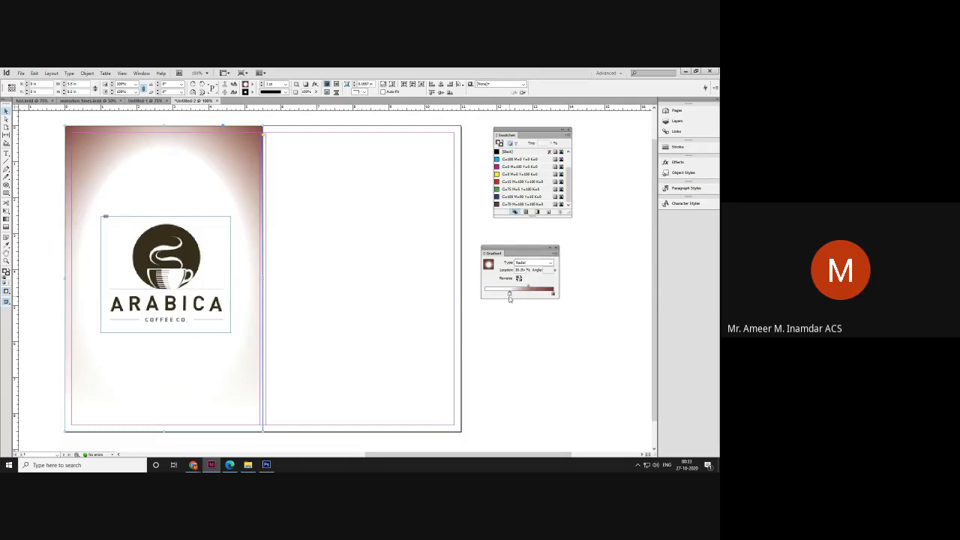
pyautogui.click(484, 294)
pyautogui.moveTo(518, 288); pyautogui.dragTo(487, 296)
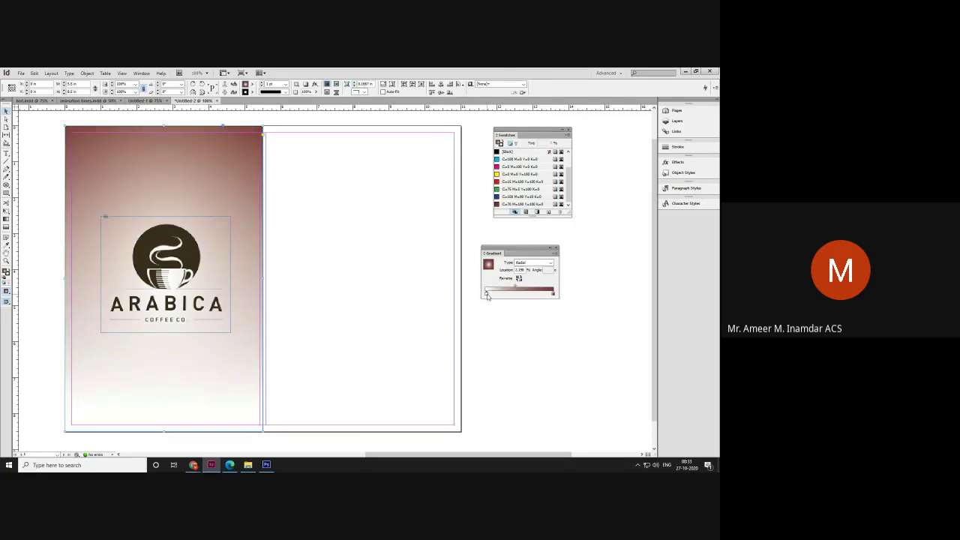
pyautogui.moveTo(498, 204); pyautogui.dragTo(489, 294)
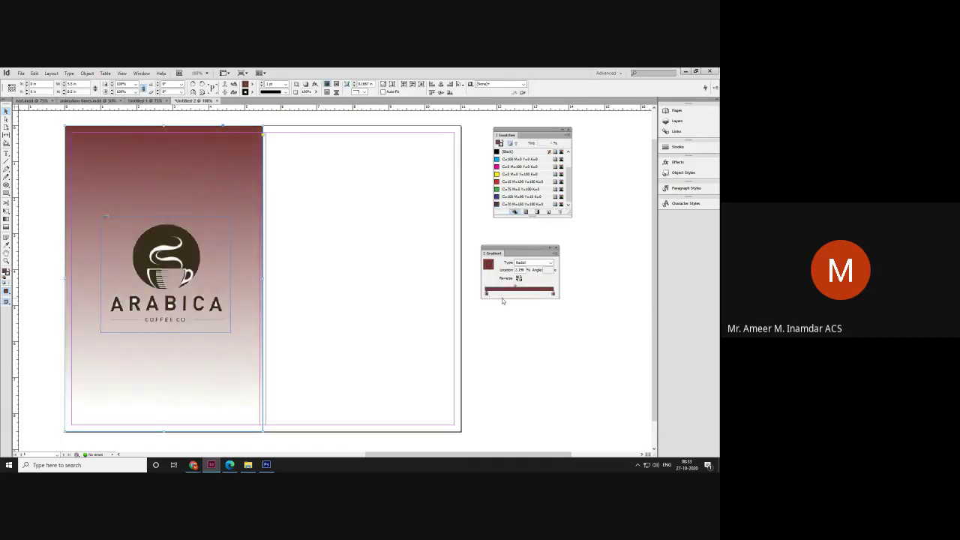
pyautogui.moveTo(486, 294); pyautogui.dragTo(471, 300)
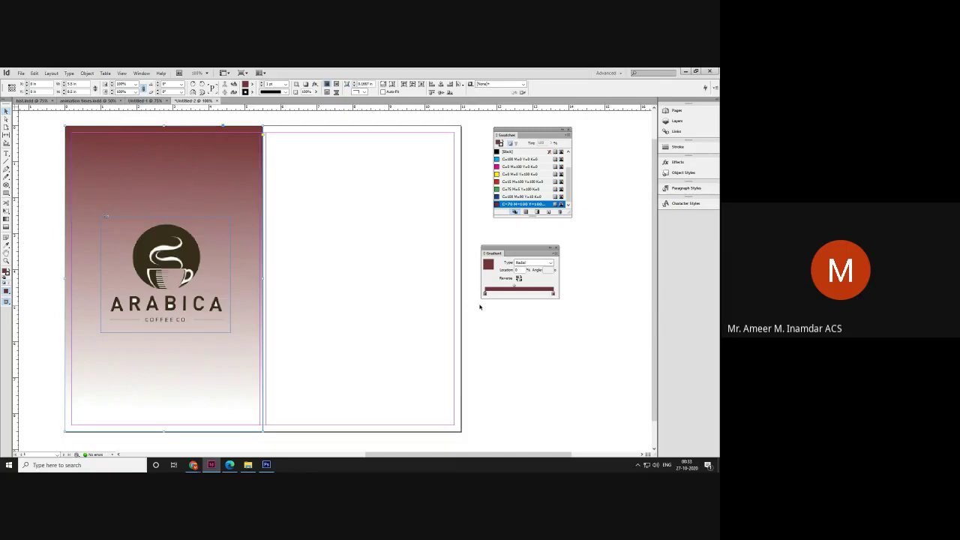
# Step: Add a white stop, remove the extra one, and slide white to about 54% location
pyautogui.click(515, 286)
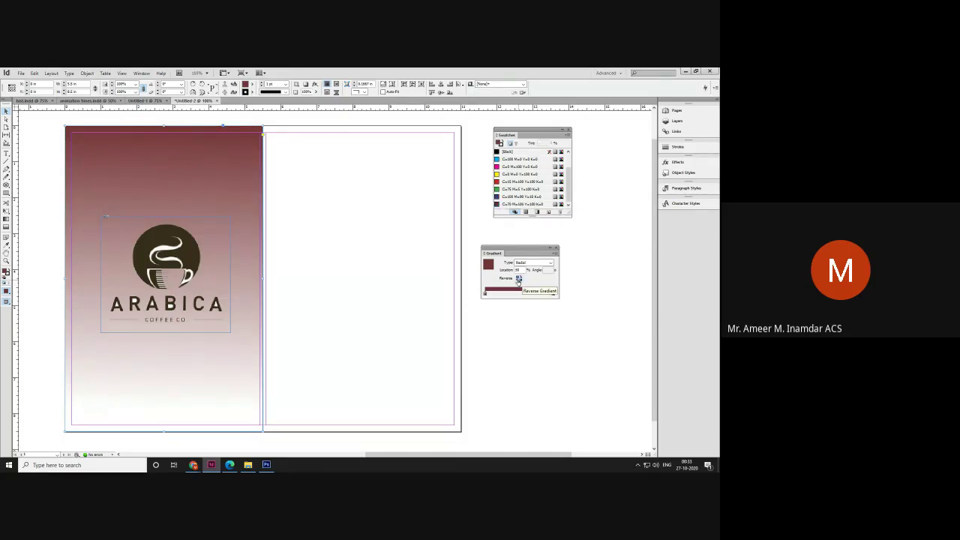
pyautogui.click(519, 293)
pyautogui.scroll(1, 516, 178)
pyautogui.click(501, 167)
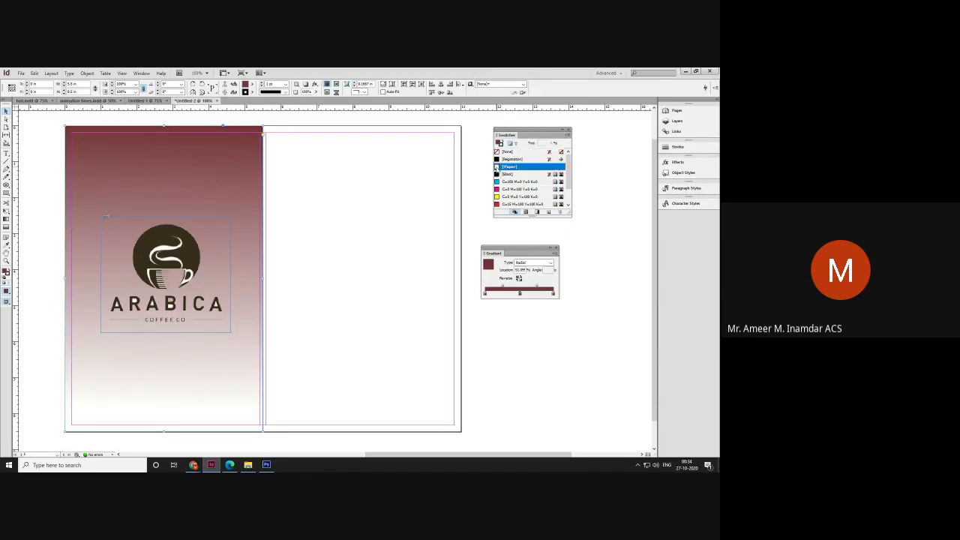
pyautogui.scroll(-1, 517, 176)
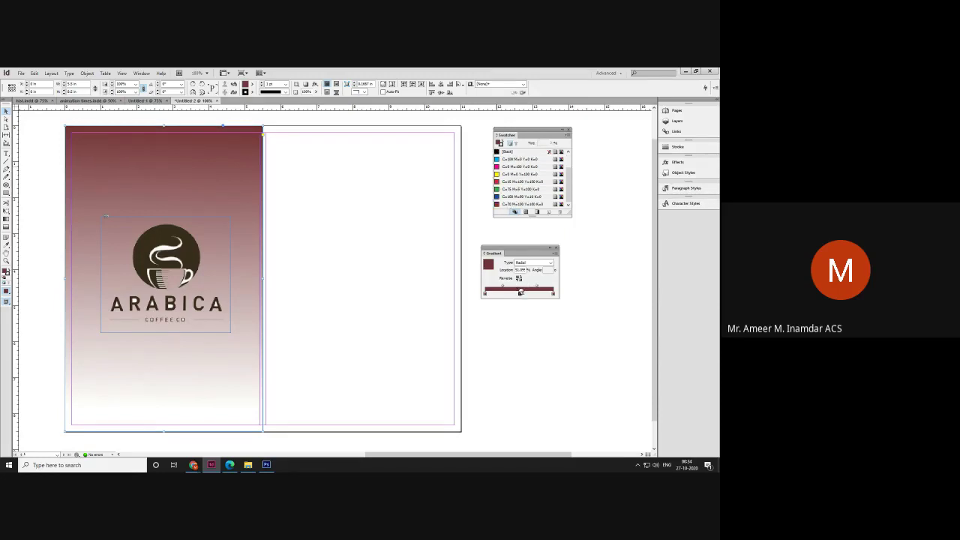
pyautogui.click(521, 294)
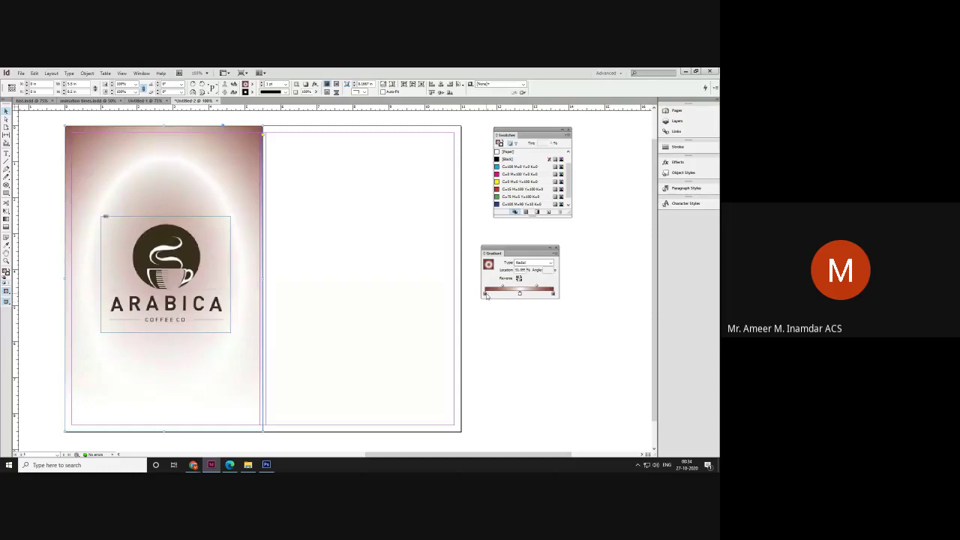
pyautogui.moveTo(485, 294); pyautogui.dragTo(497, 294)
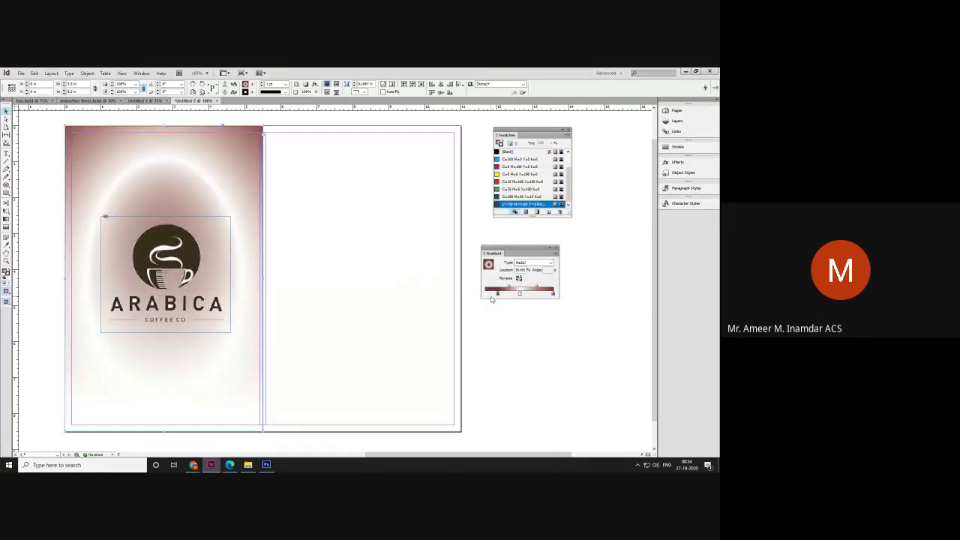
pyautogui.moveTo(497, 294); pyautogui.dragTo(484, 300)
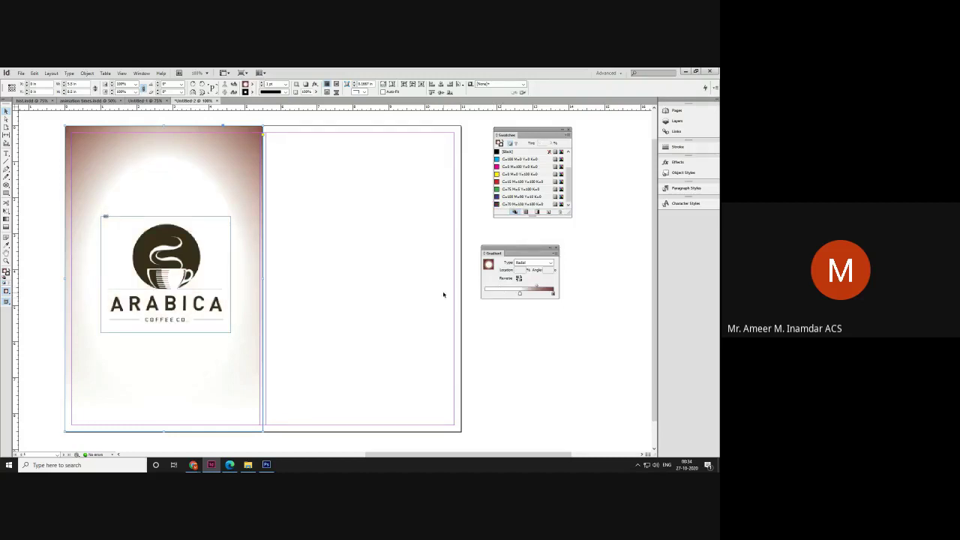
pyautogui.click(521, 295)
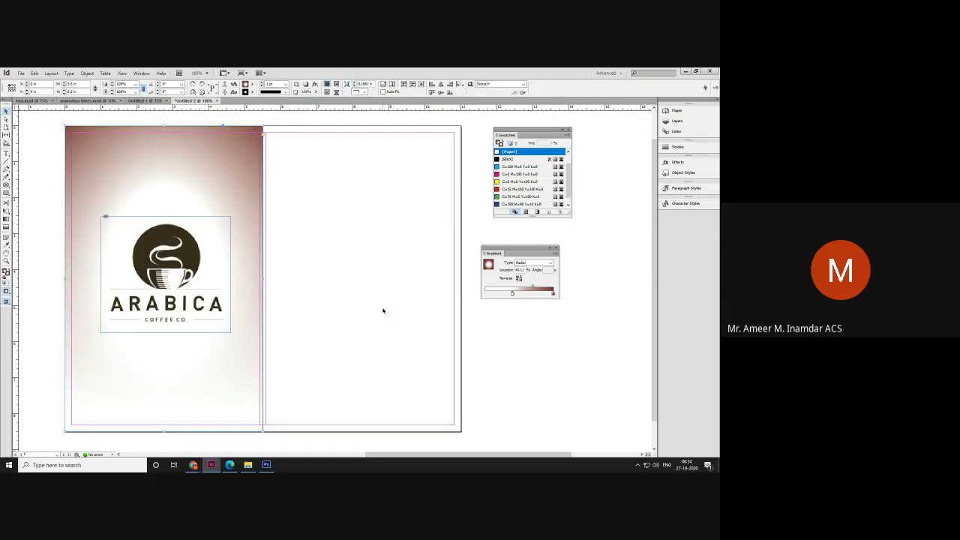
pyautogui.moveTo(513, 295); pyautogui.dragTo(529, 288)
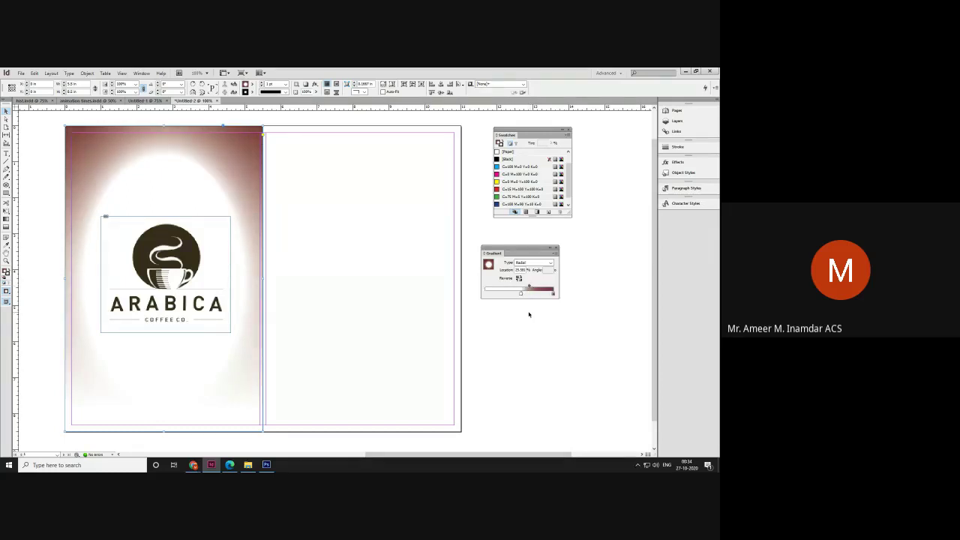
# Step: Leave the gradient radial with a light centre, then raise the frame's bottom edge
pyautogui.click(543, 263)
pyautogui.click(533, 268)
pyautogui.click(534, 262)
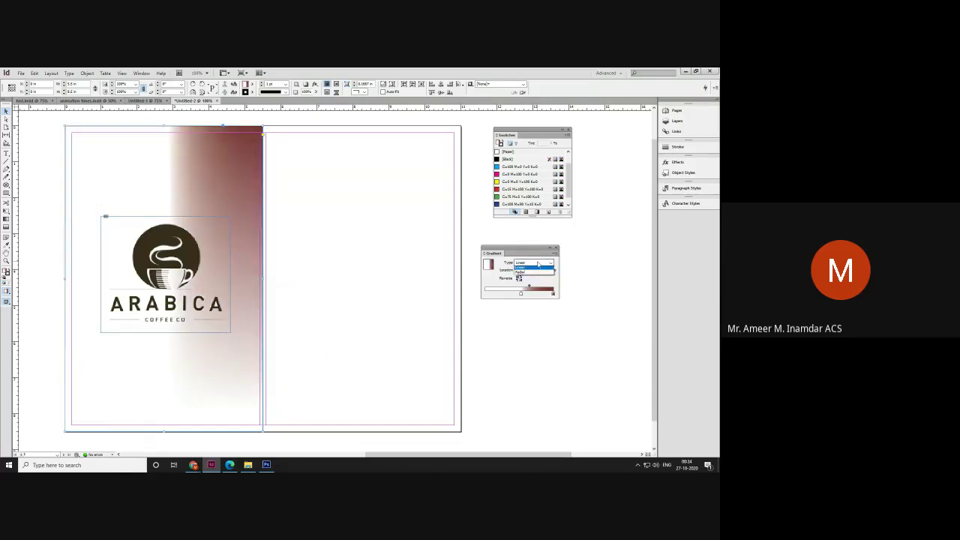
pyautogui.click(533, 275)
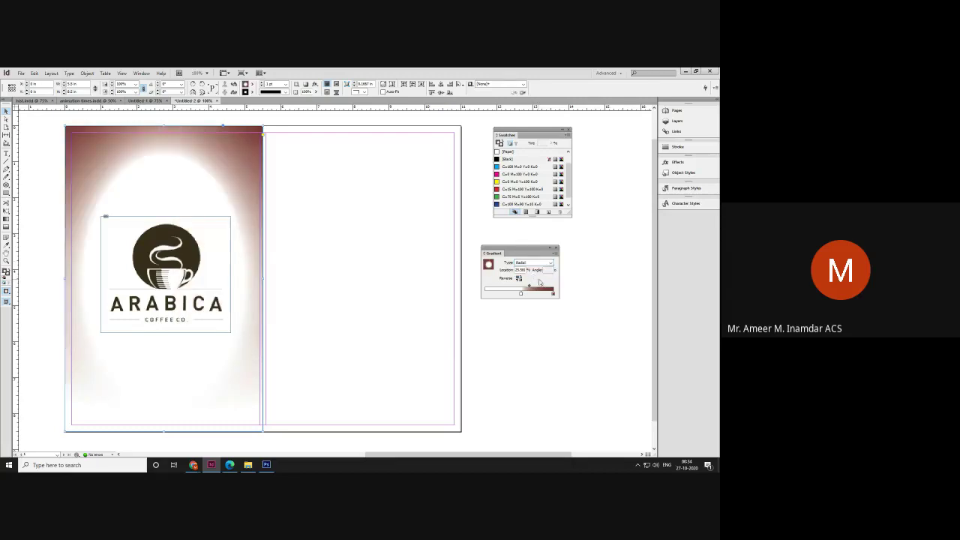
pyautogui.click(519, 278)
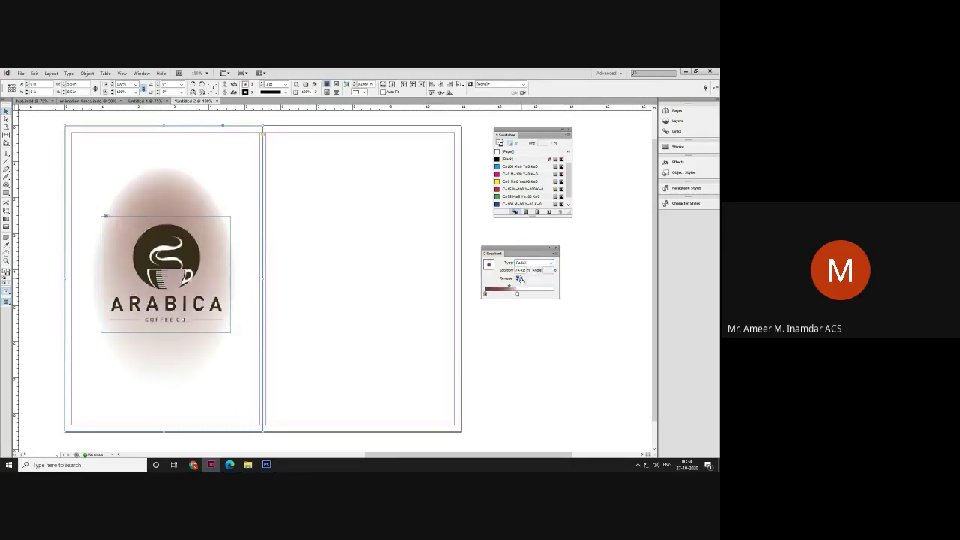
pyautogui.click(519, 278)
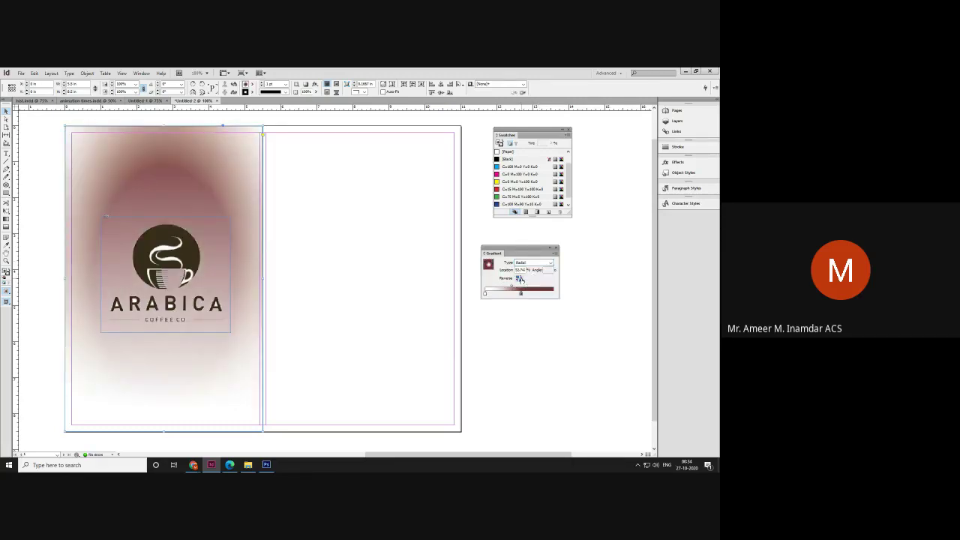
pyautogui.click(519, 279)
pyautogui.click(519, 278)
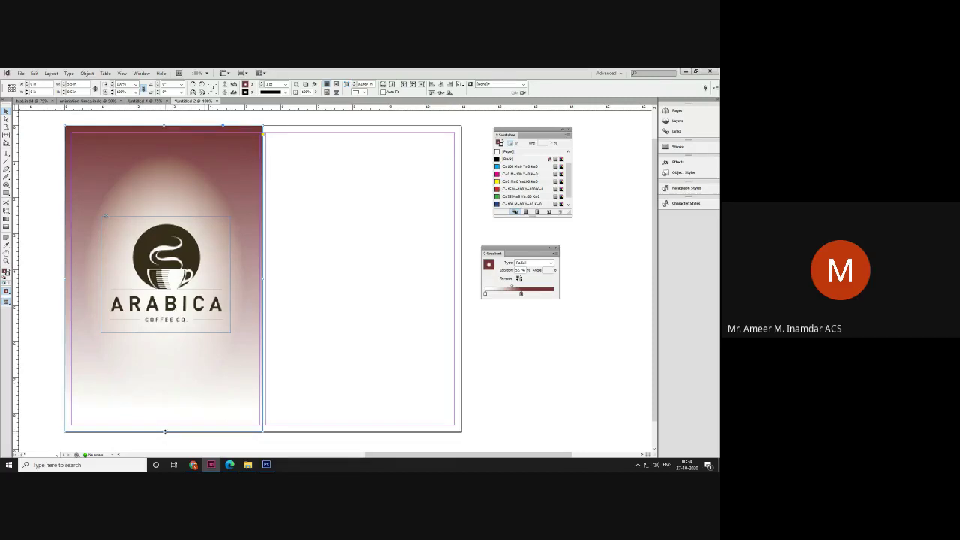
pyautogui.moveTo(165, 432); pyautogui.dragTo(165, 362)
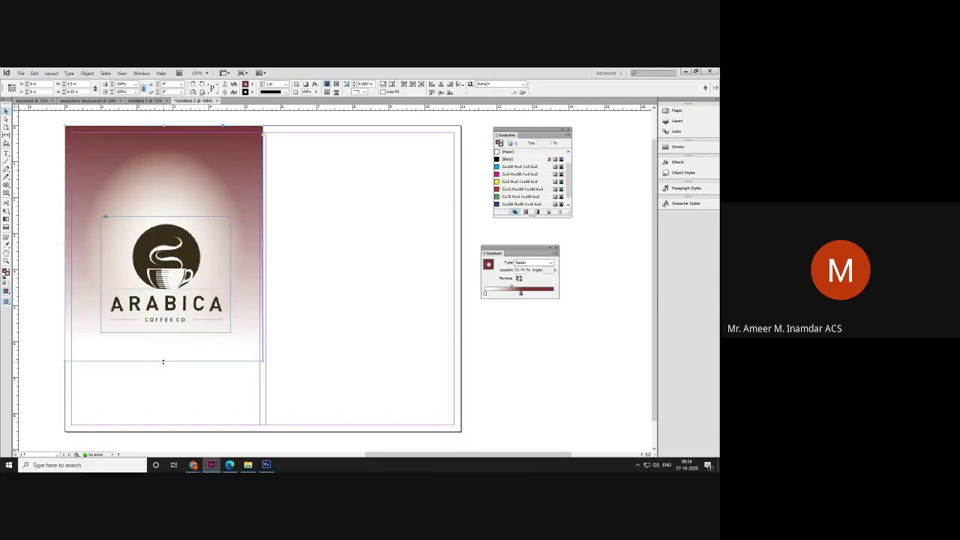
# Step: Shorten the gradient frame slightly more, then preview at 75% and reselect the frame
pyautogui.moveTo(162, 361); pyautogui.dragTo(167, 338)
pyautogui.click(345, 329)
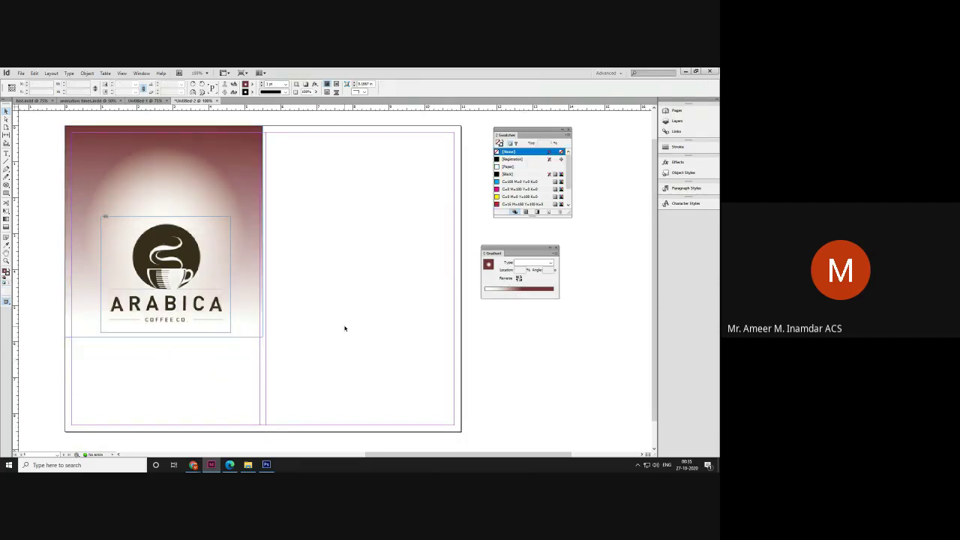
pyautogui.press('w')
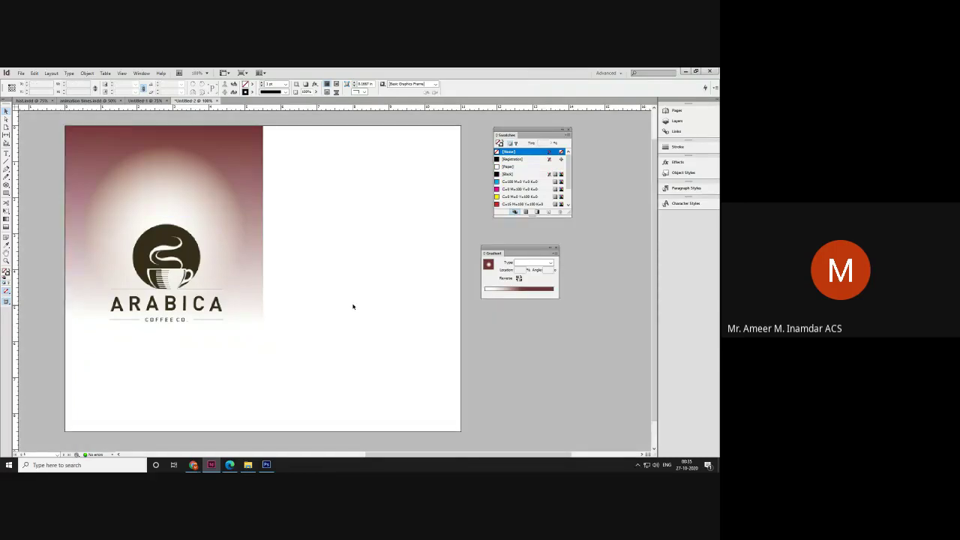
pyautogui.hotkey('ctrl', '-')
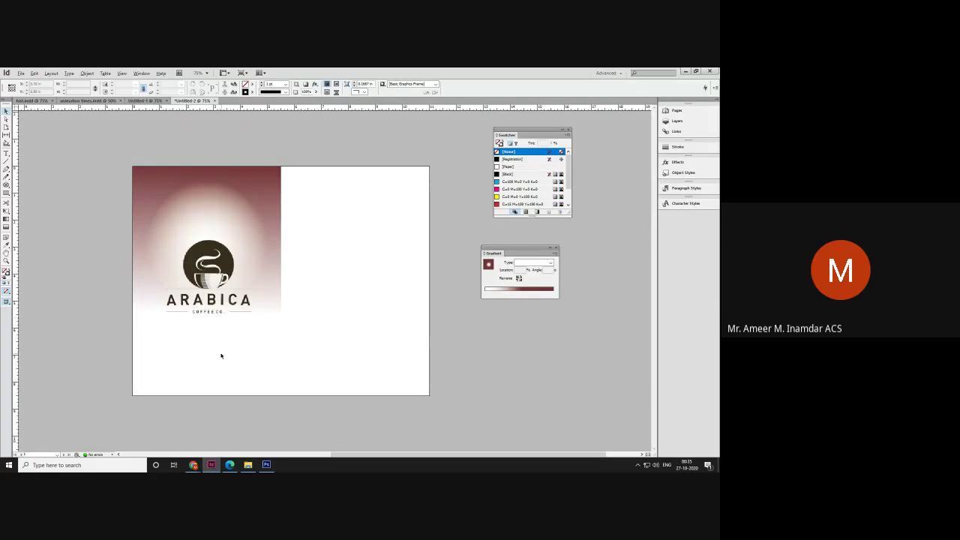
pyautogui.moveTo(156, 343); pyautogui.dragTo(240, 333)
pyautogui.click(232, 315)
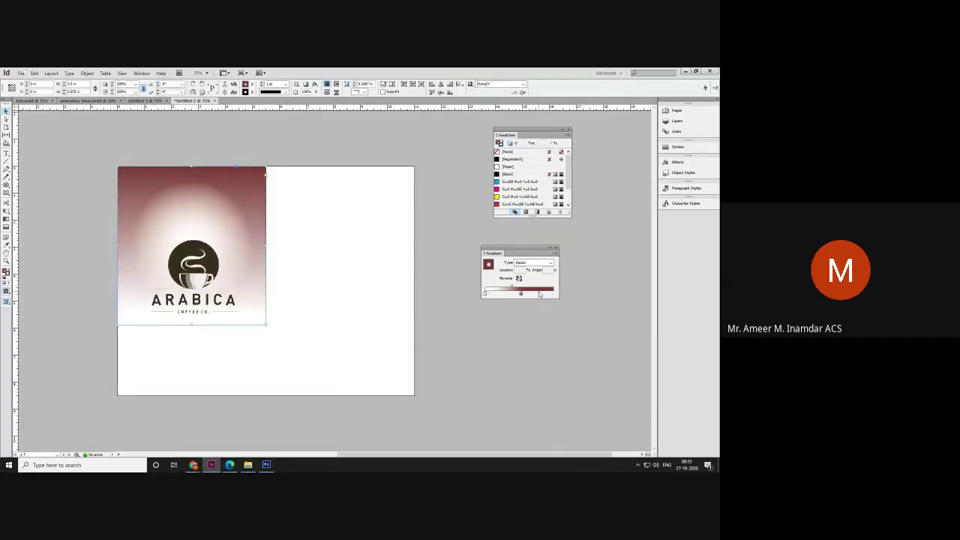
# Step: Save the gradient's dark colour as a swatch and change it to olive C=70 M=63 Y=100 K=0
pyautogui.moveTo(522, 296); pyautogui.dragTo(498, 204)
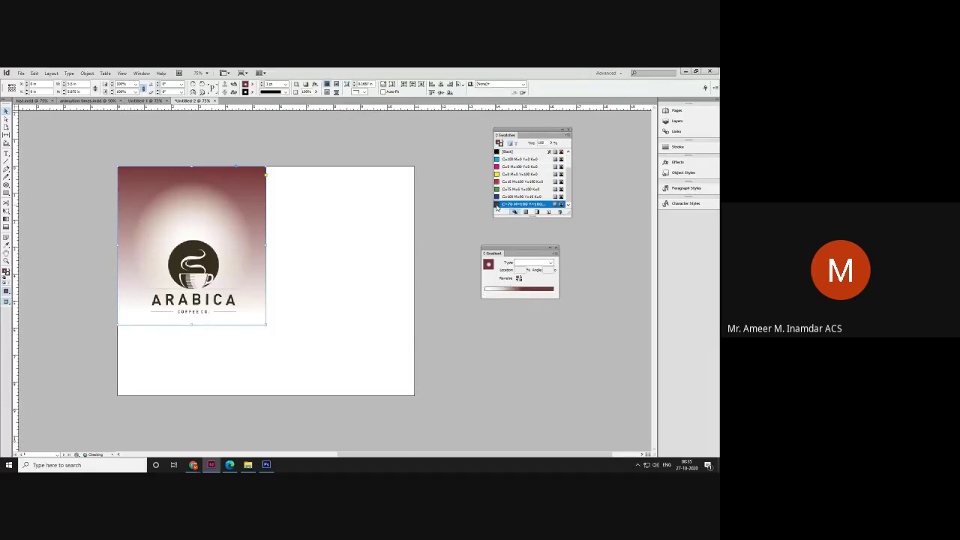
pyautogui.doubleClick(498, 205)
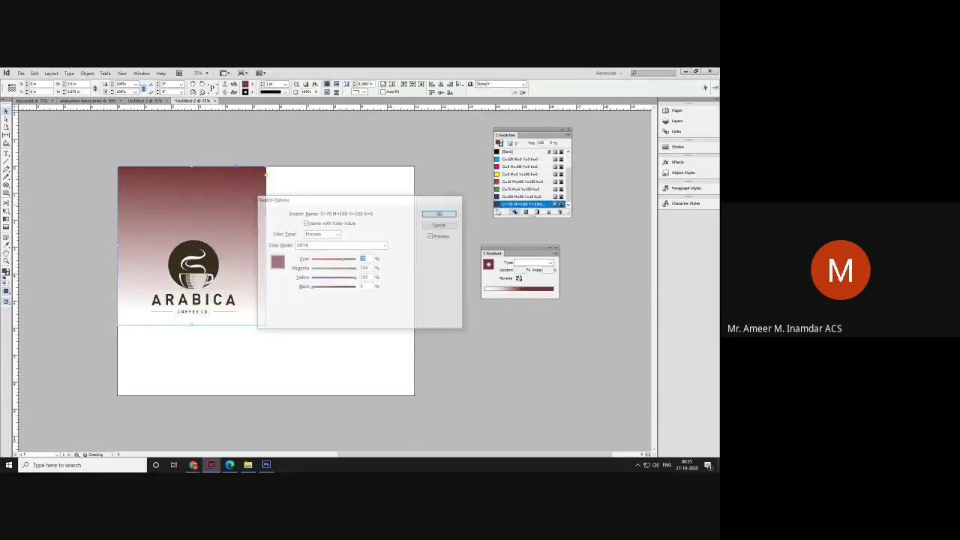
pyautogui.click(348, 269)
pyautogui.moveTo(348, 273); pyautogui.dragTo(338, 272)
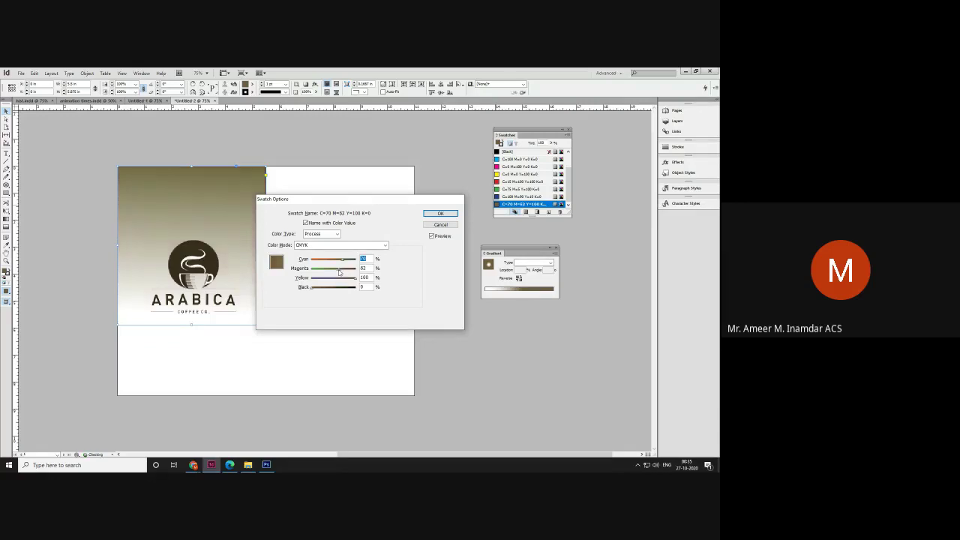
pyautogui.click(440, 213)
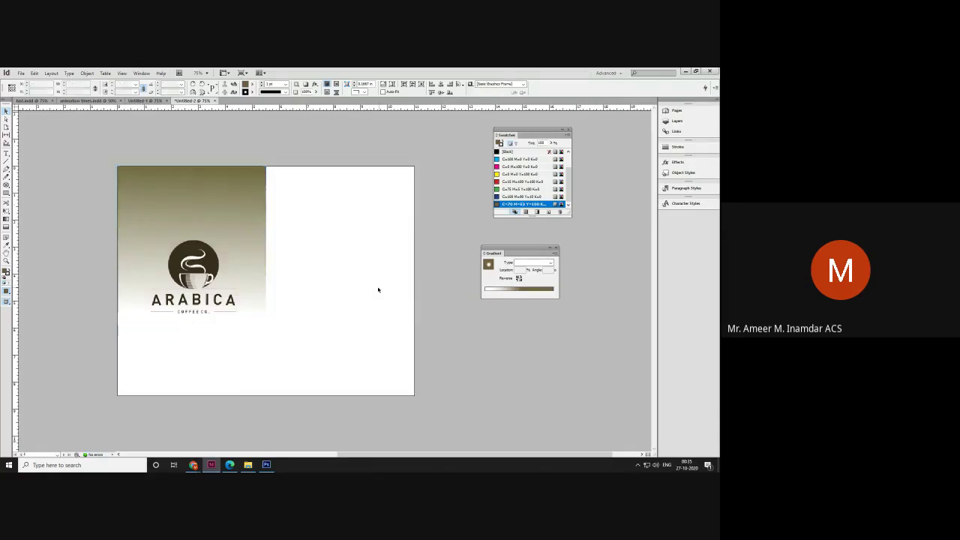
# Step: Shorten the ARABICA gradient frame further so it ends above the lettering
pyautogui.click(377, 287)
pyautogui.click(247, 201)
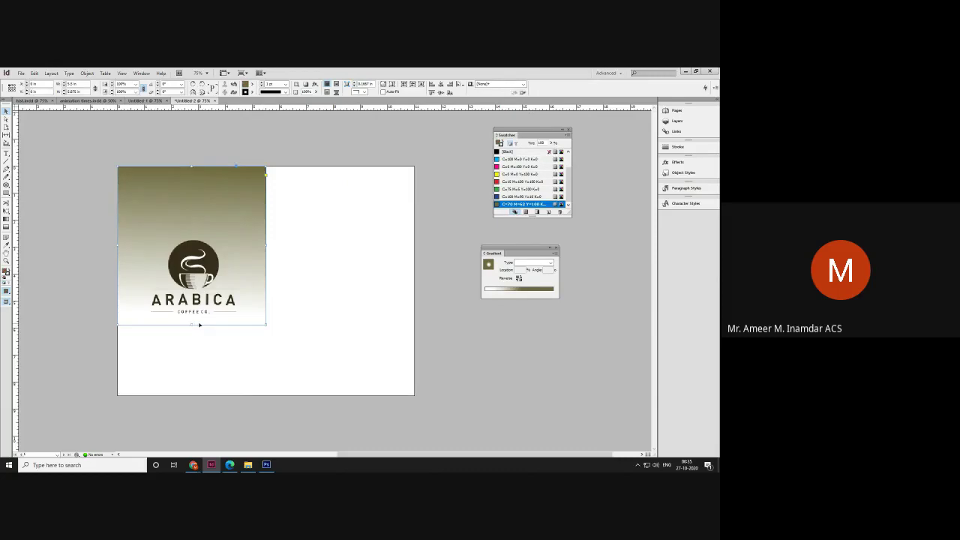
pyautogui.moveTo(191, 325); pyautogui.dragTo(191, 285)
pyautogui.click(285, 309)
# Step: Place a copy of the gradient frame lower down and set its stroke to none
pyautogui.click(232, 199)
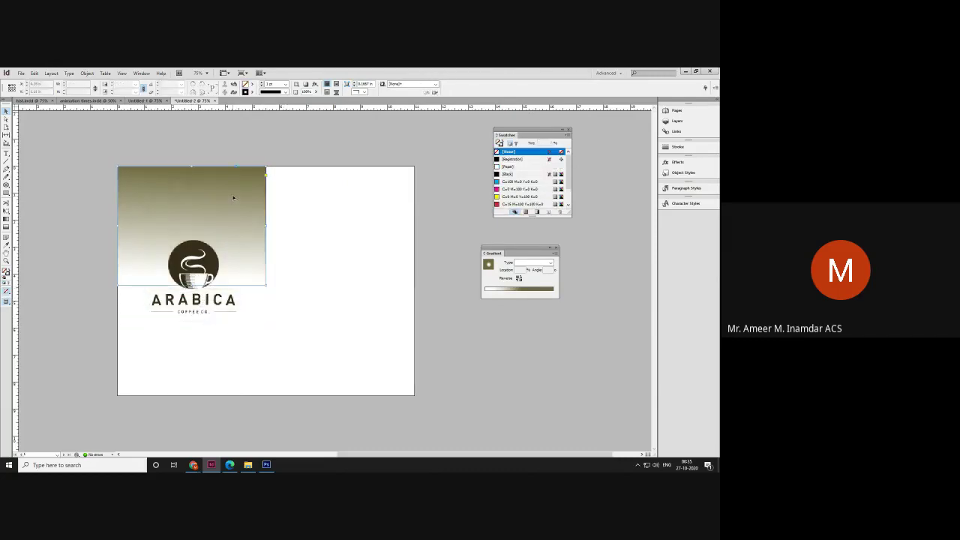
pyautogui.moveTo(236, 191); pyautogui.dragTo(239, 302)
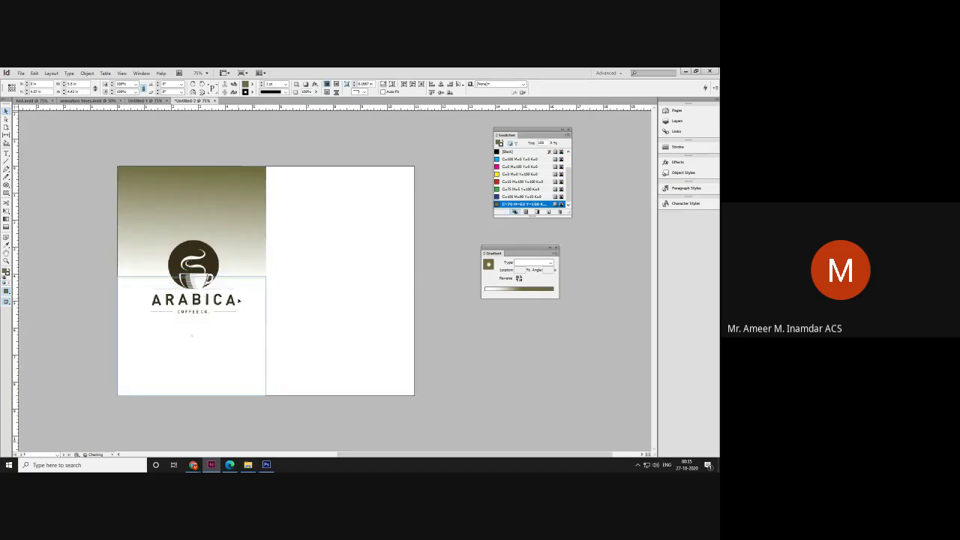
pyautogui.click(329, 303)
pyautogui.click(261, 332)
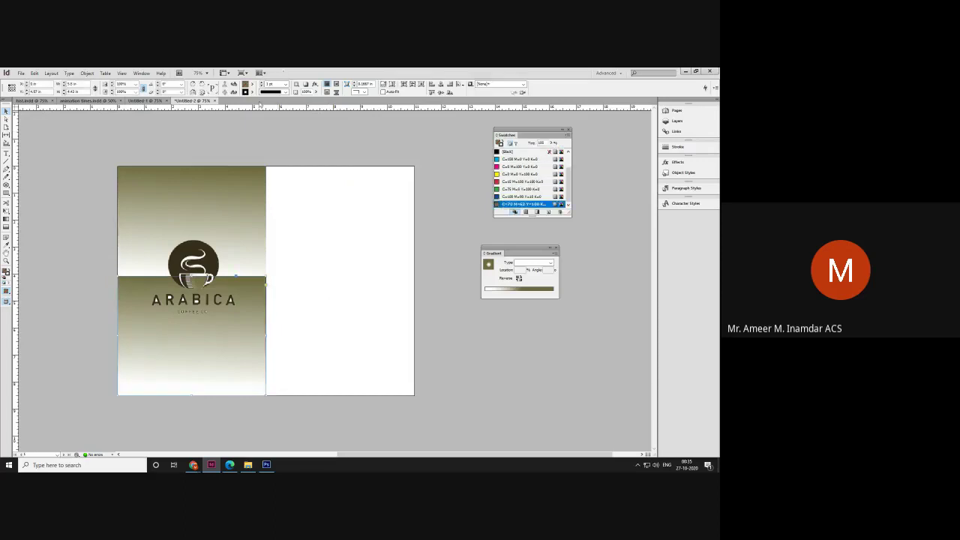
pyautogui.click(252, 93)
pyautogui.scroll(2, 279, 108)
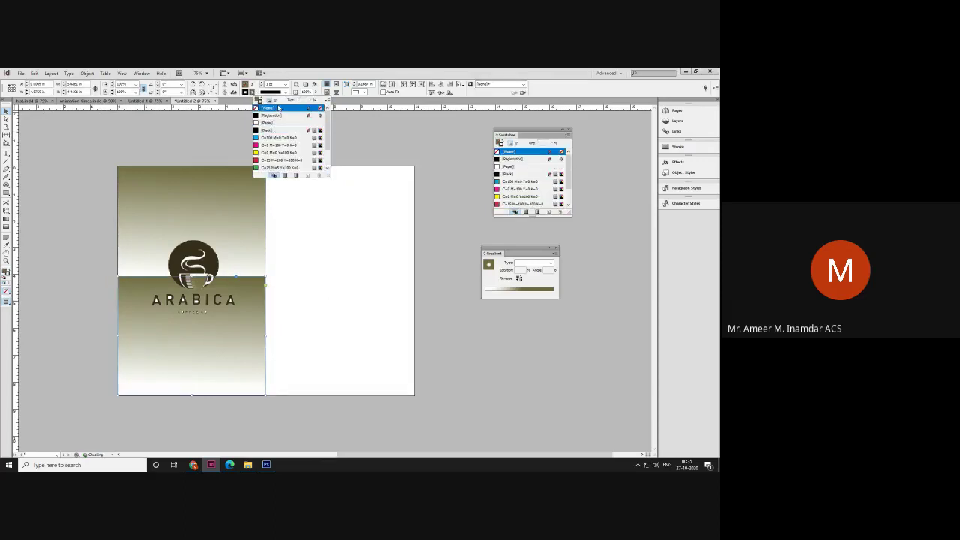
pyautogui.click(264, 130)
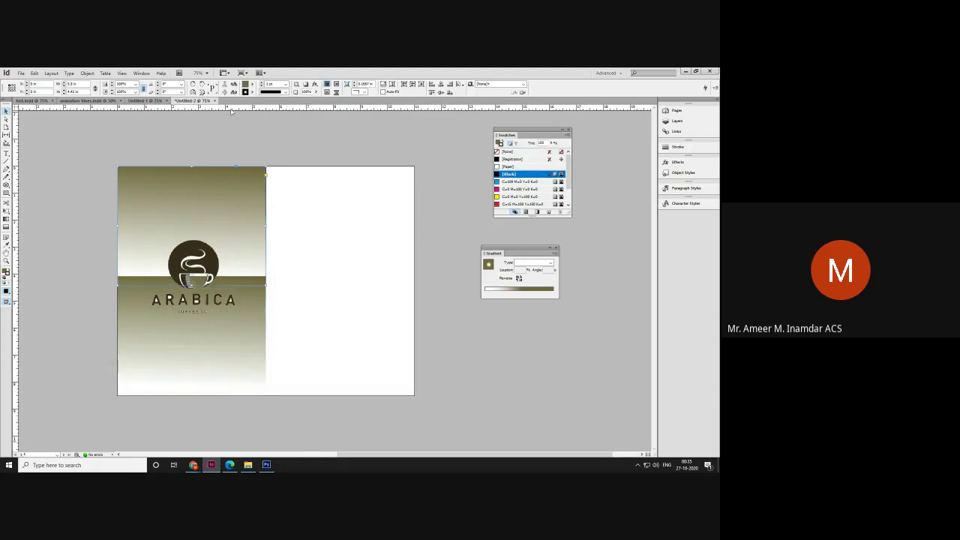
pyautogui.click(255, 92)
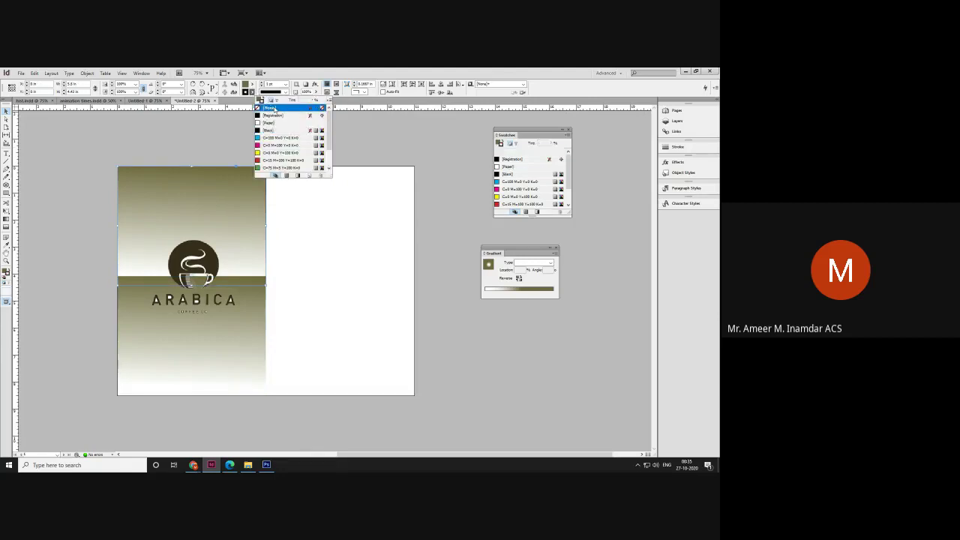
pyautogui.click(274, 109)
# Step: Flip the copy vertically and move it into the lower half of the left panel
pyautogui.rightClick(251, 338)
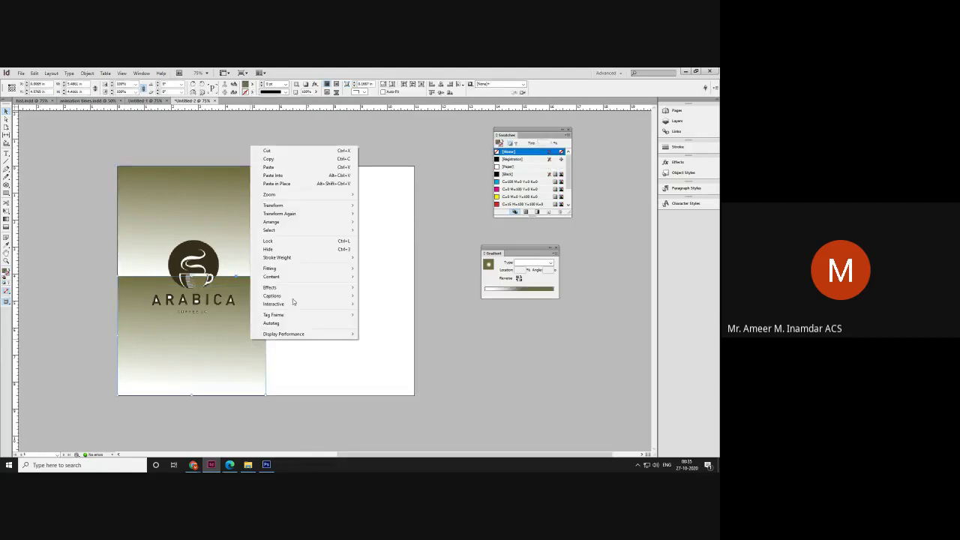
pyautogui.moveTo(317, 277)
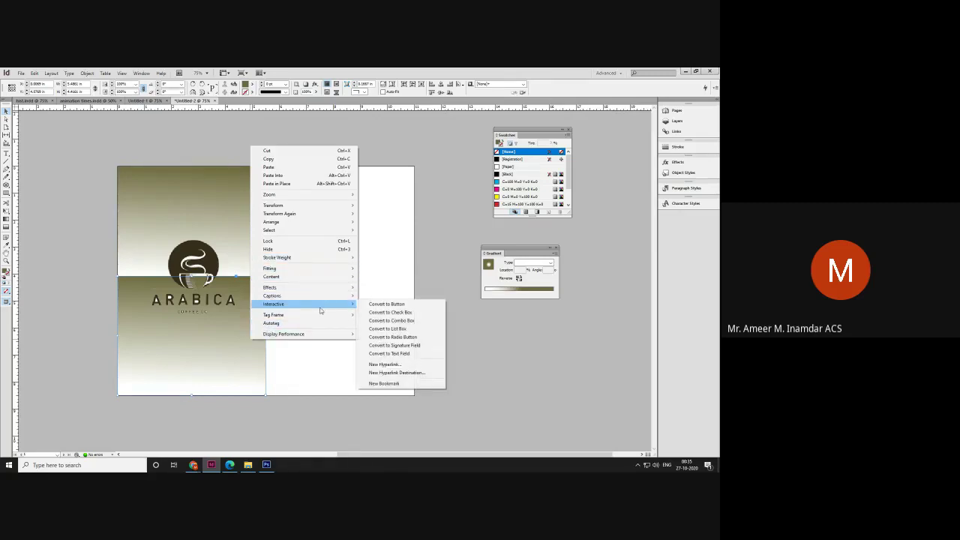
pyautogui.moveTo(322, 204)
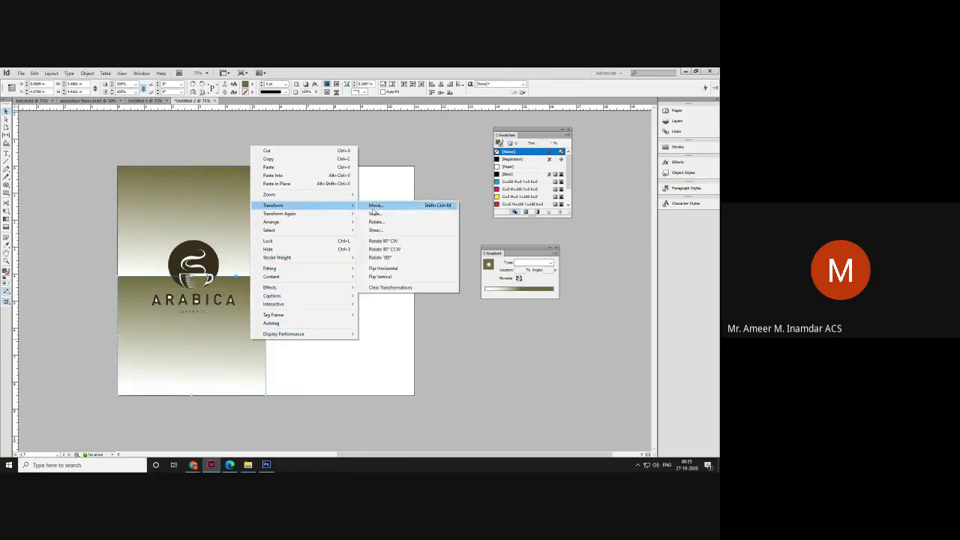
pyautogui.click(388, 277)
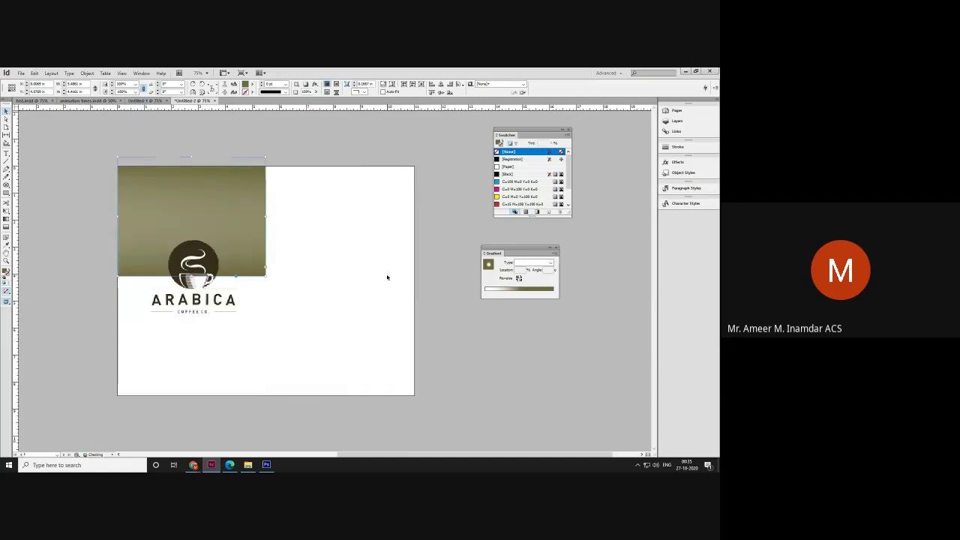
pyautogui.moveTo(252, 250); pyautogui.dragTo(249, 369)
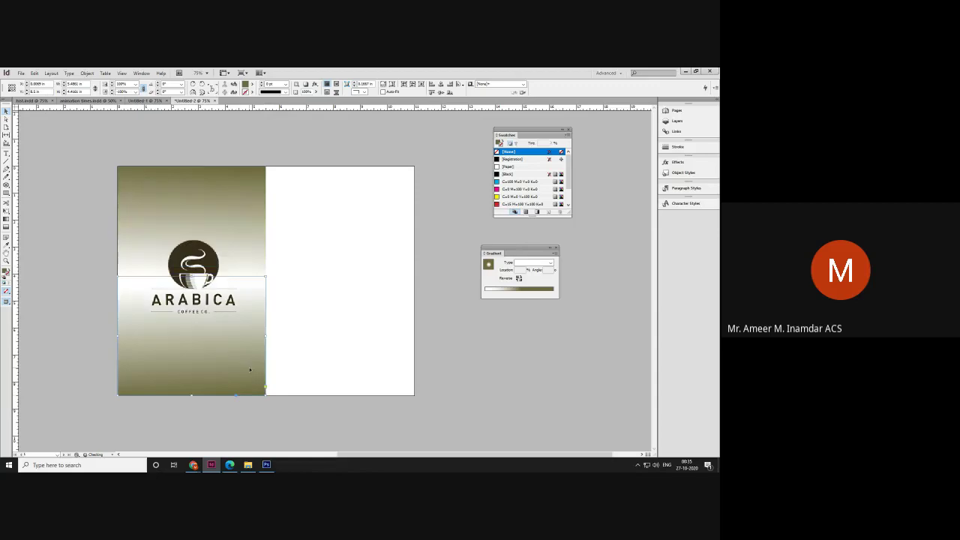
pyautogui.click(321, 324)
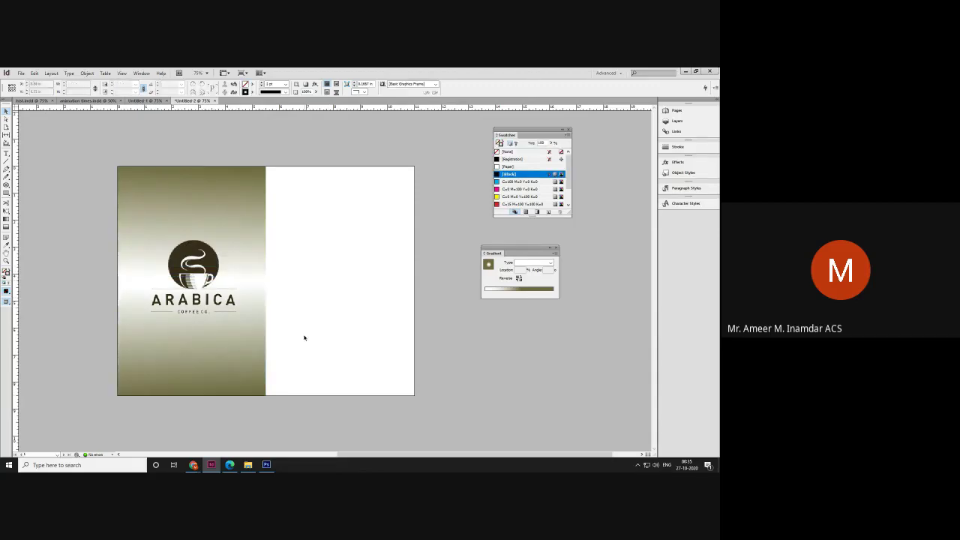
# Step: Check the upper gradient frame against the mirrored lower copy
pyautogui.scroll(3, 235, 328)
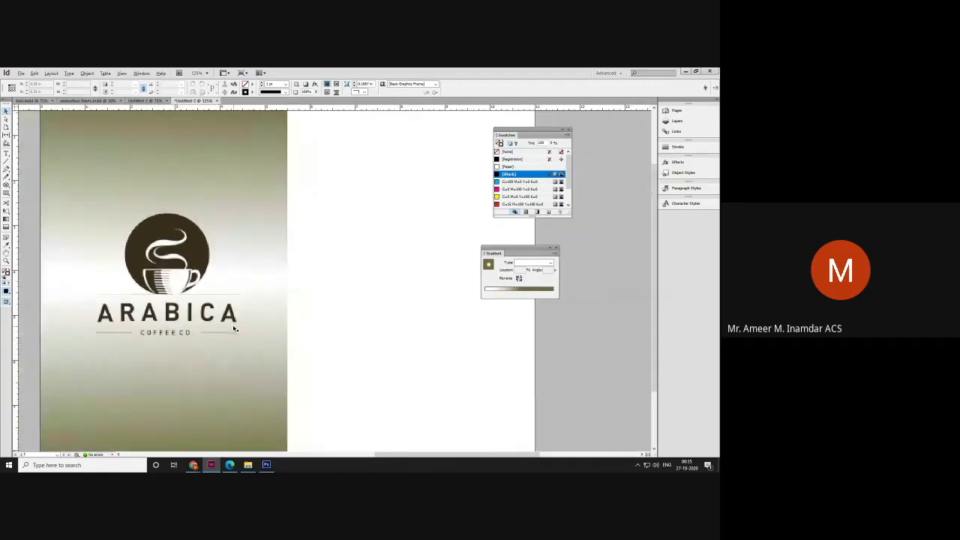
pyautogui.scroll(-2, 367, 334)
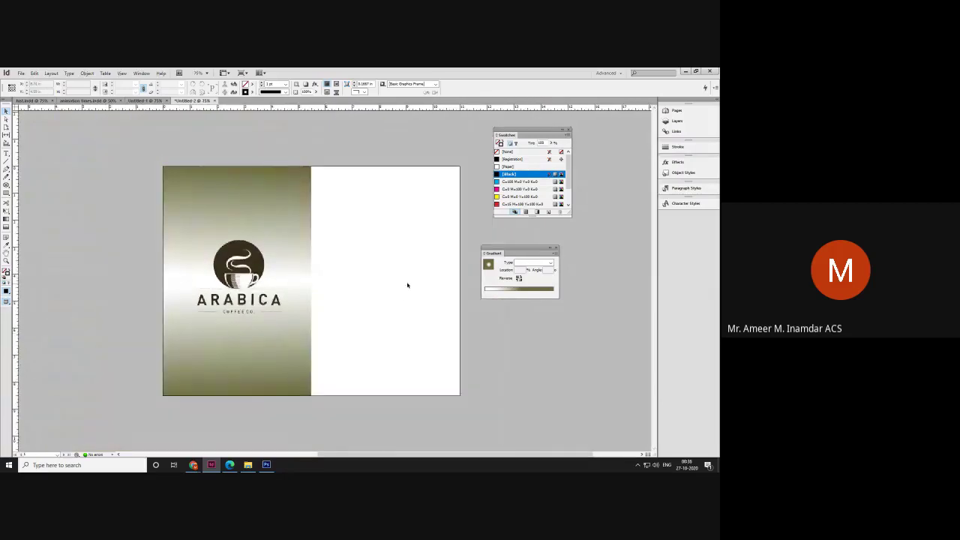
pyautogui.hscroll(2, 395, 272)
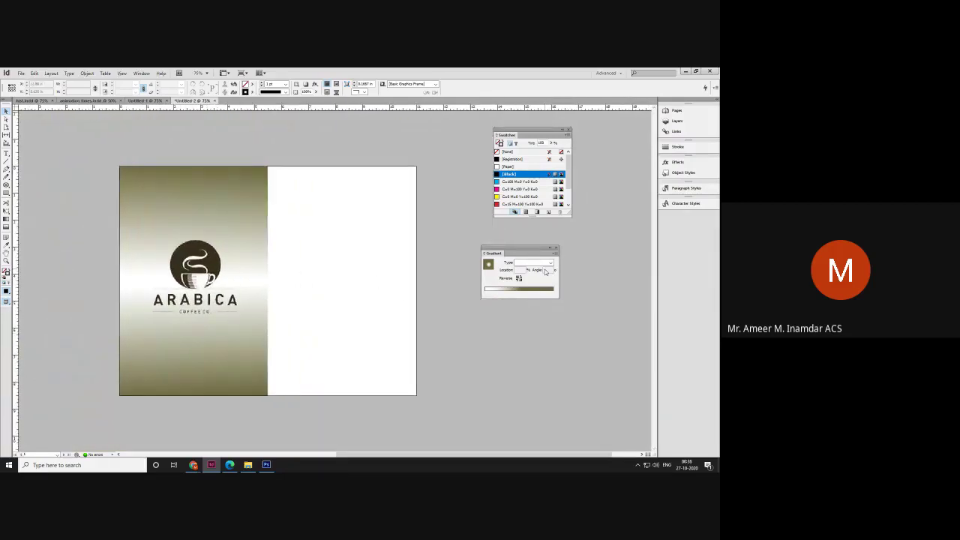
pyautogui.click(257, 197)
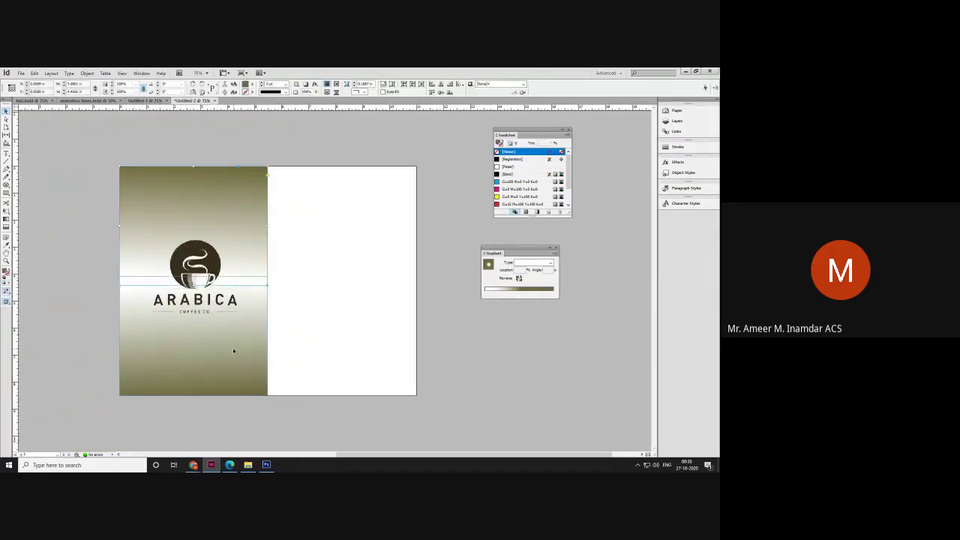
pyautogui.click(354, 314)
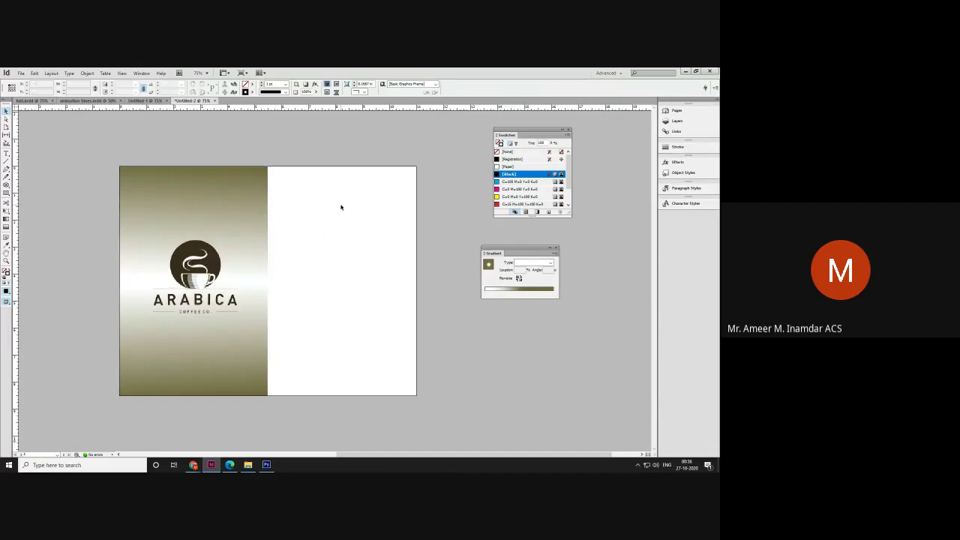
# Step: Draw a rectangle over the card's right half and fill it with a new olive swatch
pyautogui.press('m')
pyautogui.moveTo(269, 169); pyautogui.dragTo(417, 399)
pyautogui.click(6, 112)
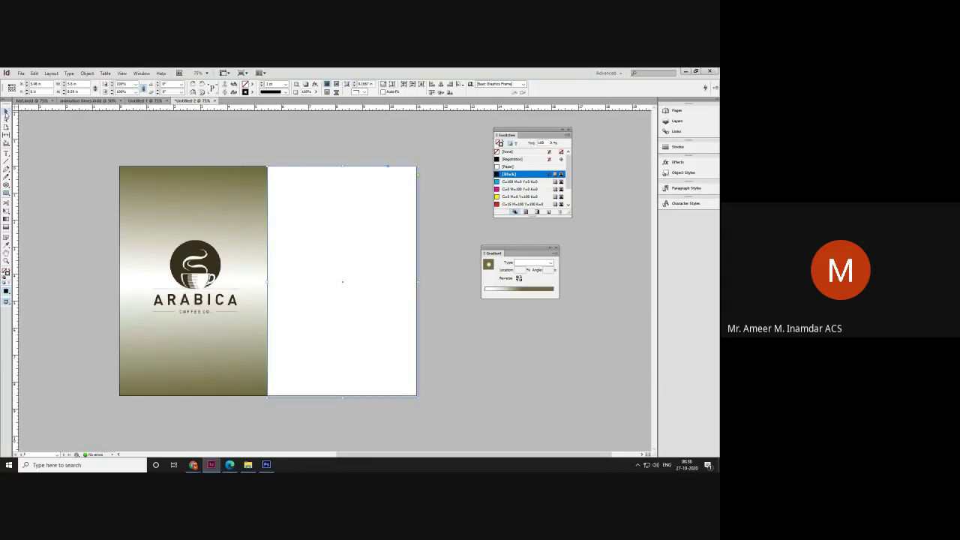
pyautogui.click(548, 212)
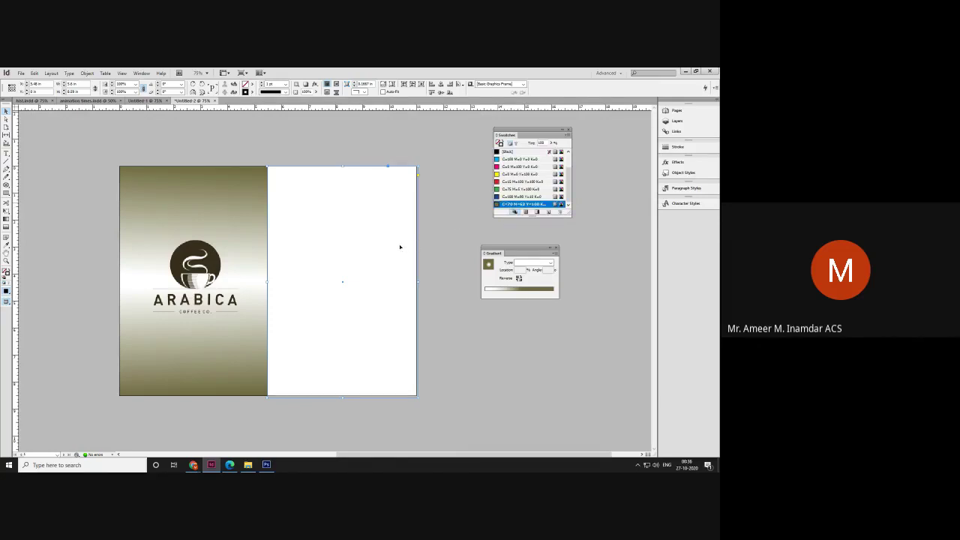
pyautogui.moveTo(400, 247); pyautogui.dragTo(416, 261)
# Step: Set the olive panel's stroke to [None] so it has no outline
pyautogui.click(463, 236)
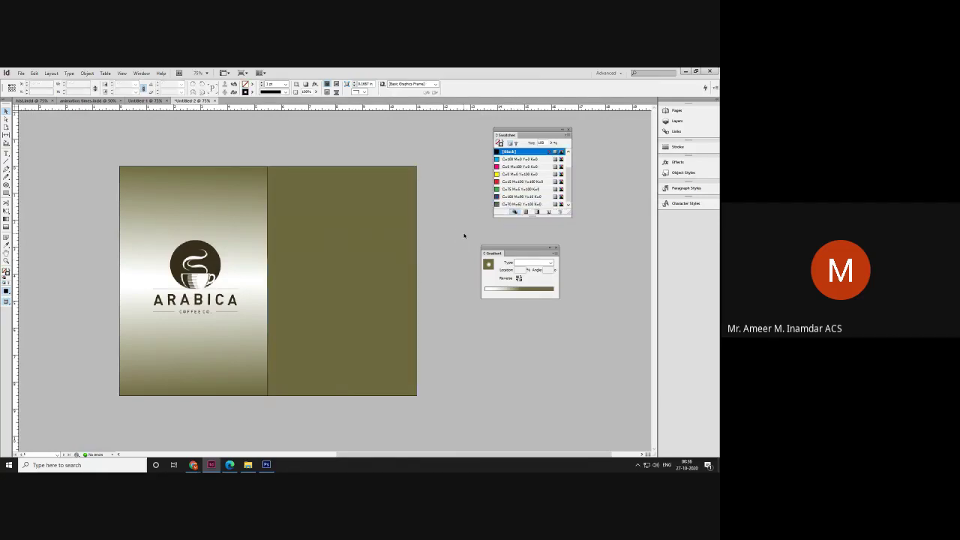
pyautogui.click(354, 250)
pyautogui.click(252, 85)
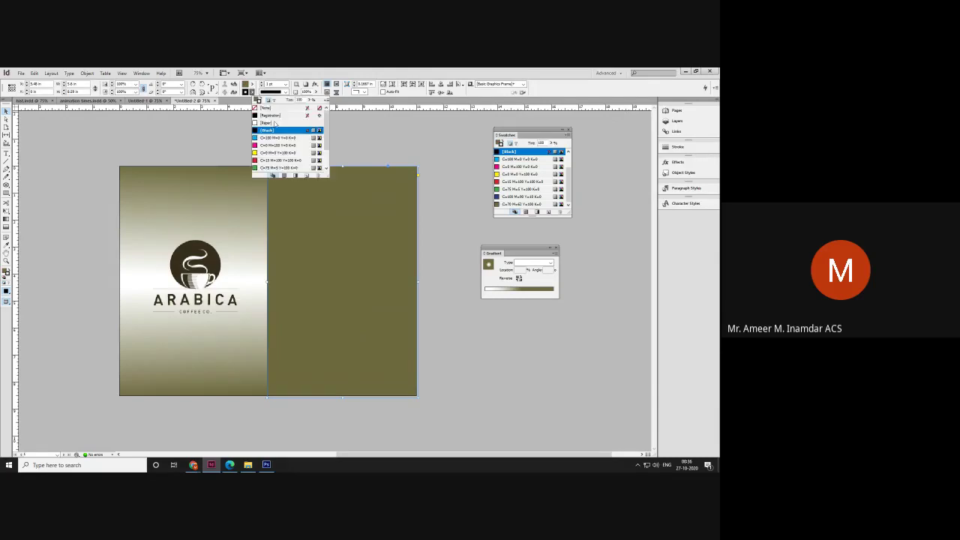
pyautogui.click(271, 109)
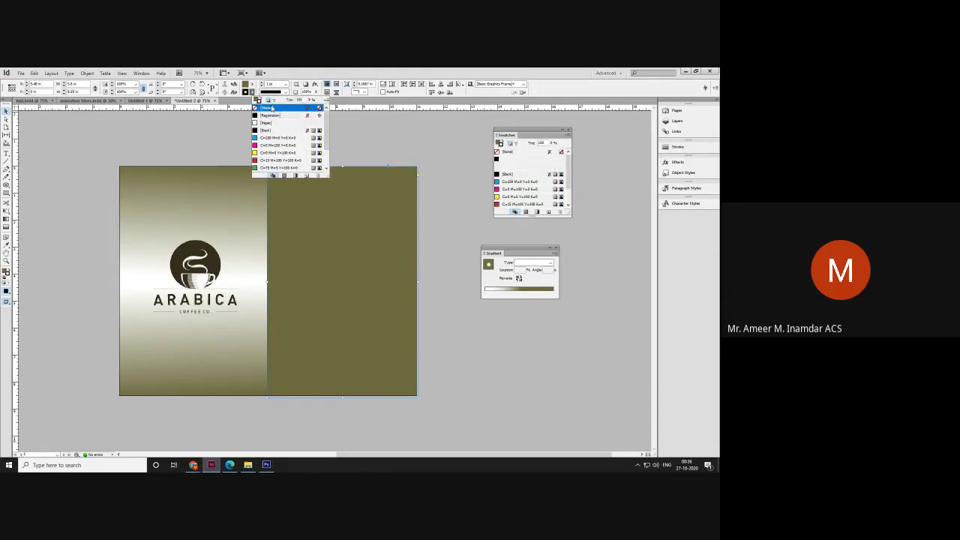
pyautogui.click(361, 141)
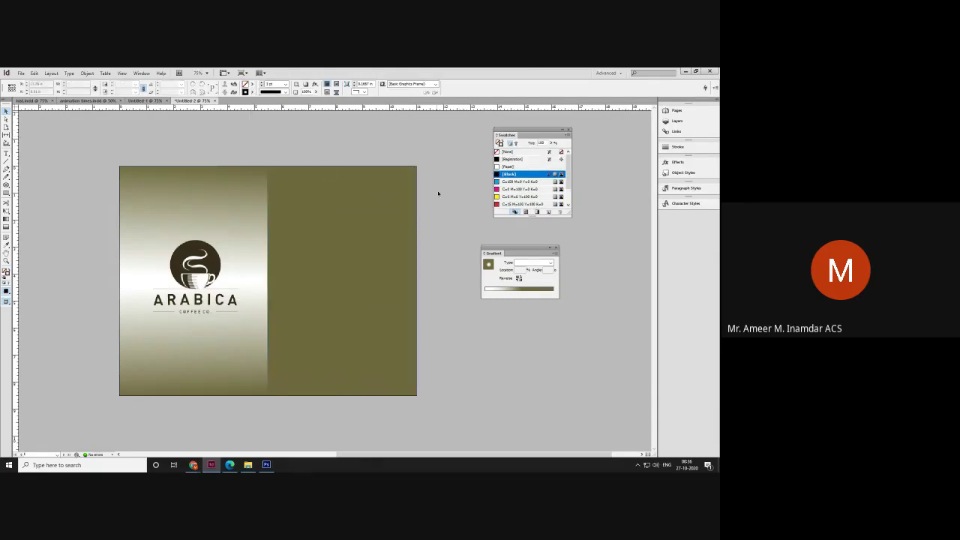
pyautogui.hotkey('ctrl', '-')
pyautogui.hotkey('ctrl', '-')
pyautogui.hotkey('ctrl', '-')
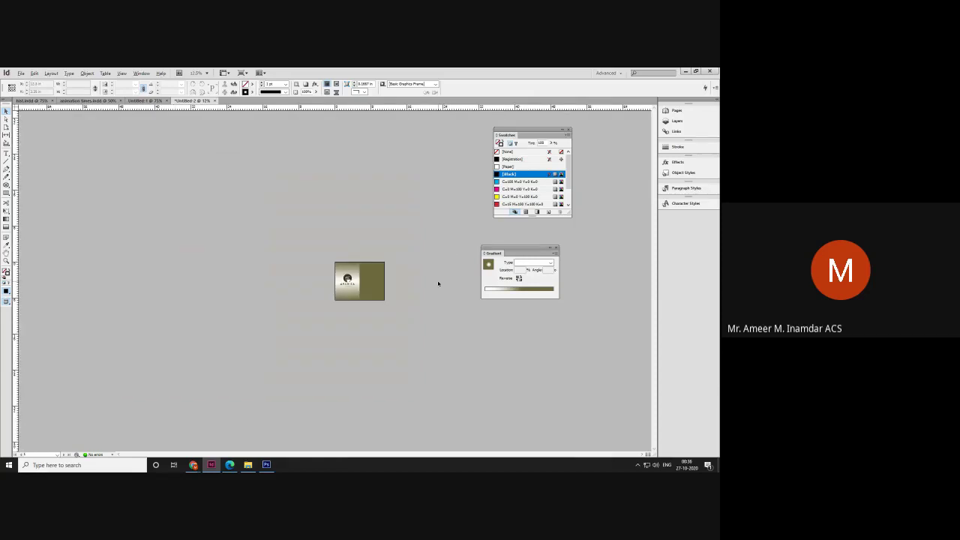
pyautogui.hotkey('ctrl', '=')
pyautogui.hotkey('ctrl', '=')
pyautogui.hotkey('ctrl', '=')
pyautogui.hotkey('ctrl', '=')
pyautogui.hotkey('ctrl', '=')
pyautogui.moveTo(424, 240); pyautogui.dragTo(445, 239)
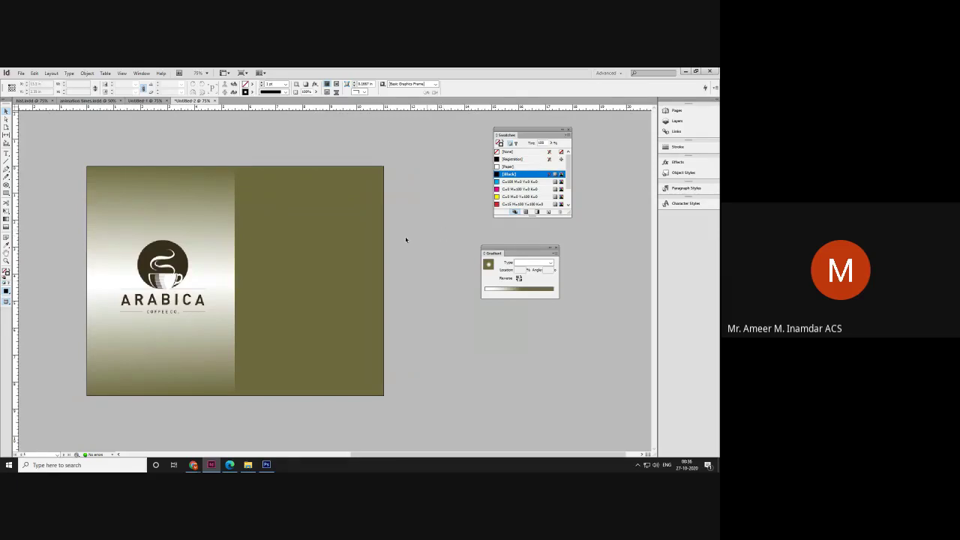
# Step: Draw a text frame beside the card and close the Gradient and Swatches panels
pyautogui.press('t')
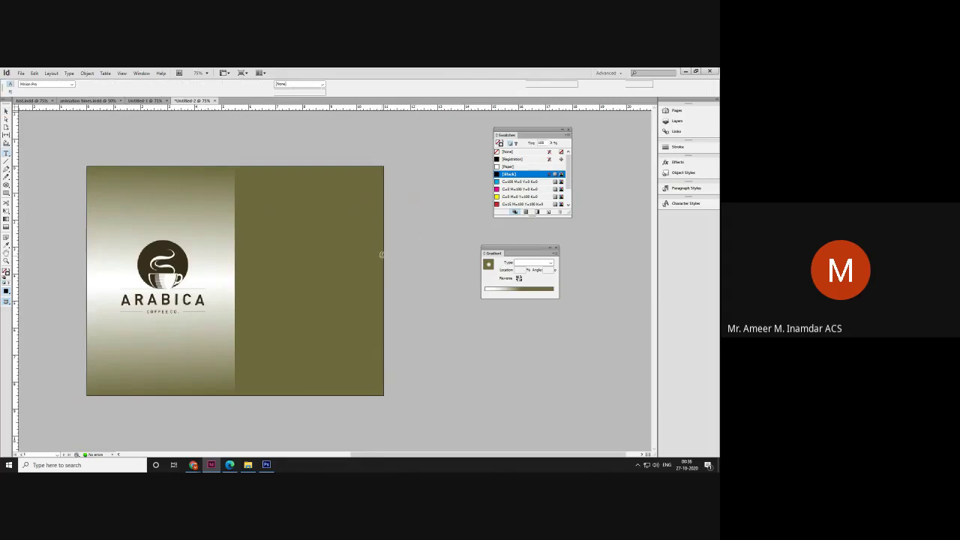
pyautogui.moveTo(413, 218); pyautogui.dragTo(482, 238)
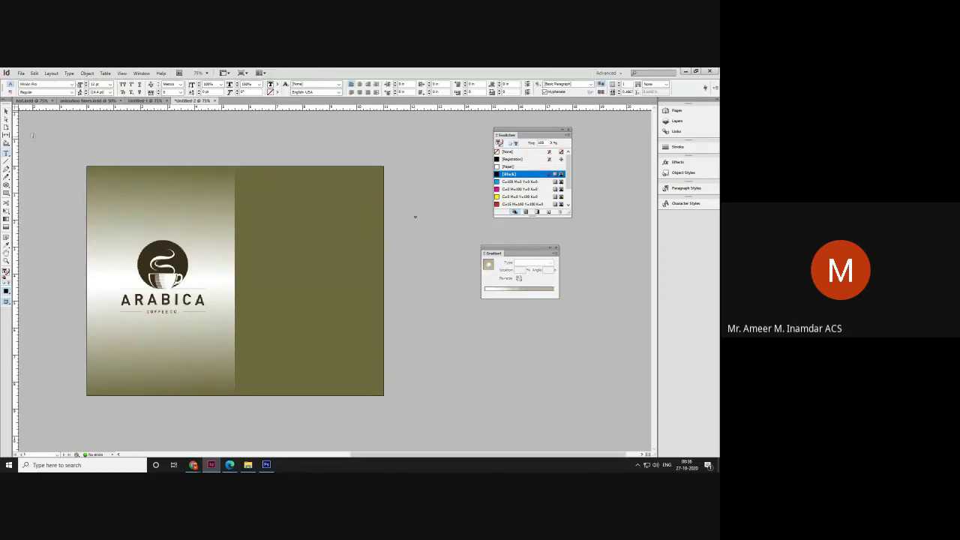
pyautogui.press('Escape')
pyautogui.press('w')
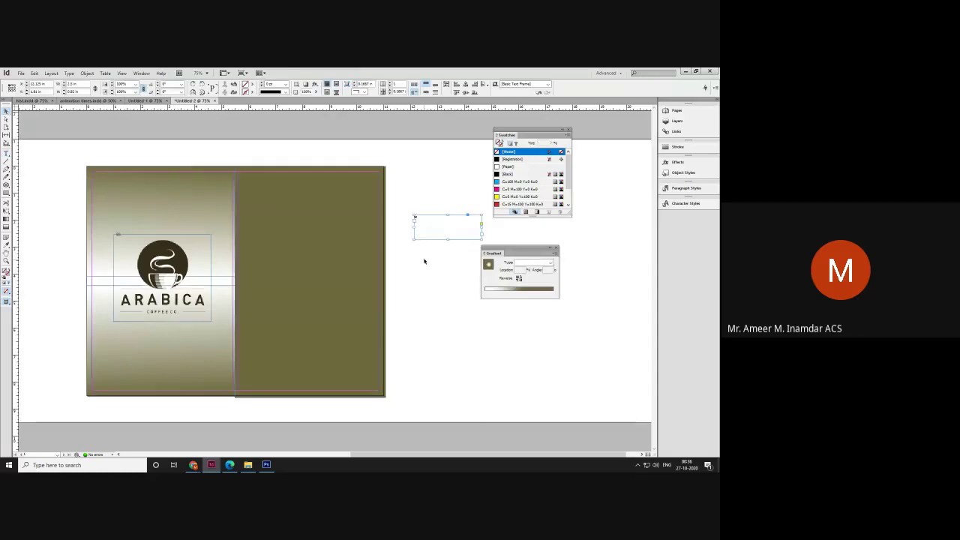
pyautogui.moveTo(517, 253); pyautogui.dragTo(589, 252)
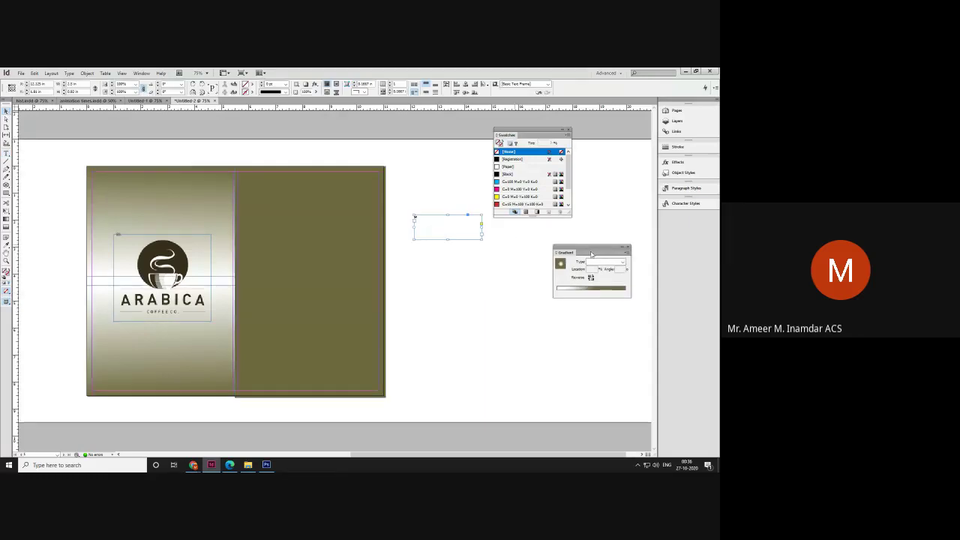
pyautogui.click(629, 246)
pyautogui.click(568, 131)
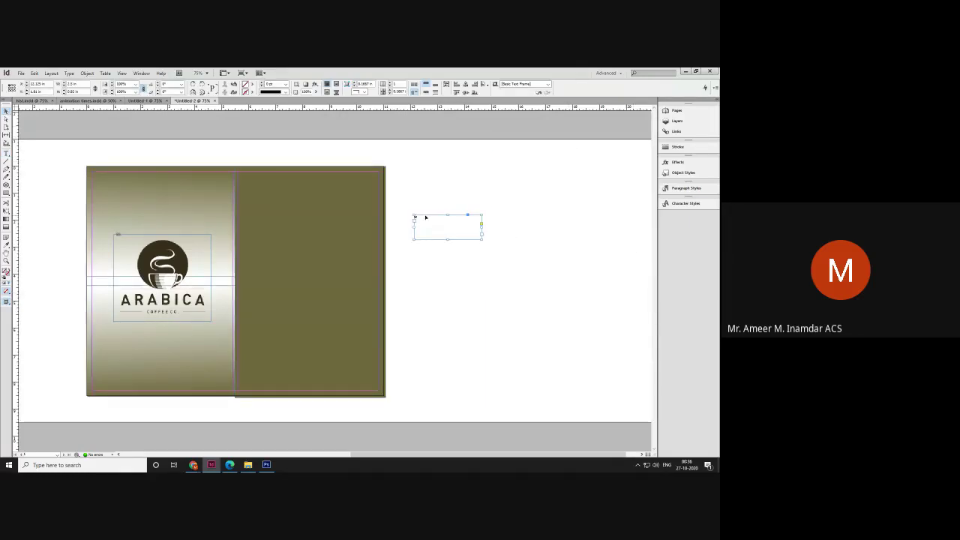
# Step: Enter the word Refreshers in the frame and enlarge it to about 48 pt
pyautogui.doubleClick(420, 222)
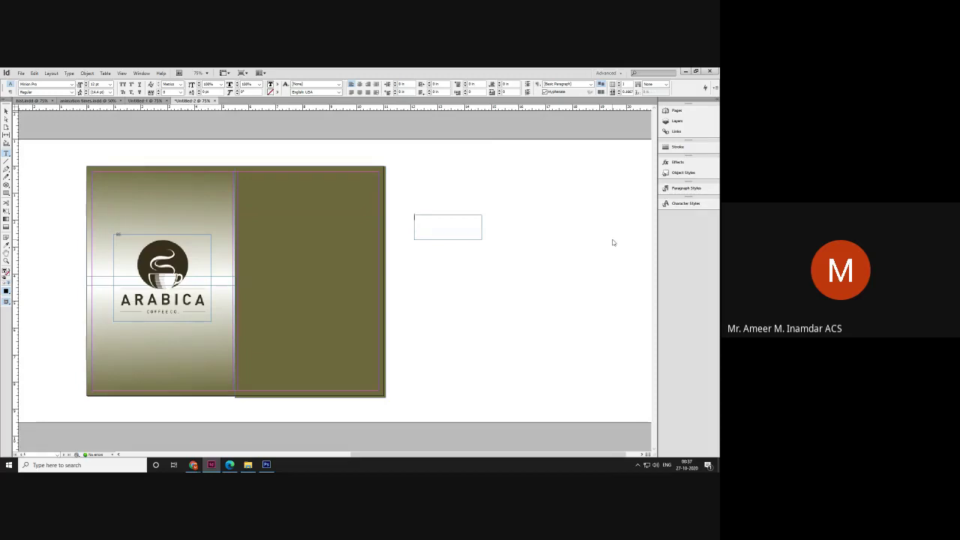
pyautogui.write('In')
pyautogui.hotkey('ctrl', 'a')
pyautogui.press('BackSpace')
pyautogui.hotkey('ctrl', 'a')
pyautogui.hotkey('ctrl', 'shift', '.')
pyautogui.hotkey('ctrl', 'shift', '.')
pyautogui.hotkey('ctrl', 'shift', '.')
pyautogui.hotkey('ctrl', 'shift', '.')
pyautogui.hotkey('ctrl', 'shift', '.')
pyautogui.hotkey('ctrl', 'shift', '.')
pyautogui.hotkey('ctrl', 'shift', '.')
pyautogui.hotkey('ctrl', 'shift', '.')
pyautogui.hotkey('ctrl', 'shift', '.')
pyautogui.hotkey('ctrl', 'shift', '.')
pyautogui.hotkey('ctrl', 'shift', '.')
pyautogui.hotkey('ctrl', 'shift', '.')
pyautogui.hotkey('ctrl', 'shift', '.')
pyautogui.hotkey('ctrl', 'shift', '.')
pyautogui.hotkey('ctrl', 'shift', '.')
pyautogui.hotkey('ctrl', 'shift', '.')
pyautogui.hotkey('ctrl', 'shift', '.')
pyautogui.hotkey('ctrl', 'shift', '.')
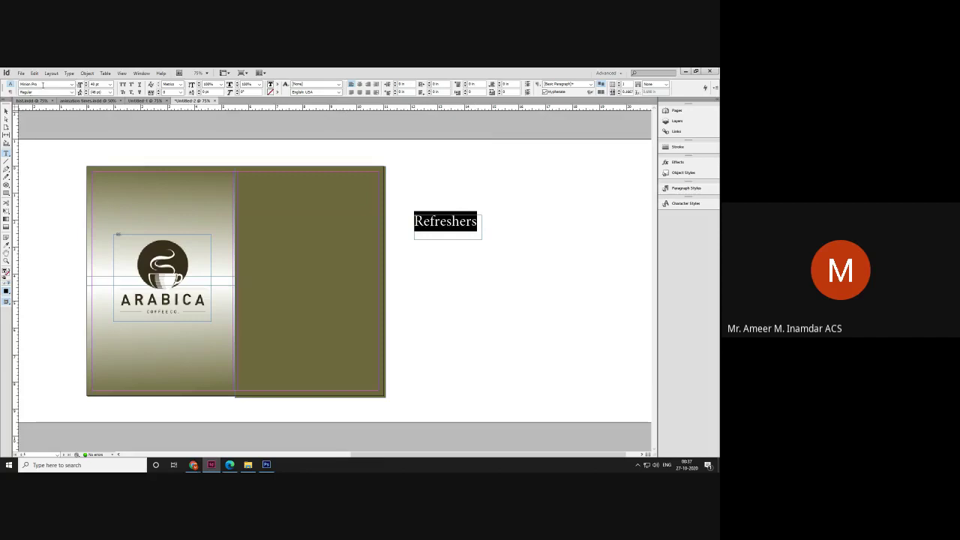
# Step: Preview fonts on Refreshers, including Palace Script, ending on a thin italic script
pyautogui.press('Down')
pyautogui.press('Down')
pyautogui.press('Down')
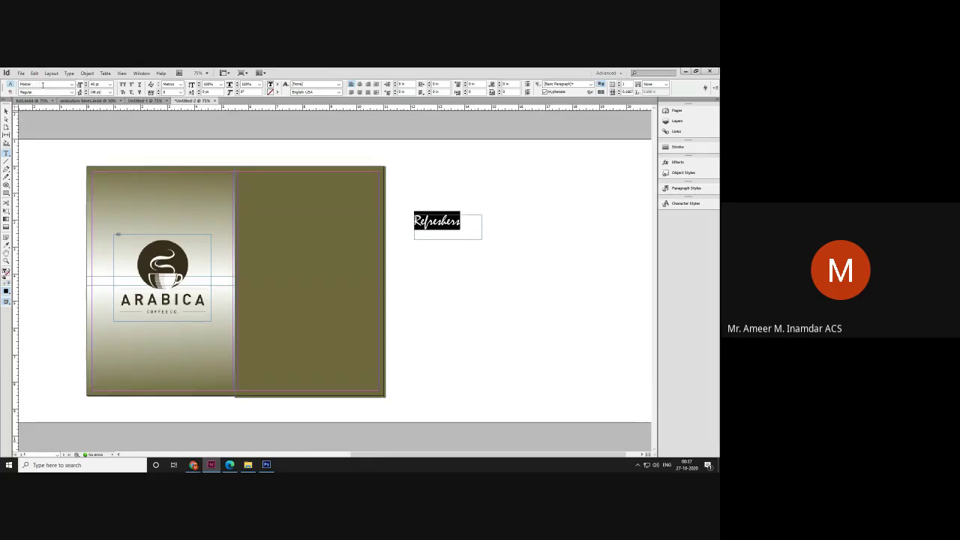
pyautogui.press('Down')
pyautogui.press('Down')
pyautogui.press('Down')
pyautogui.press('Down')
pyautogui.press('Down')
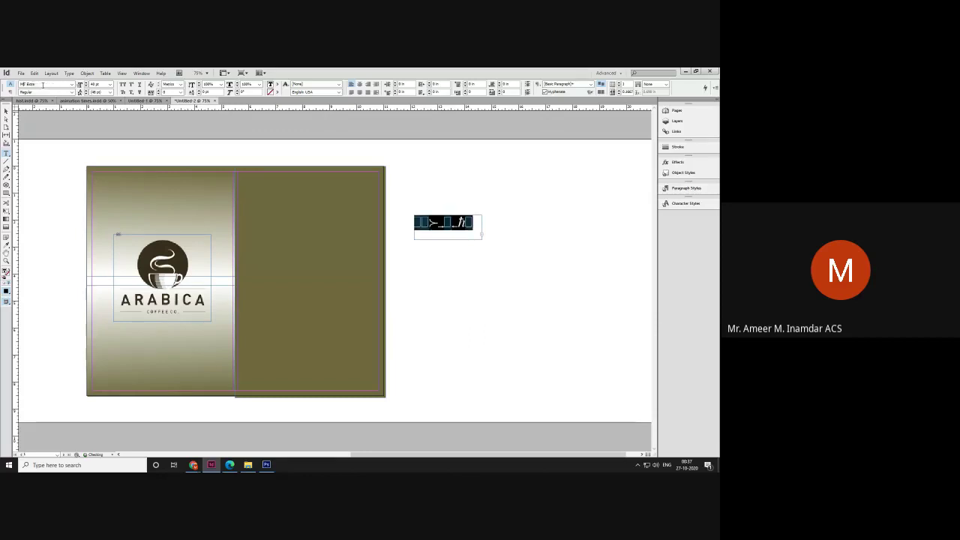
pyautogui.press('Down')
pyautogui.press('Down')
pyautogui.press('Down')
pyautogui.press('Down')
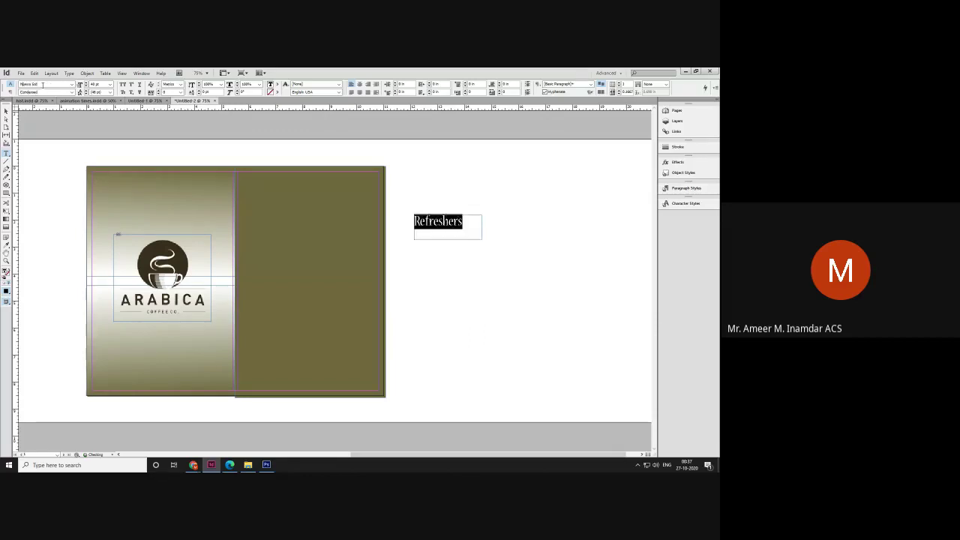
pyautogui.press('Down')
pyautogui.press('Down')
pyautogui.press('Down')
pyautogui.press('Down')
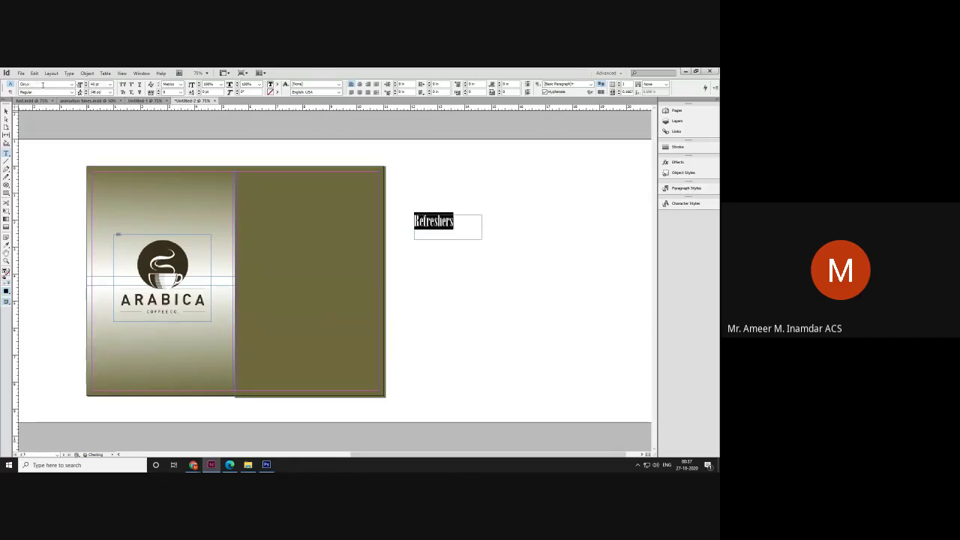
pyautogui.press('Down')
pyautogui.press('Down')
pyautogui.press('Down')
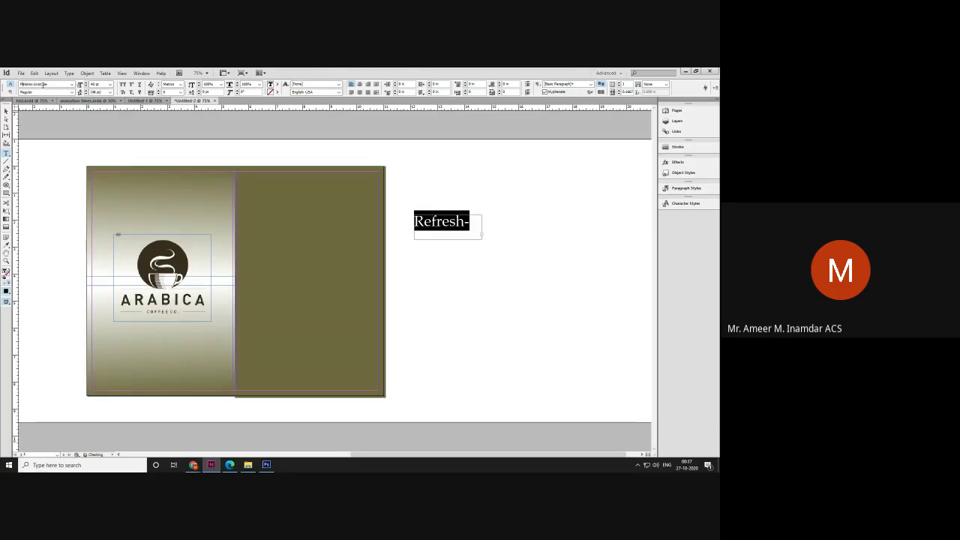
pyautogui.press('Down')
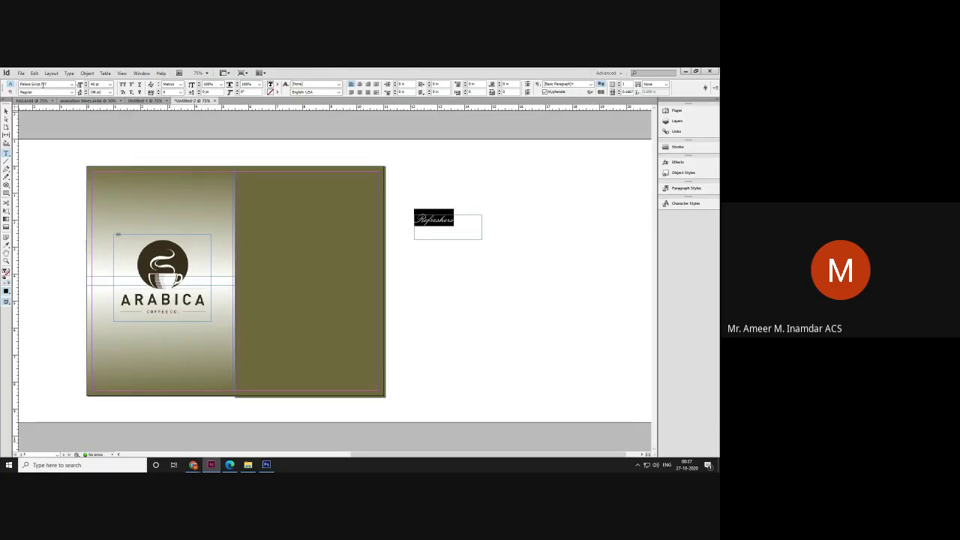
pyautogui.press('Down')
pyautogui.press('Down')
pyautogui.press('Down')
pyautogui.press('Down')
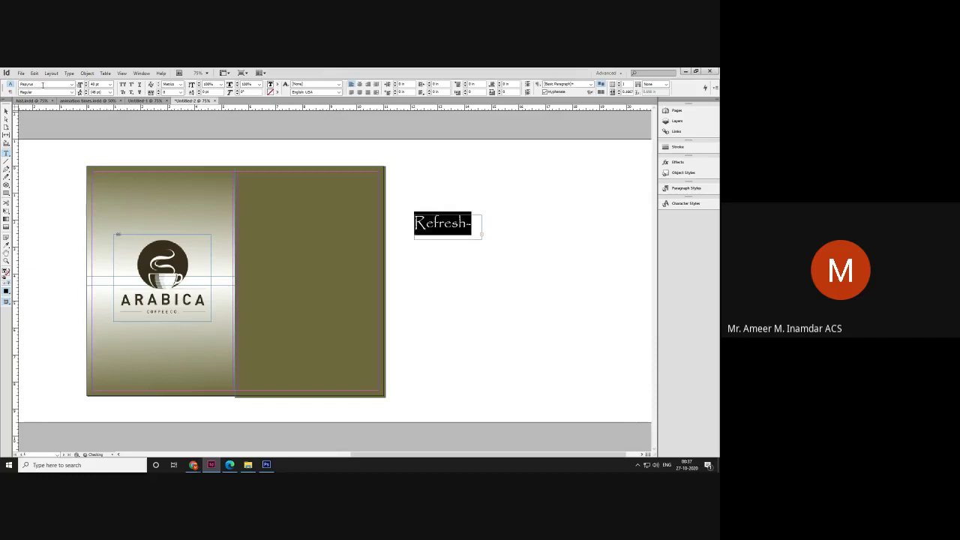
pyautogui.press('Down')
pyautogui.press('Down')
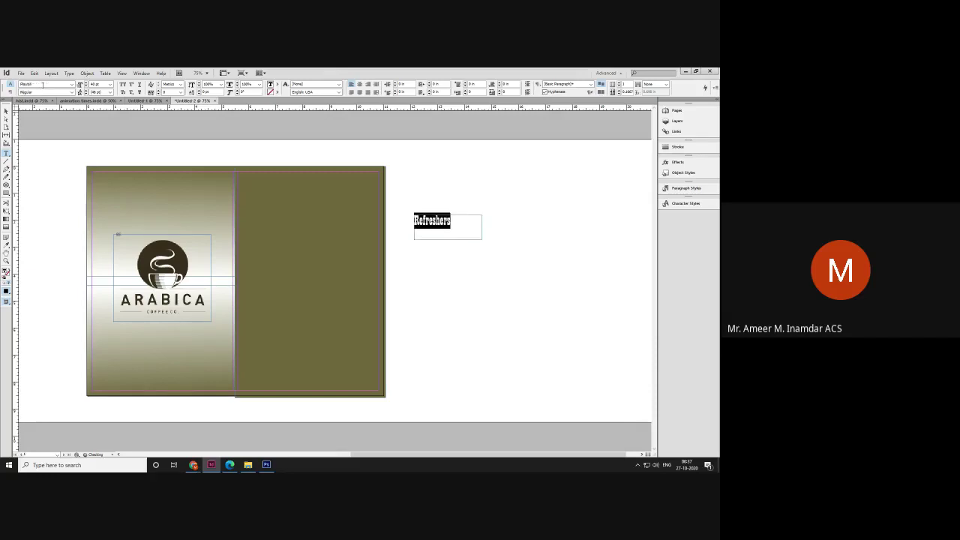
pyautogui.press('Down')
pyautogui.press('Down')
pyautogui.press('Down')
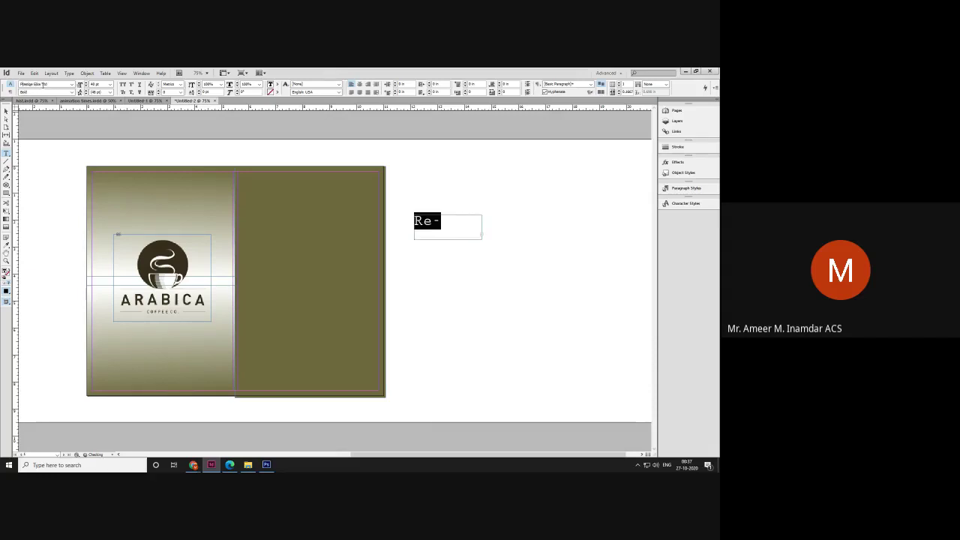
pyautogui.press('Down')
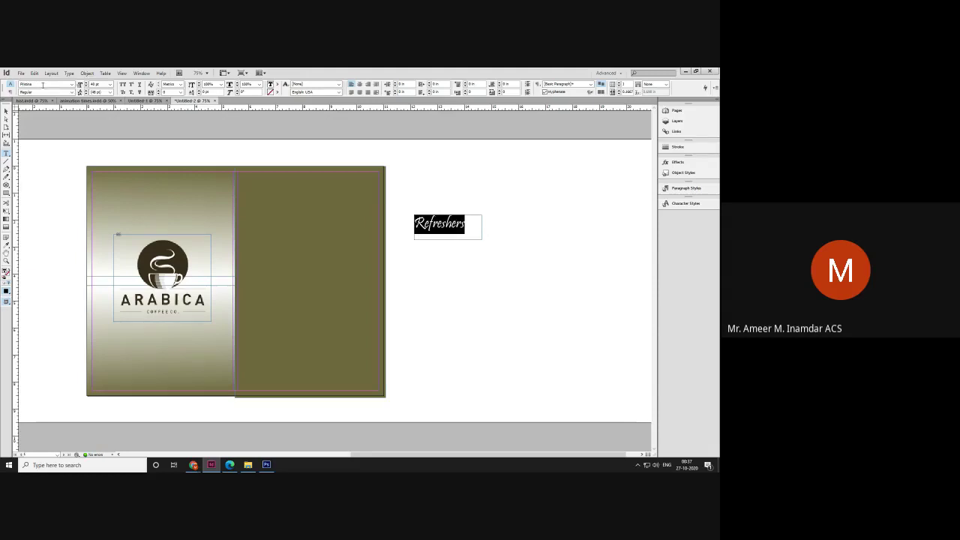
pyautogui.press('Down')
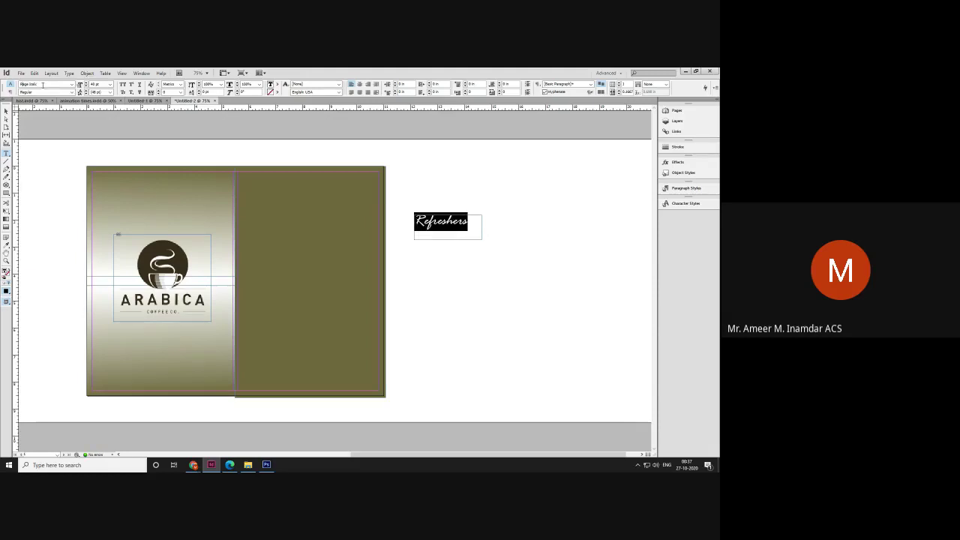
pyautogui.press('Down')
pyautogui.press('Down')
pyautogui.press('Down')
pyautogui.press('Down')
pyautogui.press('Down')
pyautogui.press('Down')
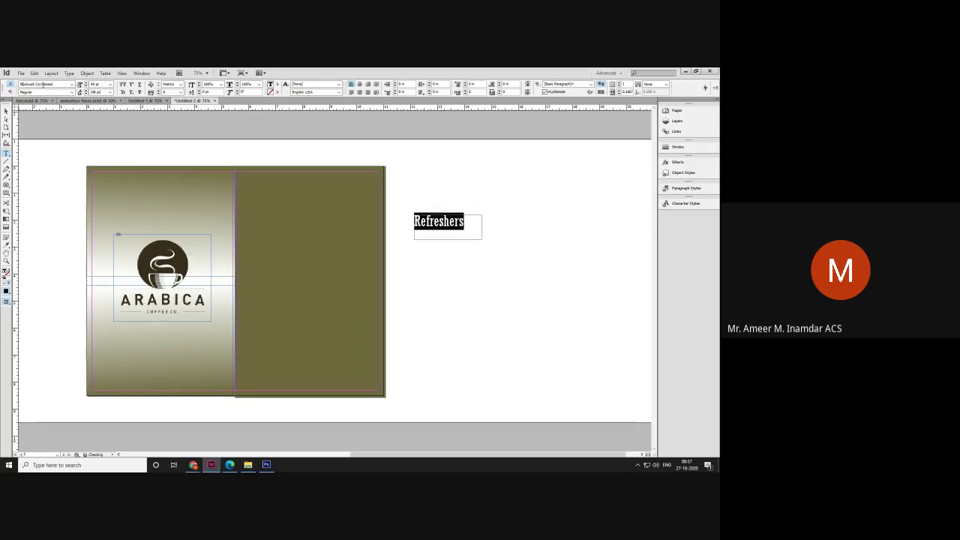
pyautogui.press('Down')
pyautogui.press('Down')
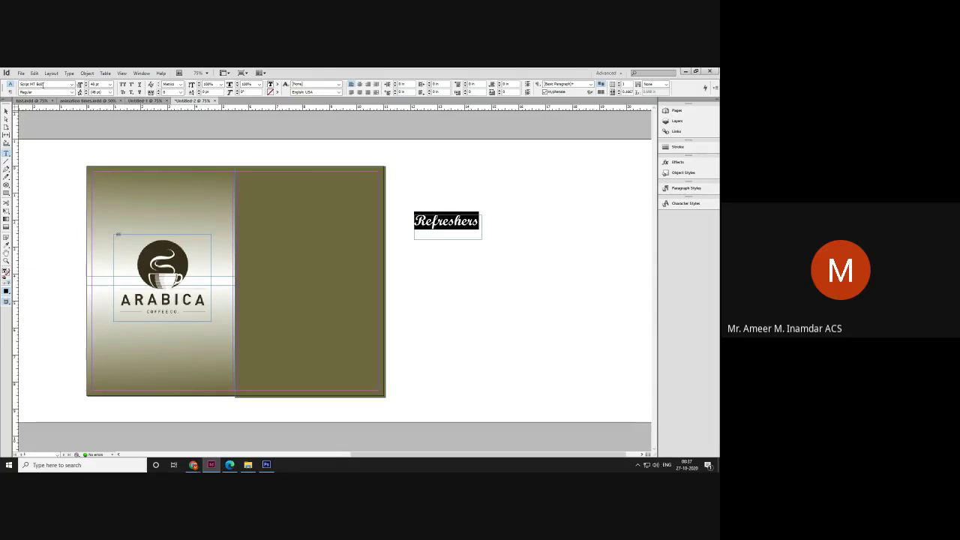
pyautogui.press('Down')
pyautogui.press('Down')
pyautogui.press('Down')
pyautogui.press('Down')
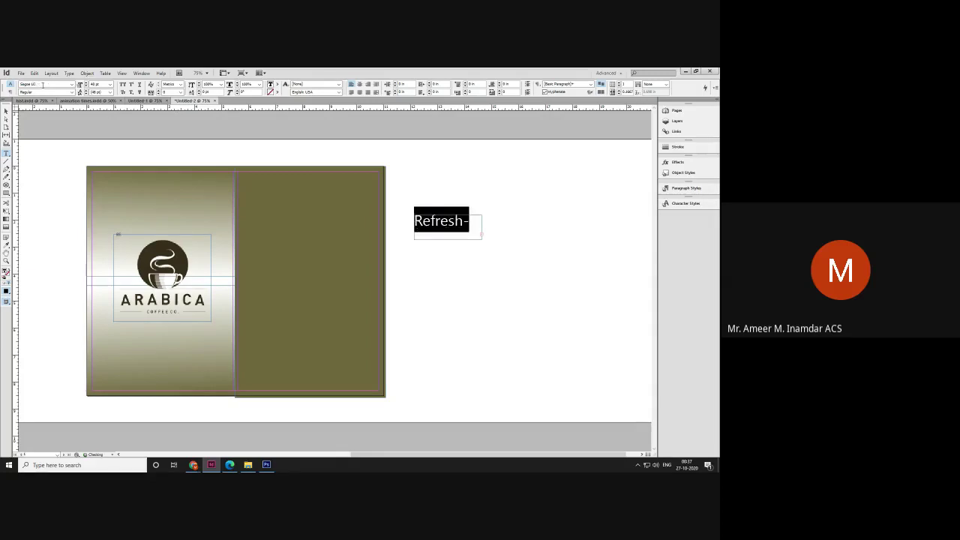
pyautogui.press('Down')
pyautogui.press('Down')
pyautogui.press('Down')
pyautogui.press('Down')
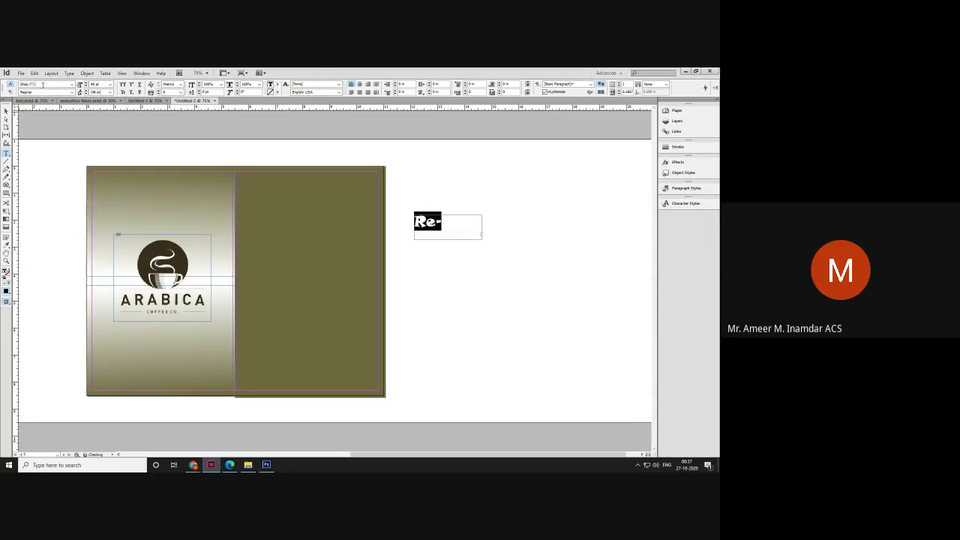
pyautogui.press('Down')
pyautogui.press('Down')
pyautogui.press('Down')
pyautogui.press('Down')
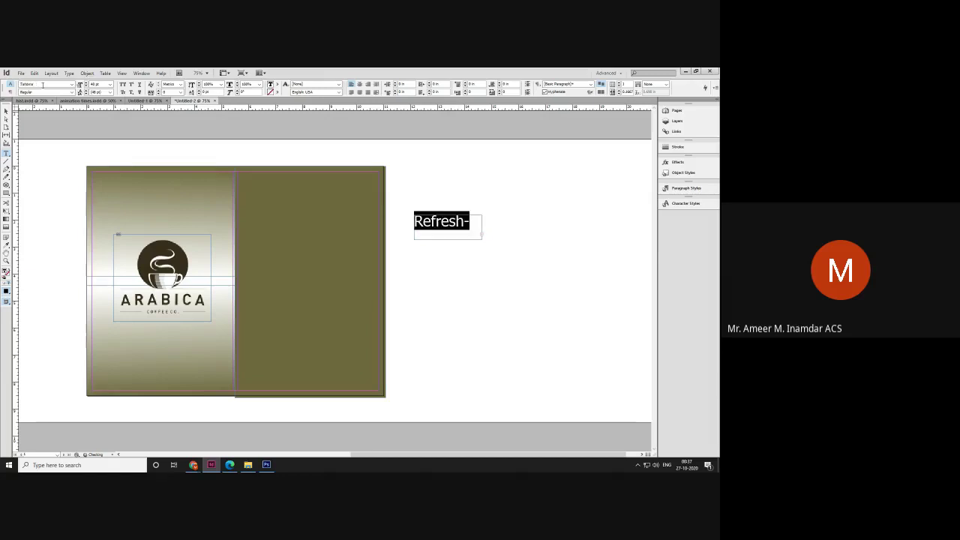
pyautogui.press('Down')
pyautogui.press('Down')
pyautogui.press('Down')
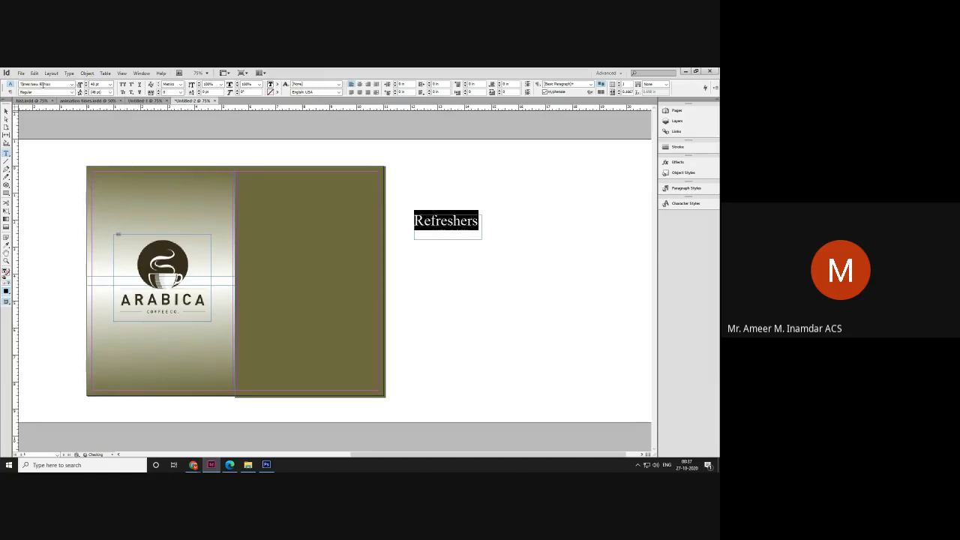
pyautogui.press('Down')
pyautogui.press('Down')
pyautogui.press('Down')
pyautogui.press('Down')
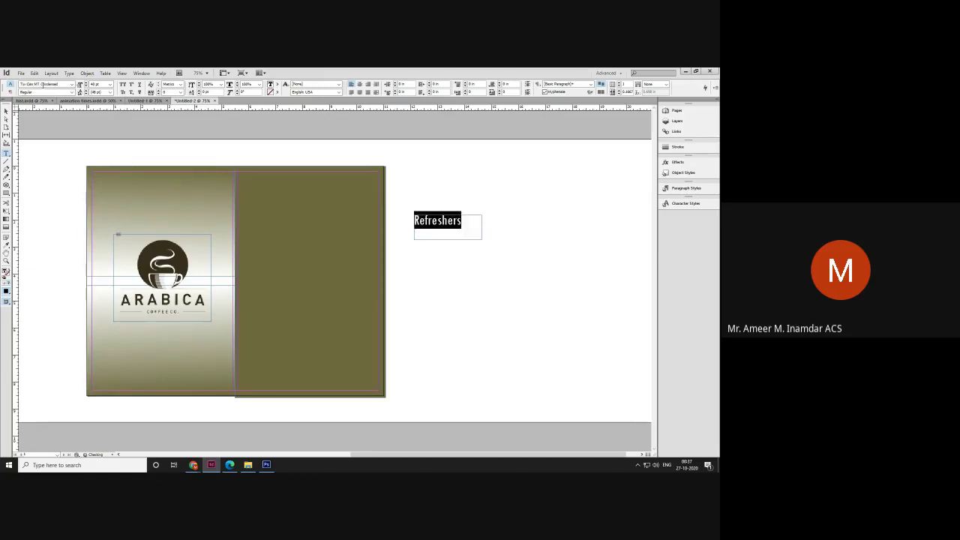
pyautogui.press('Down')
pyautogui.press('Down')
pyautogui.press('Down')
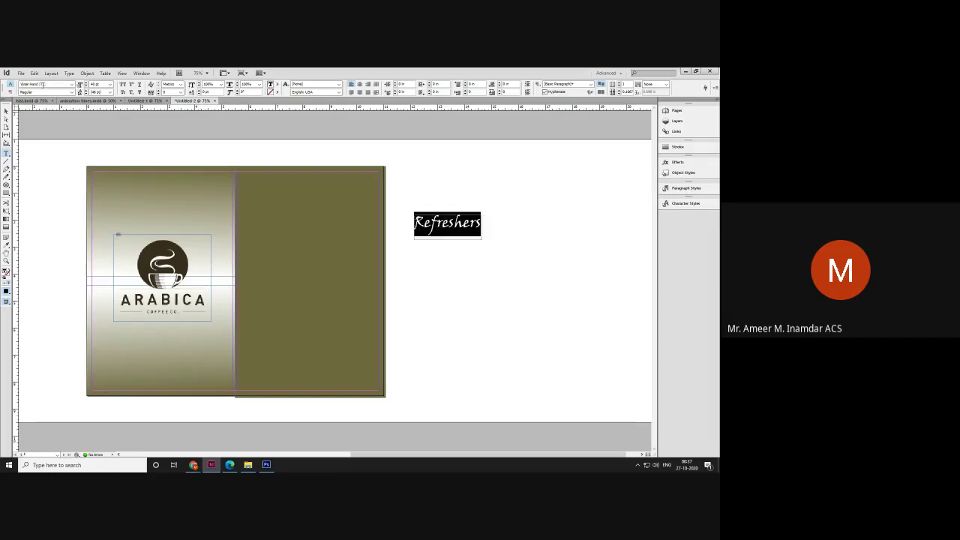
pyautogui.press('Down')
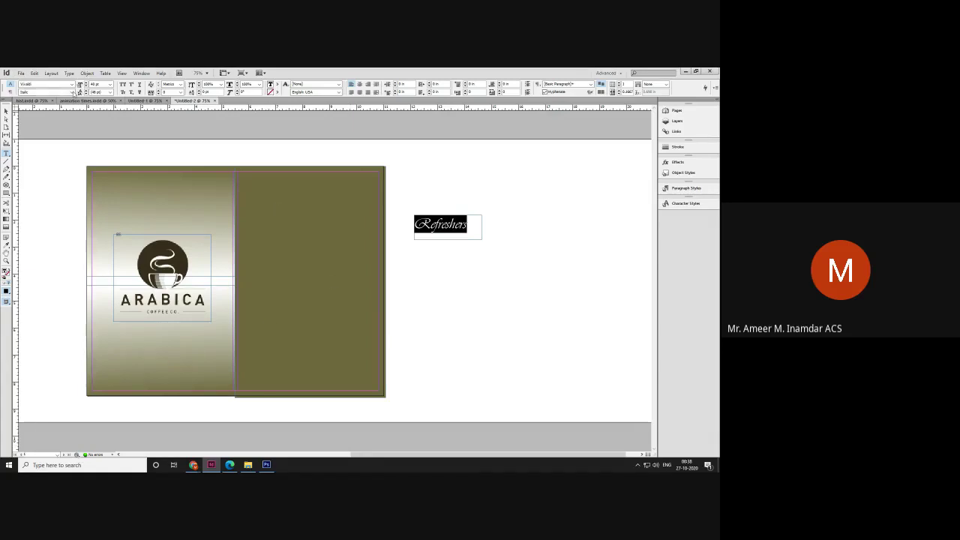
# Step: Keep the Vivaldi Italic style and reselect the Refreshers text for colouring
pyautogui.click(73, 92)
pyautogui.click(69, 99)
pyautogui.click(6, 111)
pyautogui.doubleClick(455, 225)
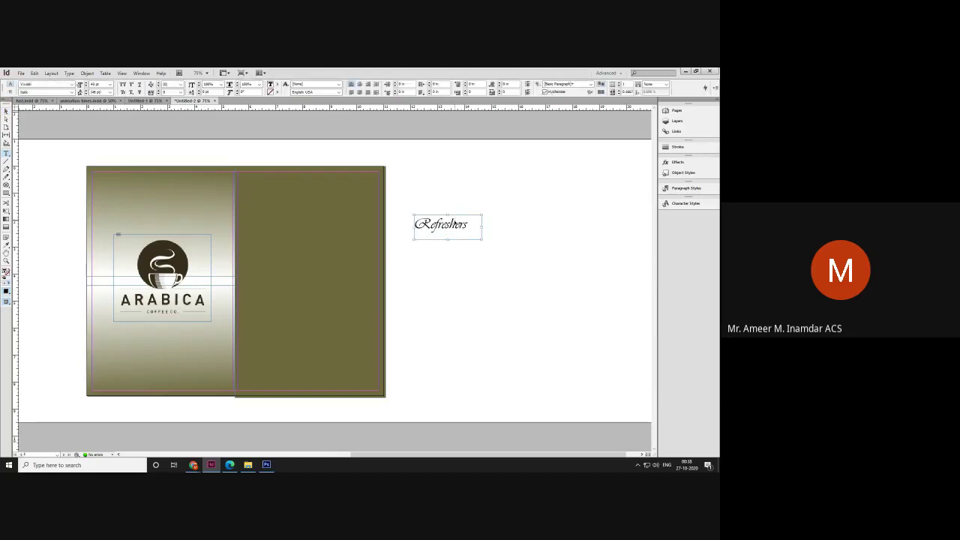
pyautogui.doubleClick(453, 229)
pyautogui.click(278, 85)
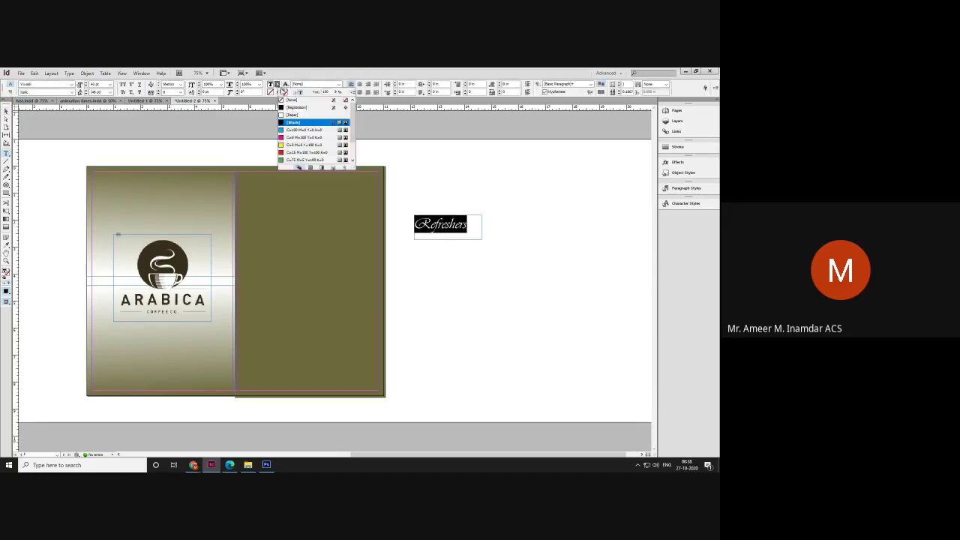
# Step: Move the Refreshers frame from the pasteboard to the top of the olive right panel
pyautogui.click(293, 100)
pyautogui.click(480, 270)
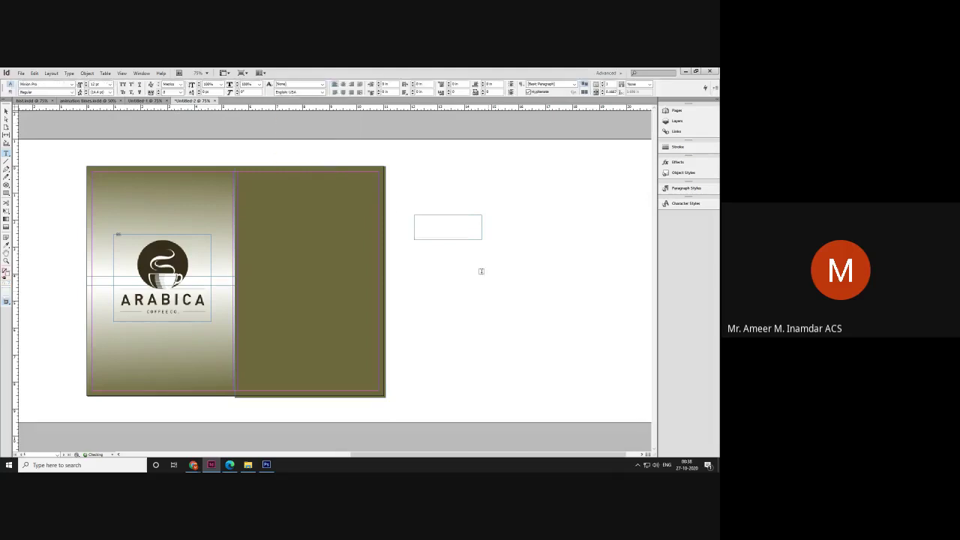
pyautogui.click(6, 112)
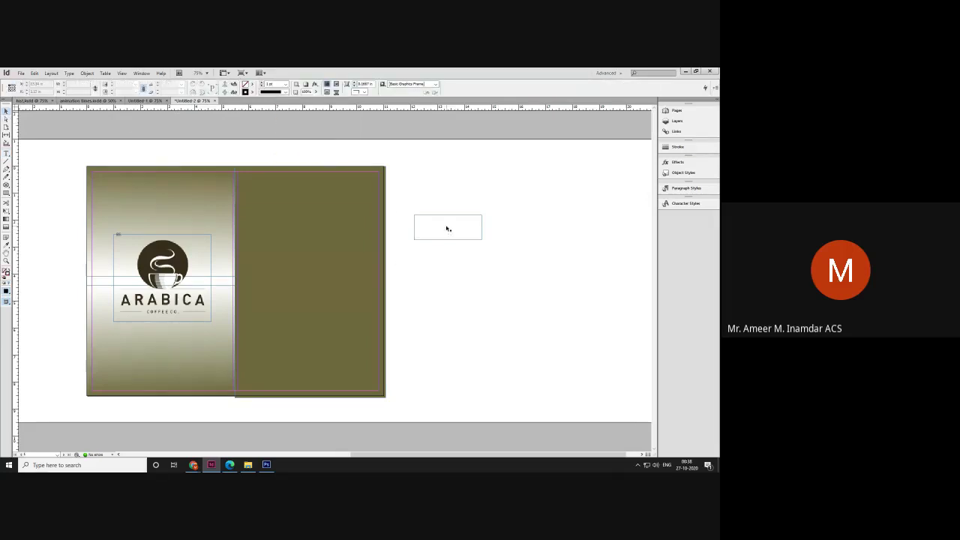
pyautogui.moveTo(445, 227); pyautogui.dragTo(270, 185)
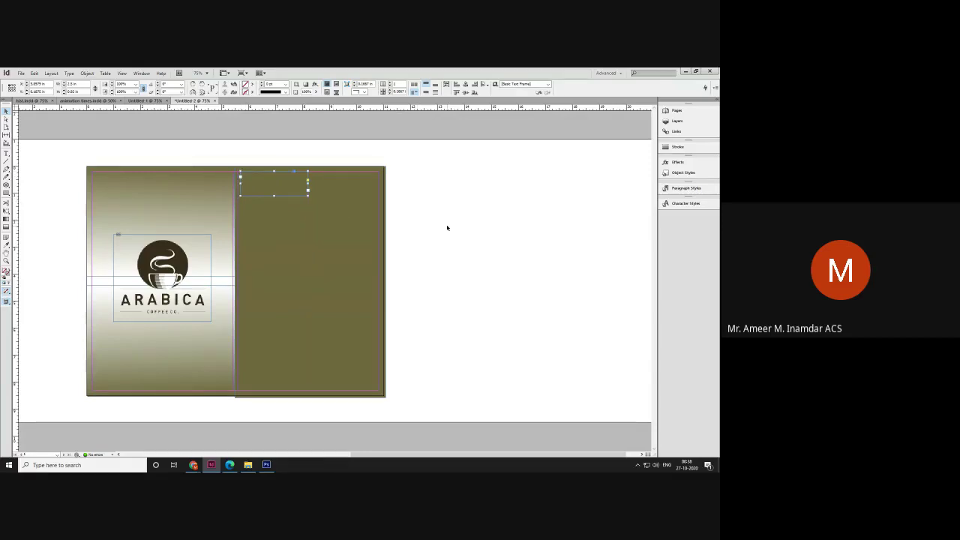
pyautogui.click(290, 198)
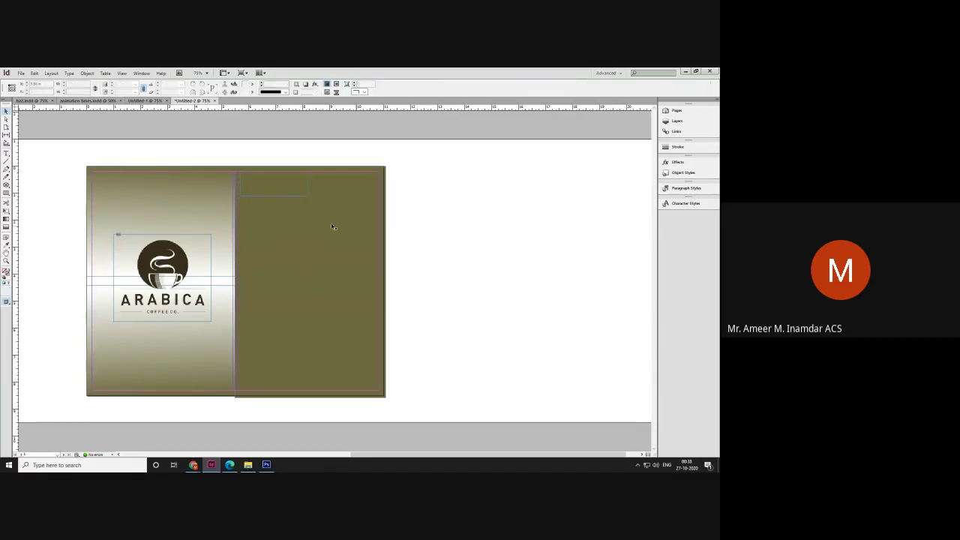
pyautogui.click(290, 197)
pyautogui.scroll(2, 291, 199)
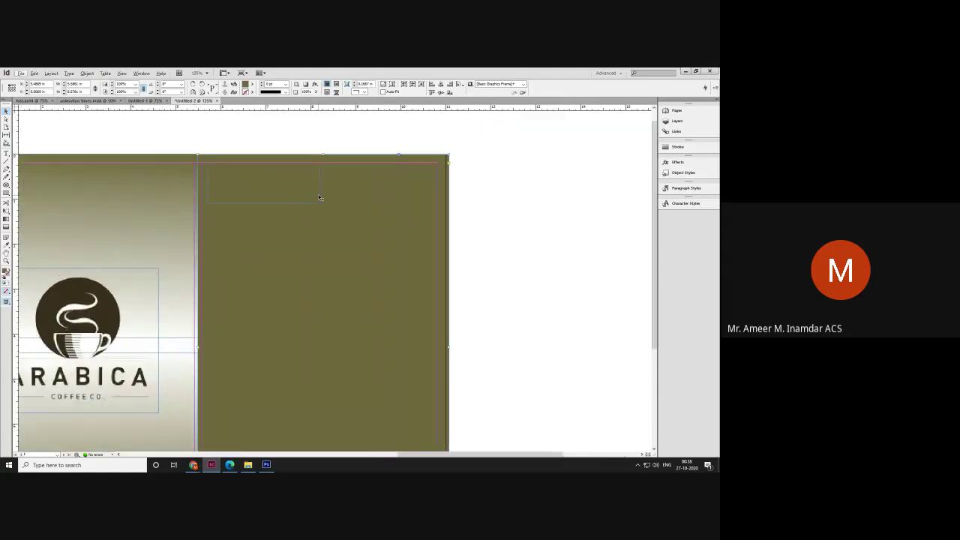
pyautogui.click(320, 198)
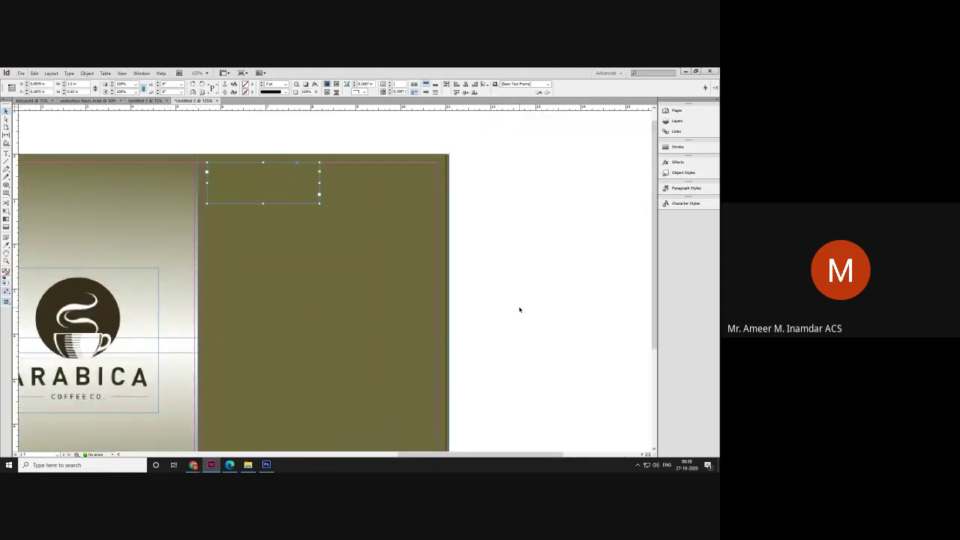
pyautogui.press('alt')
pyautogui.hotkey('ctrl', 'z')
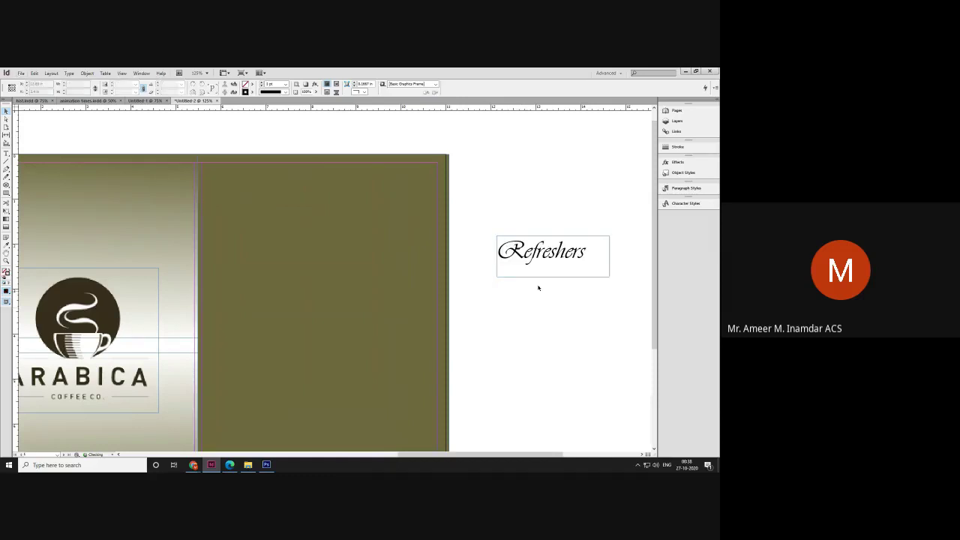
pyautogui.hotkey('ctrl', 'shift', 'z')
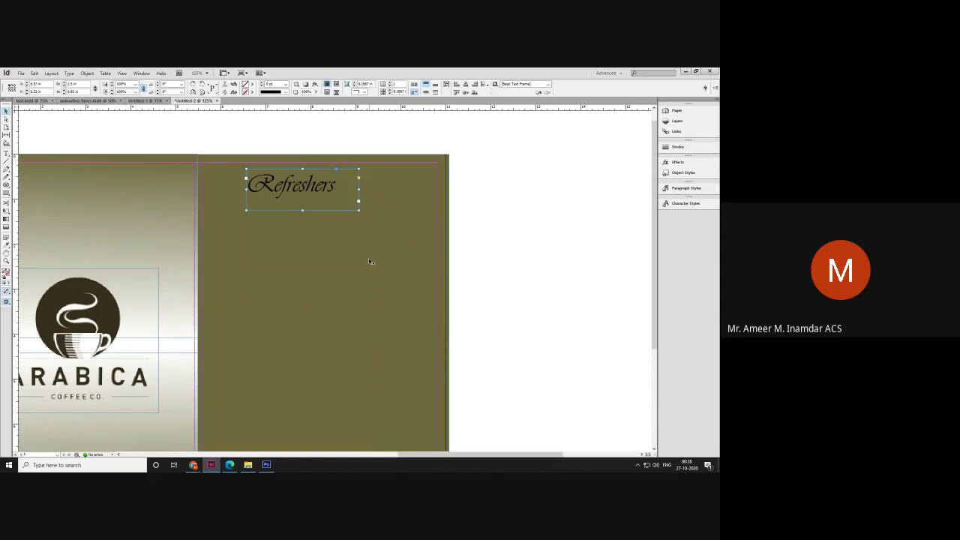
# Step: Make the Refreshers text white with [Paper] and widen its frame
pyautogui.click(256, 90)
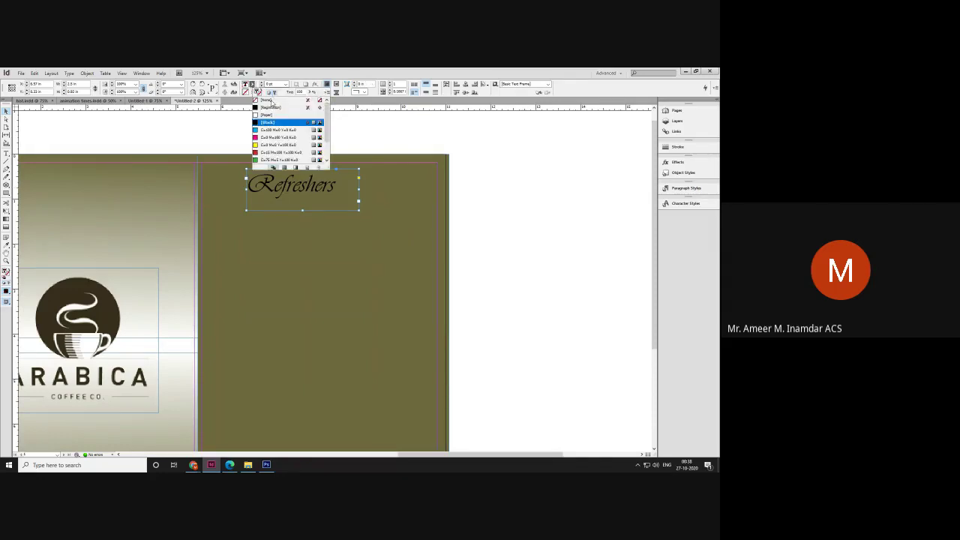
pyautogui.click(267, 114)
pyautogui.click(497, 256)
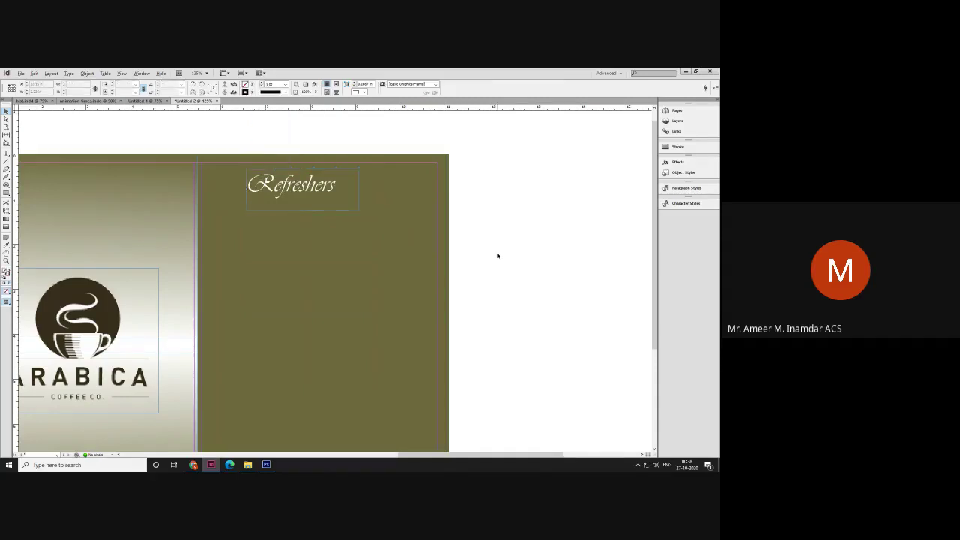
pyautogui.hotkey('ctrl', '-')
pyautogui.hotkey('ctrl', '-')
pyautogui.moveTo(358, 187); pyautogui.dragTo(378, 181)
# Step: Centre-align the heading, nudge its frame left and fit the frame to its content
pyautogui.doubleClick(349, 181)
pyautogui.hotkey('ctrl', 'a')
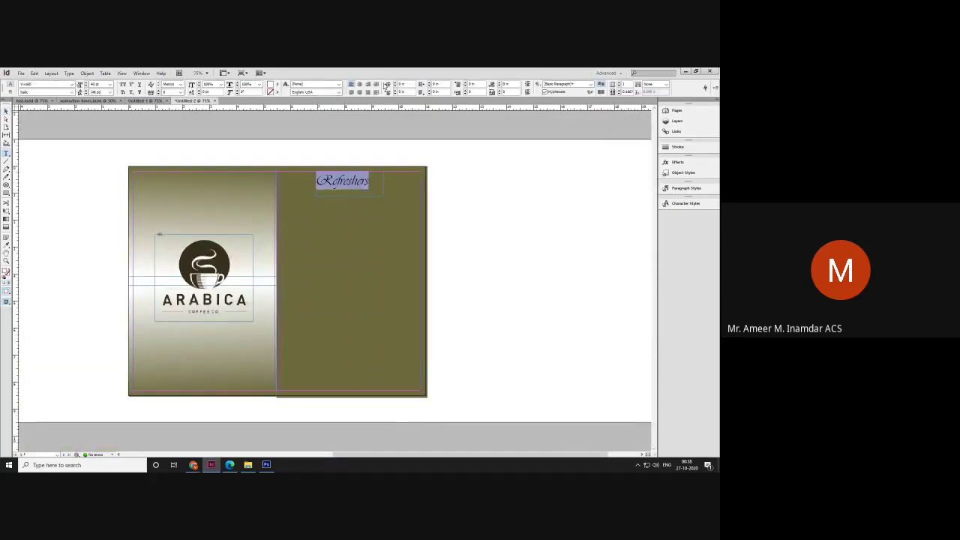
pyautogui.click(359, 84)
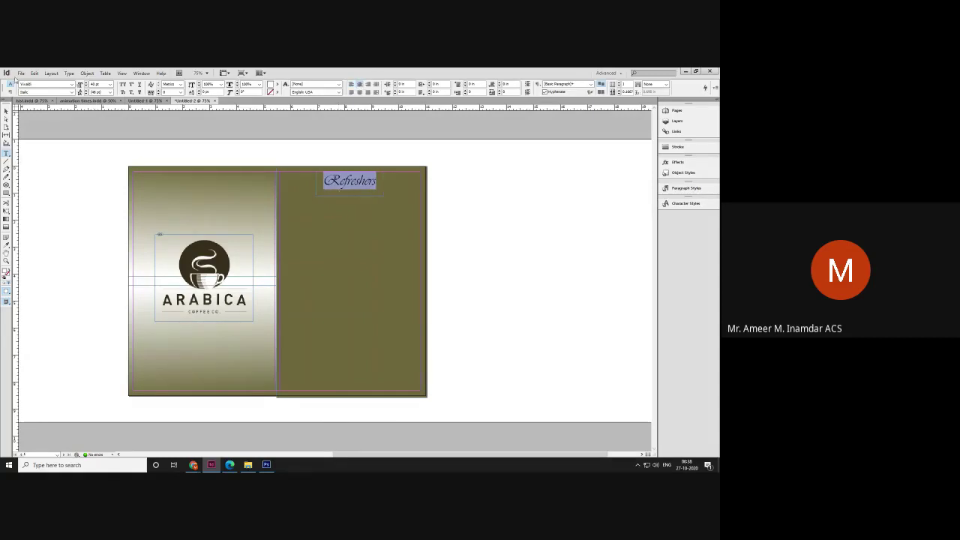
pyautogui.click(6, 111)
pyautogui.hotkey('ctrl', '=')
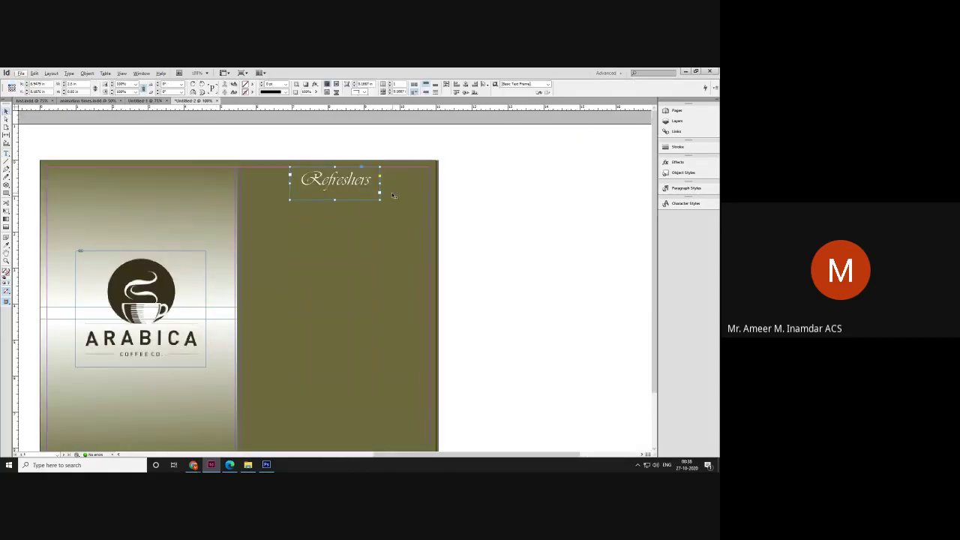
pyautogui.moveTo(355, 183); pyautogui.dragTo(357, 183)
pyautogui.click(484, 235)
pyautogui.click(354, 180)
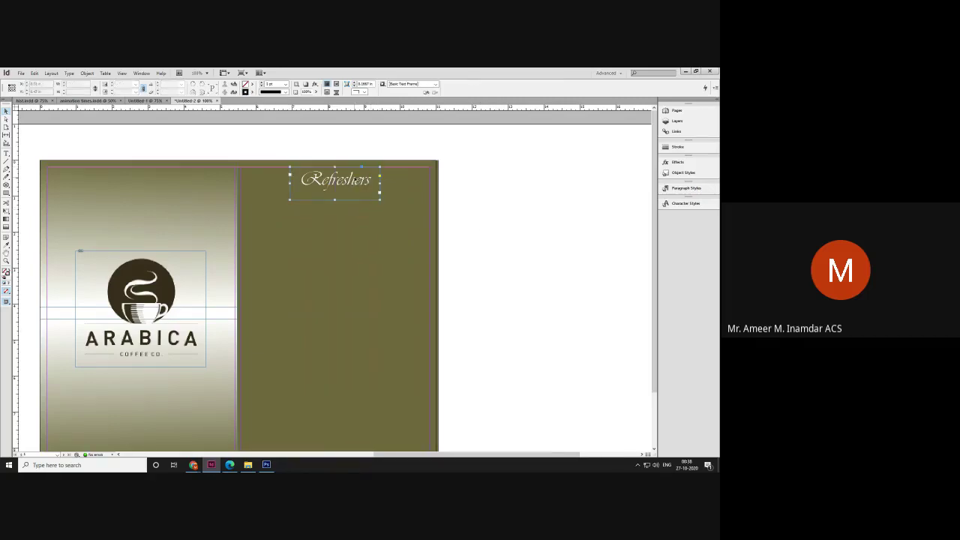
pyautogui.hotkey('ctrl', 'alt', 'c')
pyautogui.click(485, 224)
pyautogui.hotkey('ctrl', '-')
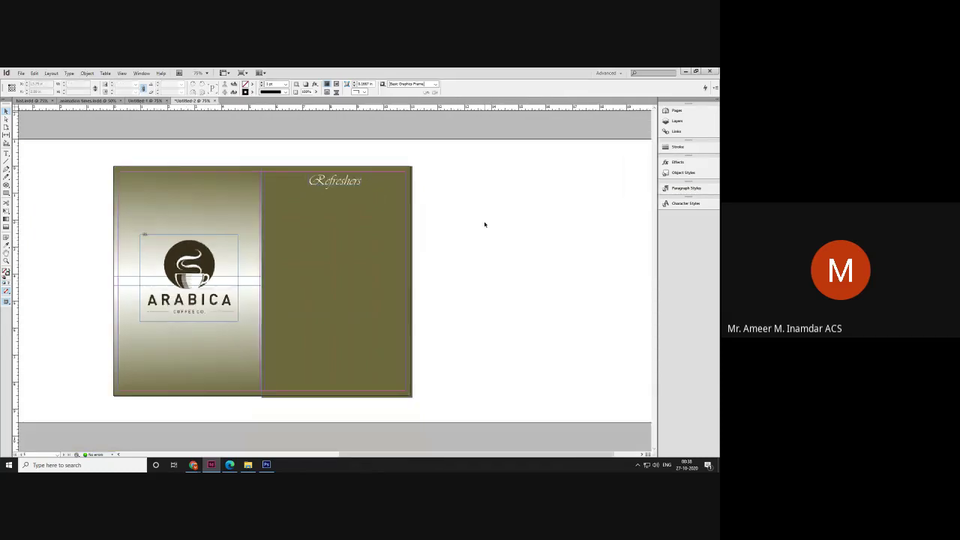
# Step: Make two copies of the Refreshers heading, stacked lower down the olive panel
pyautogui.press('w')
pyautogui.press('w')
pyautogui.click(334, 180)
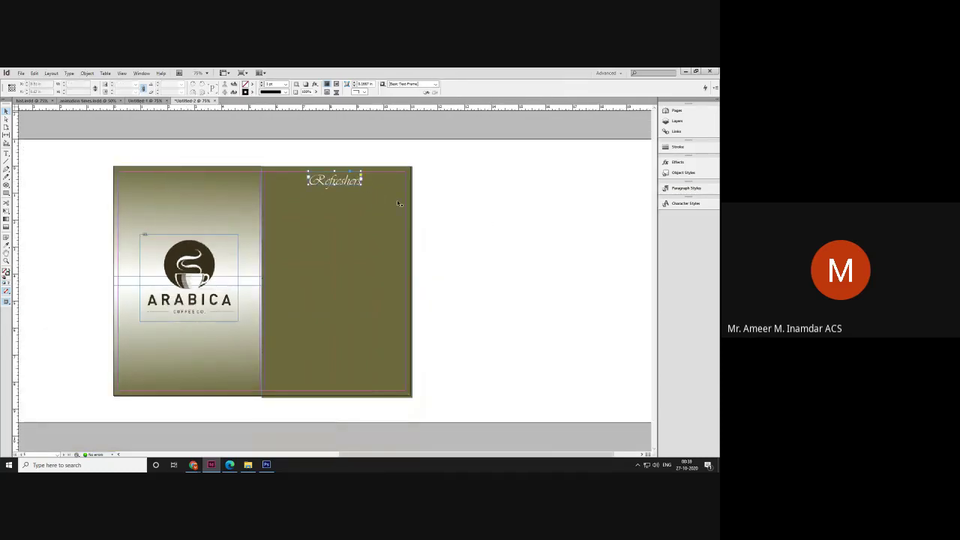
pyautogui.hotkey('shift', 'Down')
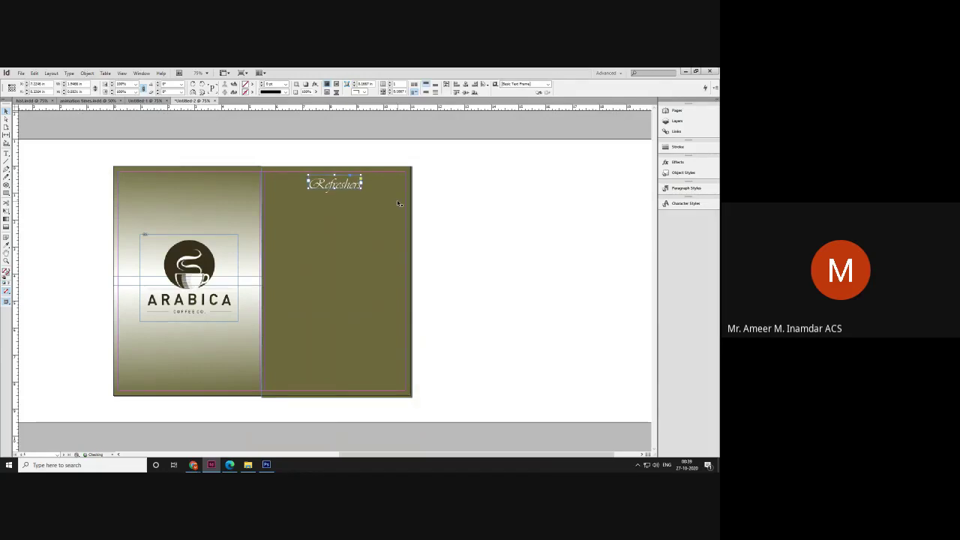
pyautogui.hotkey('shift', 'Up')
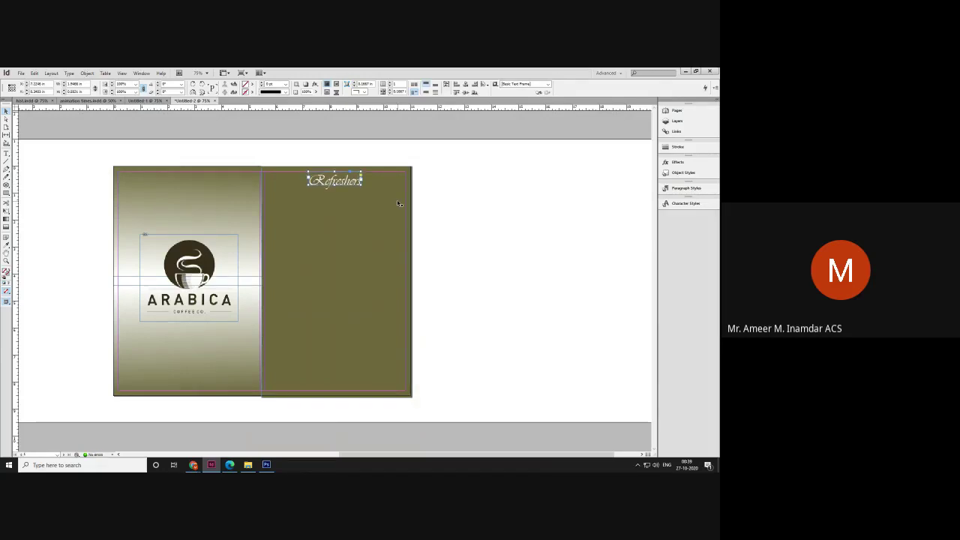
pyautogui.hotkey('alt', 'shift', 'Down')
pyautogui.hotkey('shift', 'Down')
pyautogui.hotkey('shift', 'Down')
pyautogui.hotkey('shift', 'Down')
pyautogui.hotkey('shift', 'Down')
pyautogui.hotkey('shift', 'Down')
pyautogui.hotkey('shift', 'Down')
pyautogui.hotkey('shift', 'Down')
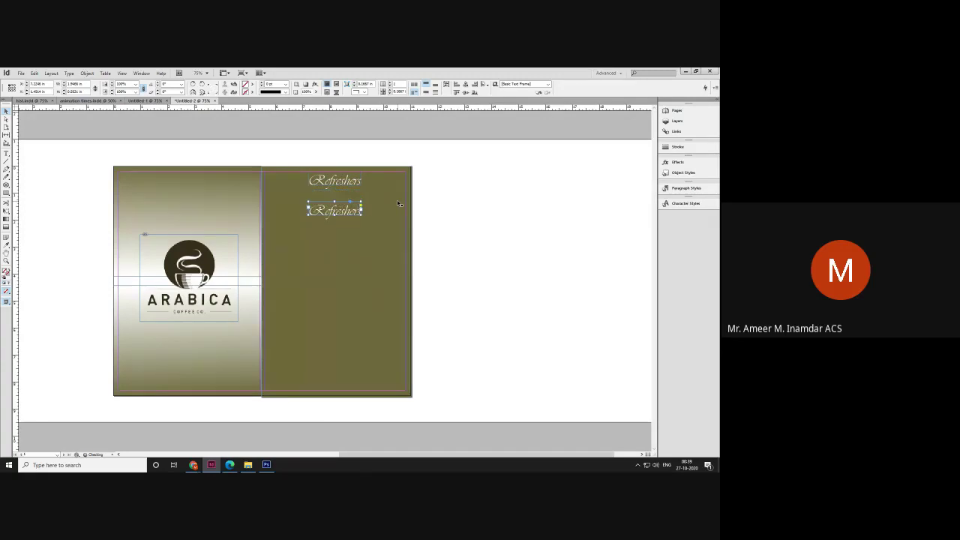
pyautogui.hotkey('shift', 'Down')
pyautogui.hotkey('shift', 'Down')
pyautogui.hotkey('shift', 'Down')
pyautogui.hotkey('shift', 'Down')
pyautogui.hotkey('shift', 'Down')
pyautogui.hotkey('shift', 'Down')
pyautogui.hotkey('shift', 'Down')
pyautogui.hotkey('shift', 'Down')
pyautogui.hotkey('shift', 'Down')
pyautogui.hotkey('shift', 'Down')
pyautogui.hotkey('shift', 'Down')
pyautogui.hotkey('shift', 'Down')
pyautogui.hotkey('shift', 'Down')
pyautogui.hotkey('shift', 'Down')
pyautogui.hotkey('shift', 'Down')
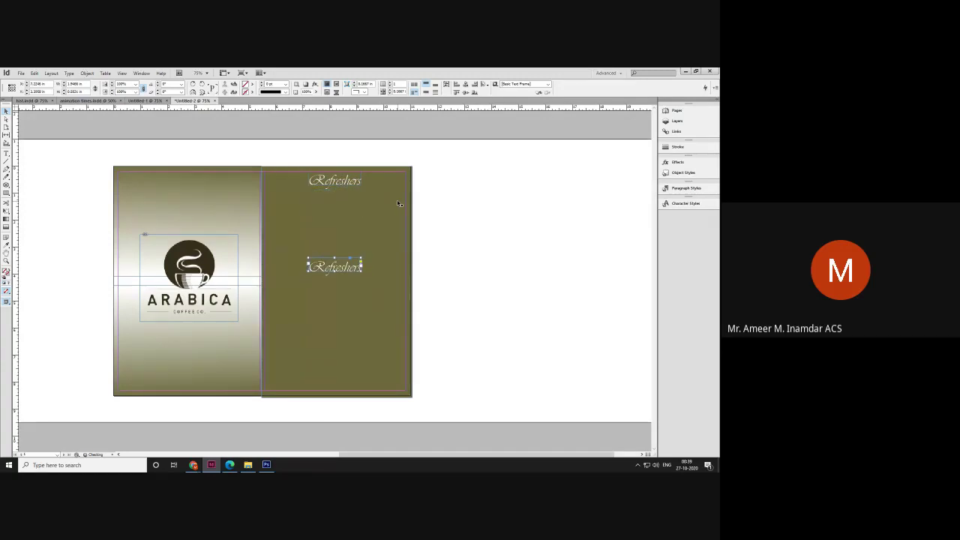
pyautogui.hotkey('shift', 'Up')
pyautogui.hotkey('shift', 'Up')
pyautogui.hotkey('shift', 'Up')
pyautogui.hotkey('shift', 'Up')
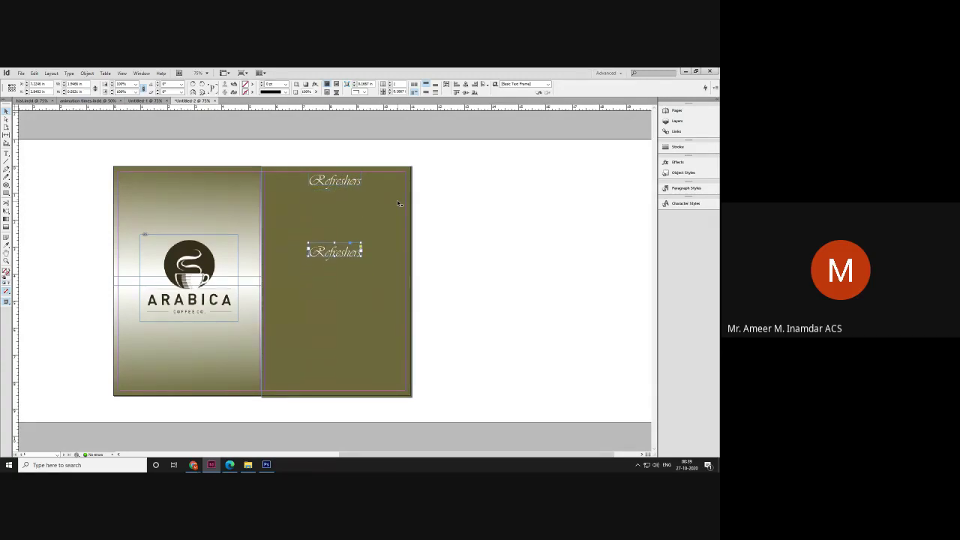
pyautogui.press('Up')
pyautogui.press('Up')
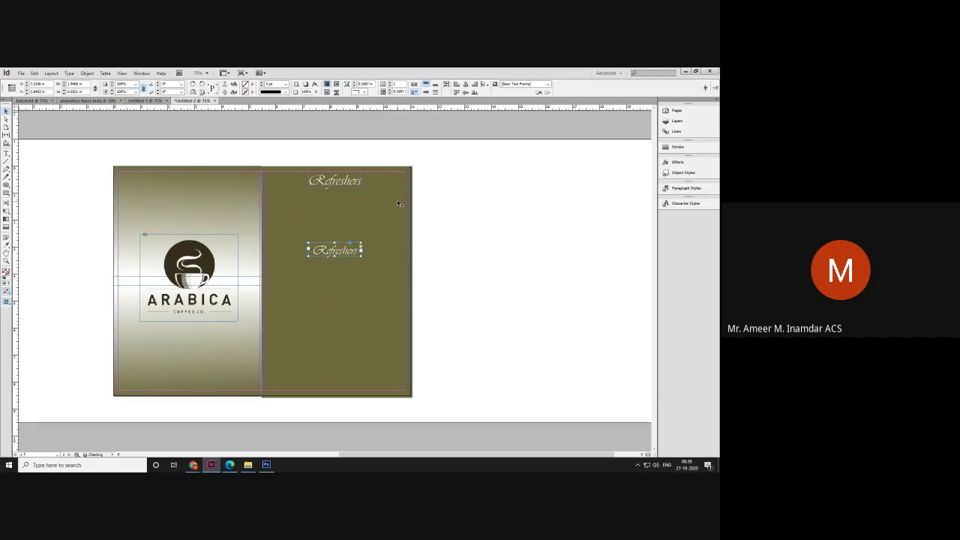
pyautogui.click(339, 181)
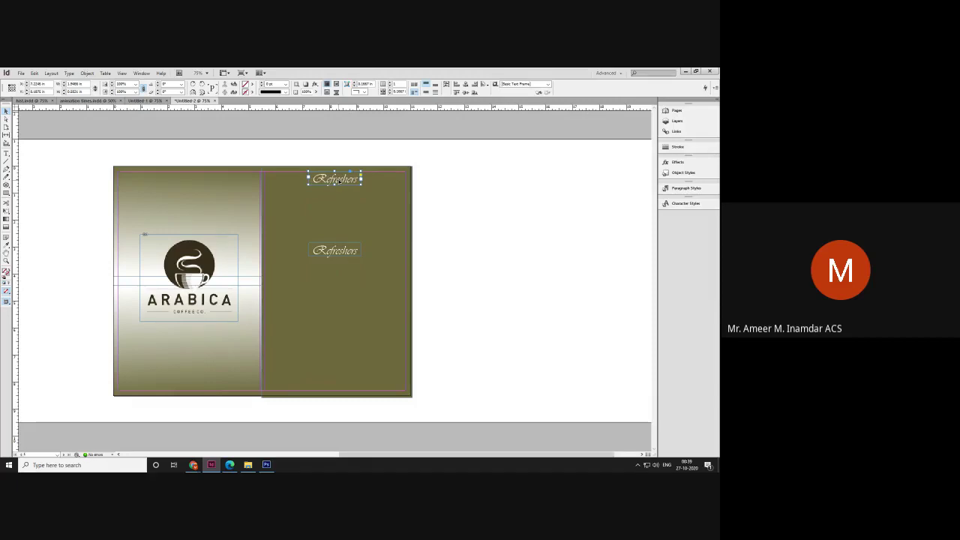
pyautogui.moveTo(350, 254); pyautogui.dragTo(352, 324)
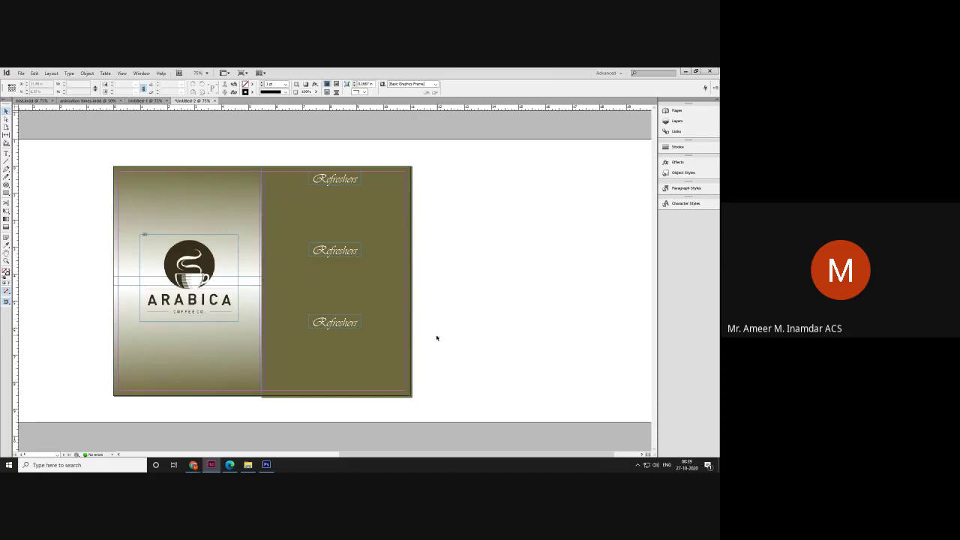
# Step: Select all three Refreshers headings and align their left edges, aligned to selection
pyautogui.scroll(1, 450, 187)
pyautogui.scroll(1, 450, 187)
pyautogui.scroll(-1, 450, 217)
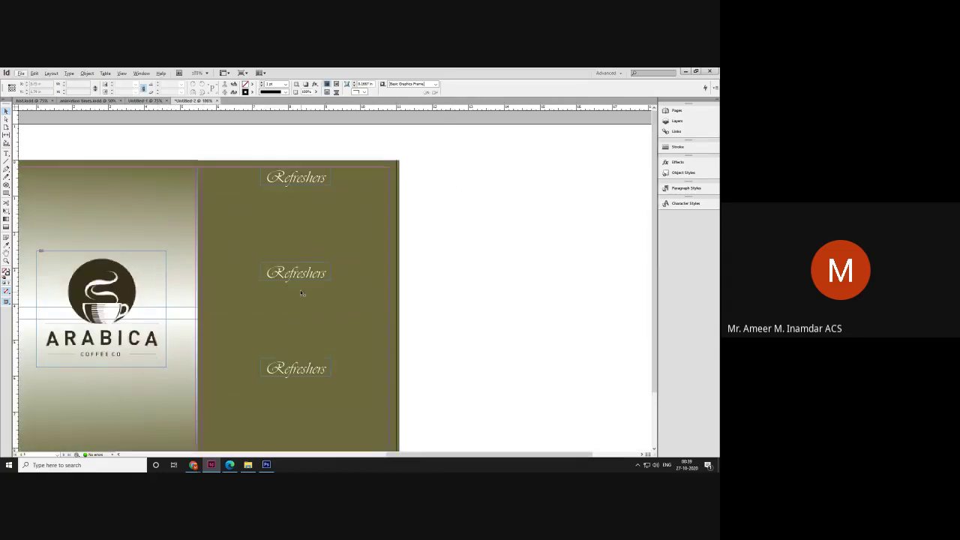
pyautogui.moveTo(311, 275); pyautogui.dragTo(310, 275)
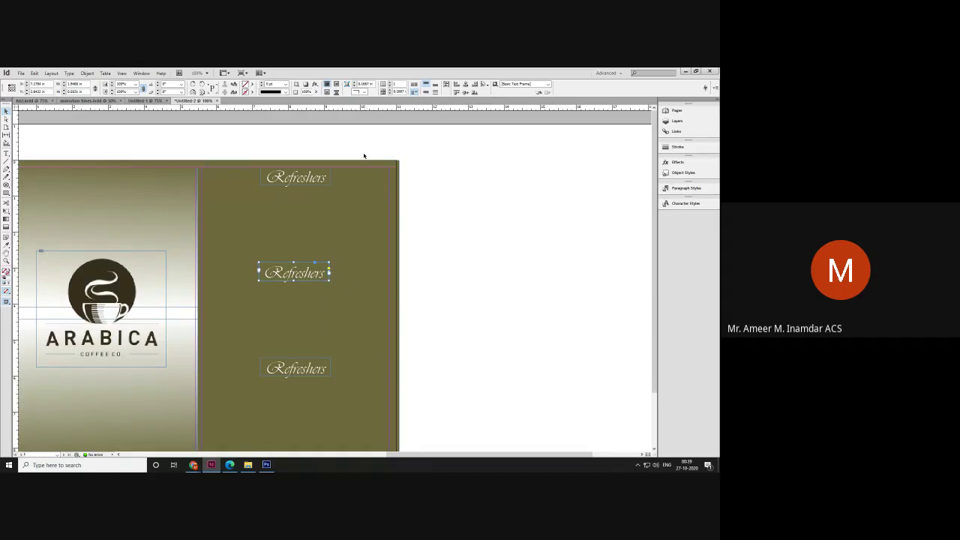
pyautogui.keyDown('shift'); pyautogui.click(313, 185); pyautogui.keyUp('shift')
pyautogui.keyDown('shift'); pyautogui.click(297, 369); pyautogui.keyUp('shift')
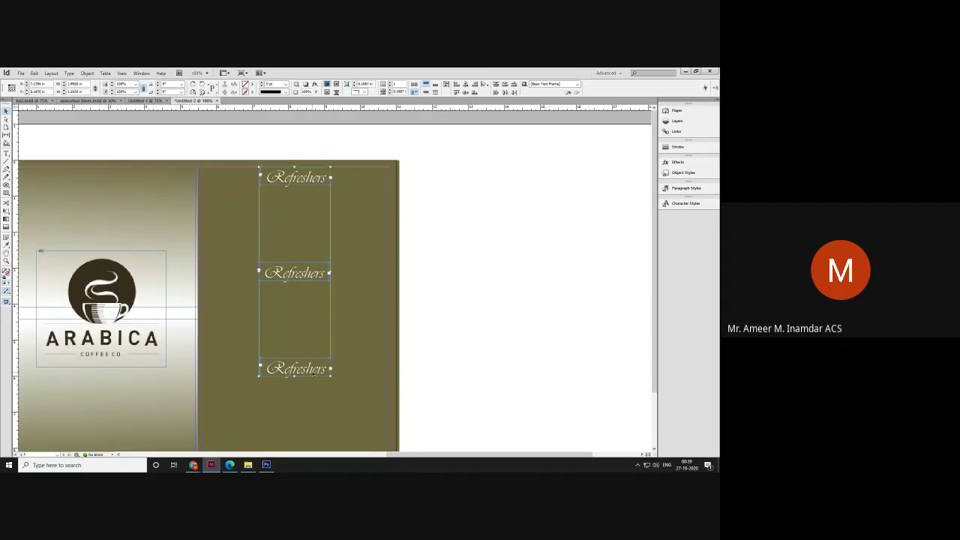
pyautogui.click(464, 85)
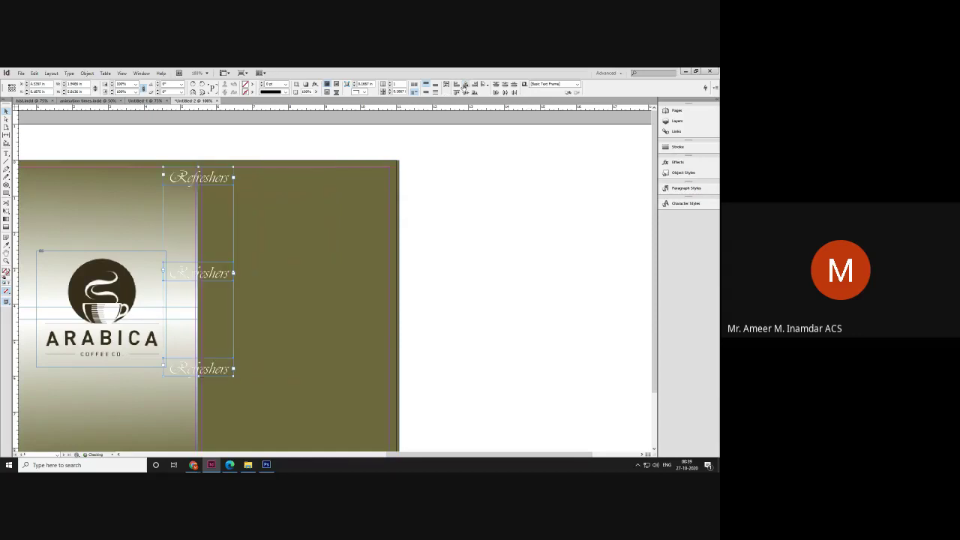
pyautogui.click(465, 85)
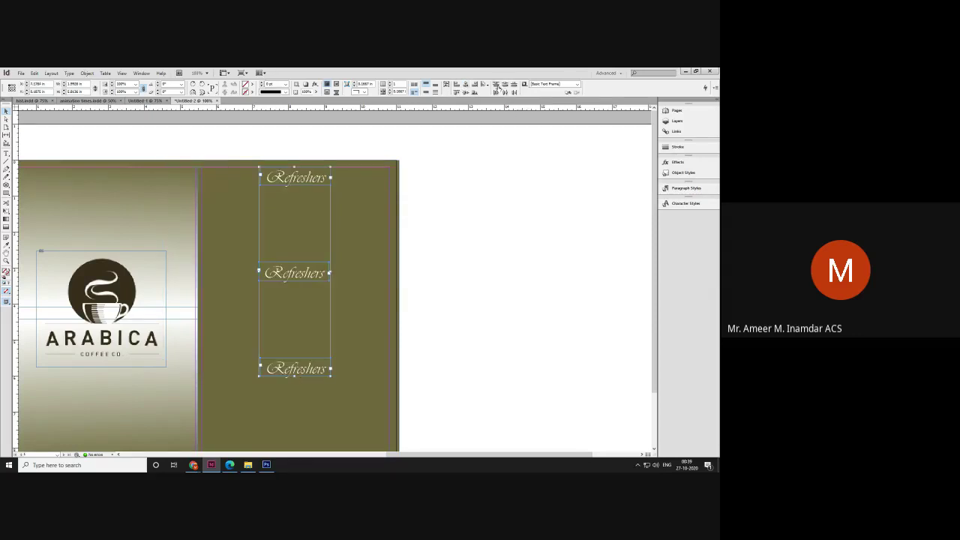
pyautogui.click(486, 84)
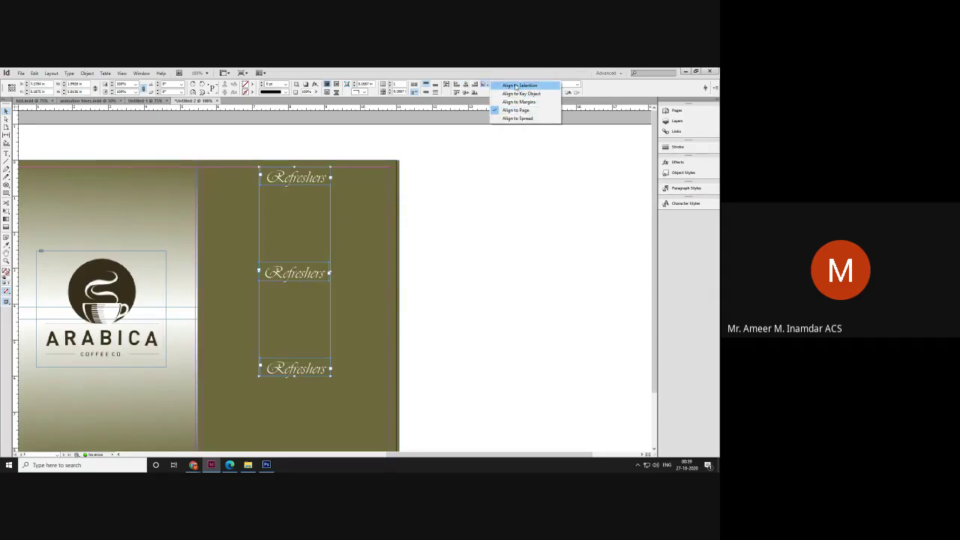
pyautogui.click(517, 84)
pyautogui.click(468, 87)
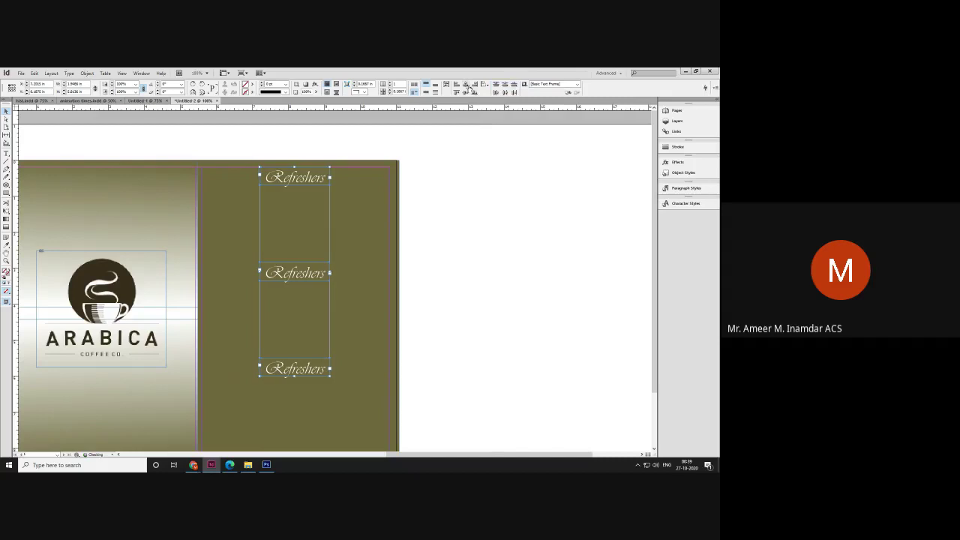
pyautogui.click(484, 238)
pyautogui.scroll(-1, 481, 351)
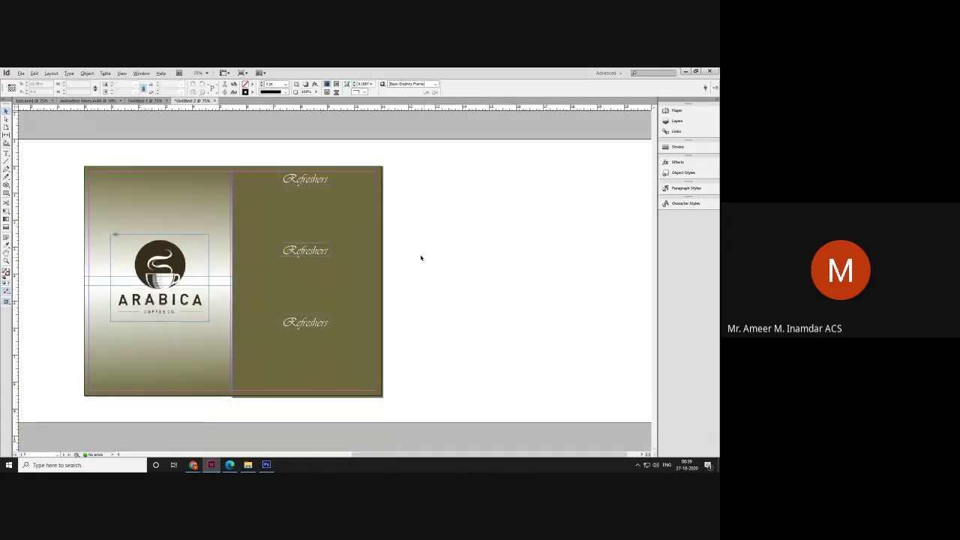
pyautogui.scroll(1, 393, 246)
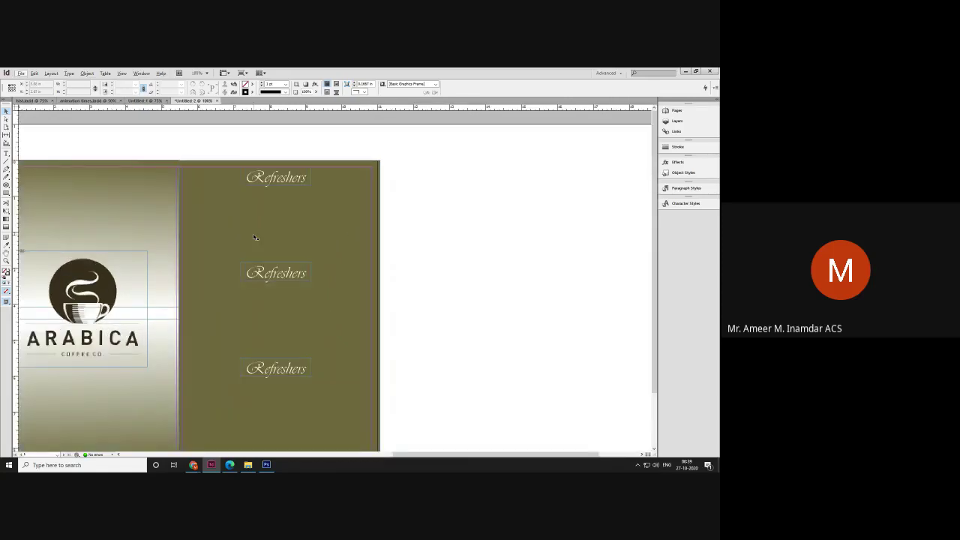
# Step: Draw a text frame across the olive panel below the top heading
pyautogui.hotkey('alt', 't')
pyautogui.press('Escape')
pyautogui.press('t')
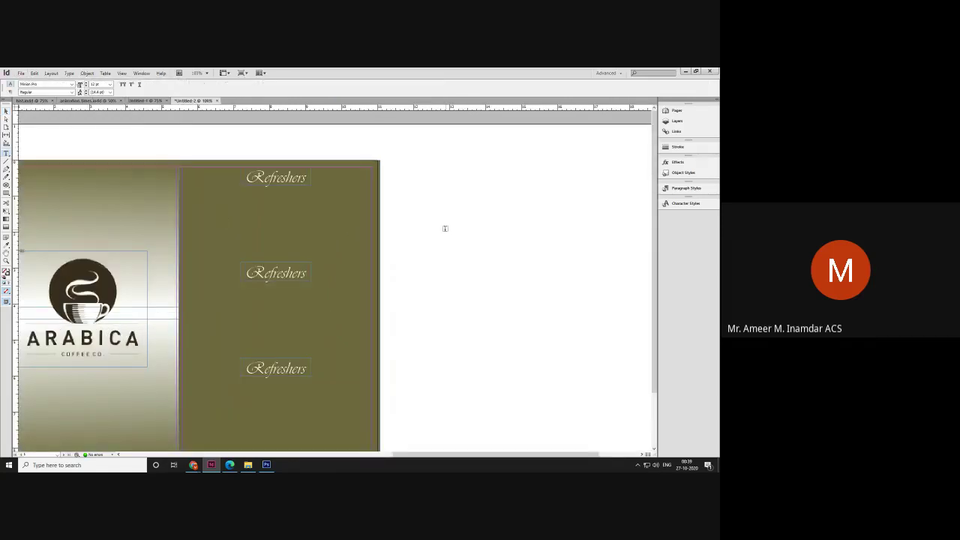
pyautogui.moveTo(183, 195); pyautogui.dragTo(358, 253)
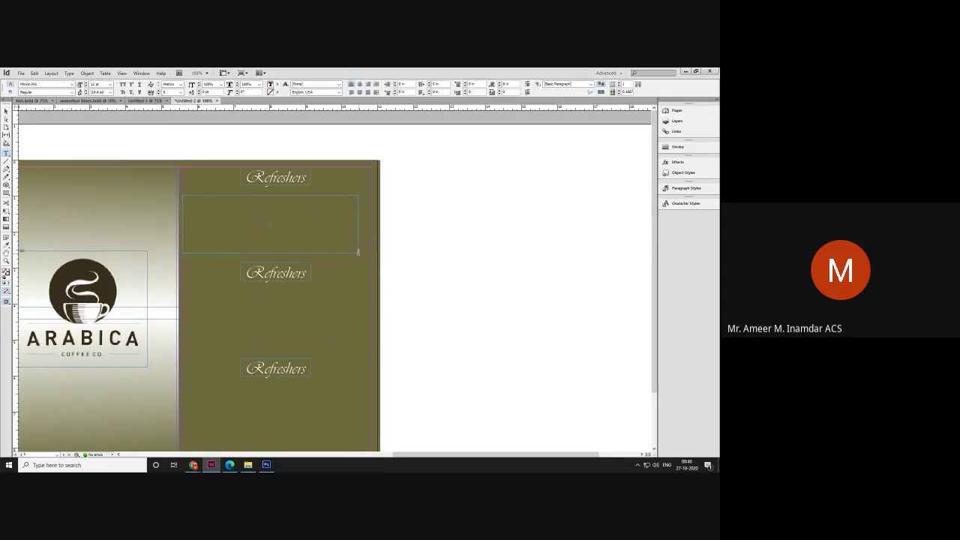
# Step: Position the empty frame, nudging it right and raising its top edge slightly
pyautogui.click(5, 110)
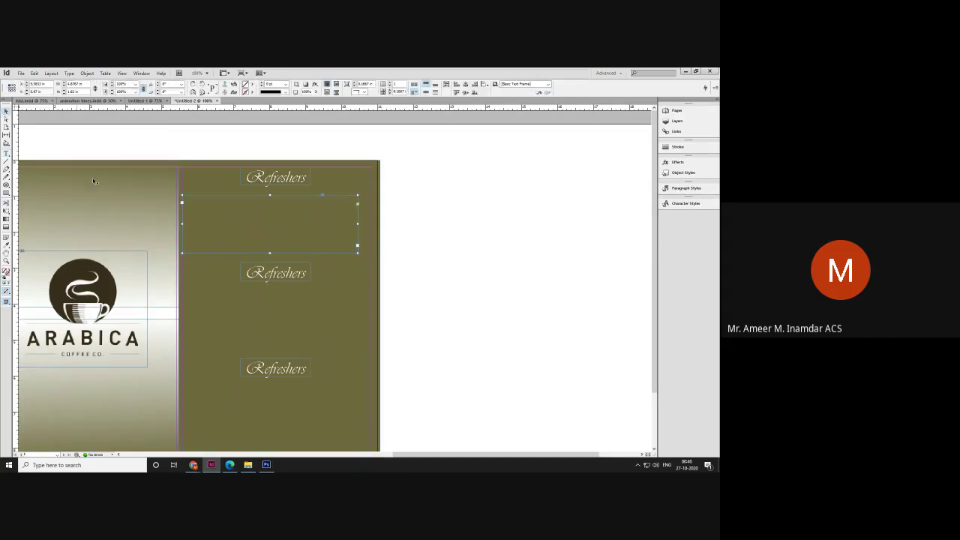
pyautogui.click(306, 181)
pyautogui.keyDown('shift'); pyautogui.click(313, 198); pyautogui.keyUp('shift')
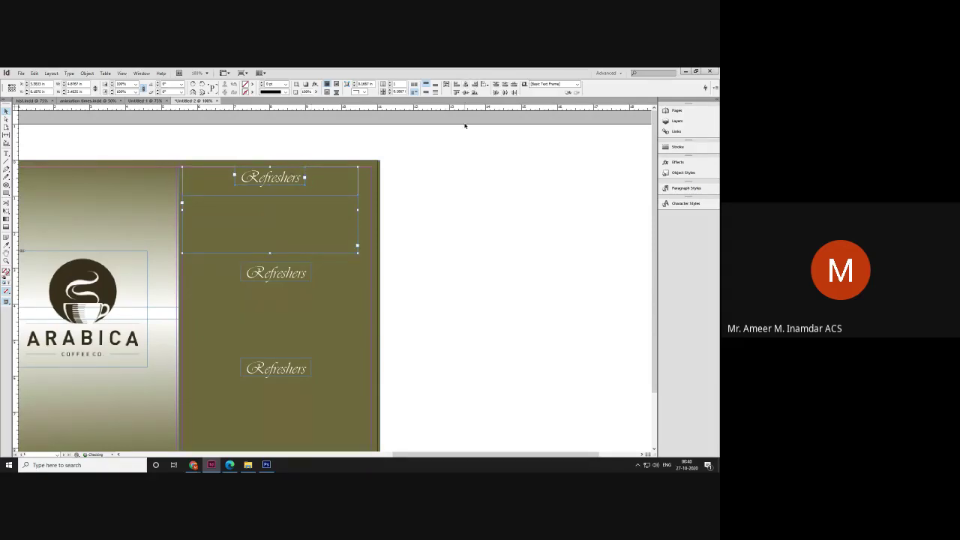
pyautogui.click(474, 226)
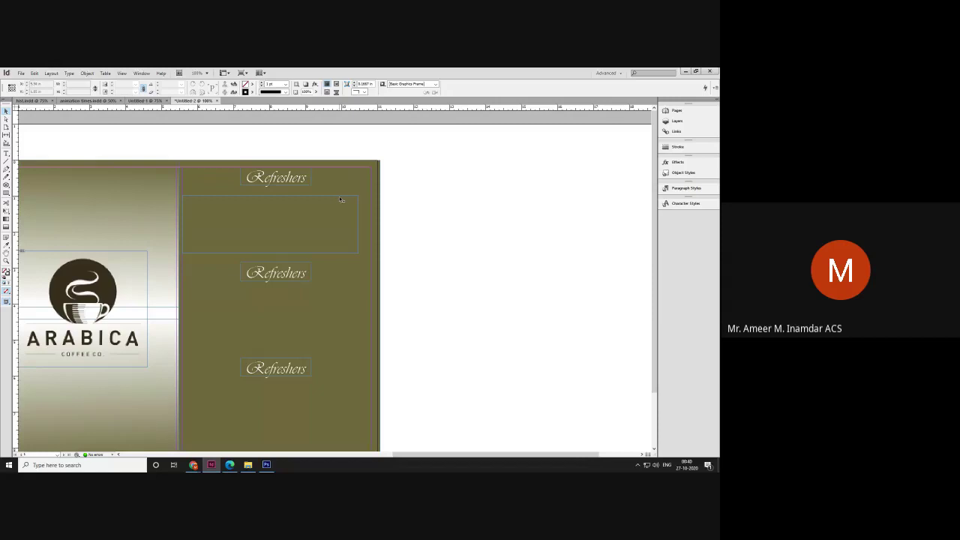
pyautogui.click(342, 200)
pyautogui.keyDown('shift'); pyautogui.click(303, 178); pyautogui.keyUp('shift')
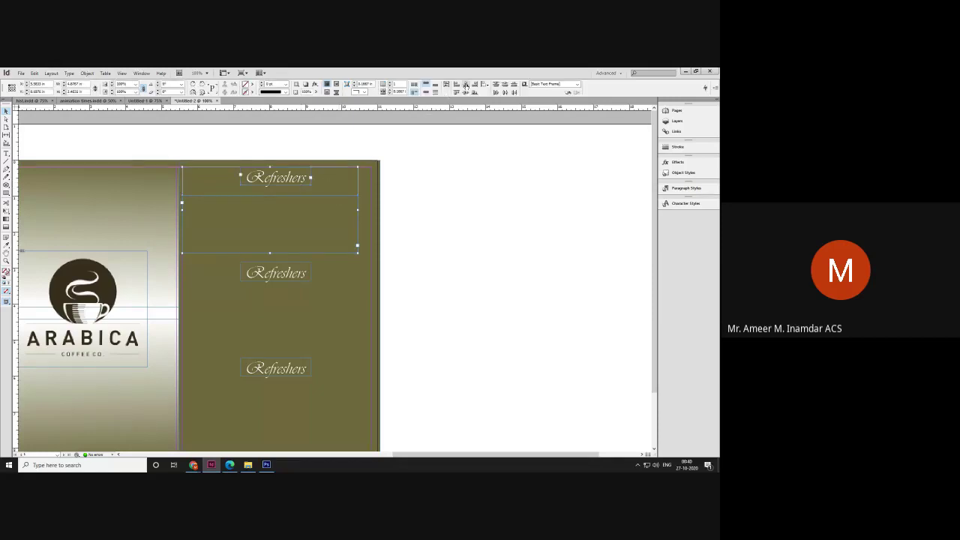
pyautogui.click(466, 85)
pyautogui.hotkey('ctrl', 'z')
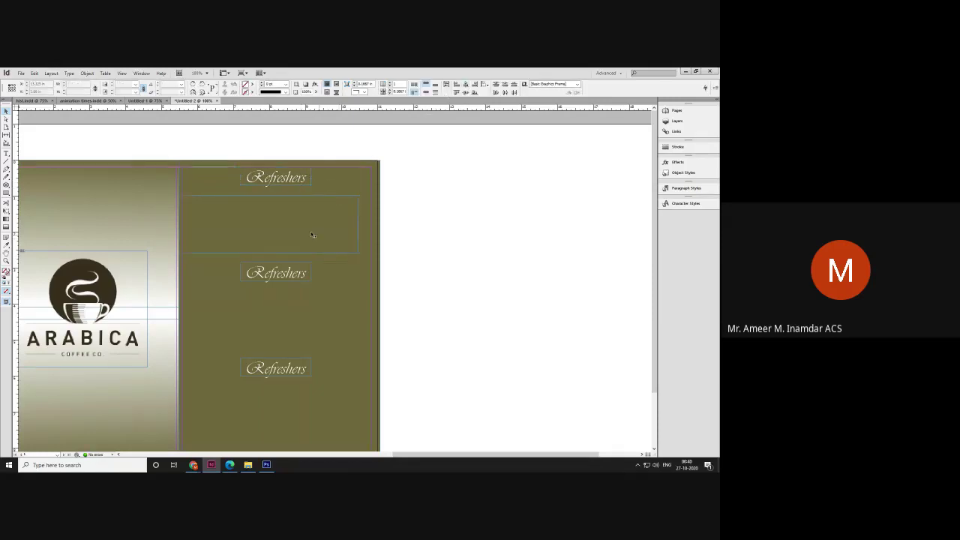
pyautogui.click(293, 196)
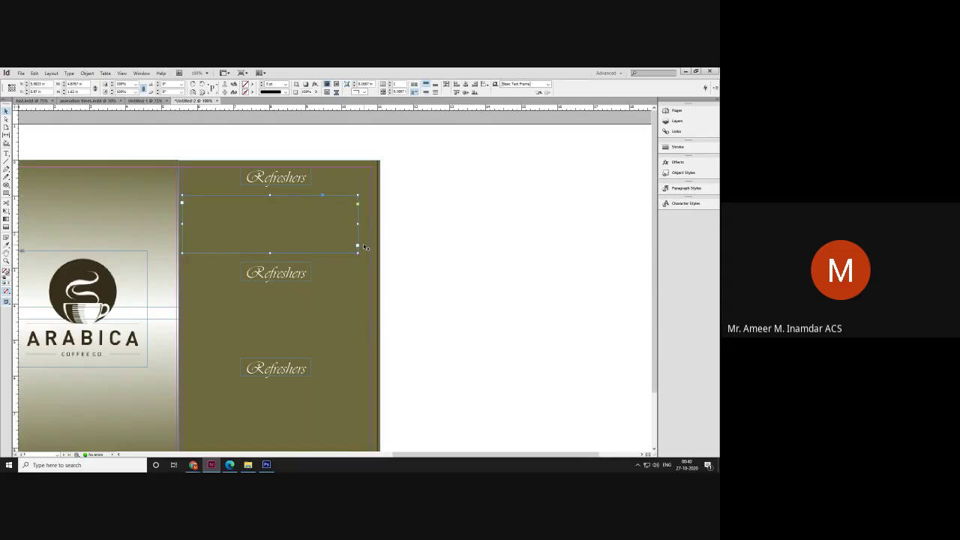
pyautogui.press('Right')
pyautogui.press('Right')
pyautogui.press('Right')
pyautogui.press('Right')
pyautogui.press('Right')
pyautogui.press('Right')
pyautogui.press('Right')
pyautogui.press('Right')
pyautogui.press('Right')
pyautogui.press('Right')
pyautogui.press('Right')
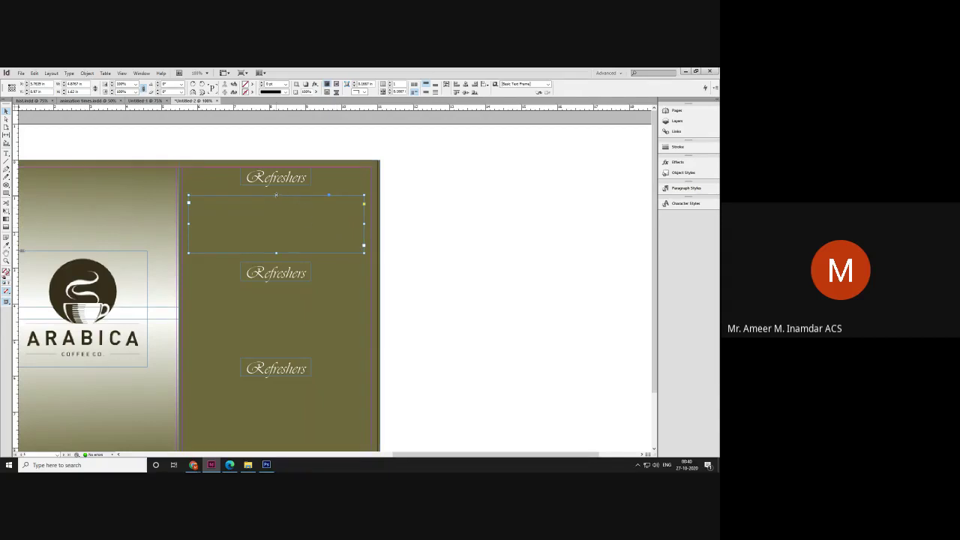
pyautogui.moveTo(276, 195); pyautogui.dragTo(276, 193)
# Step: Place the text cursor inside the empty frame
pyautogui.press('t')
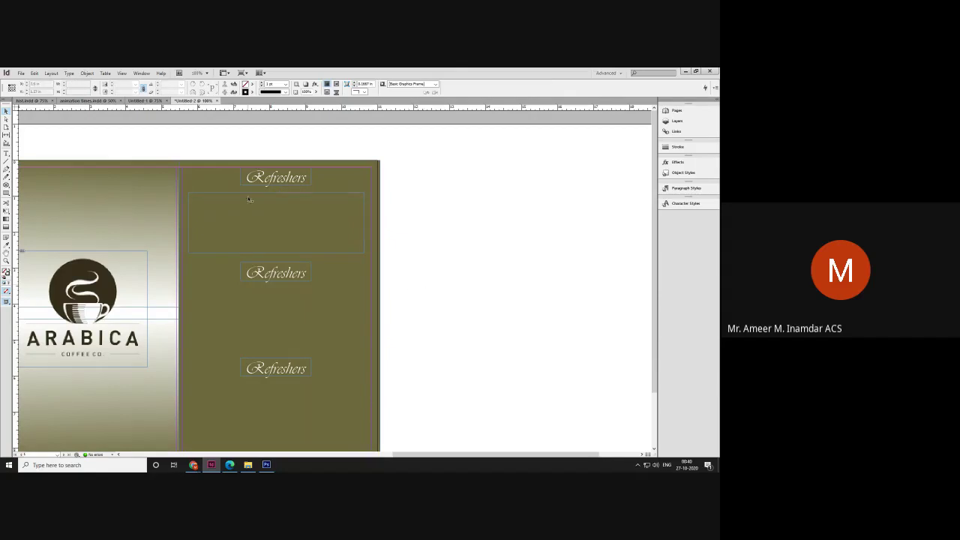
pyautogui.click(246, 199)
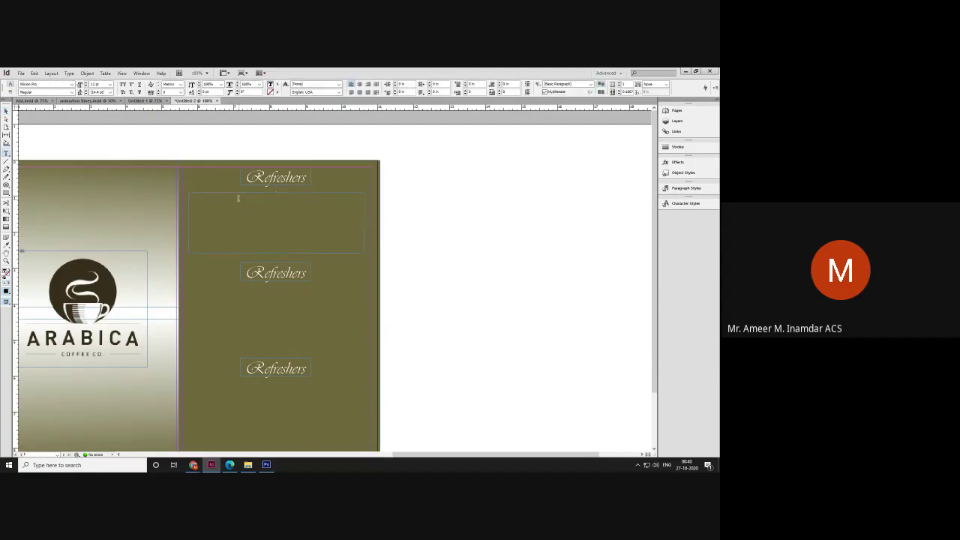
pyautogui.rightClick(239, 201)
pyautogui.click(229, 196)
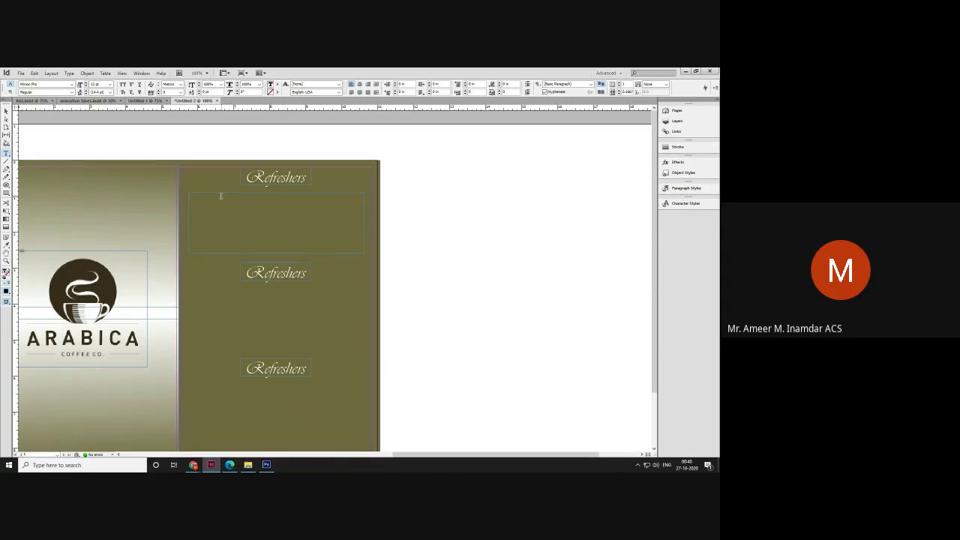
# Step: Enter Coffee in the empty frame under Refreshers, removing stray characters and adjusting its point size
pyautogui.click(221, 195)
pyautogui.press('Escape')
pyautogui.hotkey('ctrl', 'z')
pyautogui.hotkey('ctrl', 'z')
pyautogui.hotkey('ctrl', 'z')
pyautogui.hotkey('ctrl', 'shift', '.')
pyautogui.hotkey('ctrl', 'shift', '.')
pyautogui.hotkey('ctrl', 'shift', '.')
pyautogui.hotkey('ctrl', 'shift', '.')
pyautogui.hotkey('ctrl', 'shift', '.')
pyautogui.hotkey('ctrl', 'shift', '.')
pyautogui.hotkey('ctrl', 'shift', ',')
pyautogui.click(218, 196)
pyautogui.click(194, 197)
pyautogui.click(6, 111)
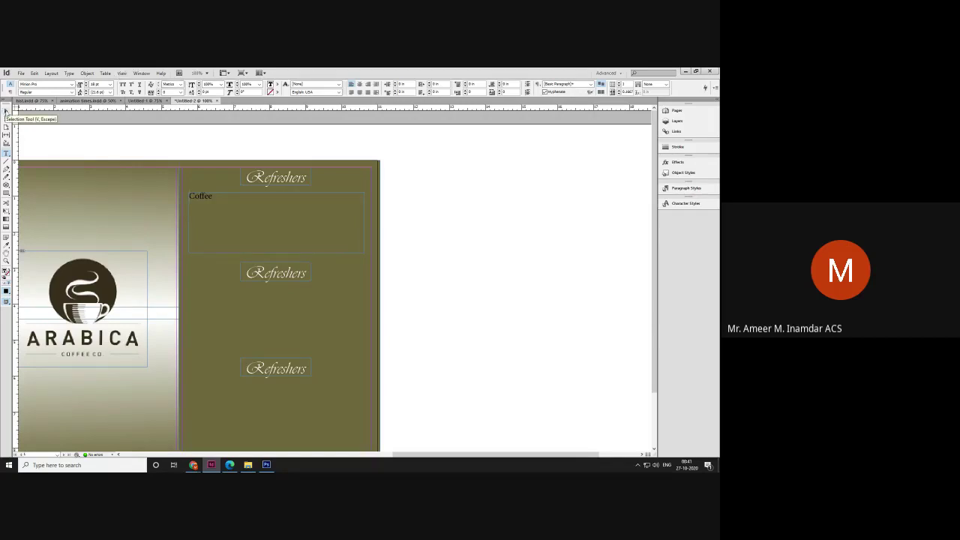
pyautogui.doubleClick(214, 197)
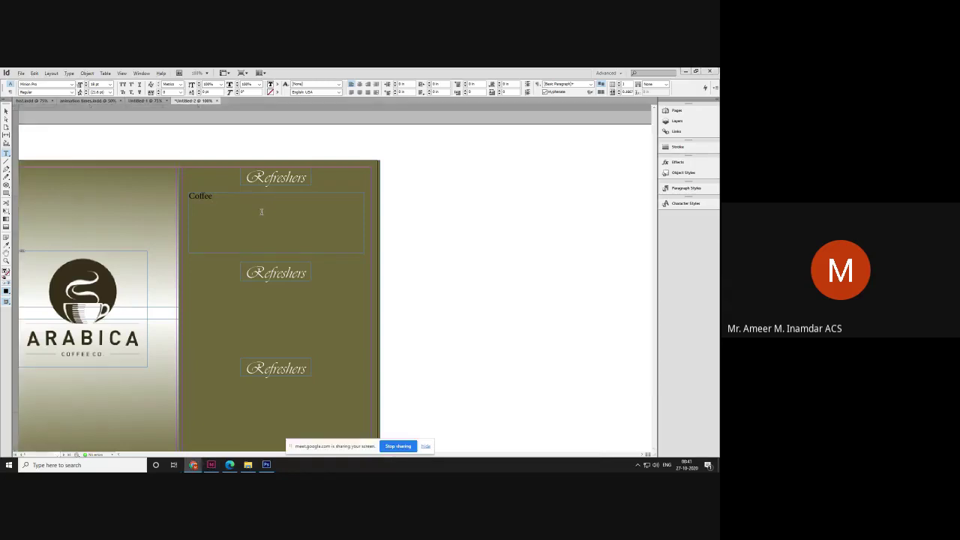
pyautogui.hotkey('alt', 'Tab')
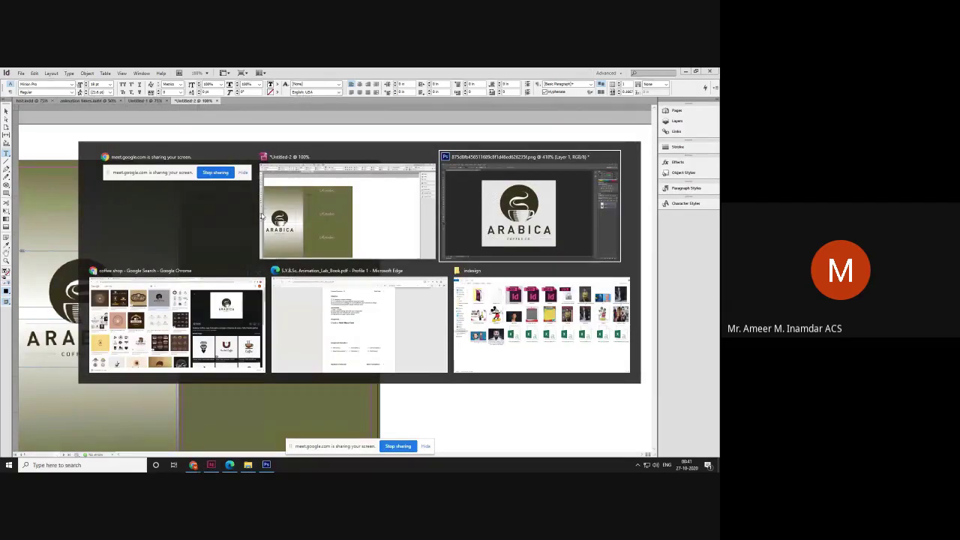
pyautogui.hotkey('alt', 'Tab')
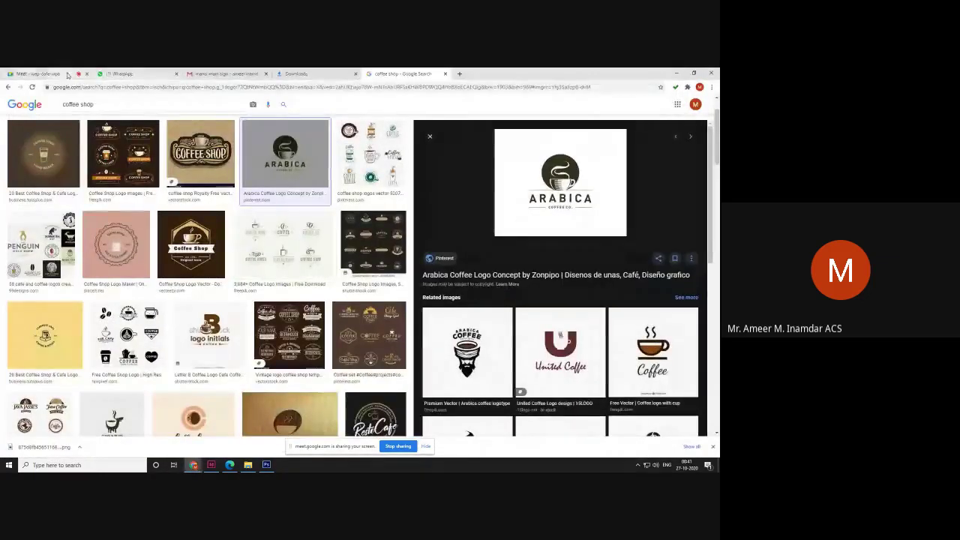
pyautogui.click(66, 75)
pyautogui.click(352, 353)
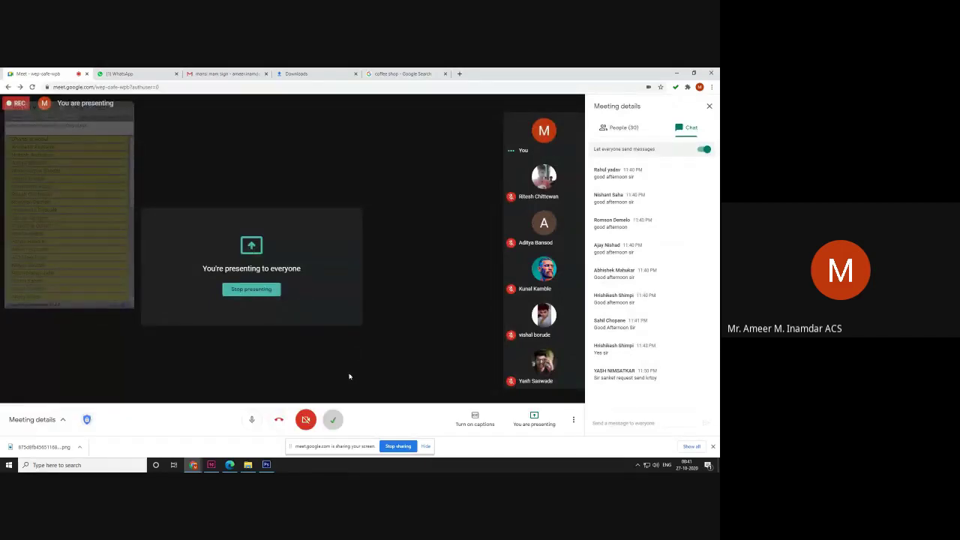
pyautogui.click(211, 465)
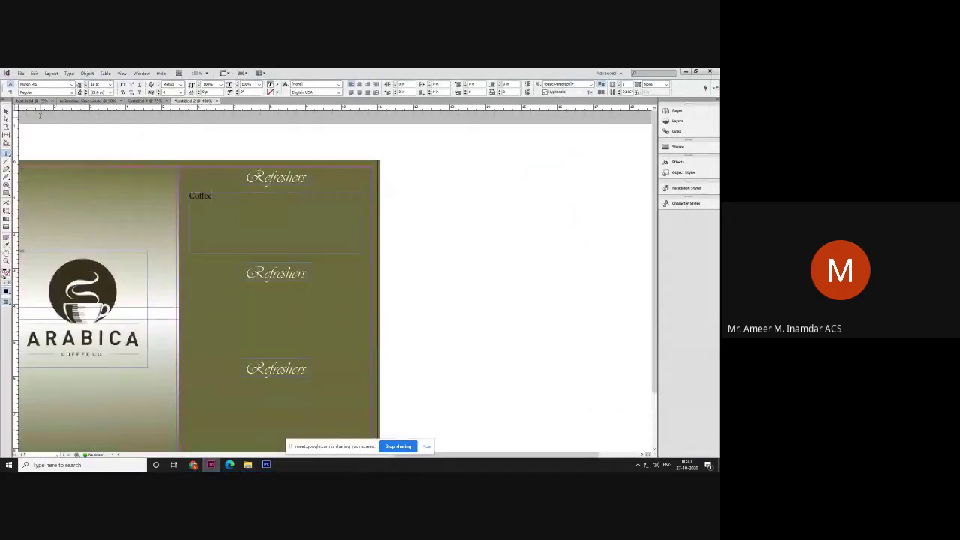
# Step: Highlight the word Coffee and compare its Minion Pro font with the heading's Vivaldi font
pyautogui.click(6, 111)
pyautogui.click(212, 196)
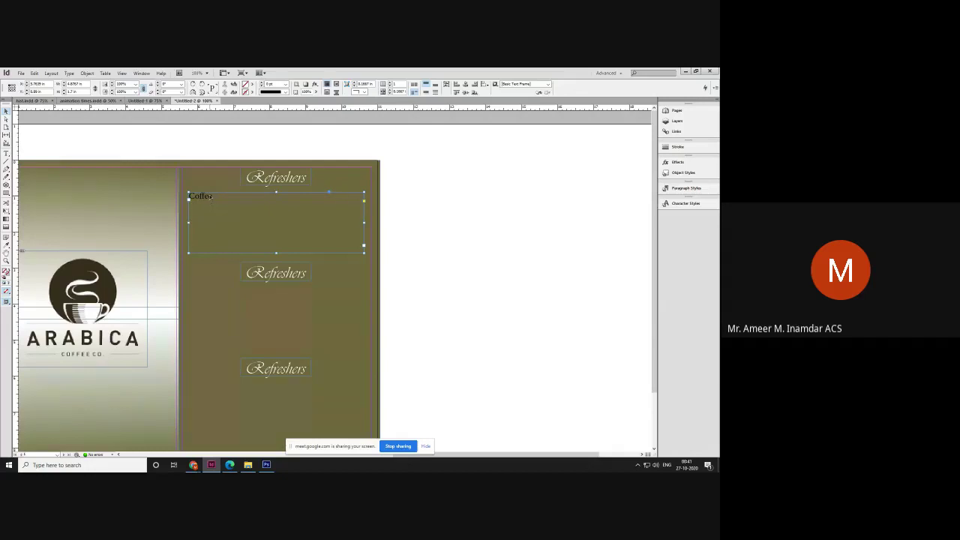
pyautogui.doubleClick(212, 198)
pyautogui.moveTo(217, 196); pyautogui.dragTo(124, 197)
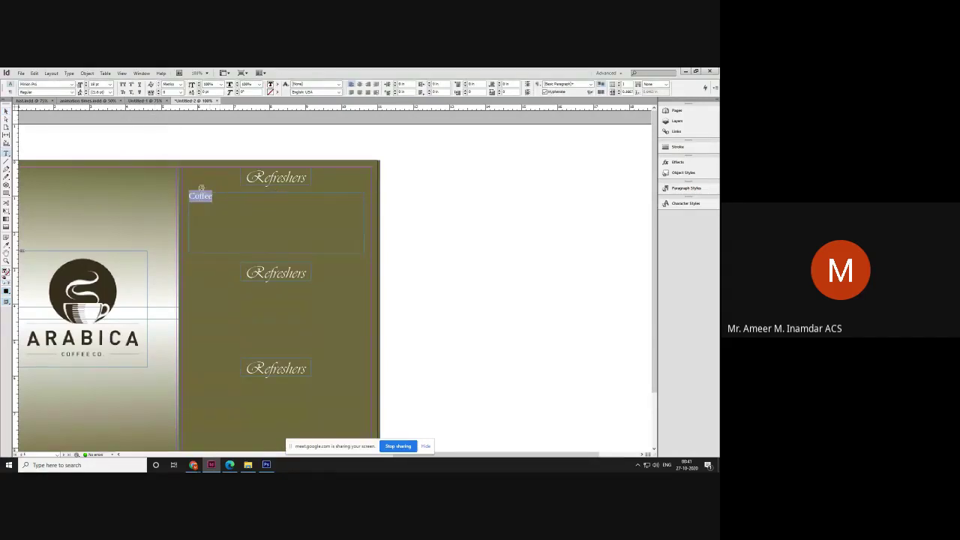
pyautogui.click(276, 178)
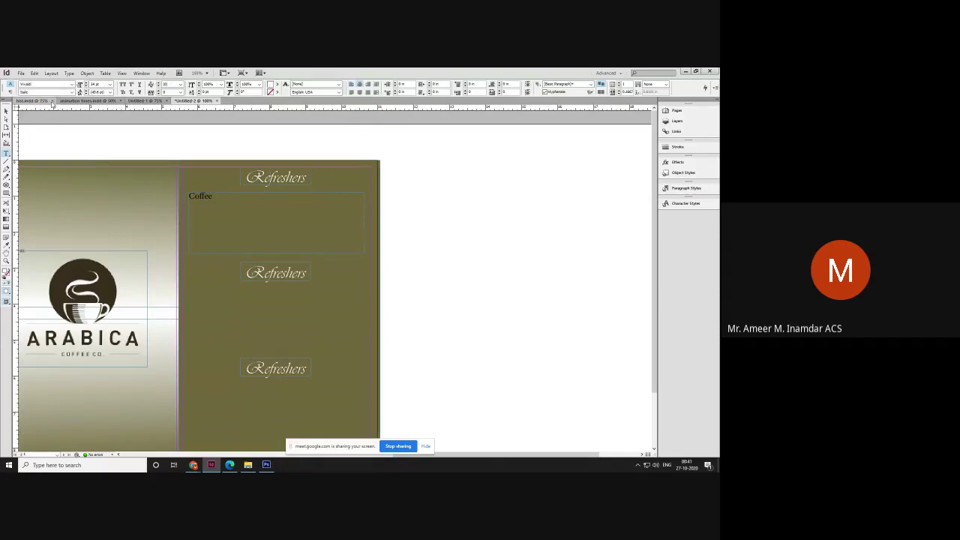
pyautogui.doubleClick(38, 84)
pyautogui.moveTo(213, 197); pyautogui.dragTo(189, 197)
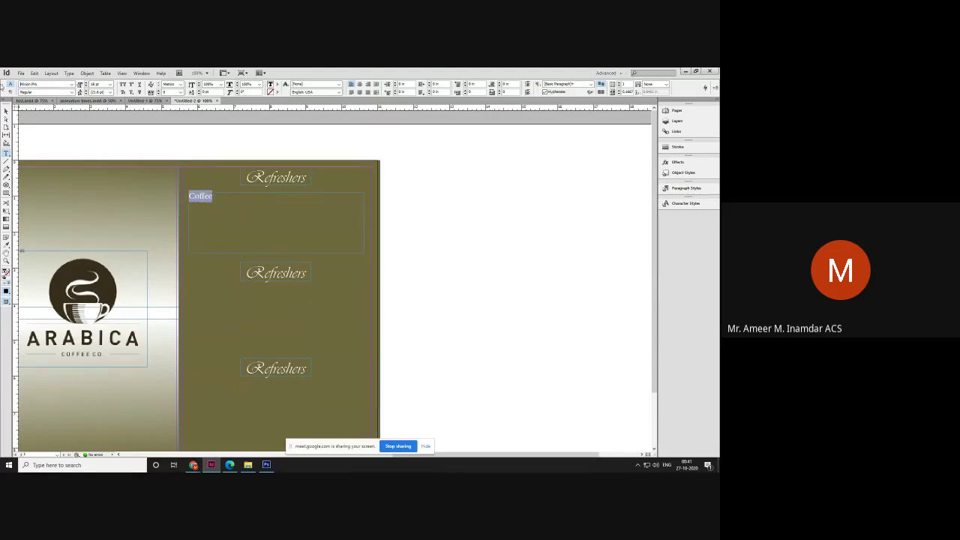
pyautogui.press('BackSpace')
pyautogui.hotkey('ctrl', 'z')
pyautogui.click(33, 84)
pyautogui.press('Escape')
# Step: Try Elephant, then set Coffee in Mistral and enlarge it one size step
pyautogui.click(72, 84)
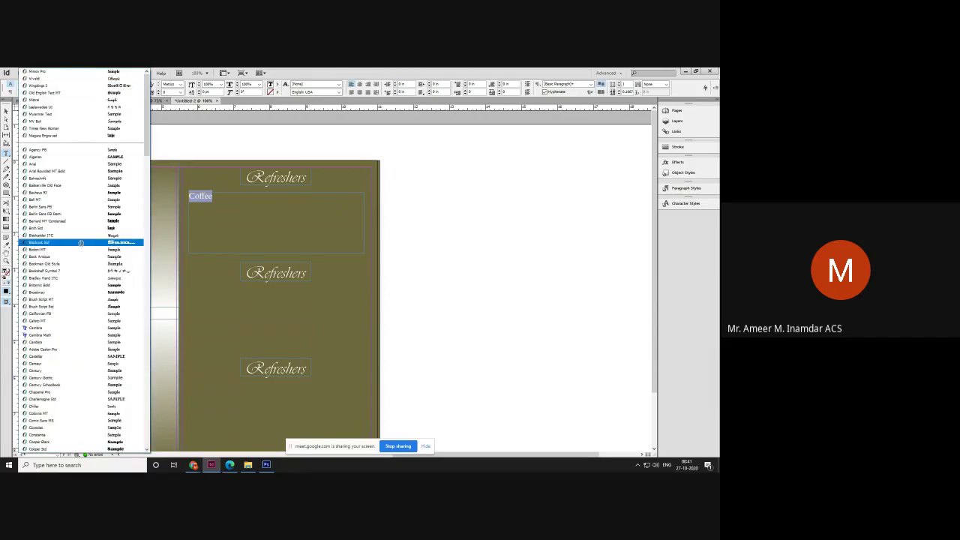
pyautogui.scroll(-3, 80, 242)
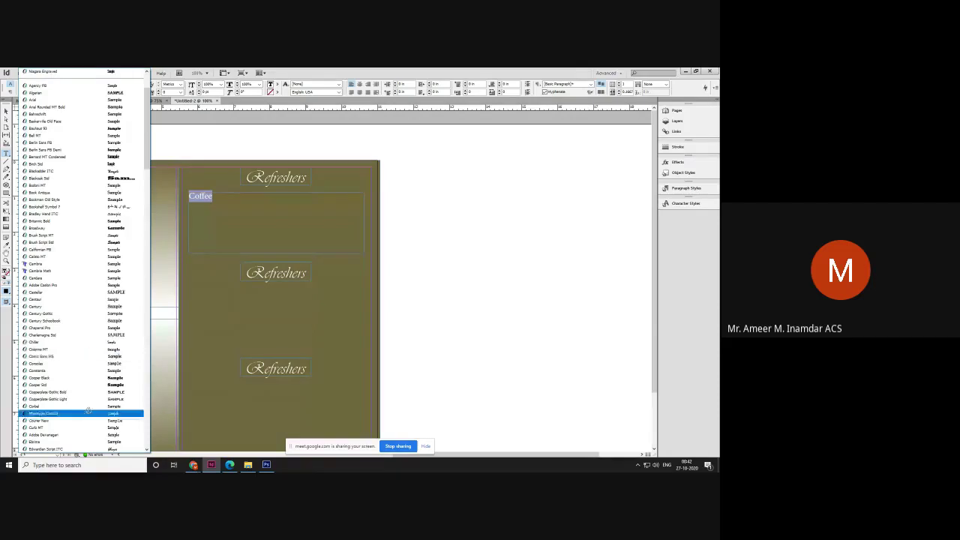
pyautogui.click(88, 449)
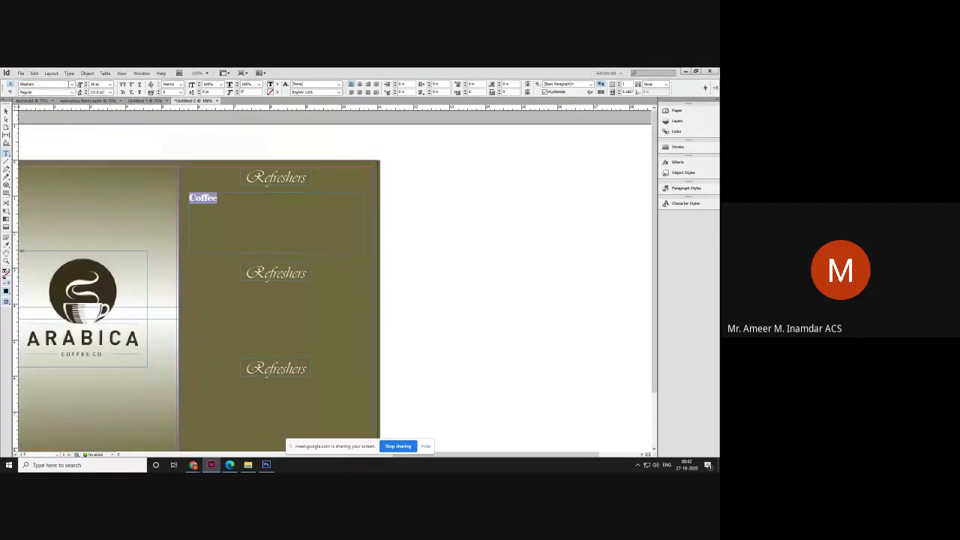
pyautogui.click(73, 84)
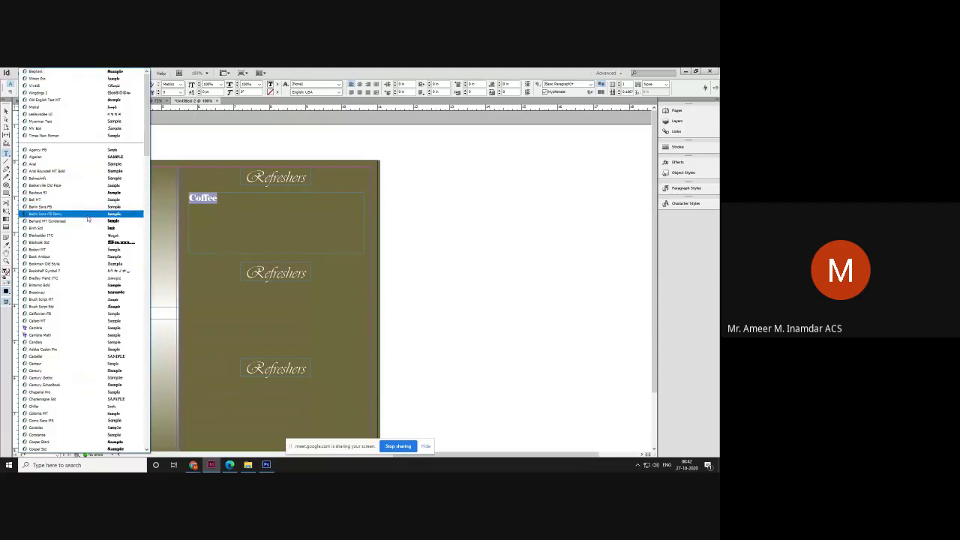
pyautogui.click(79, 111)
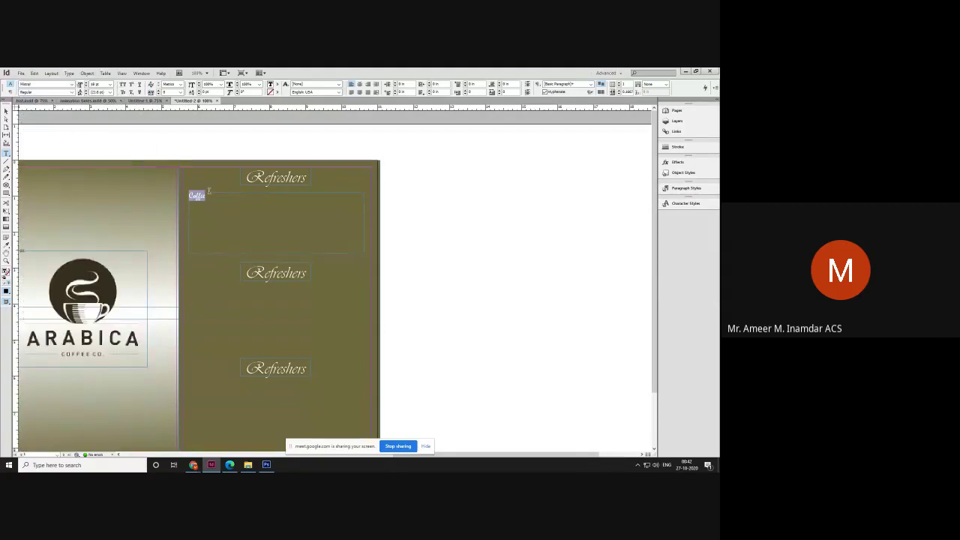
pyautogui.click(217, 197)
pyautogui.hotkey('ctrl', 'a')
pyautogui.hotkey('ctrl', 'shift', '.')
pyautogui.click(6, 111)
# Step: Change the Coffee text fill to the [Paper] white swatch
pyautogui.click(491, 253)
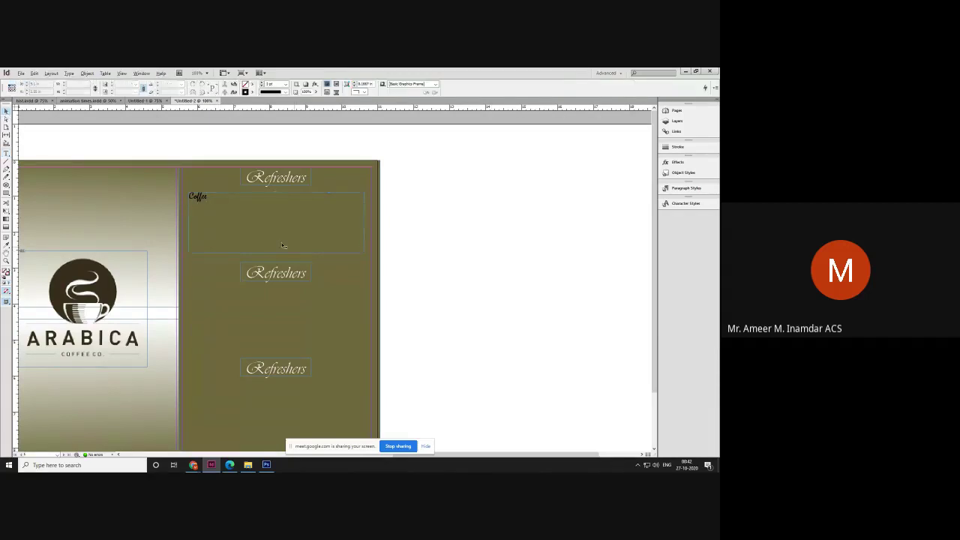
pyautogui.scroll(2, 214, 208)
pyautogui.click(191, 193)
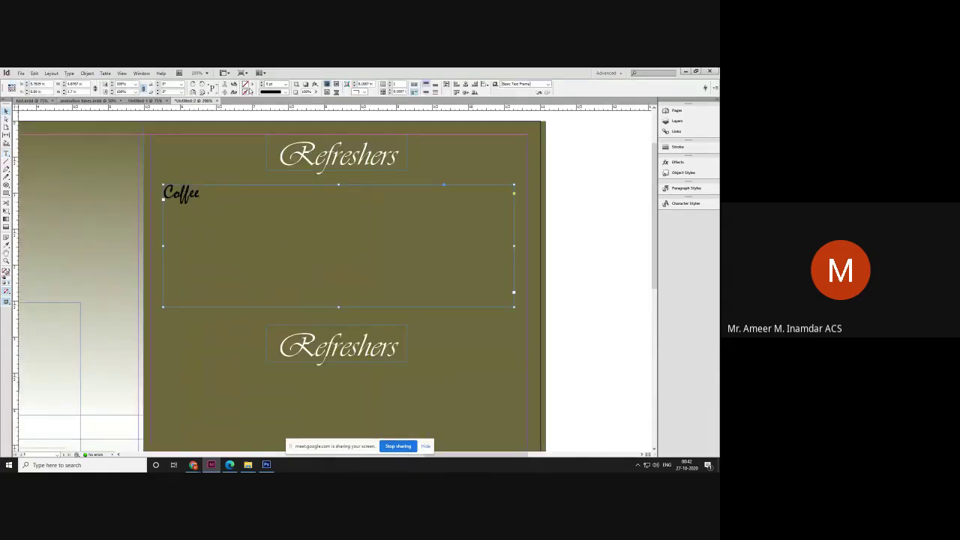
pyautogui.click(252, 84)
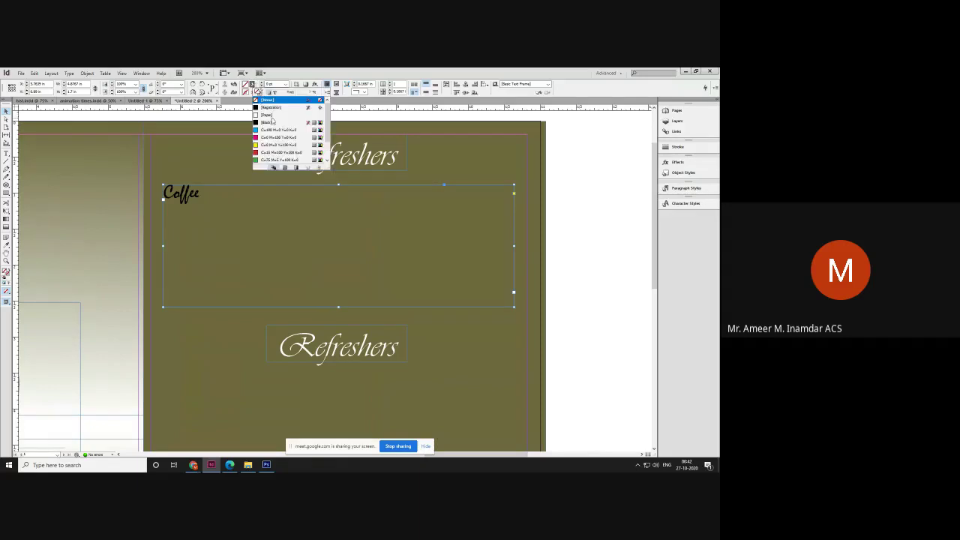
pyautogui.click(267, 122)
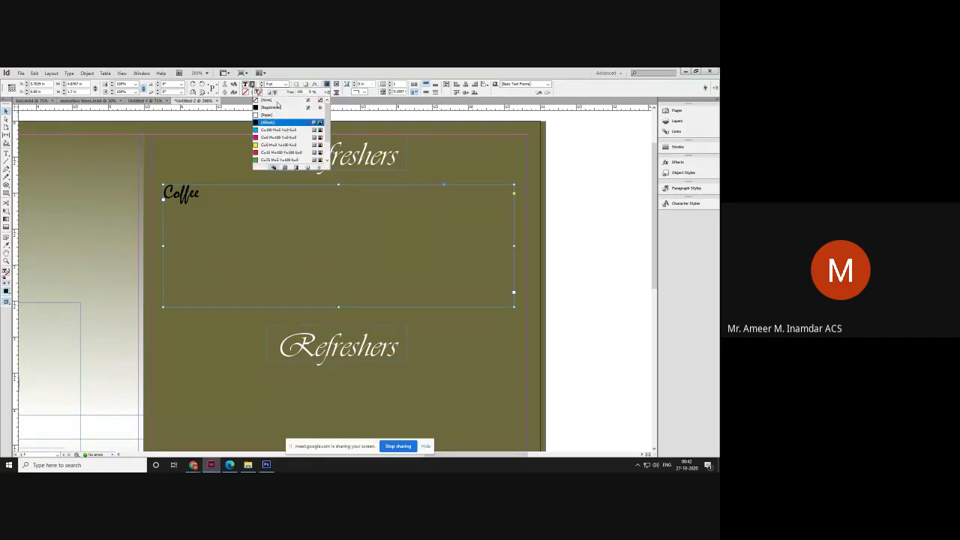
pyautogui.click(269, 115)
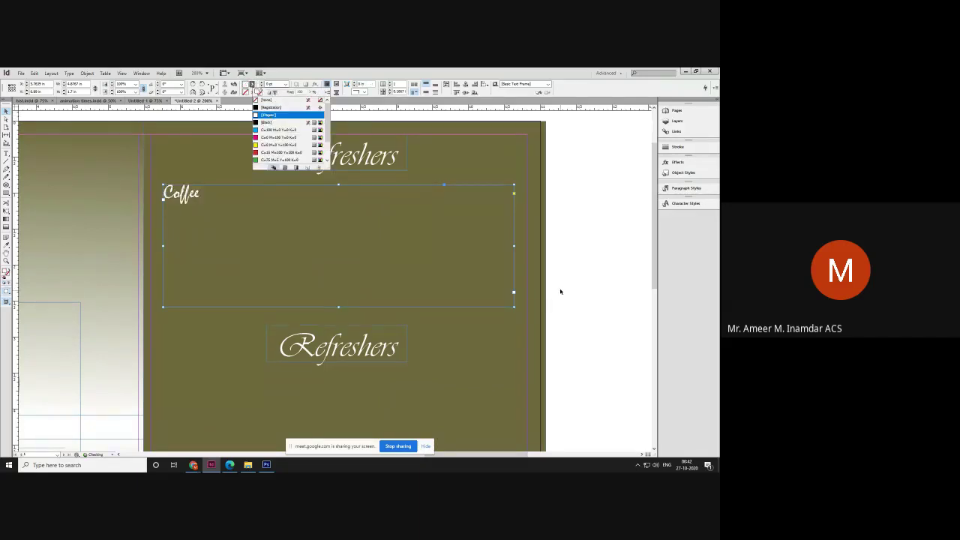
pyautogui.doubleClick(202, 195)
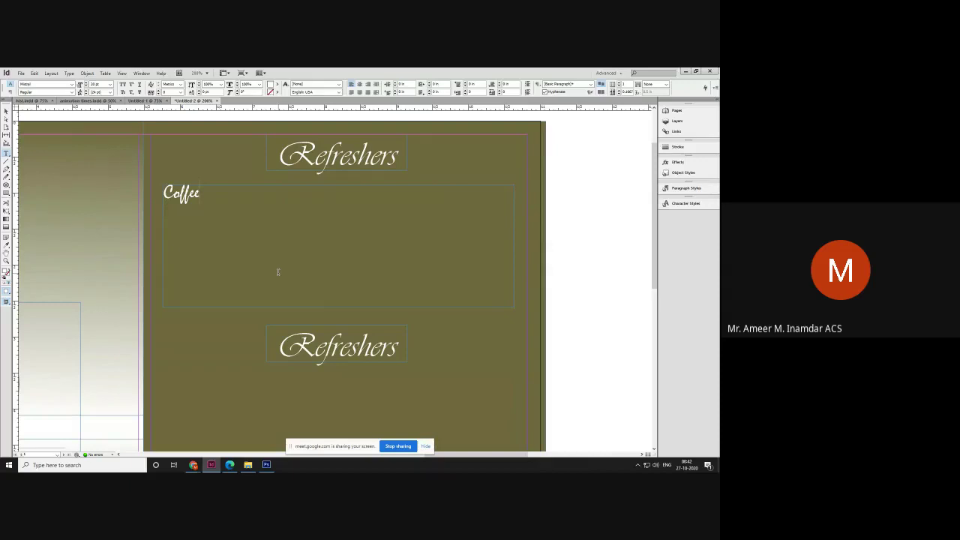
# Step: Type the price rs25 right after Coffee, fixing a mistyped 12, and select all the frame's text
pyautogui.write('12')
pyautogui.press('BackSpace')
pyautogui.press('BackSpace')
pyautogui.write('25')
pyautogui.write('r')
pyautogui.write('s')
pyautogui.hotkey('ctrl', 'a')
pyautogui.click(68, 73)
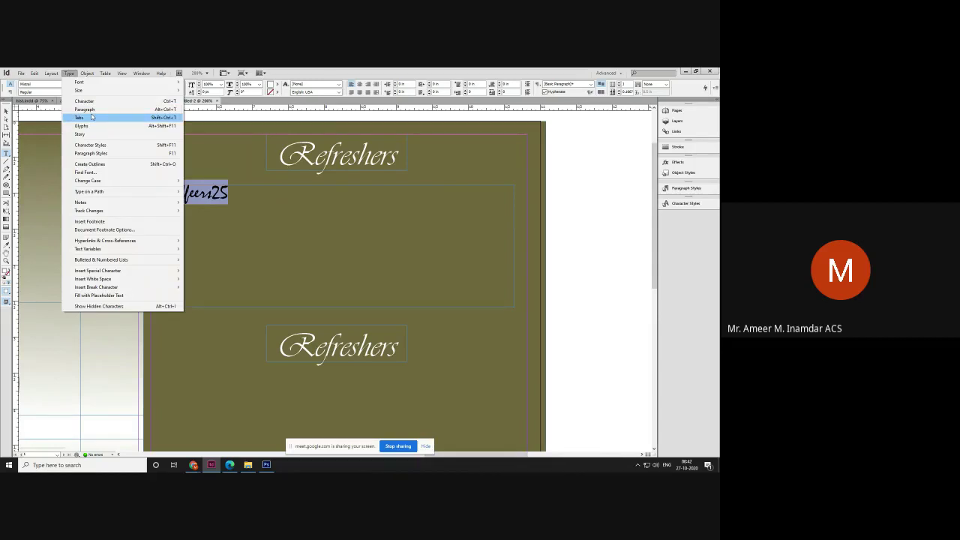
# Step: Add a tab stop near the frame's right edge with a '.' dot leader for the price
pyautogui.click(91, 118)
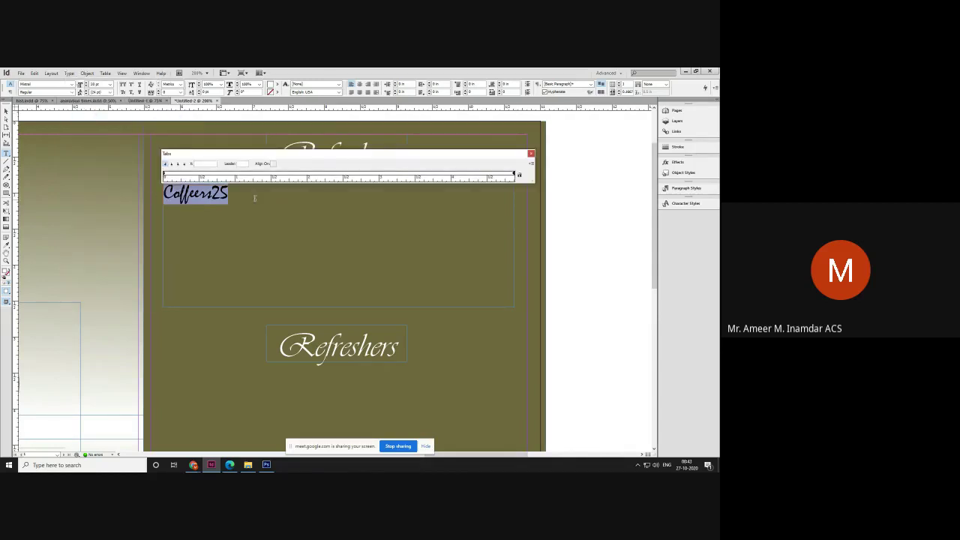
pyautogui.moveTo(247, 175); pyautogui.dragTo(462, 177)
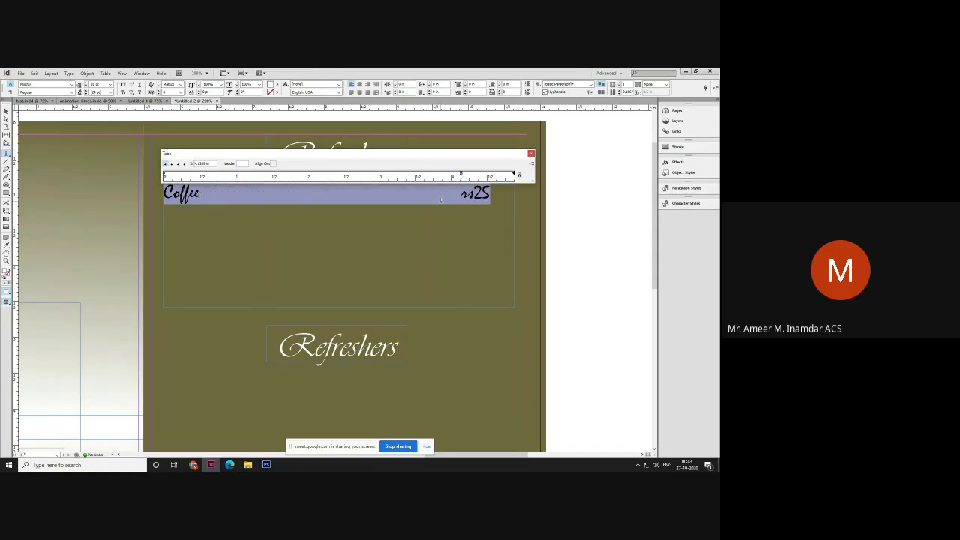
pyautogui.moveTo(461, 175); pyautogui.dragTo(470, 176)
pyautogui.write('.')
pyautogui.press('Return')
pyautogui.click(531, 154)
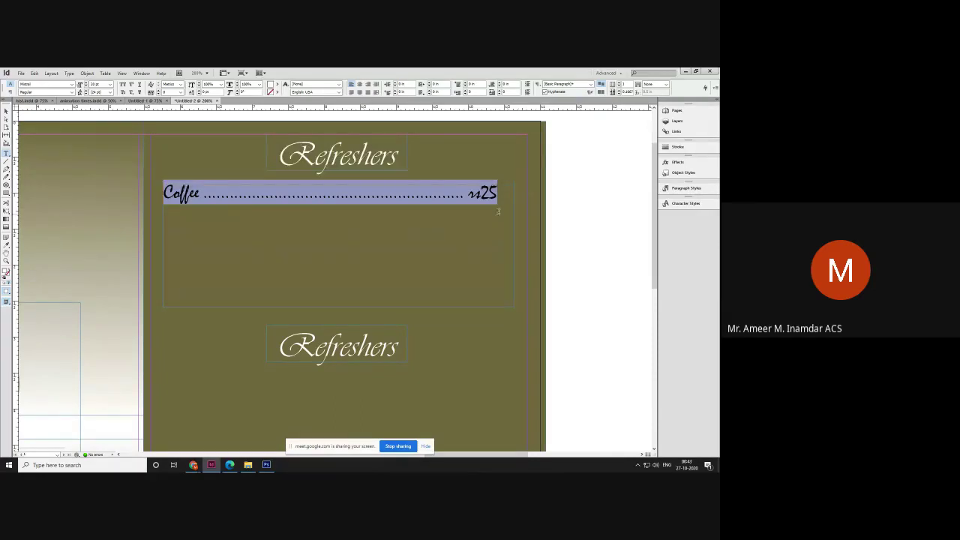
# Step: Start a Tea line below with a dotted tab leader followed by rs
pyautogui.click(501, 204)
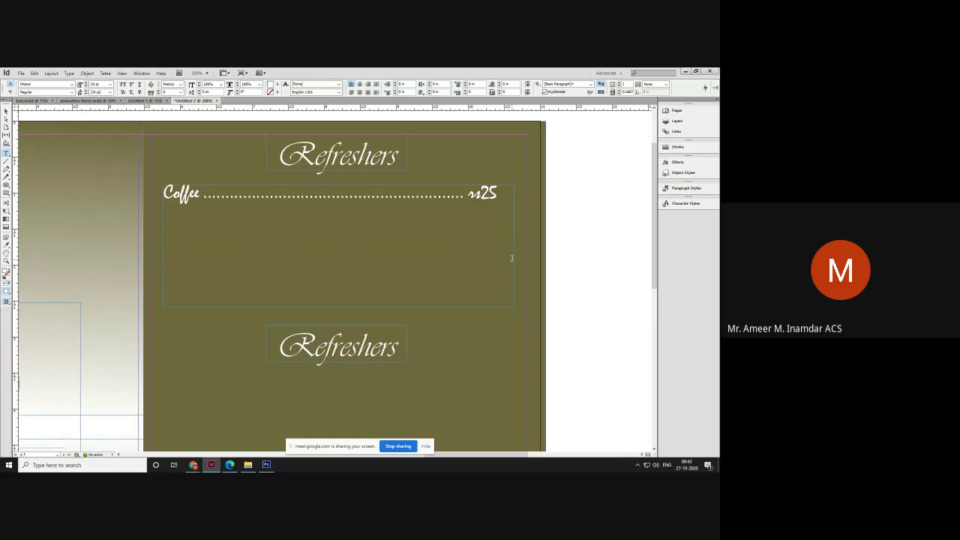
pyautogui.write('Tea')
pyautogui.press('Tab')
pyautogui.write('rs')
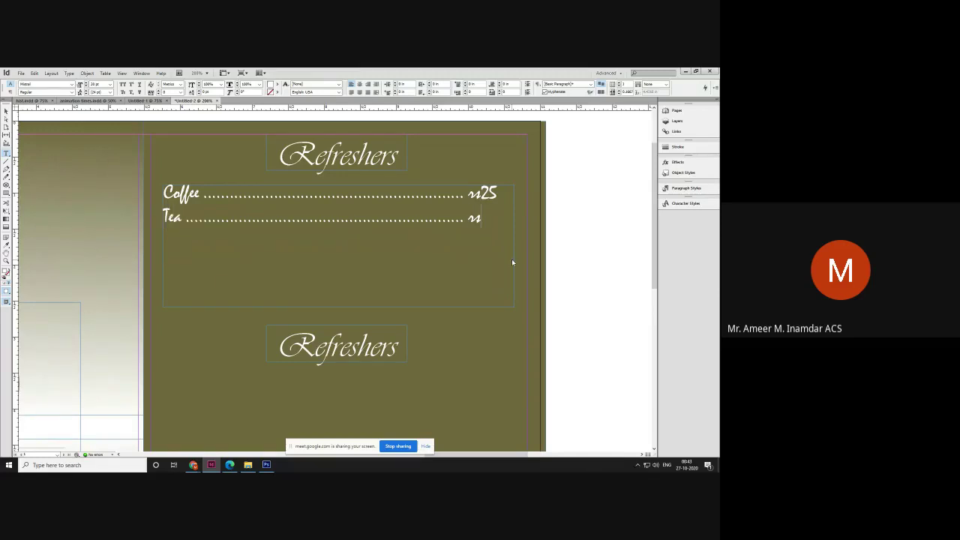
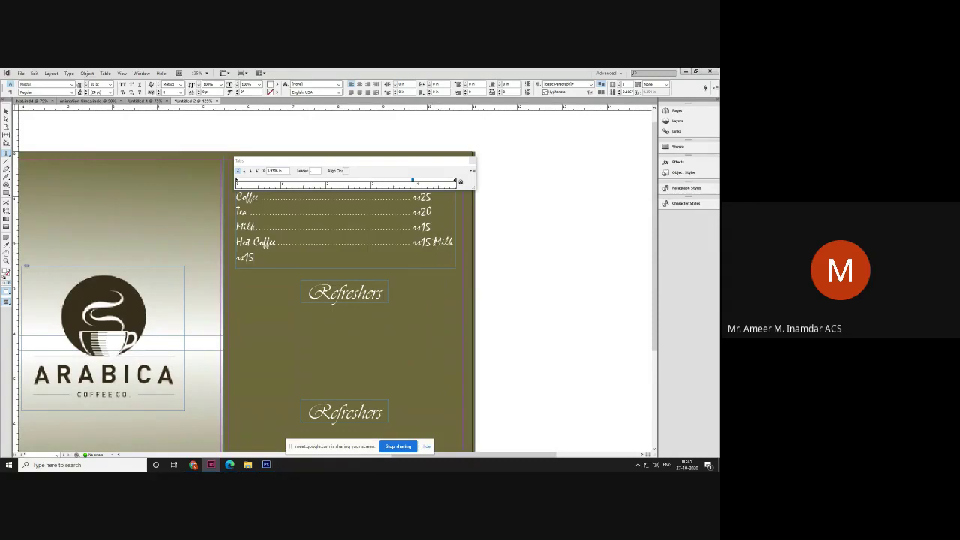
# Step: Move the second Milk item onto its own line and close the tab settings
pyautogui.press('Return')
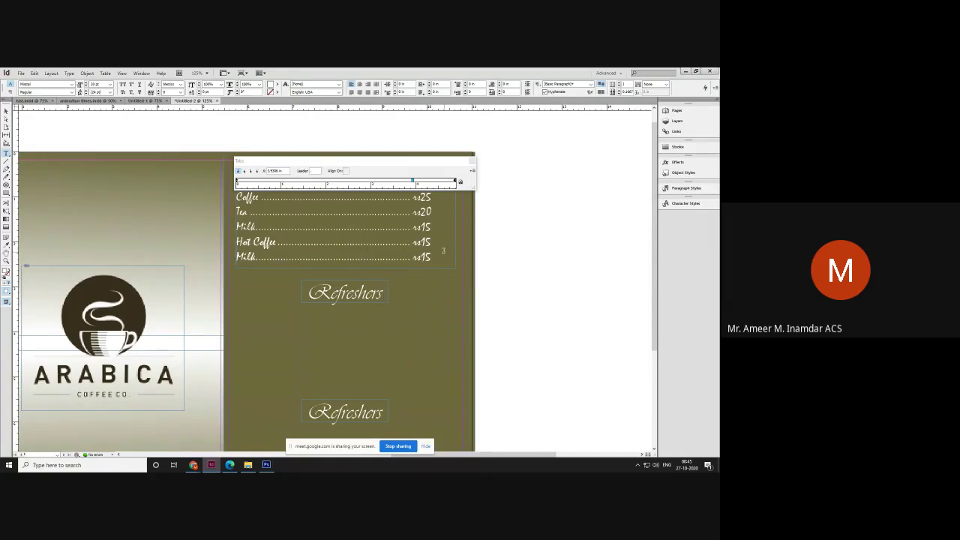
pyautogui.click(472, 161)
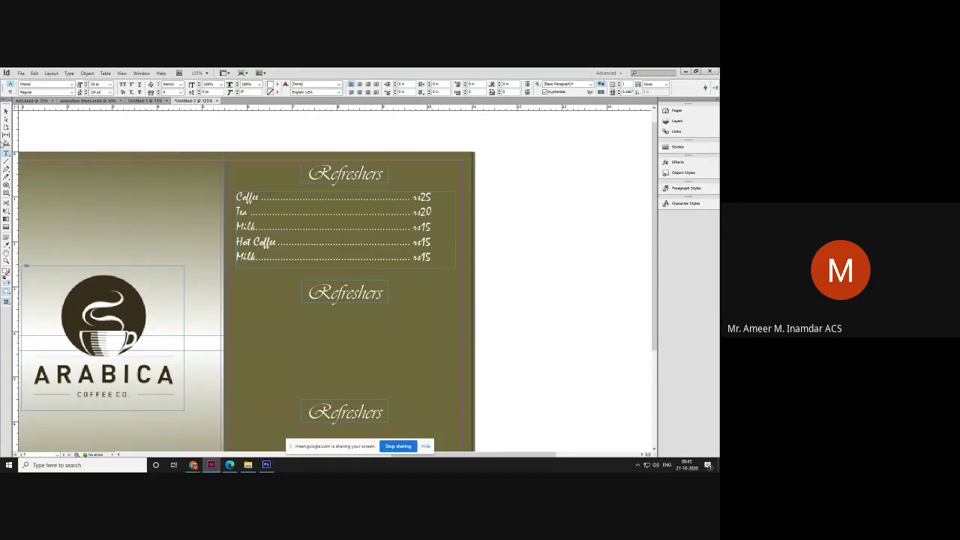
# Step: Narrow the price-list frame and place copies under the second and third Refreshers headings
pyautogui.press('Escape')
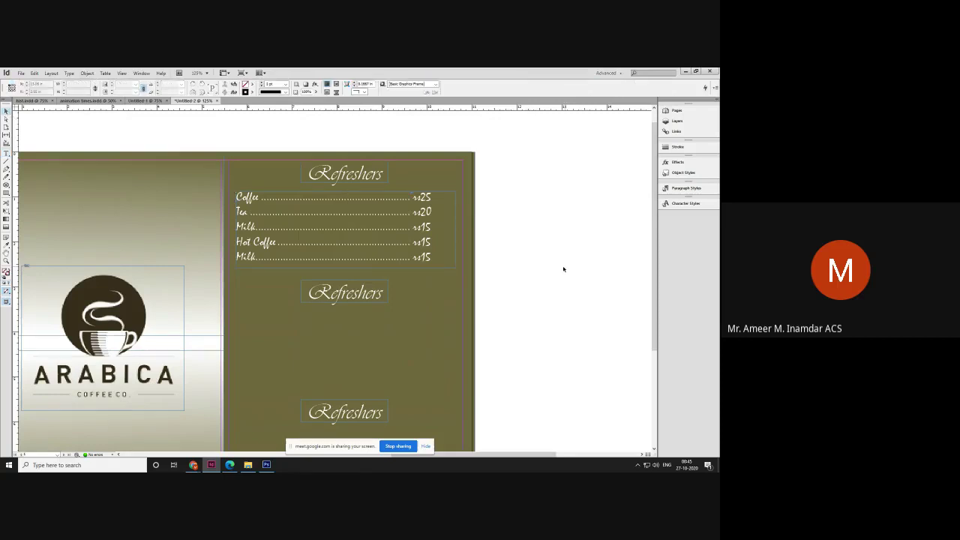
pyautogui.hotkey('ctrl', '-')
pyautogui.hotkey('ctrl', '-')
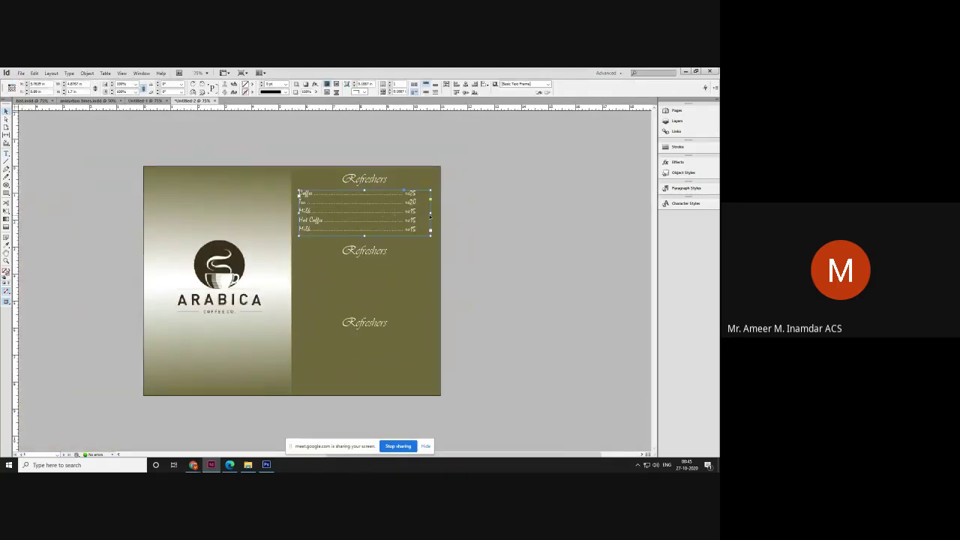
pyautogui.moveTo(430, 216); pyautogui.dragTo(413, 224)
pyautogui.moveTo(382, 180); pyautogui.dragTo(388, 180)
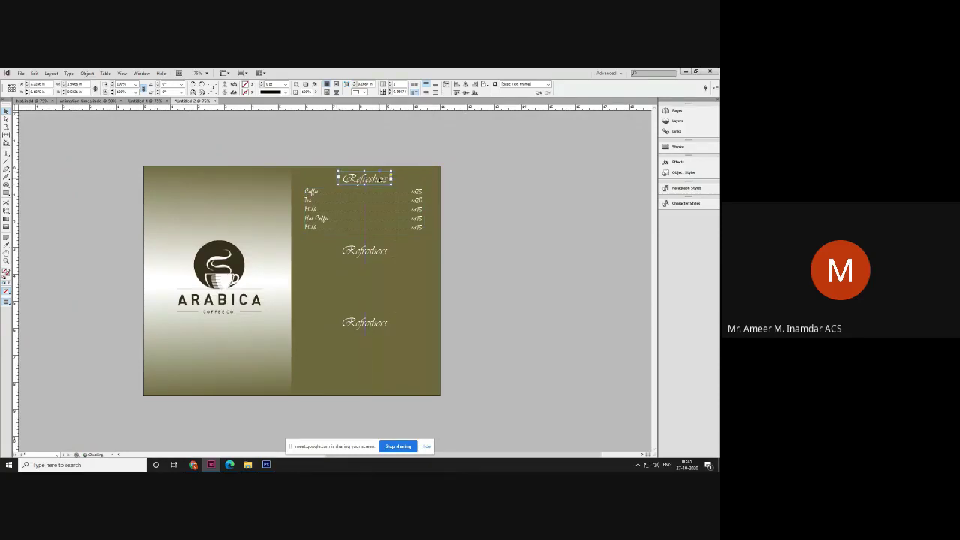
pyautogui.moveTo(419, 218); pyautogui.dragTo(409, 355)
pyautogui.click(525, 311)
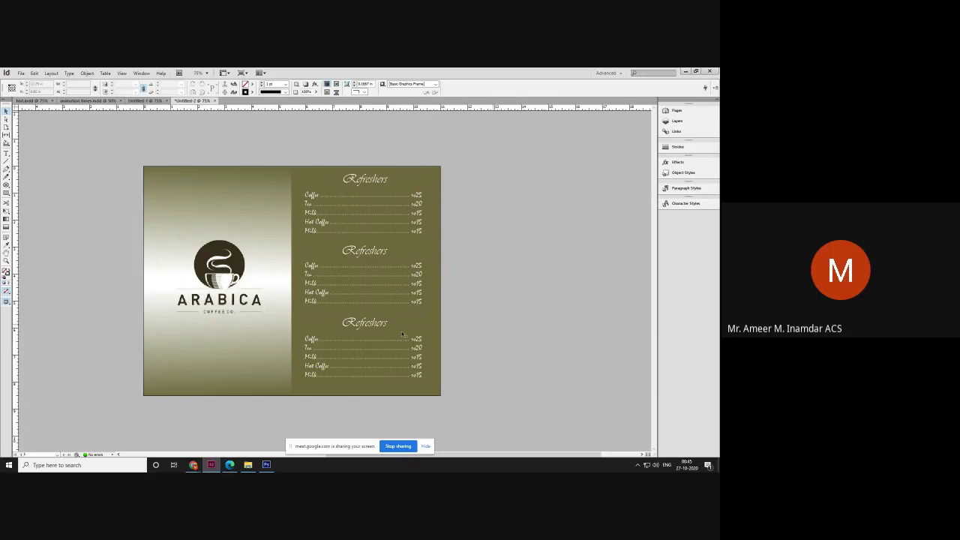
# Step: Fine-tune the ARABICA logo's vertical position with small up and down nudges
pyautogui.click(225, 271)
pyautogui.hotkey('shift', 'Up')
pyautogui.hotkey('shift', 'Up')
pyautogui.hotkey('shift', 'Up')
pyautogui.hotkey('shift', 'Up')
pyautogui.hotkey('shift', 'Up')
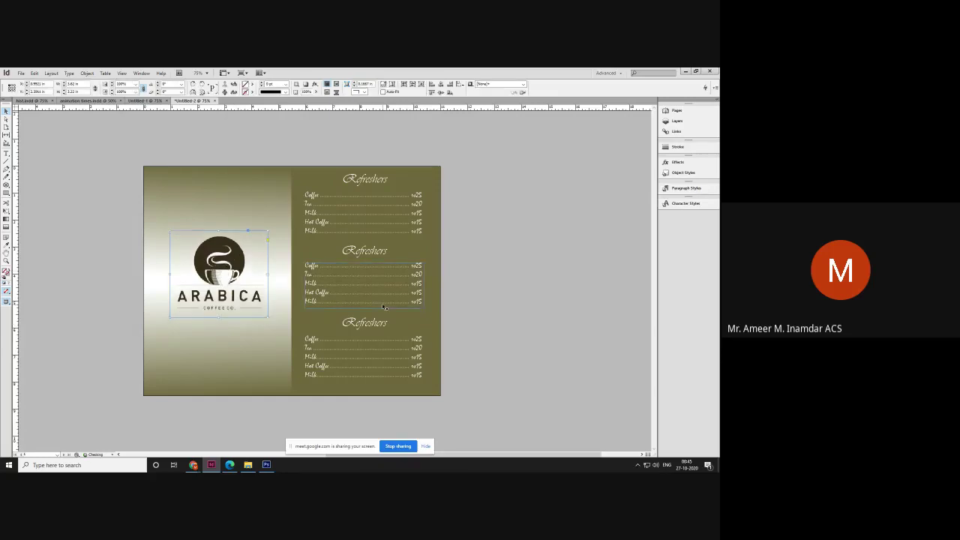
pyautogui.hotkey('shift', 'Down')
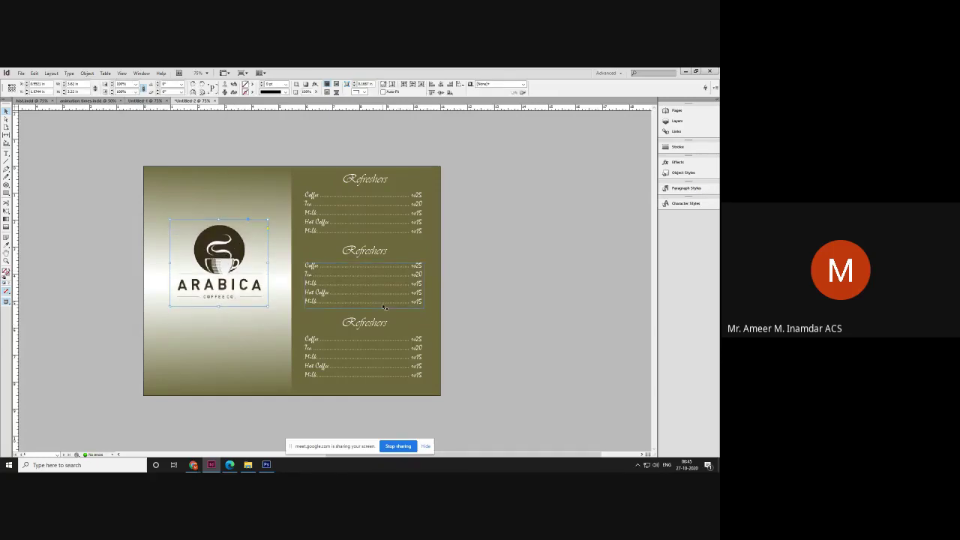
pyautogui.click(474, 334)
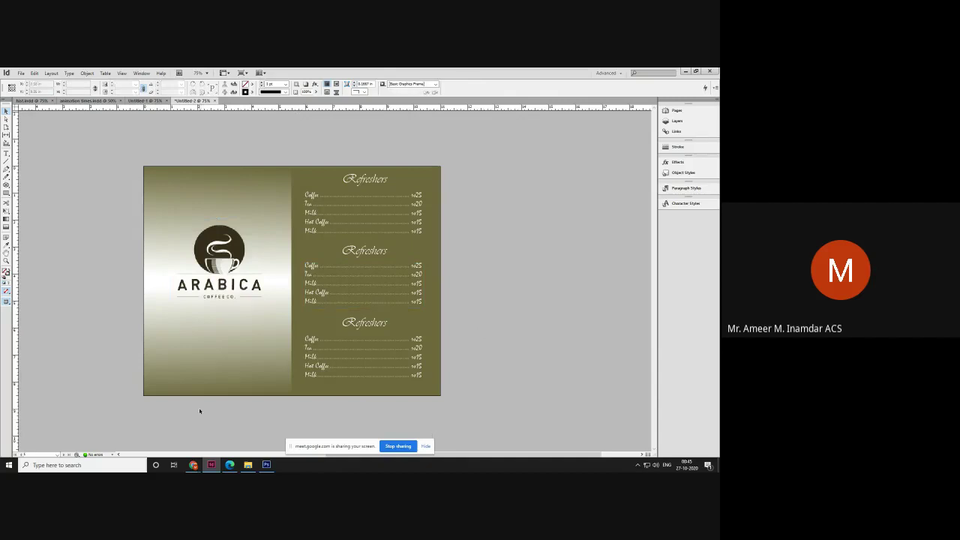
pyautogui.hotkey('ctrl', 'z')
pyautogui.hotkey('ctrl', 'z')
pyautogui.hotkey('ctrl', 'z')
pyautogui.hotkey('ctrl', 'z')
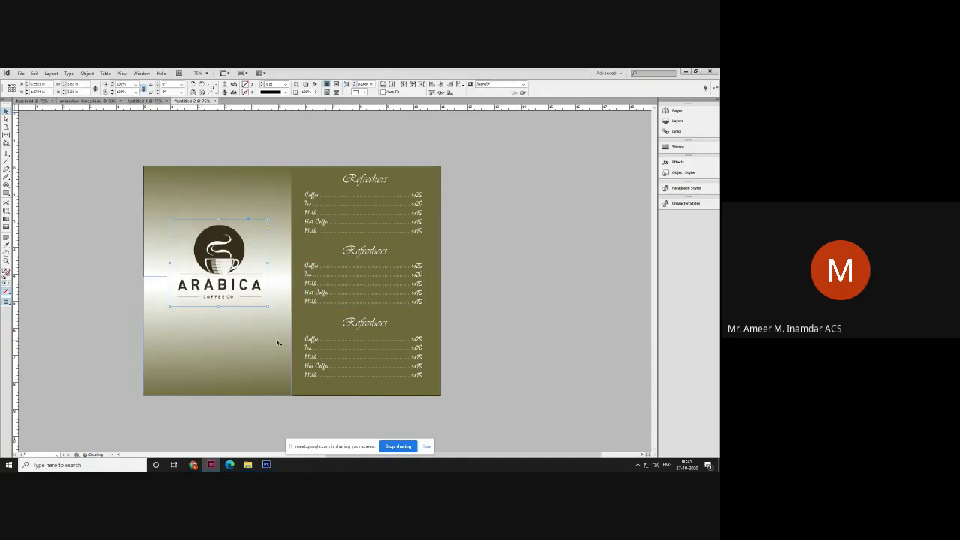
pyautogui.hotkey('ctrl', 'z')
pyautogui.click(489, 344)
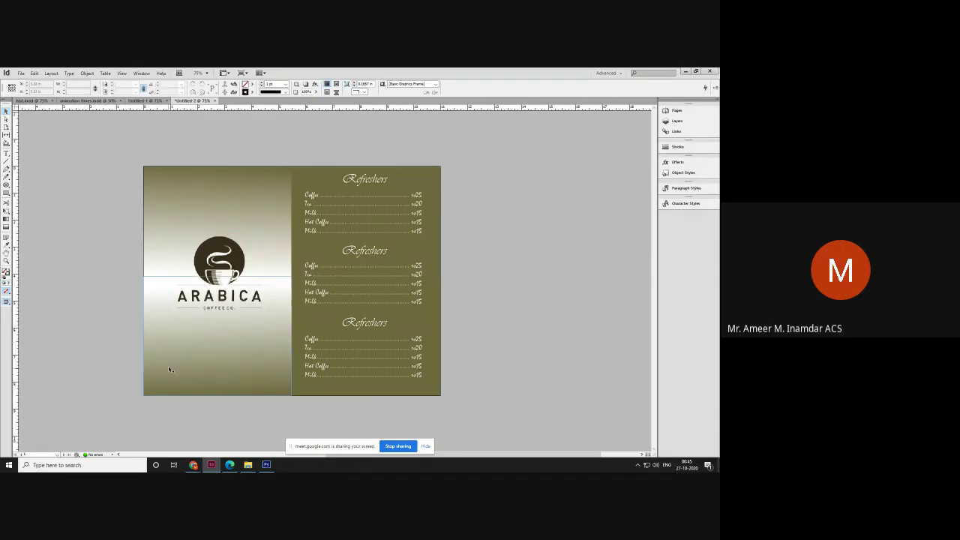
# Step: Remove the stray menu-block copy and draw a contact text frame at the panel's lower left
pyautogui.moveTo(358, 220); pyautogui.dragTo(243, 356)
pyautogui.hotkey('ctrl', 'z')
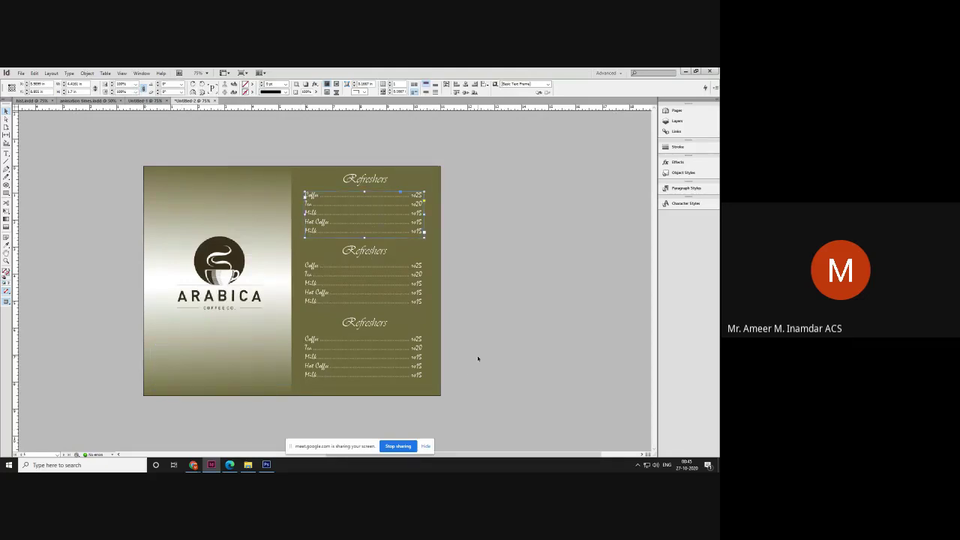
pyautogui.click(448, 353)
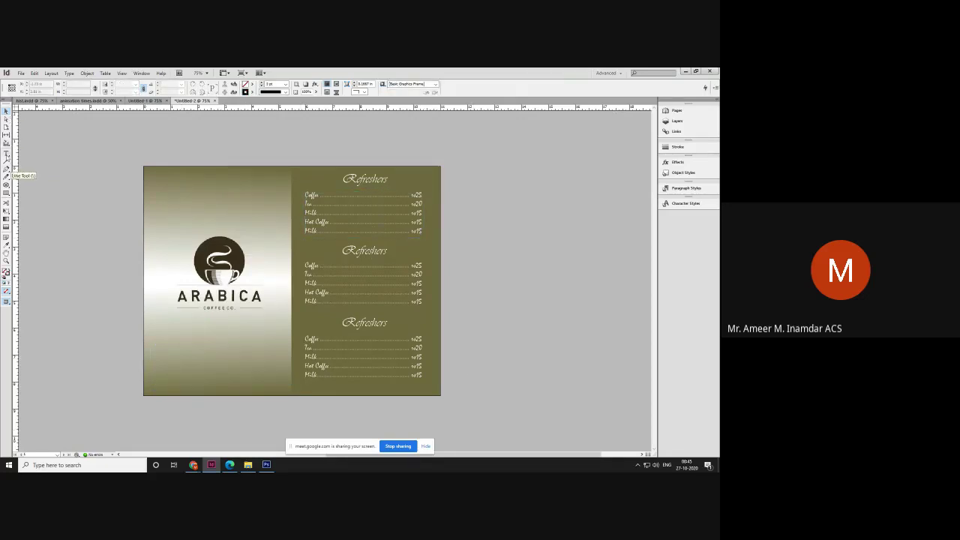
pyautogui.click(6, 153)
pyautogui.moveTo(162, 356); pyautogui.dragTo(276, 371)
pyautogui.click(467, 255)
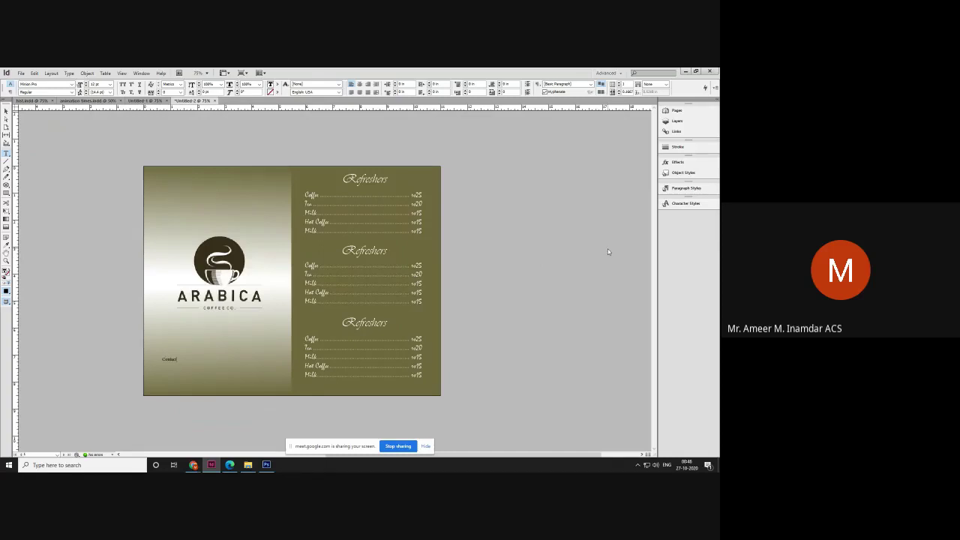
# Step: Enter the contact number, e-mail and website lines and centre-align them
pyautogui.write(':')
pyautogui.write(' 12')
pyautogui.write('34567890 E')
pyautogui.write('mail')
pyautogui.write(': ')
pyautogui.write('1234')
pyautogui.write('@abc')
pyautogui.write('.c')
pyautogui.write('Website:')
pyautogui.write(' www.ne')
pyautogui.hotkey('ctrl', 'a')
pyautogui.click(359, 84)
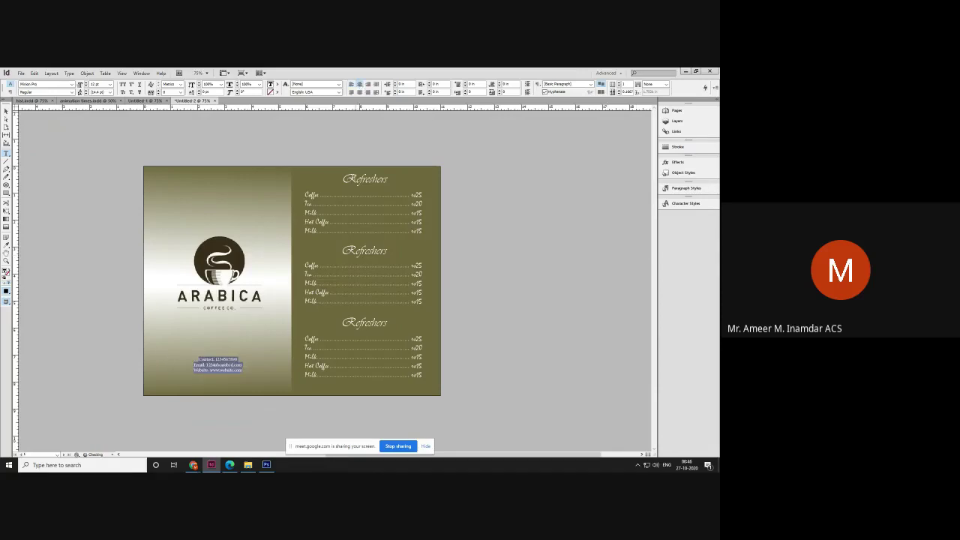
# Step: Move the contact frame up just beneath the ARABICA logo and reselect its text
pyautogui.click(5, 111)
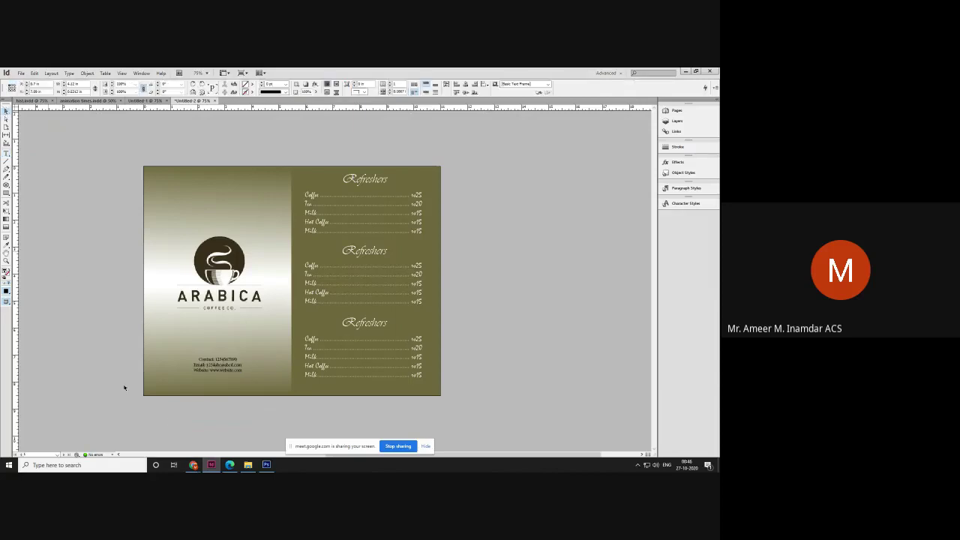
pyautogui.hotkey('ctrl', '=')
pyautogui.moveTo(253, 352); pyautogui.dragTo(257, 306)
pyautogui.doubleClick(268, 311)
pyautogui.hotkey('ctrl', 'a')
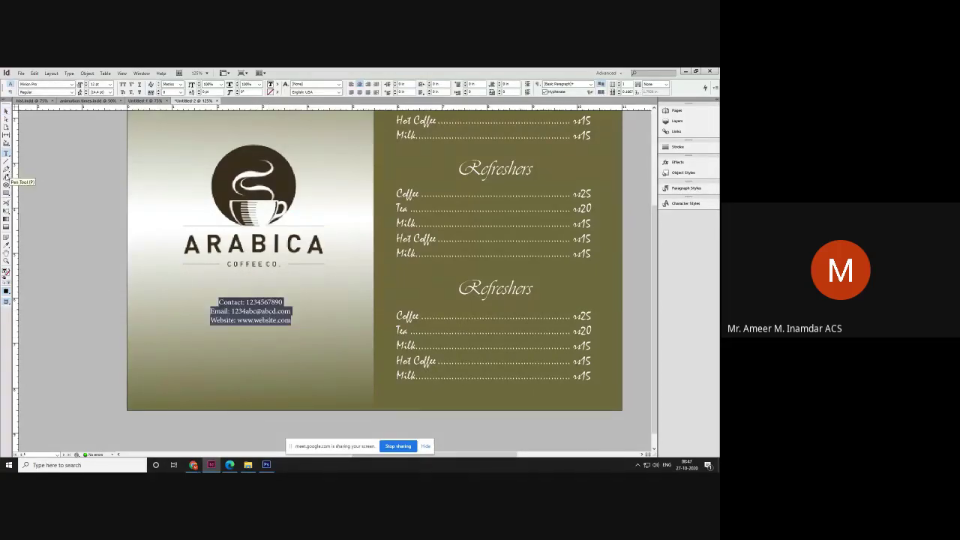
# Step: Copy the Coffee item's script style to the contact lines, set them to 10 pt and centre them
pyautogui.click(6, 249)
pyautogui.click(409, 192)
pyautogui.click(6, 111)
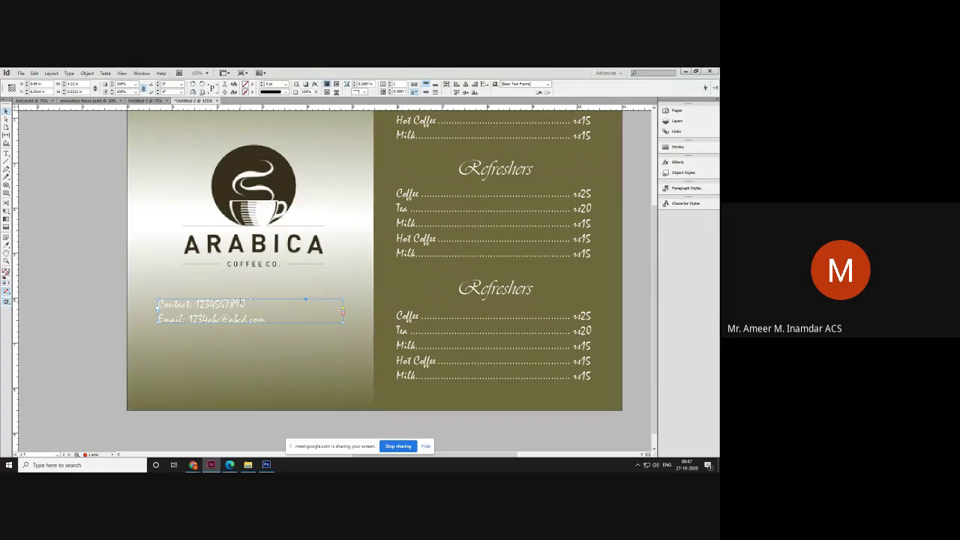
pyautogui.doubleClick(241, 304)
pyautogui.hotkey('ctrl', 'a')
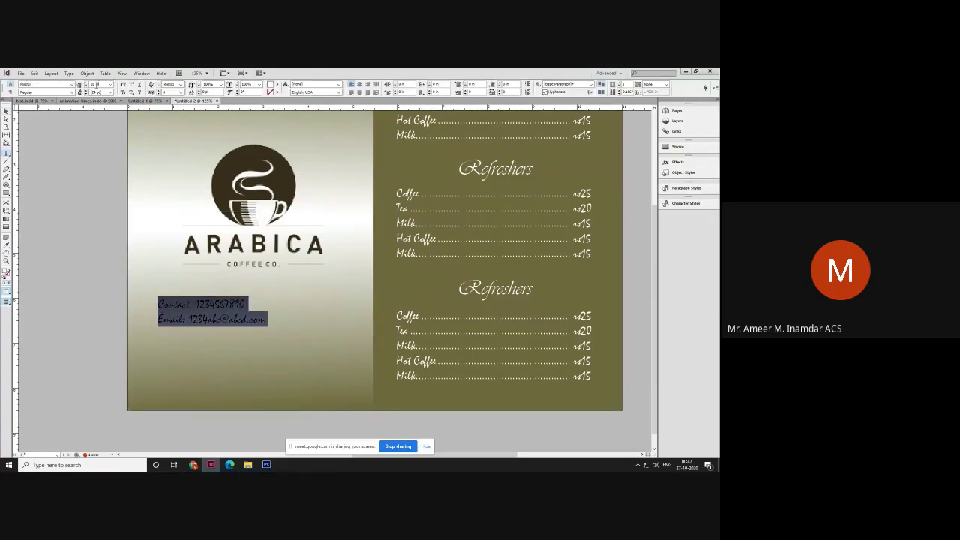
pyautogui.doubleClick(93, 84)
pyautogui.write('10')
pyautogui.press('Return')
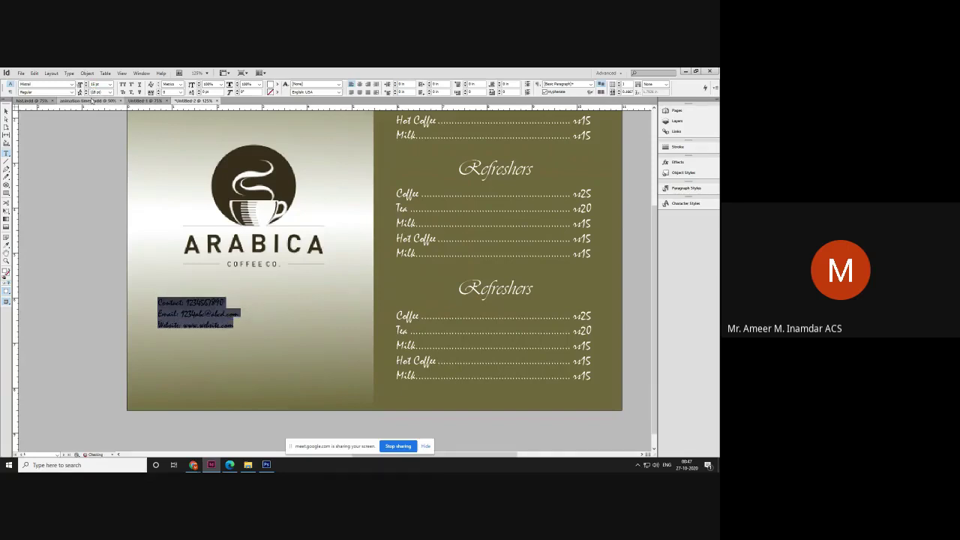
pyautogui.click(359, 84)
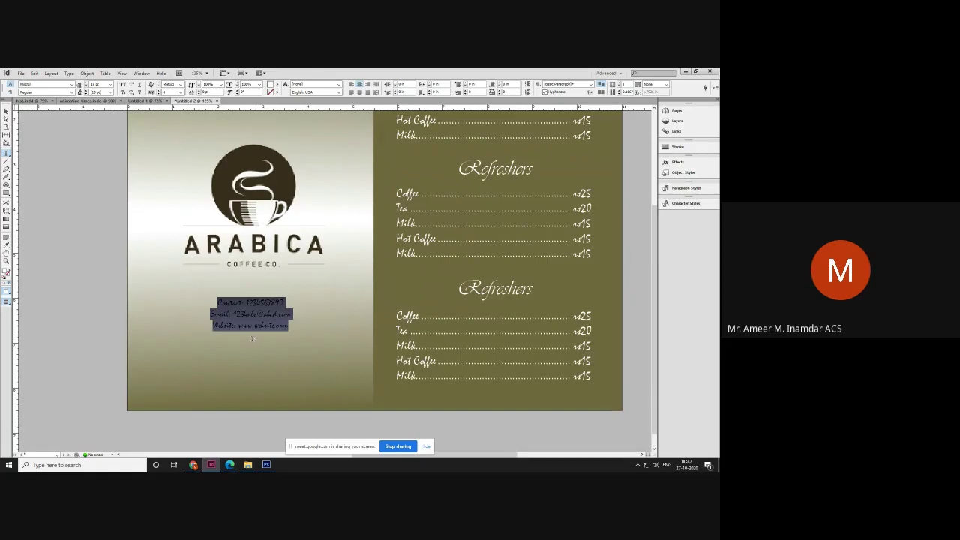
# Step: Try MV Boli, OCR A Extended and other fonts, settling the contact text on Poor Richard
pyautogui.click(74, 84)
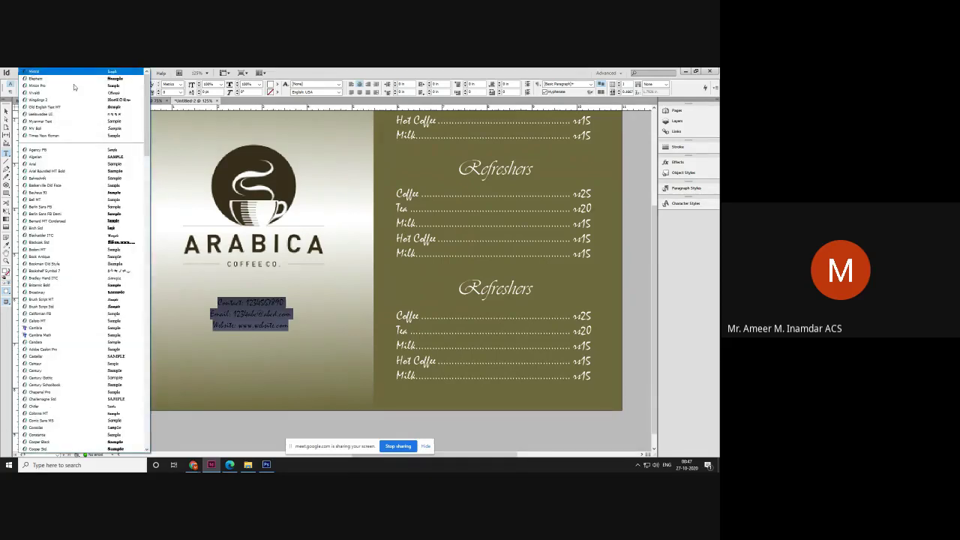
pyautogui.click(70, 128)
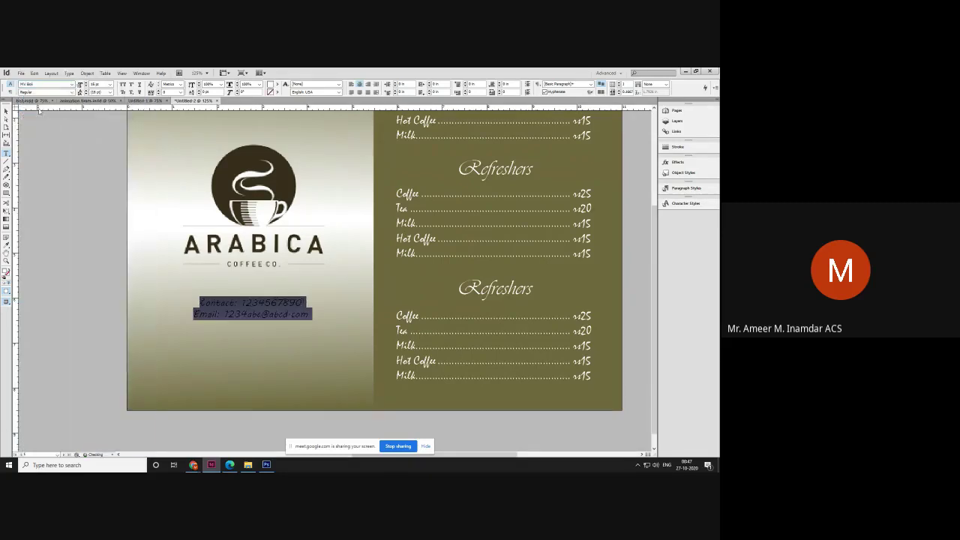
pyautogui.click(41, 84)
pyautogui.write('Se')
pyautogui.press('BackSpace')
pyautogui.press('BackSpace')
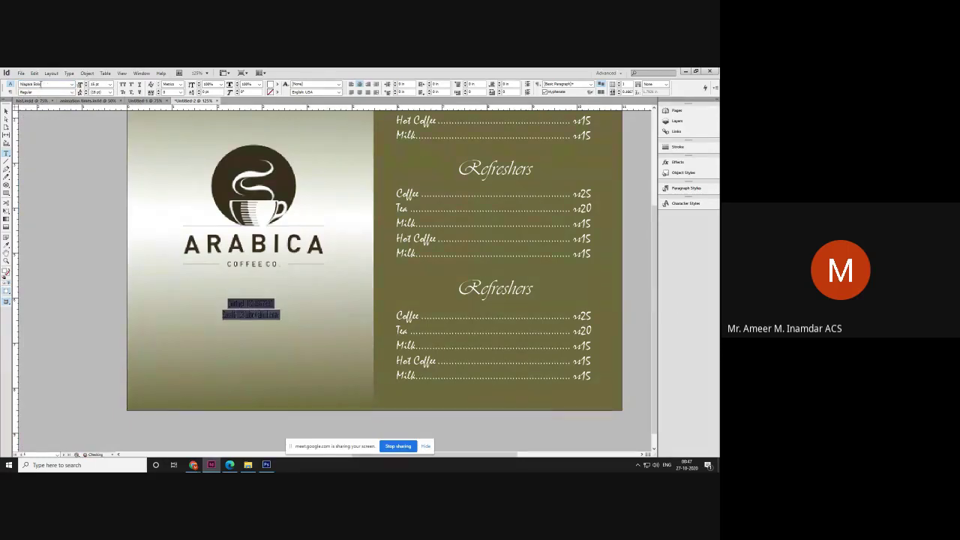
pyautogui.write('OCR')
pyautogui.press('BackSpace')
pyautogui.press('BackSpace')
pyautogui.press('BackSpace')
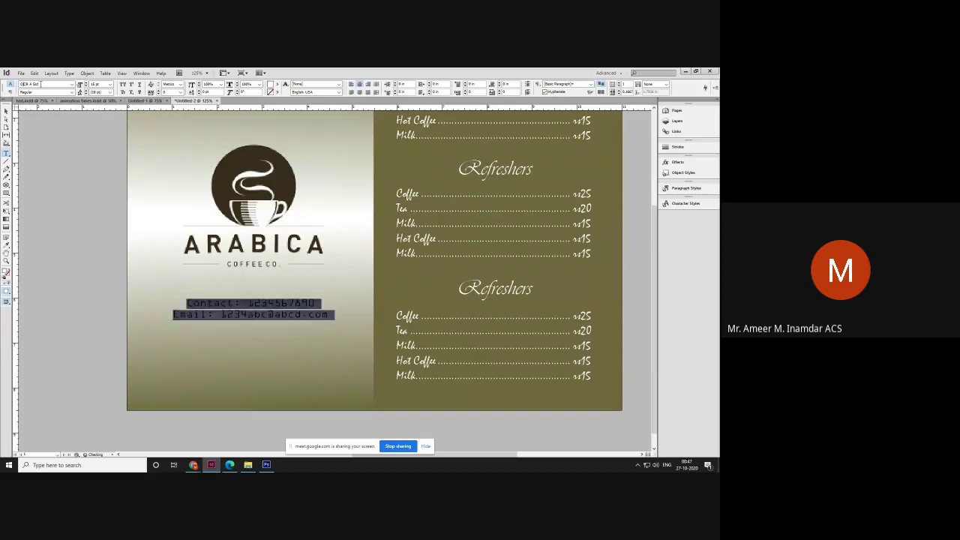
pyautogui.write('rator')
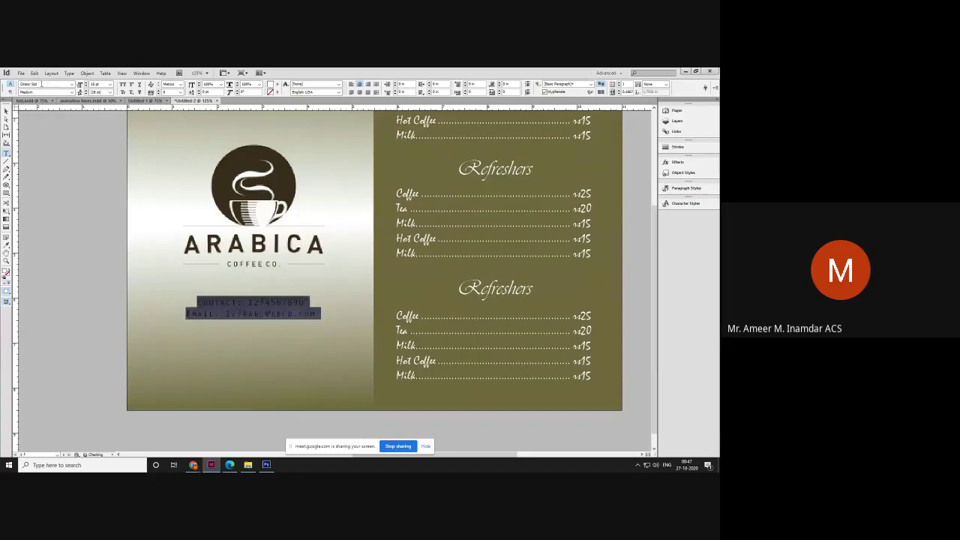
# Step: Colour the contact text black and reveal the overset Website line
pyautogui.click(277, 84)
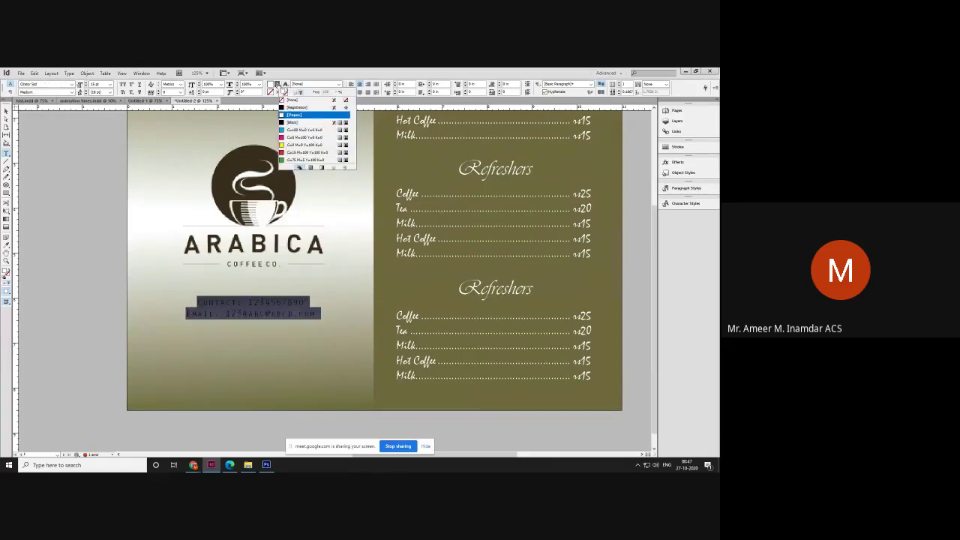
pyautogui.click(311, 122)
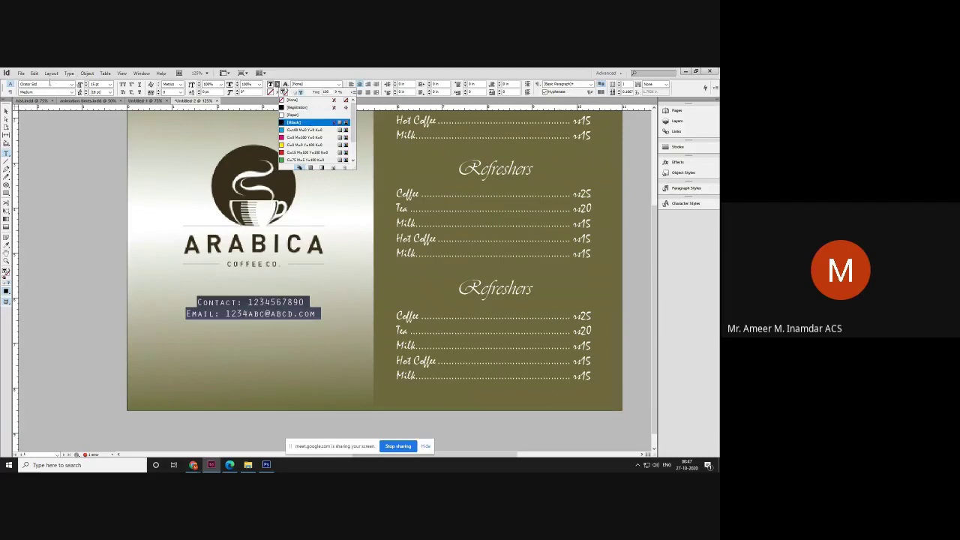
pyautogui.press('Return')
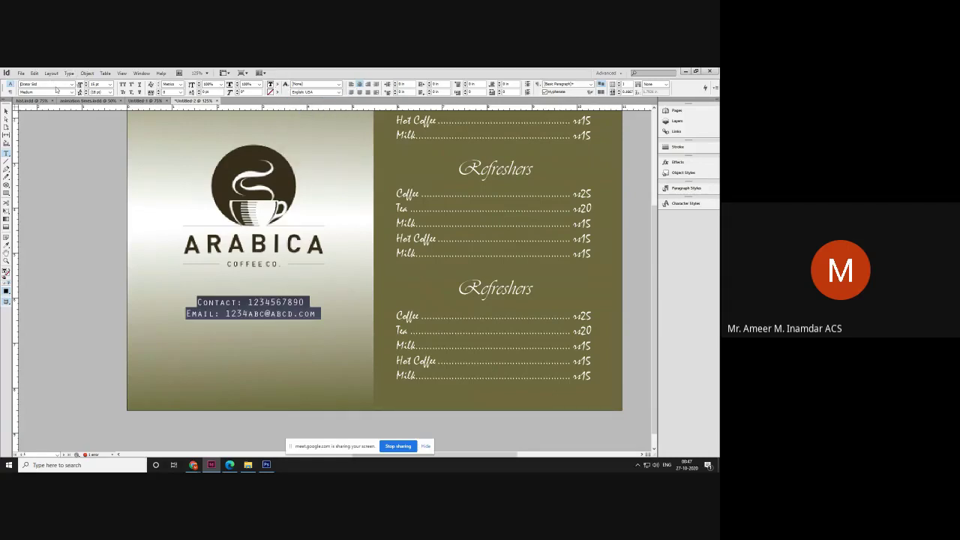
pyautogui.scroll(-2, 56, 84)
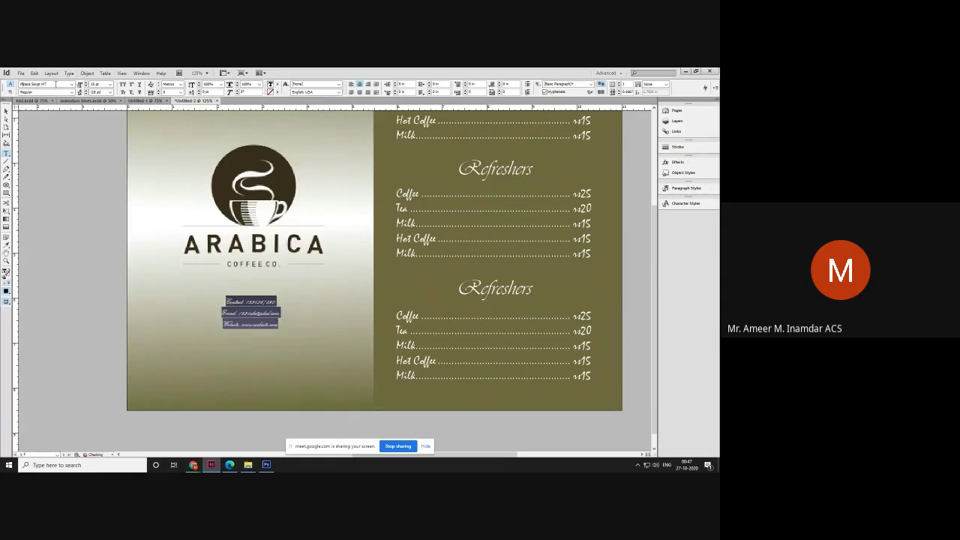
pyautogui.scroll(-3, 55, 84)
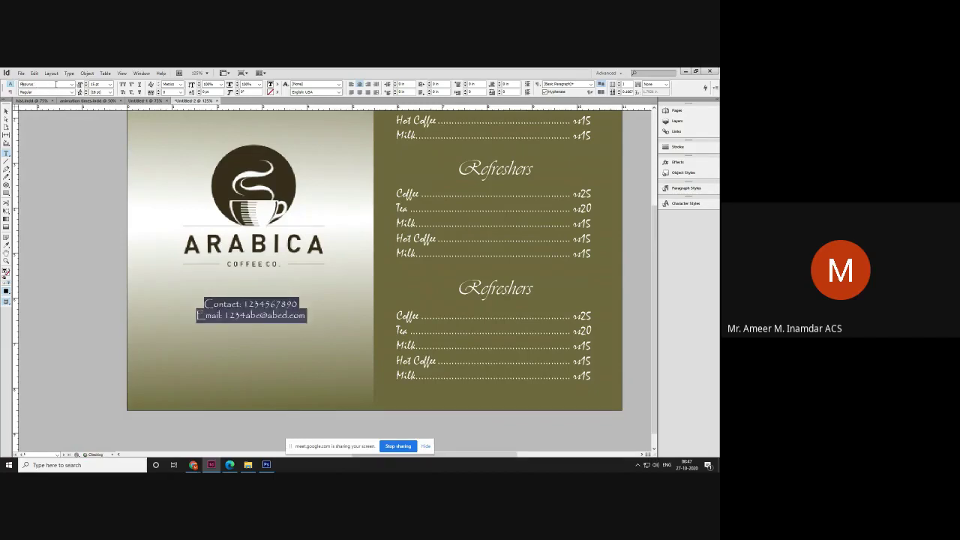
pyautogui.scroll(-3, 55, 84)
pyautogui.scroll(-3, 55, 84)
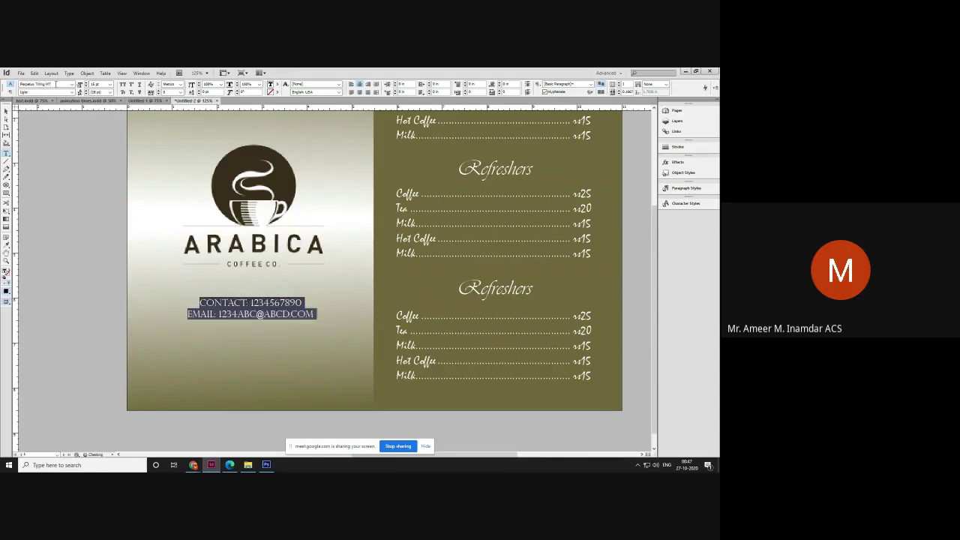
pyautogui.scroll(-2, 55, 84)
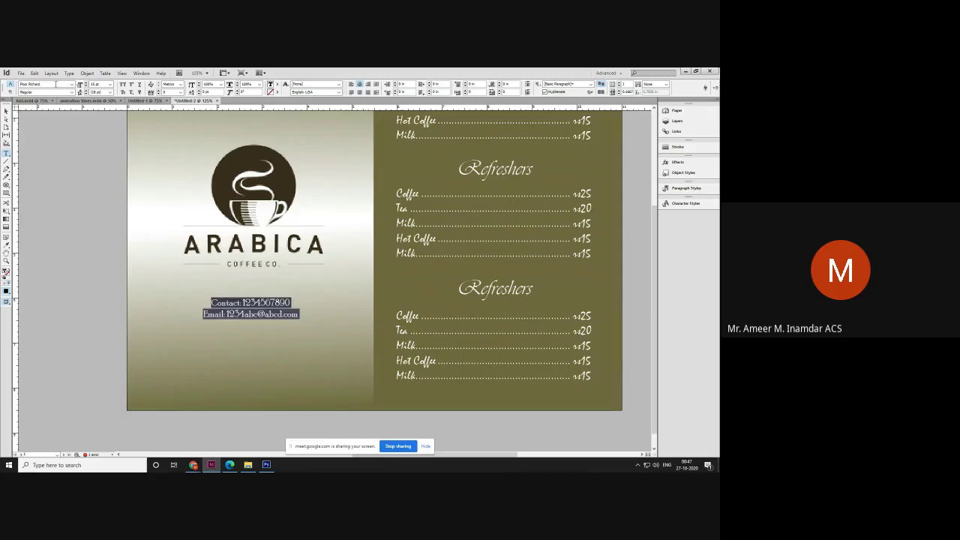
pyautogui.hotkey('ctrl', 'alt', 'c')
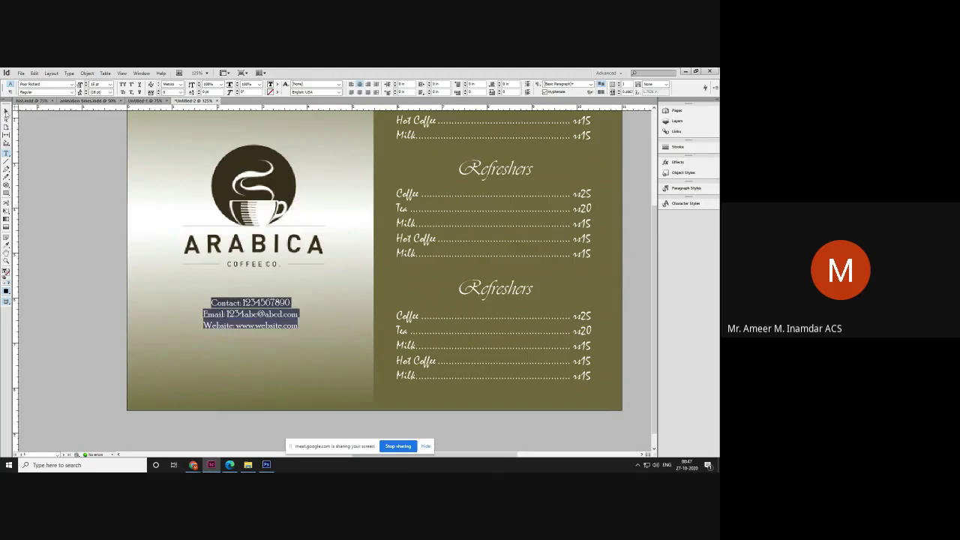
pyautogui.click(6, 111)
pyautogui.click(128, 321)
# Step: Colour the contact lines with the dark olive brown C=70 M=62 Y=100 swatch
pyautogui.hotkey('ctrl', '-')
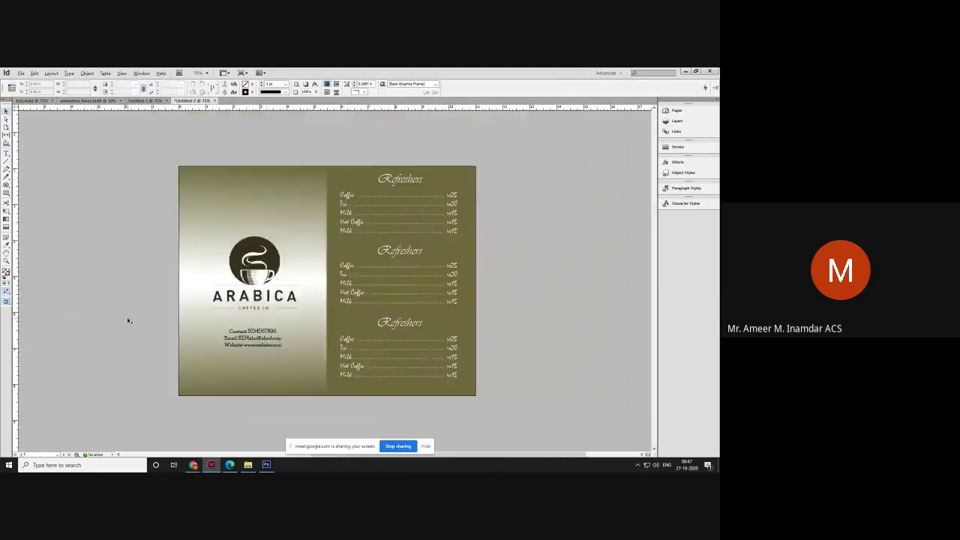
pyautogui.hotkey('ctrl', '-')
pyautogui.hotkey('ctrl', '0')
pyautogui.moveTo(420, 404); pyautogui.dragTo(361, 382)
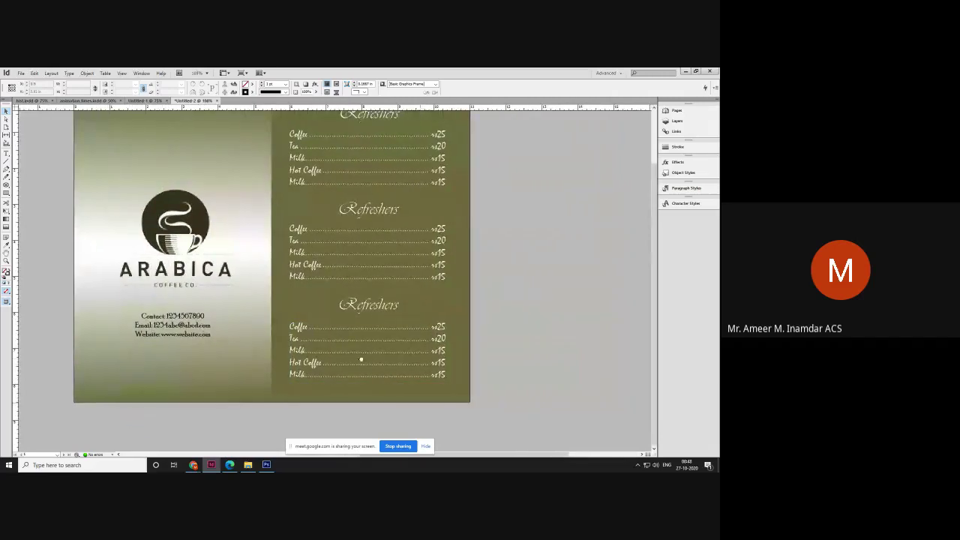
pyautogui.doubleClick(187, 324)
pyautogui.hotkey('ctrl', 'a')
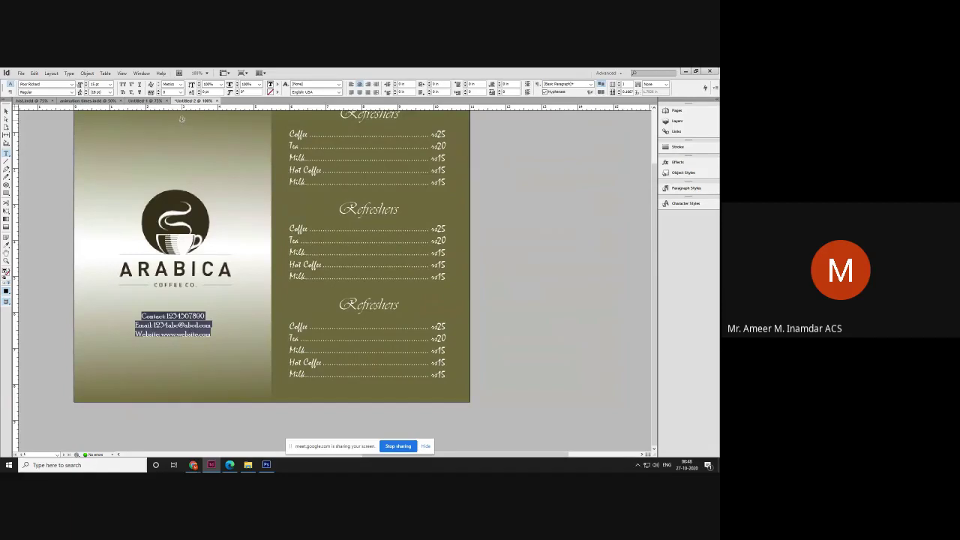
pyautogui.click(279, 85)
pyautogui.scroll(-3, 321, 153)
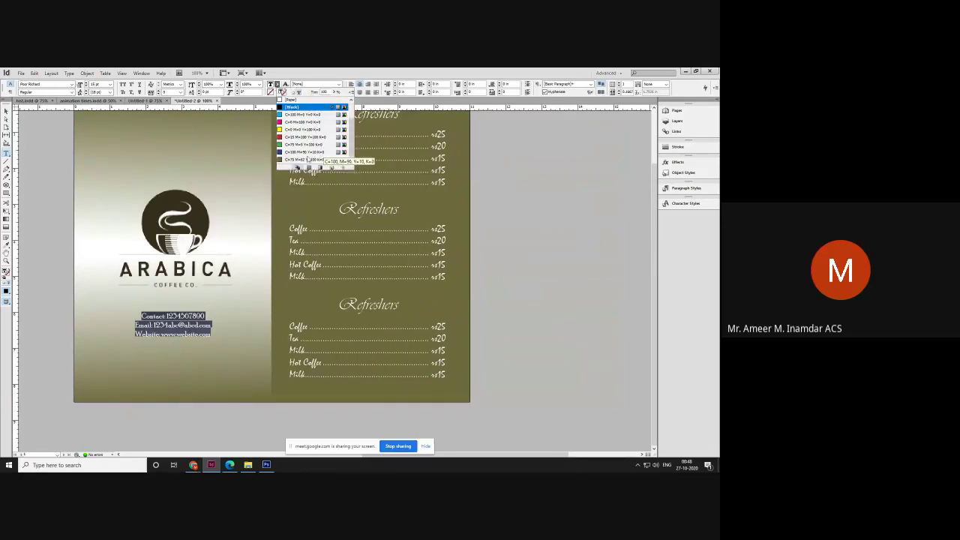
pyautogui.click(300, 160)
pyautogui.click(6, 111)
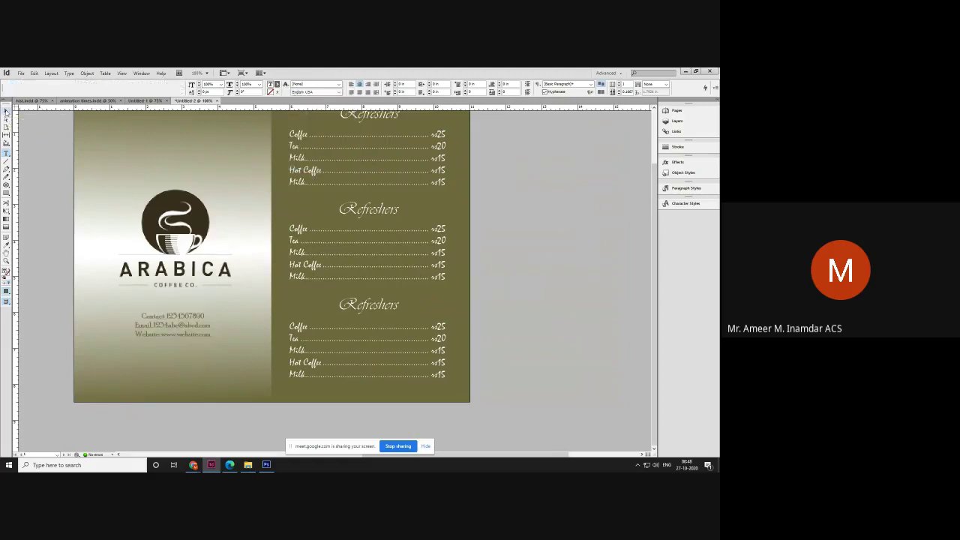
pyautogui.click(242, 328)
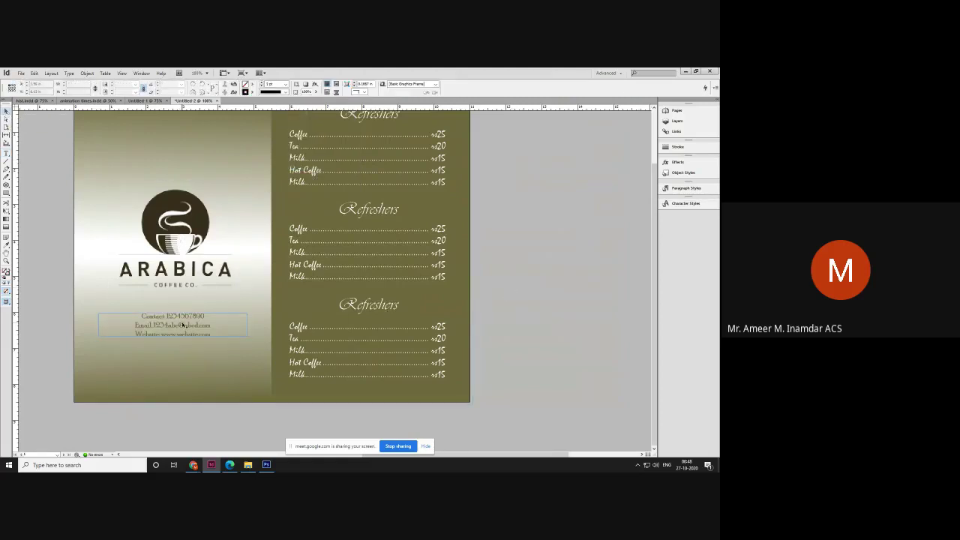
pyautogui.doubleClick(242, 328)
pyautogui.moveTo(211, 336); pyautogui.dragTo(148, 309)
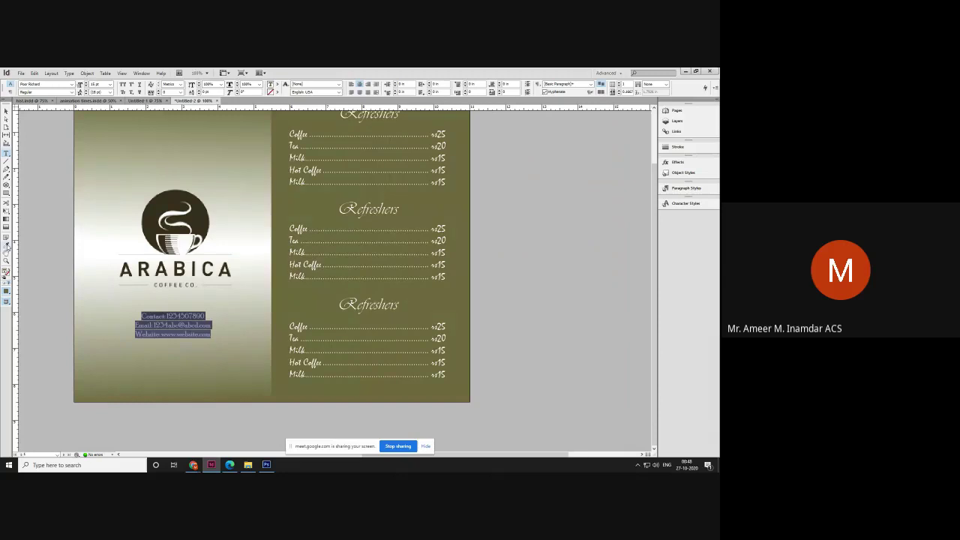
pyautogui.click(6, 246)
pyautogui.press('Escape')
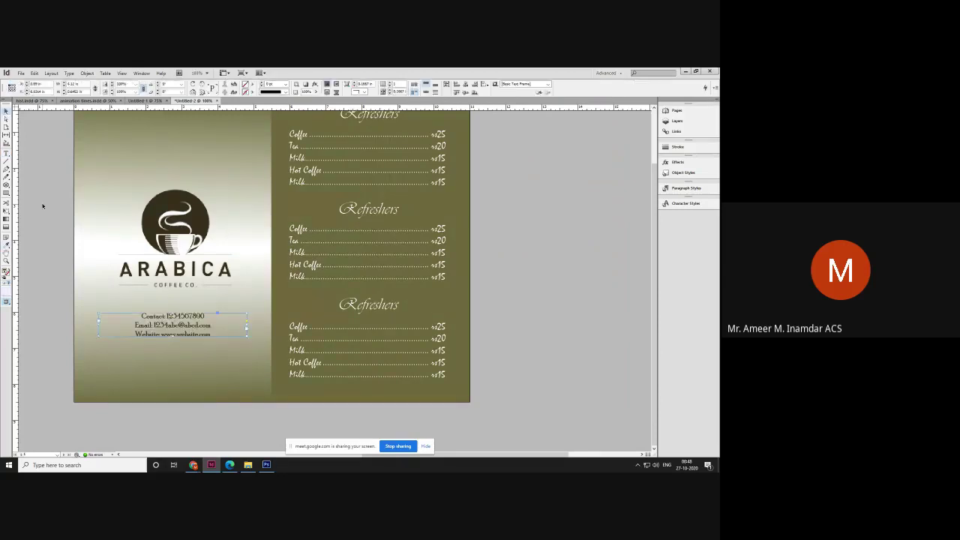
# Step: Nudge the ARABICA logo group and the contact block higher on the left panel
pyautogui.hotkey('ctrl', '-')
pyautogui.click(248, 292)
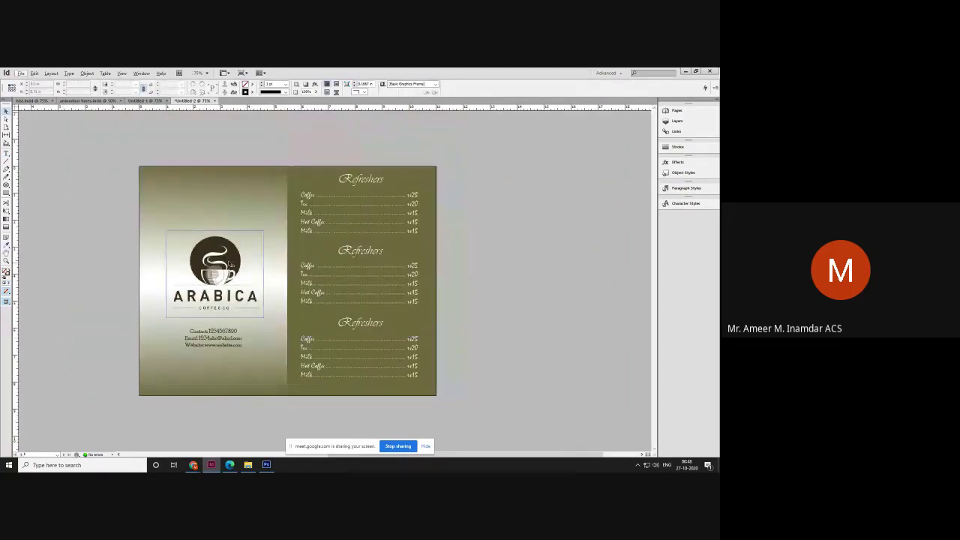
pyautogui.hotkey('shift', 'Up')
pyautogui.hotkey('shift', 'Up')
pyautogui.hotkey('shift', 'Up')
pyautogui.hotkey('shift', 'Up')
pyautogui.hotkey('shift', 'Up')
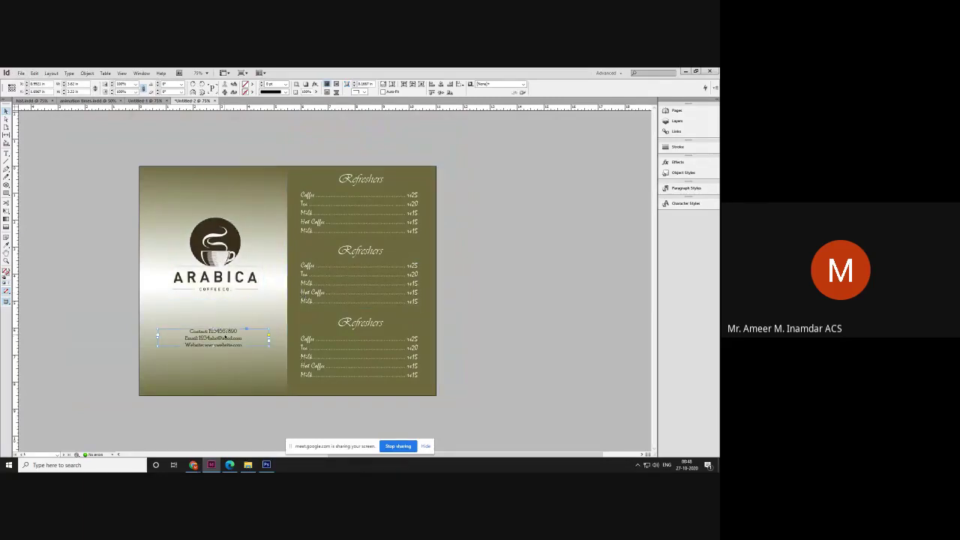
pyautogui.click(225, 337)
pyautogui.hotkey('shift', 'Up')
pyautogui.hotkey('shift', 'Up')
pyautogui.hotkey('shift', 'Up')
pyautogui.hotkey('shift', 'Up')
pyautogui.hotkey('shift', 'Down')
pyautogui.hotkey('shift', 'Down')
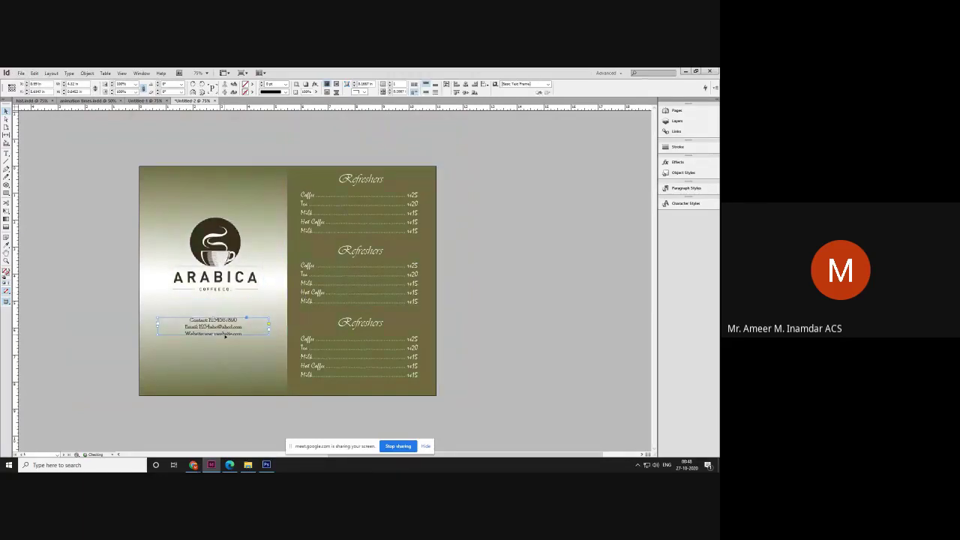
pyautogui.click(476, 371)
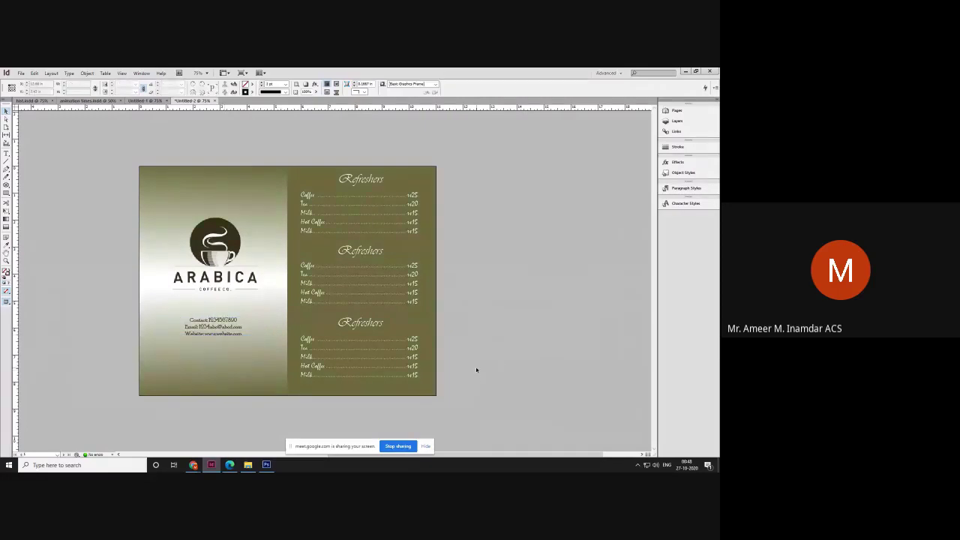
pyautogui.hotkey('ctrl', '-')
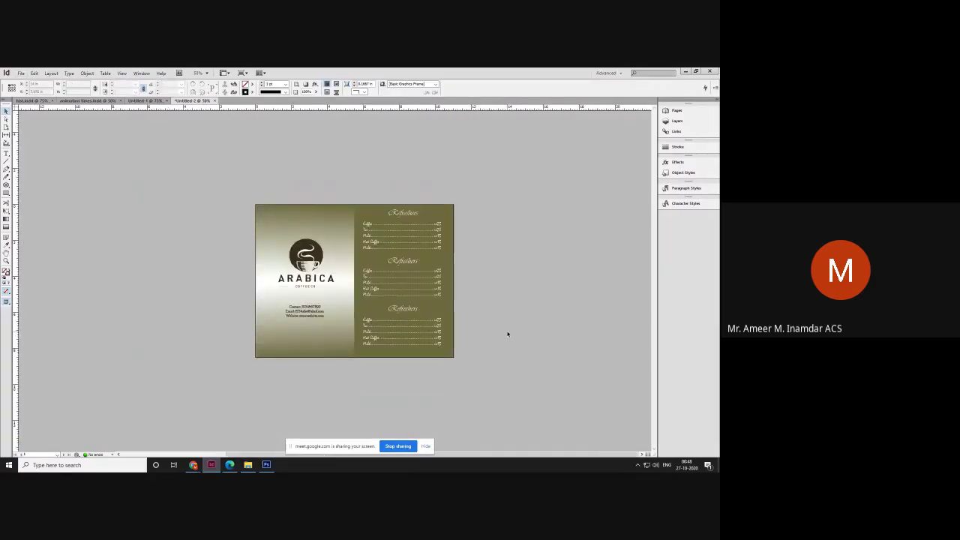
# Step: Save the document as 'hotel menu card' in the parent Indesign folder
pyautogui.hotkey('ctrl', 's')
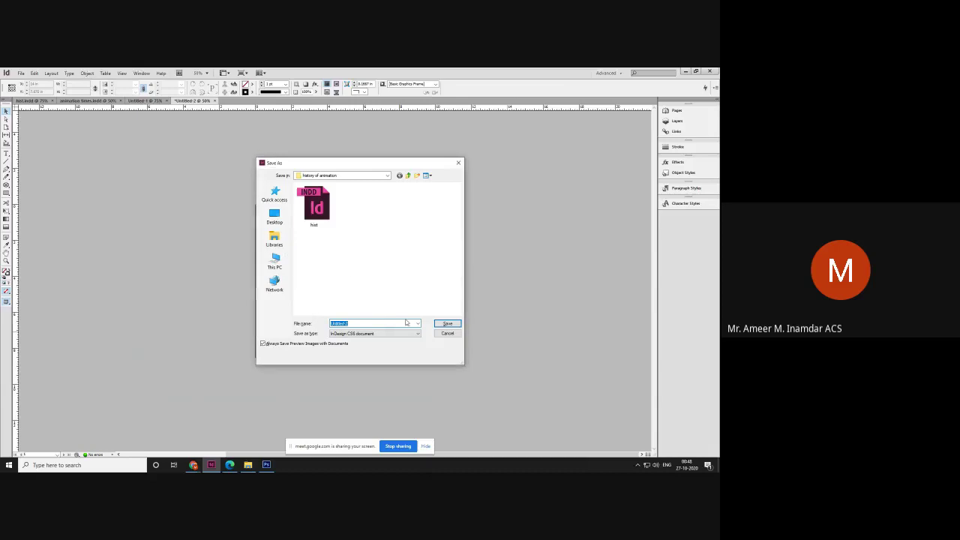
pyautogui.write('nenu.cs')
pyautogui.write('hotel menu card')
pyautogui.click(408, 175)
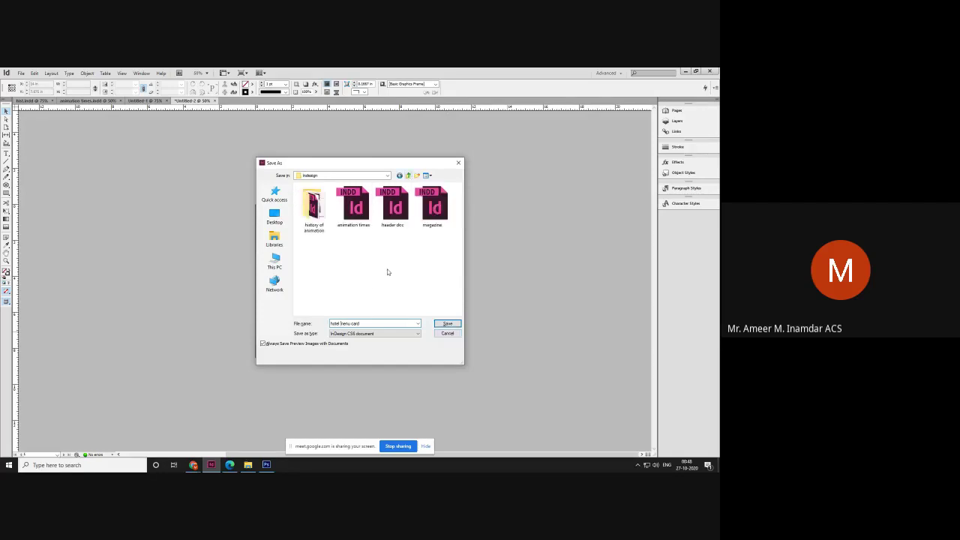
pyautogui.click(451, 324)
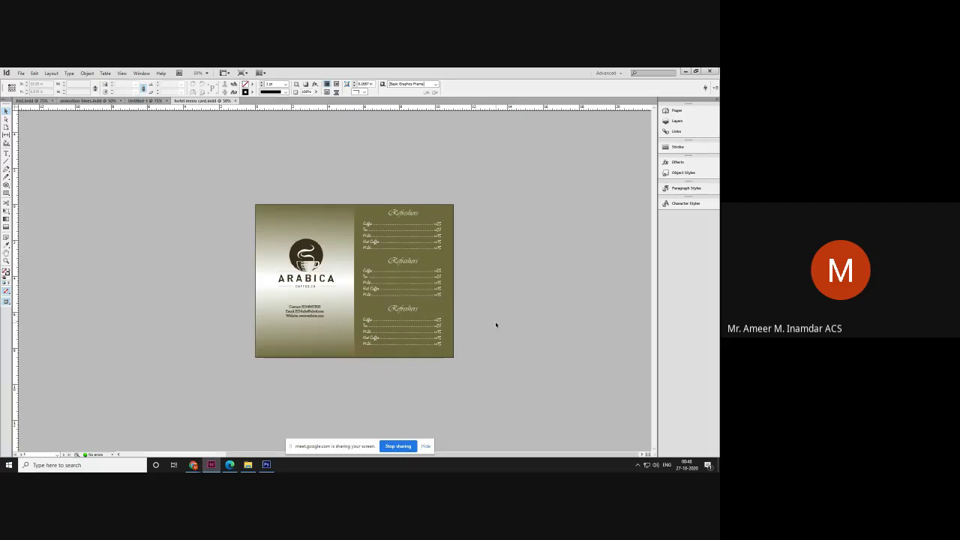
pyautogui.hotkey('ctrl', '=')
pyautogui.hotkey('ctrl', '=')
pyautogui.hotkey('ctrl', '=')
pyautogui.hotkey('ctrl', '=')
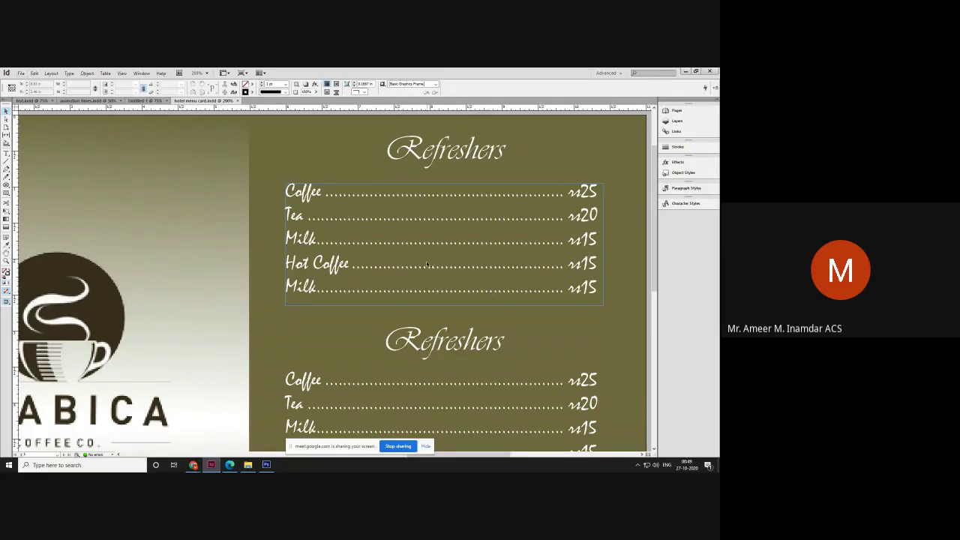
pyautogui.hotkey('ctrl', '-')
pyautogui.hotkey('ctrl', '-')
pyautogui.hotkey('ctrl', '-')
pyautogui.hotkey('ctrl', '-')
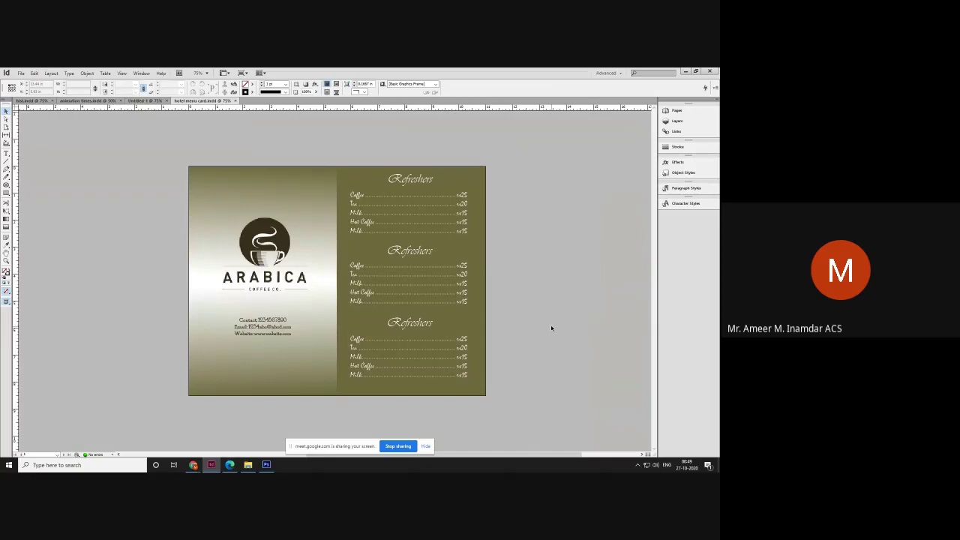
# Step: Try sampling the logo's dark brown onto frames, undoing the fill on the contact frame
pyautogui.click(477, 175)
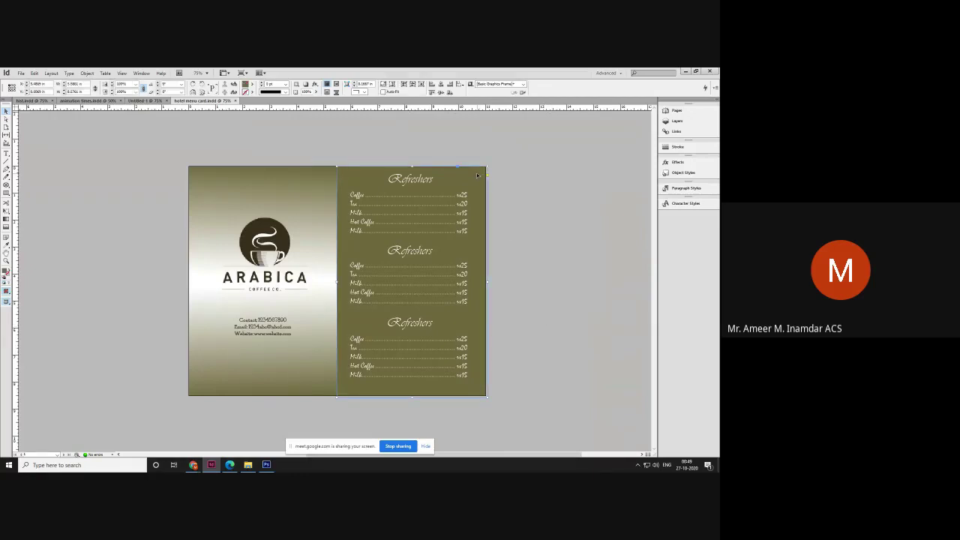
pyautogui.click(253, 84)
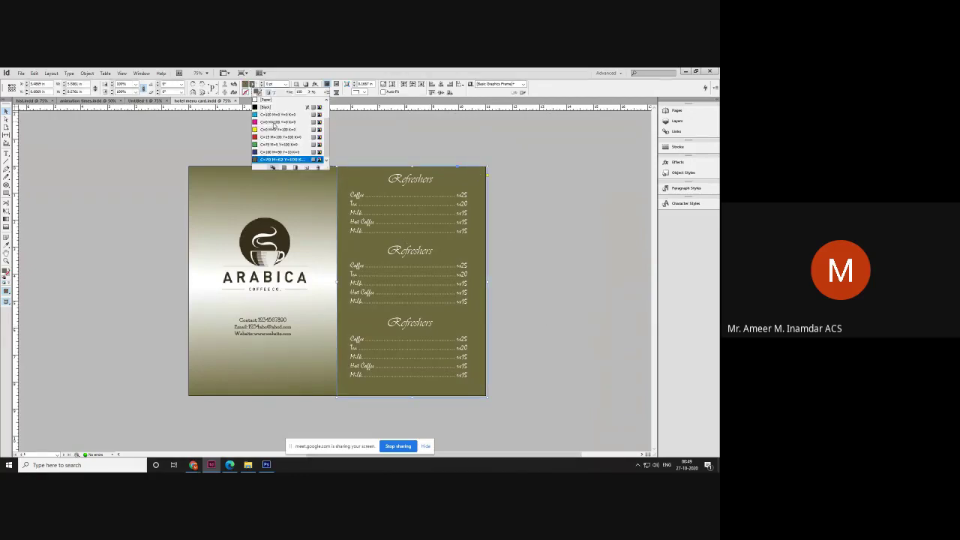
pyautogui.click(306, 167)
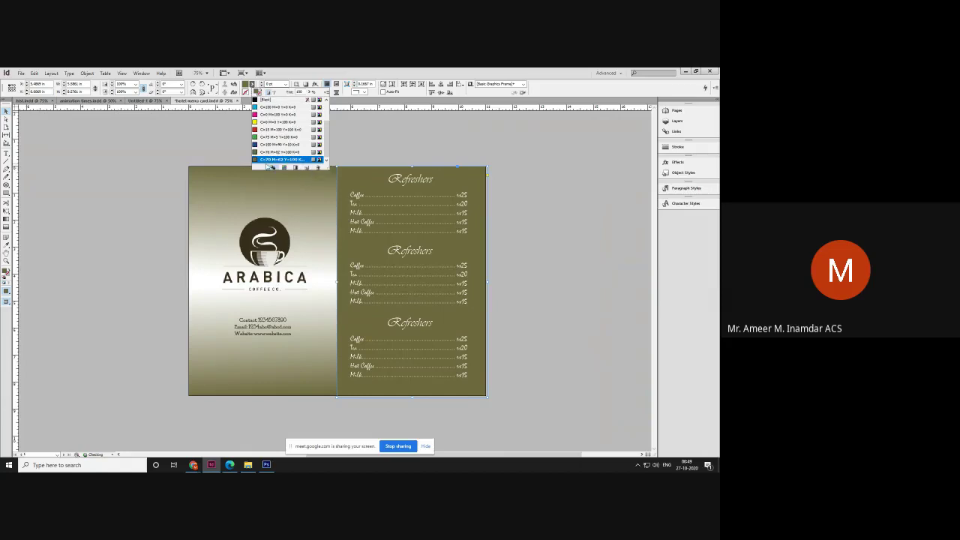
pyautogui.click(264, 327)
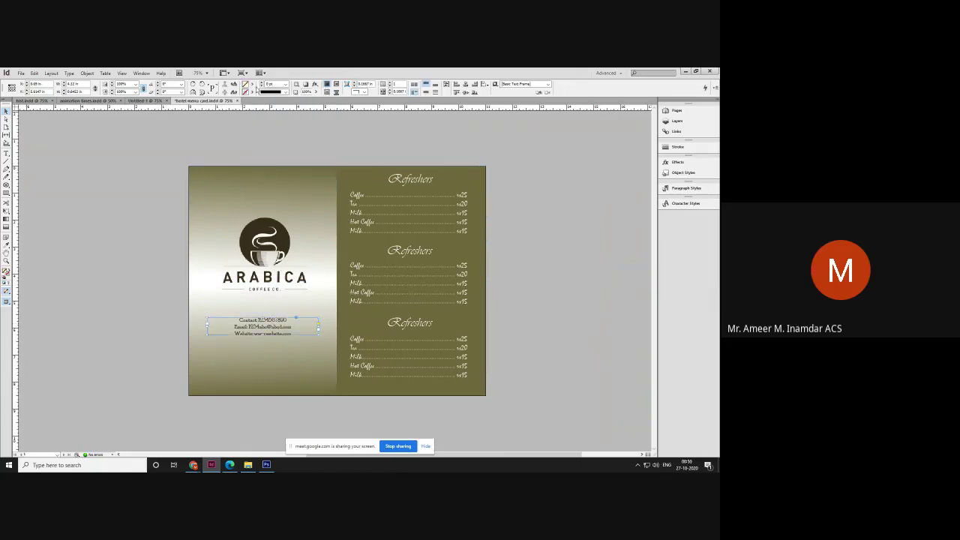
pyautogui.click(253, 84)
pyautogui.scroll(-2, 278, 125)
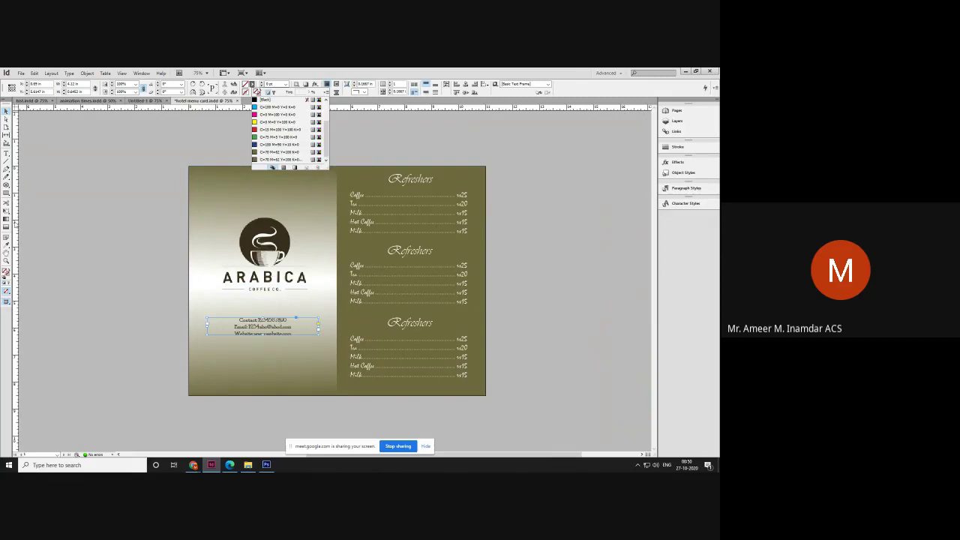
pyautogui.press('Escape')
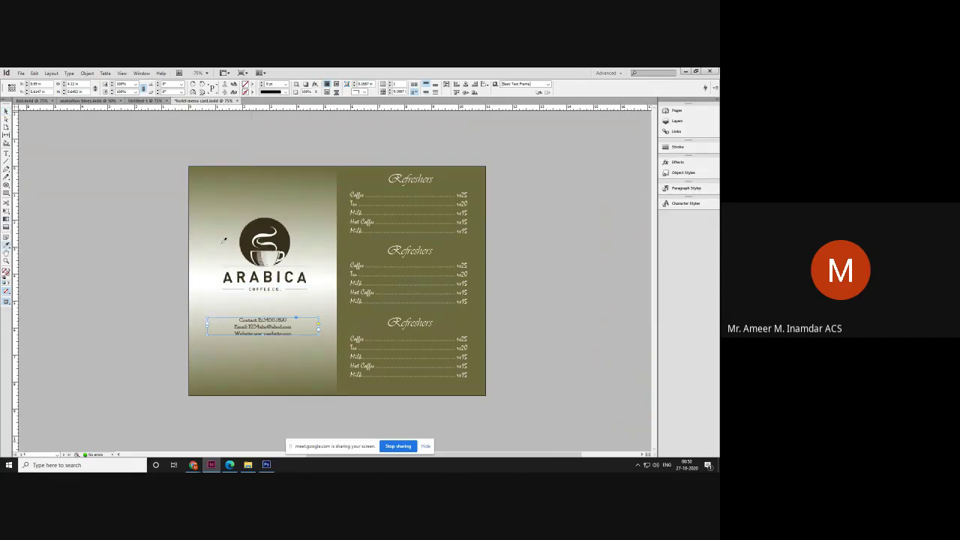
pyautogui.click(255, 224)
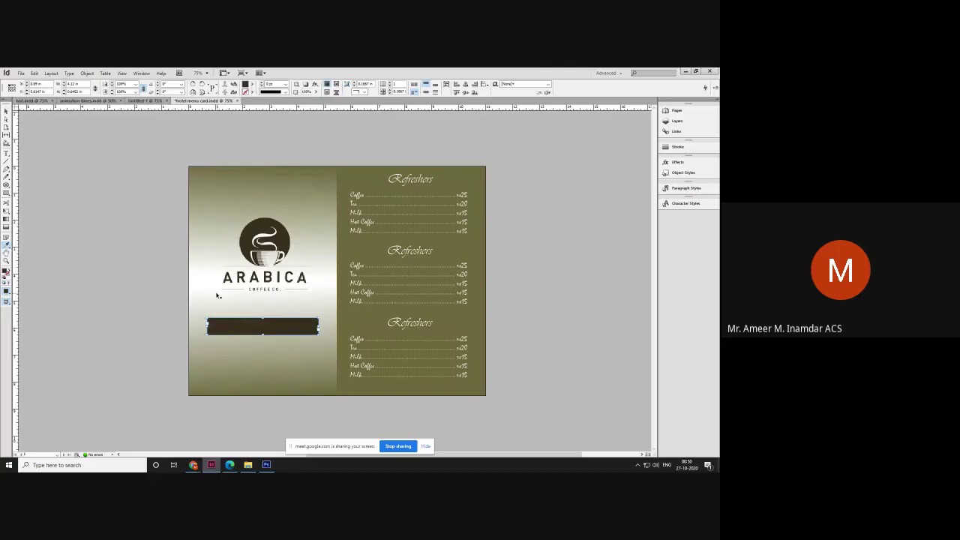
pyautogui.hotkey('ctrl', 'z')
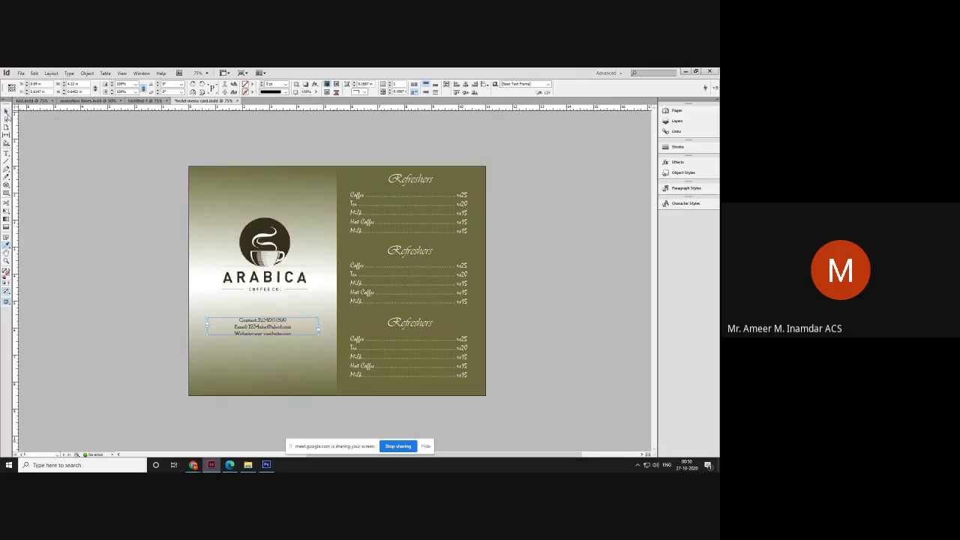
pyautogui.click(71, 169)
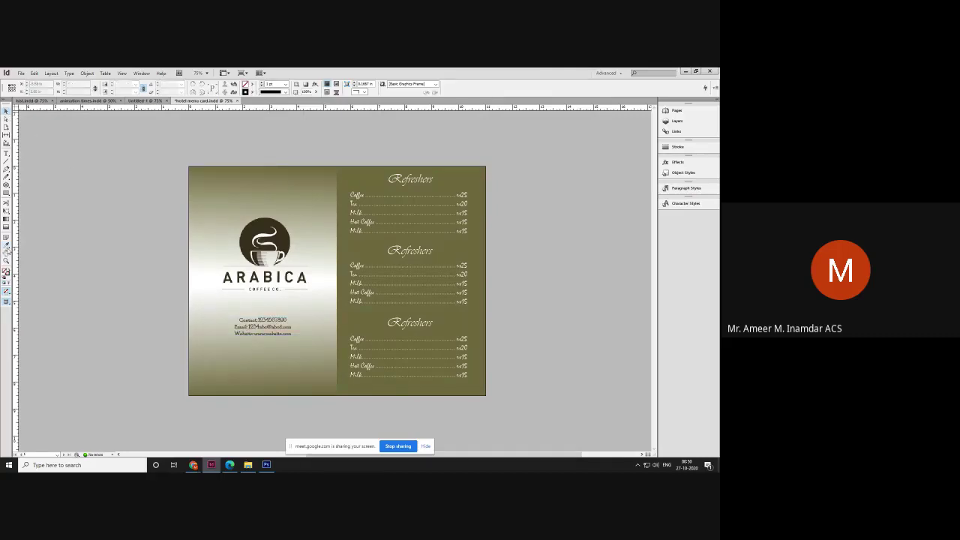
# Step: Add a new dark brown swatch and convert it to CMYK (C=58 M=62 Y=82 K=66)
pyautogui.click(254, 84)
pyautogui.click(307, 168)
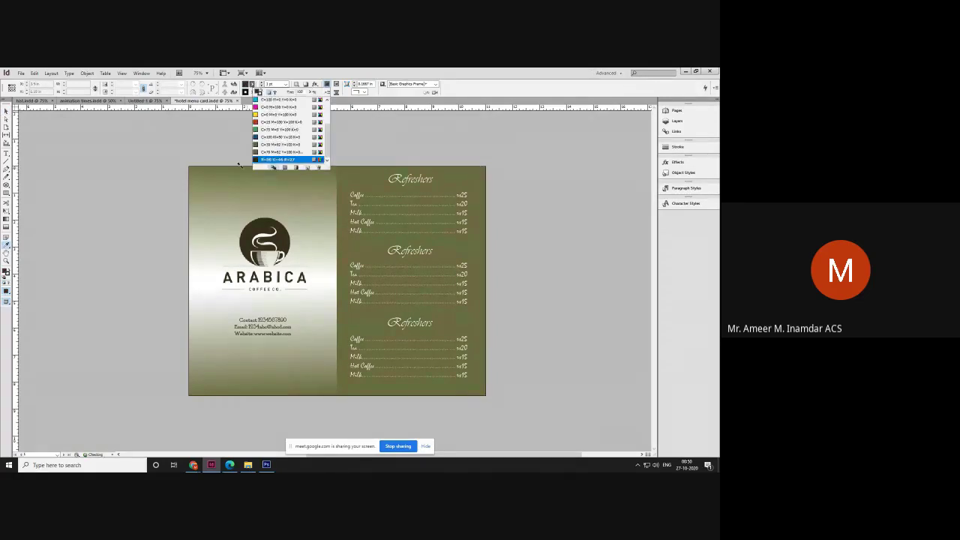
pyautogui.doubleClick(276, 160)
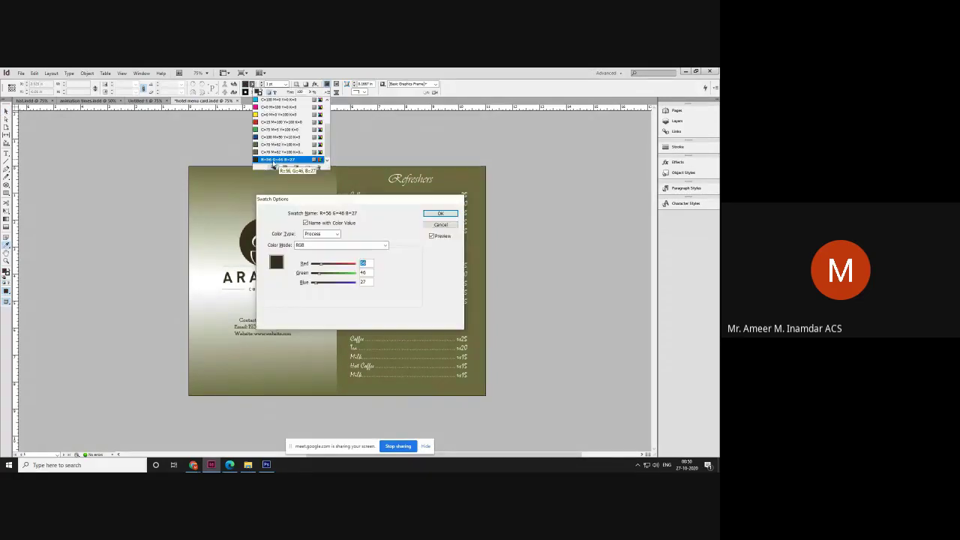
pyautogui.click(330, 245)
pyautogui.click(326, 264)
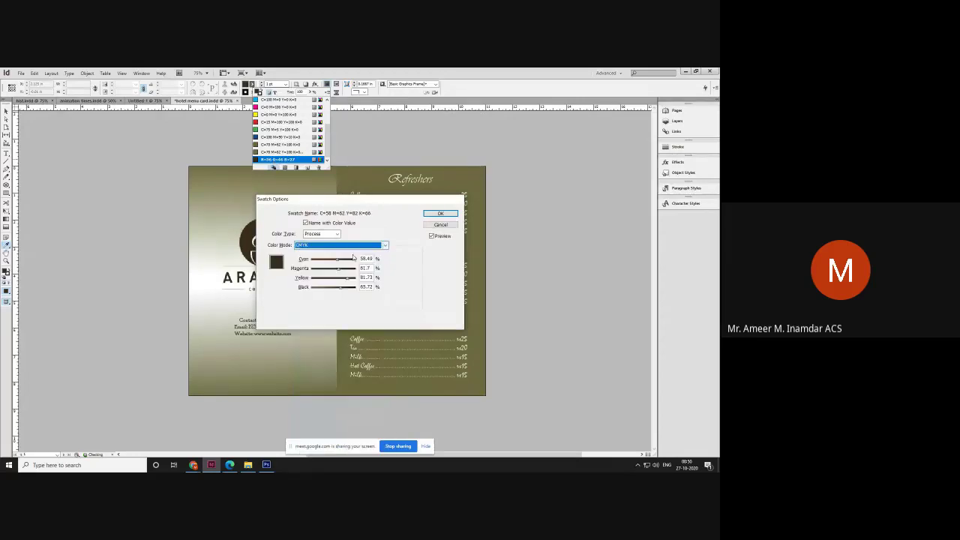
pyautogui.click(426, 213)
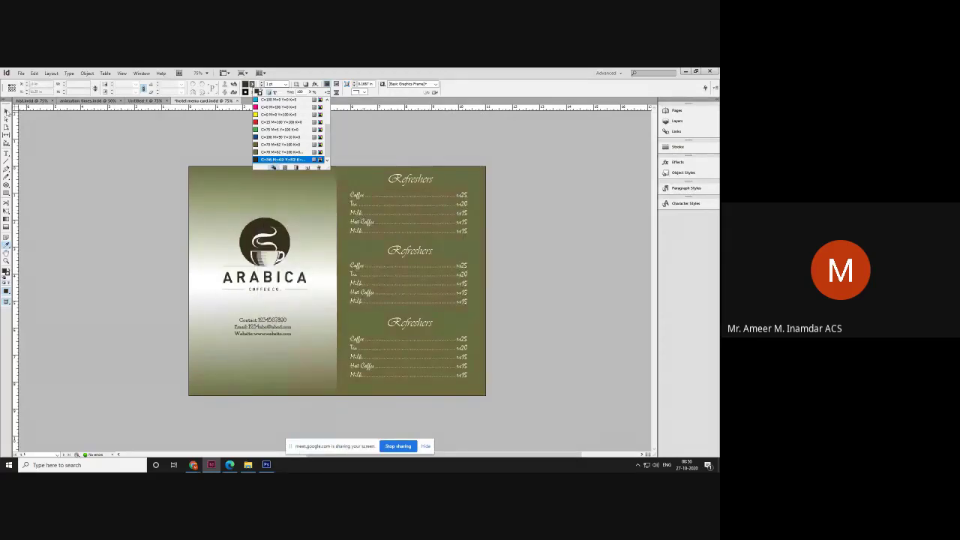
pyautogui.click(6, 111)
# Step: Fill the right-hand price-list panel with the new dark brown swatch
pyautogui.click(363, 185)
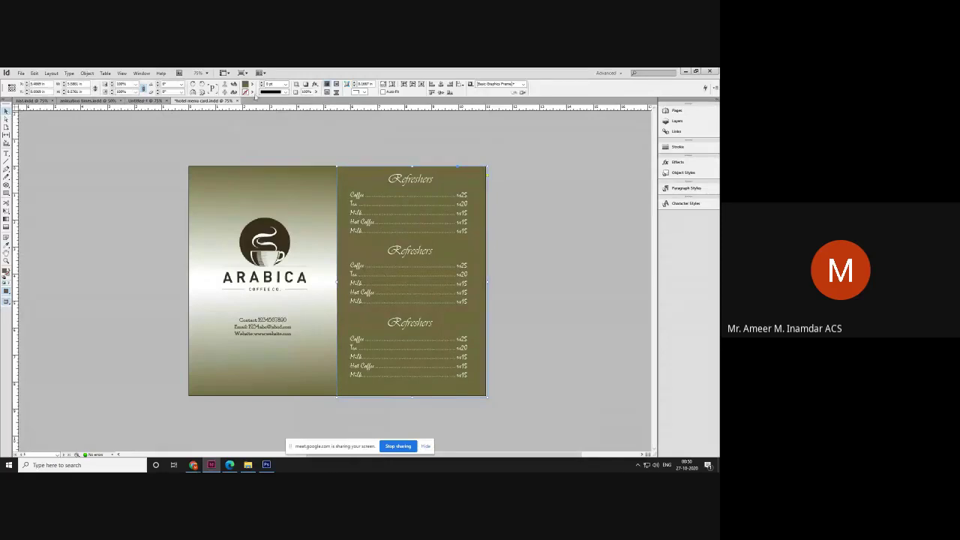
pyautogui.click(253, 84)
pyautogui.click(272, 159)
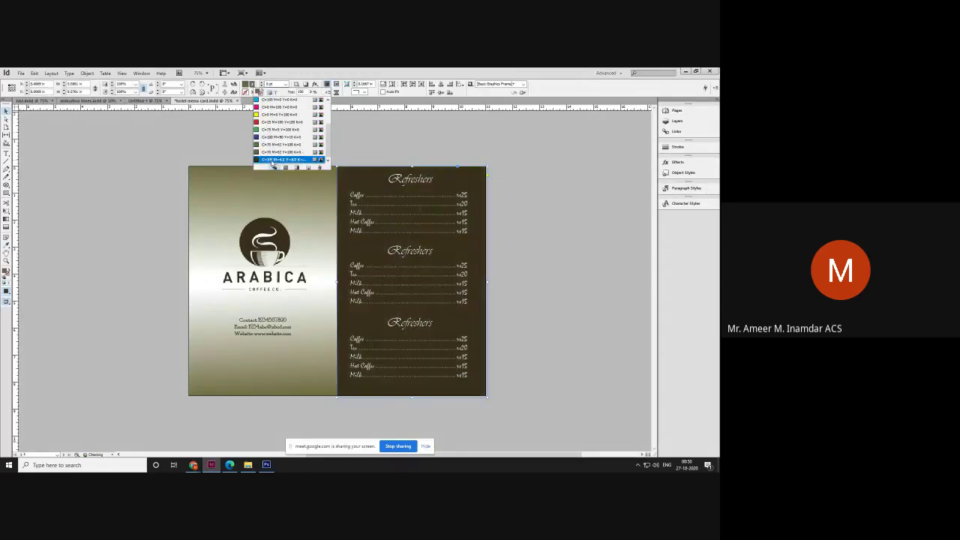
pyautogui.click(316, 182)
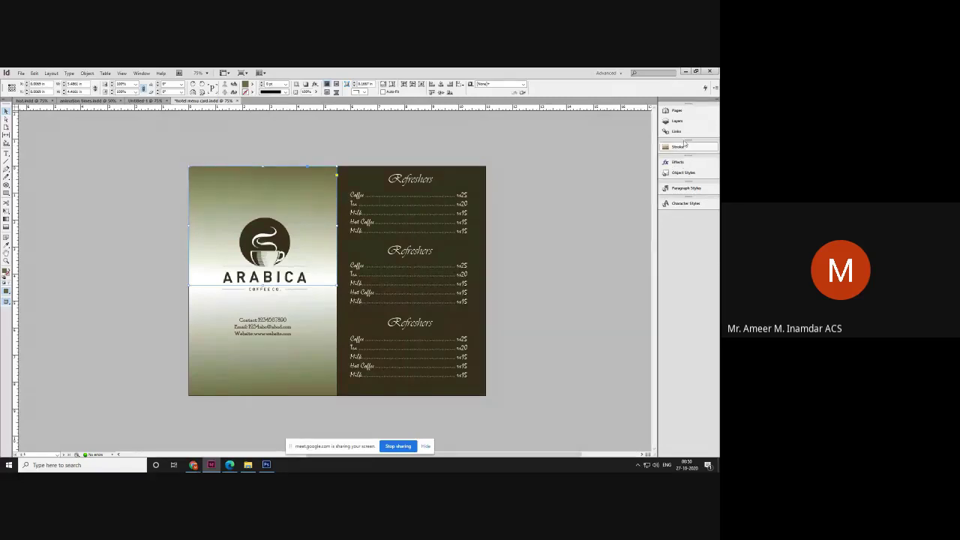
# Step: Reset the workspace and bring out the Gradient panel, trying then undoing a radial fill
pyautogui.click(607, 73)
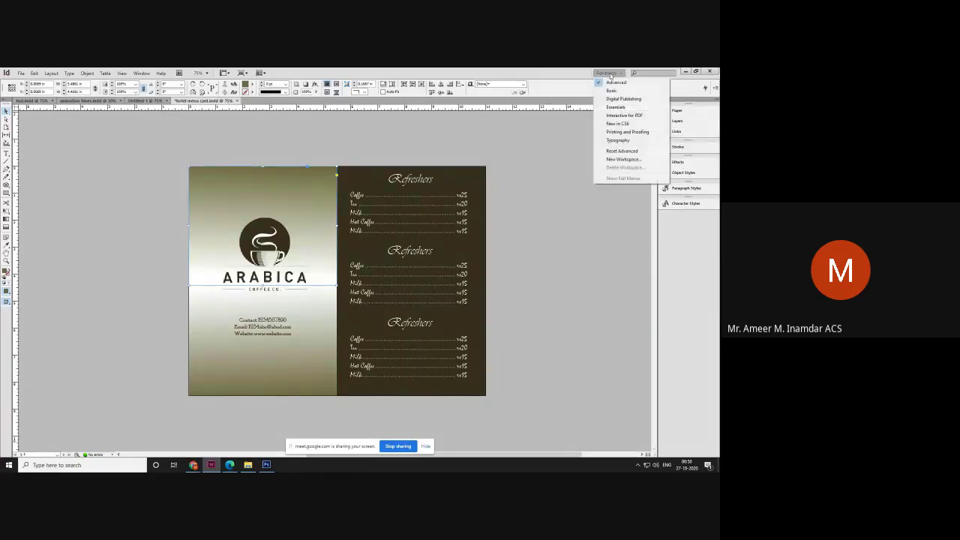
pyautogui.click(627, 153)
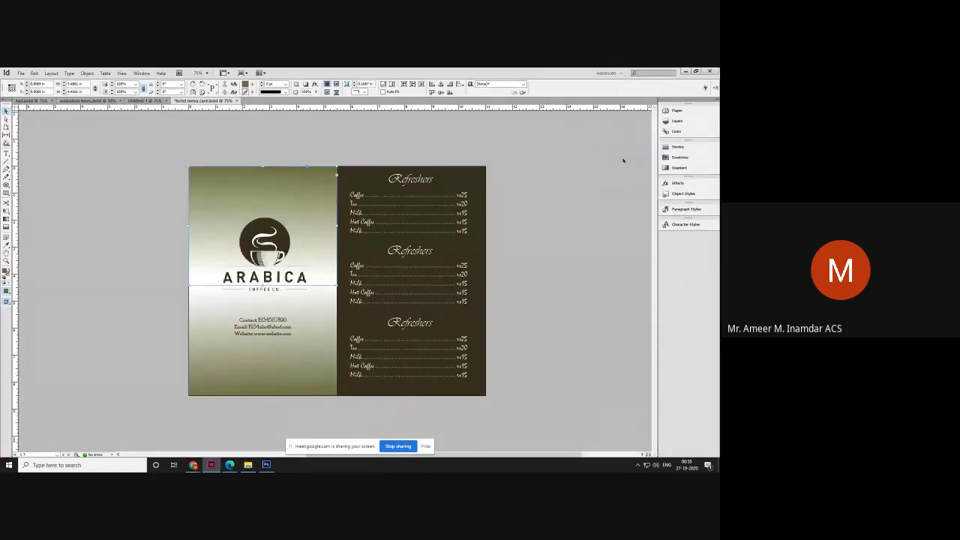
pyautogui.moveTo(622, 141); pyautogui.dragTo(551, 222)
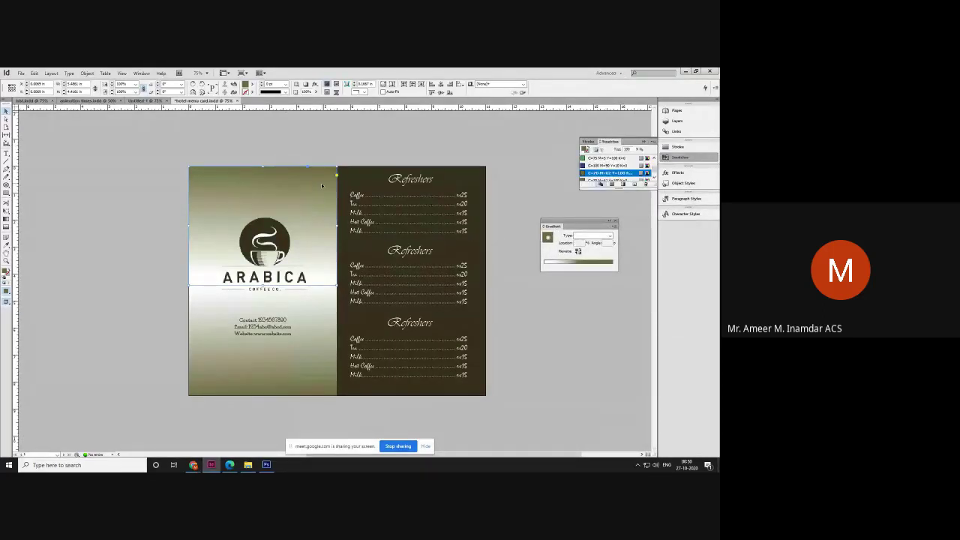
pyautogui.click(563, 262)
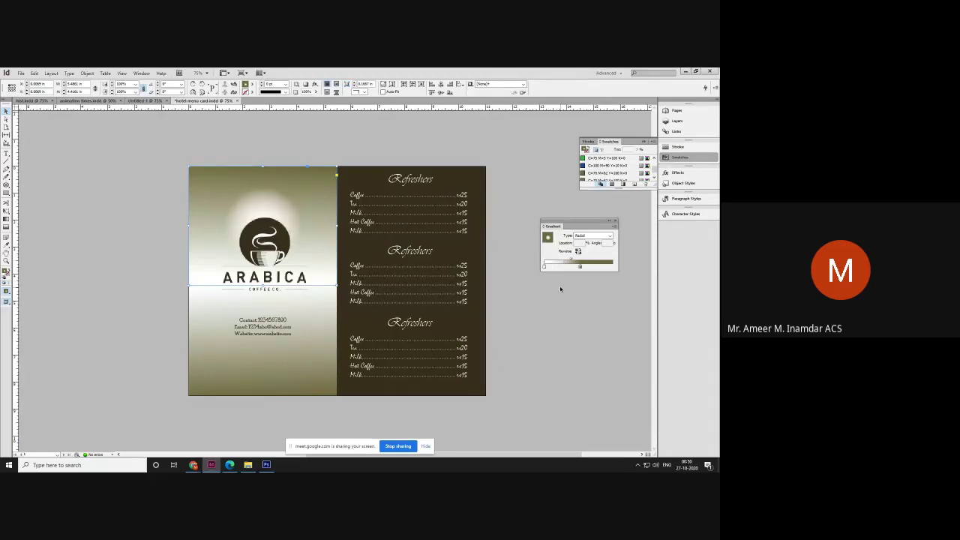
pyautogui.hotkey('ctrl', 'z')
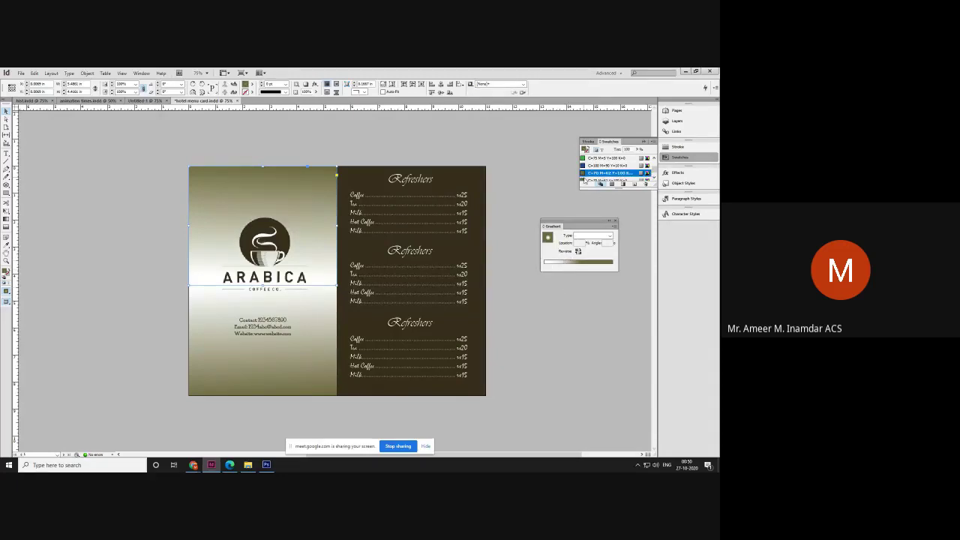
pyautogui.scroll(-1, 592, 177)
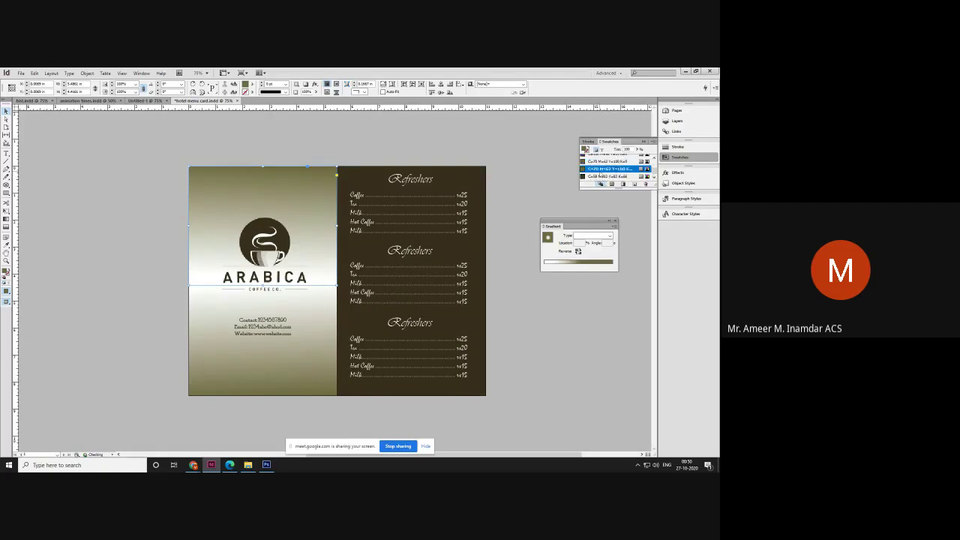
pyautogui.scroll(-1, 592, 177)
# Step: Apply a radial gradient using the dark brown swatch stop and tune its glow behind the logo
pyautogui.click(592, 177)
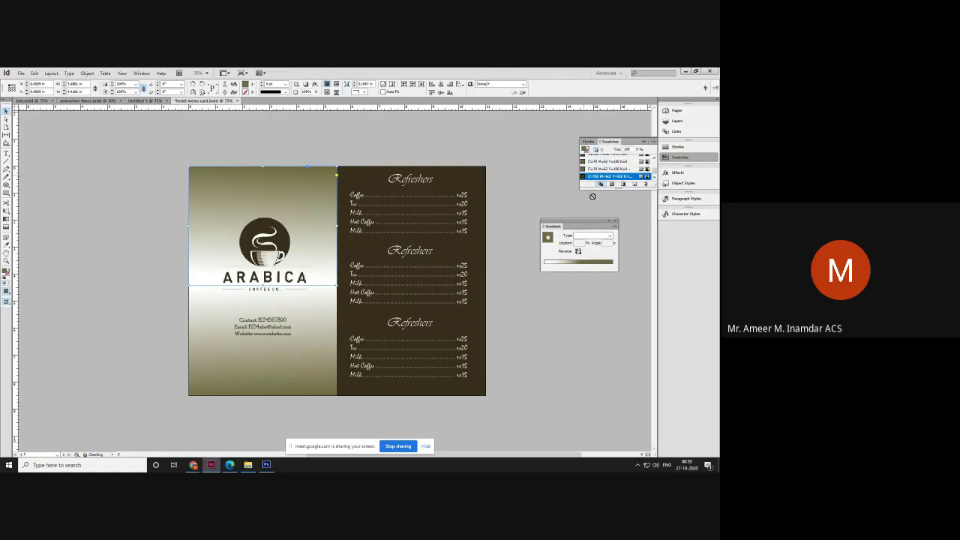
pyautogui.click(610, 266)
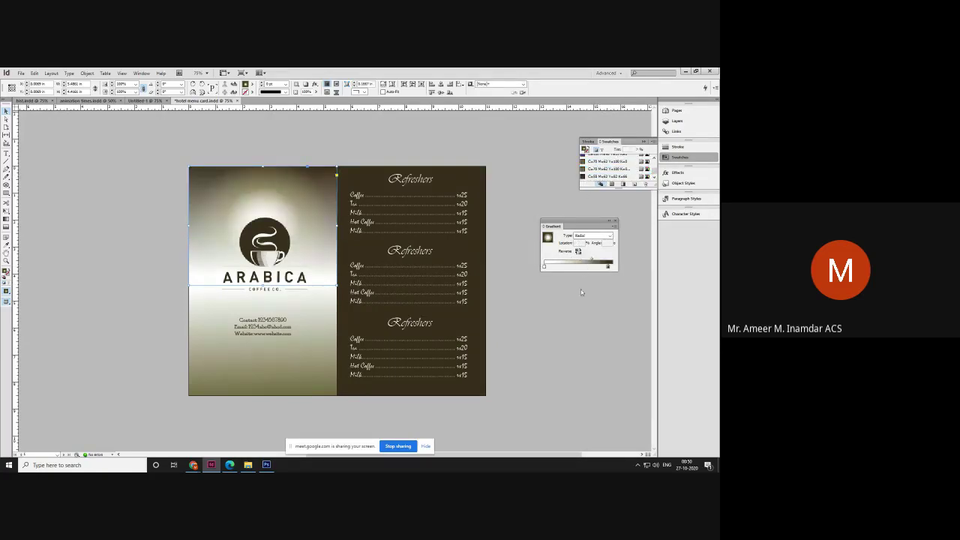
pyautogui.click(588, 263)
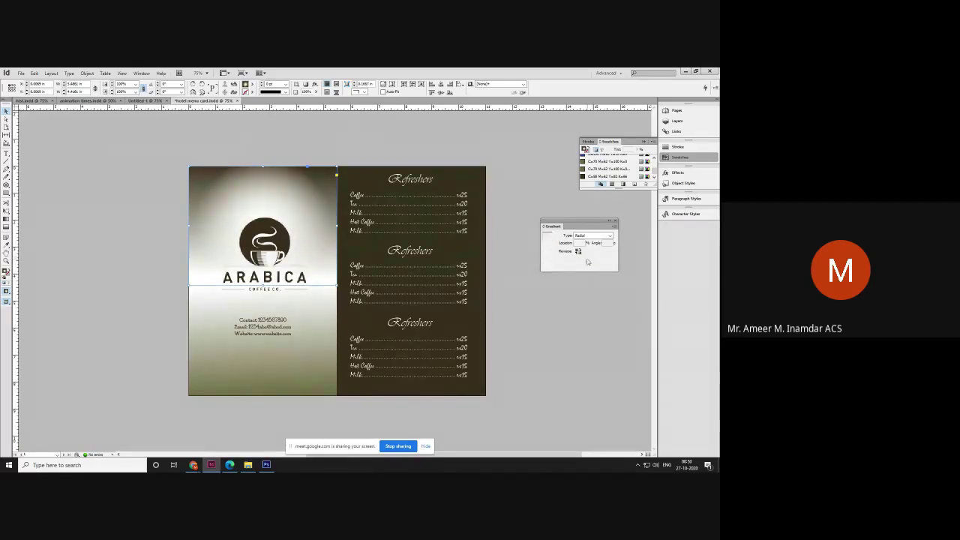
pyautogui.moveTo(588, 263); pyautogui.dragTo(564, 262)
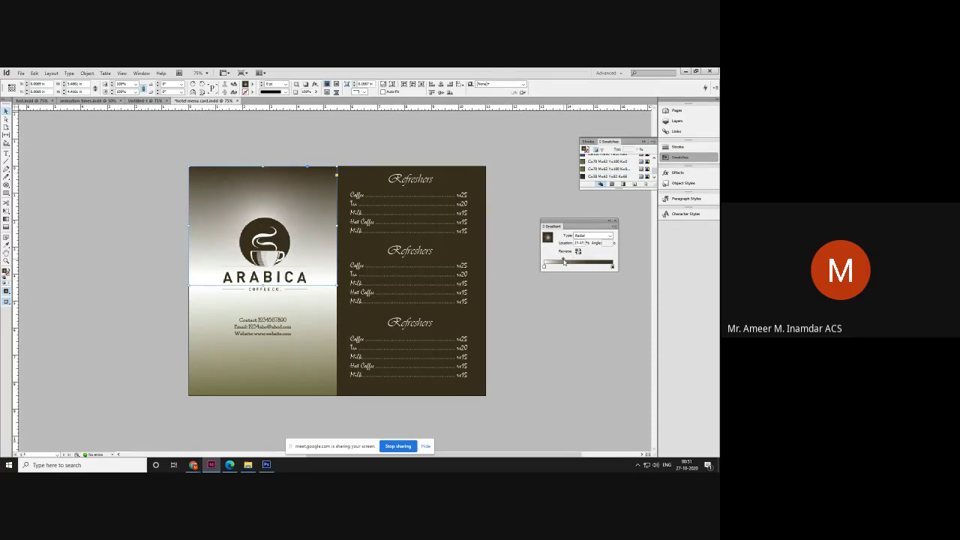
pyautogui.click(616, 222)
pyautogui.click(334, 241)
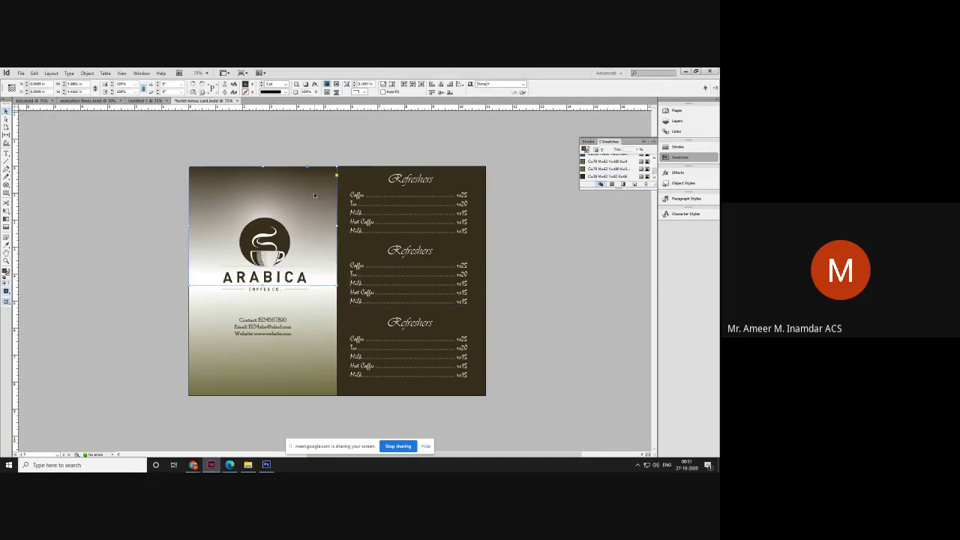
pyautogui.click(311, 365)
# Step: Replace the lower-left frame with a vertically flipped copy of the gradient frame, nudged into place
pyautogui.press('/')
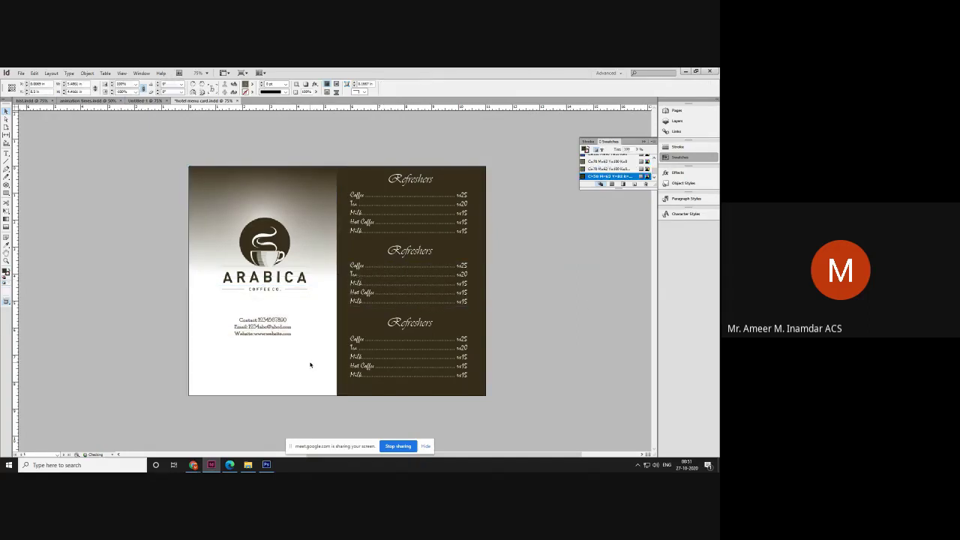
pyautogui.moveTo(311, 295); pyautogui.dragTo(313, 298)
pyautogui.press('.')
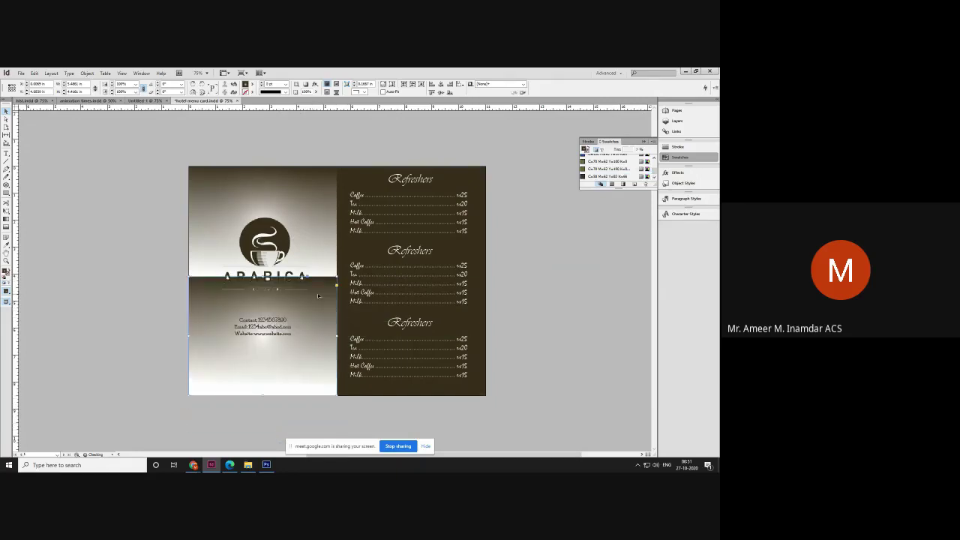
pyautogui.rightClick(322, 315)
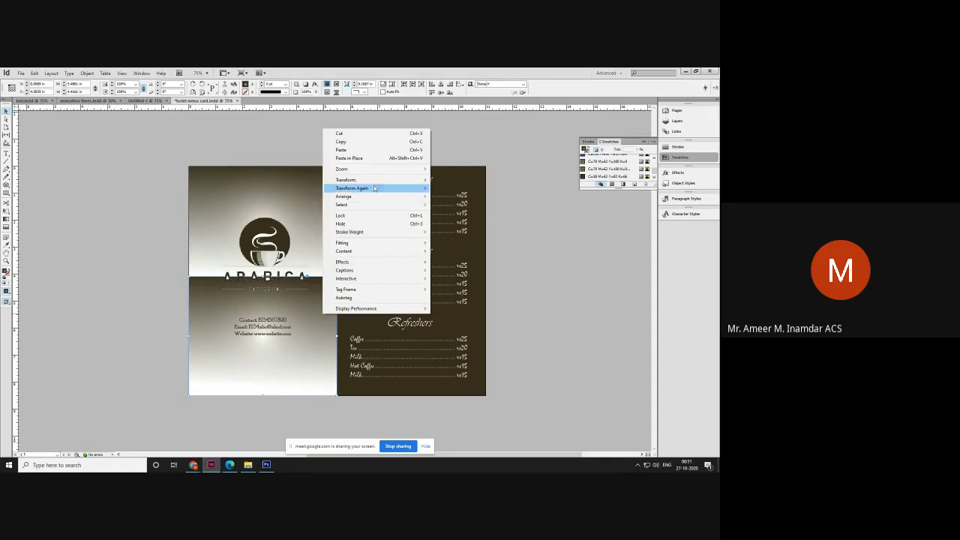
pyautogui.moveTo(375, 185)
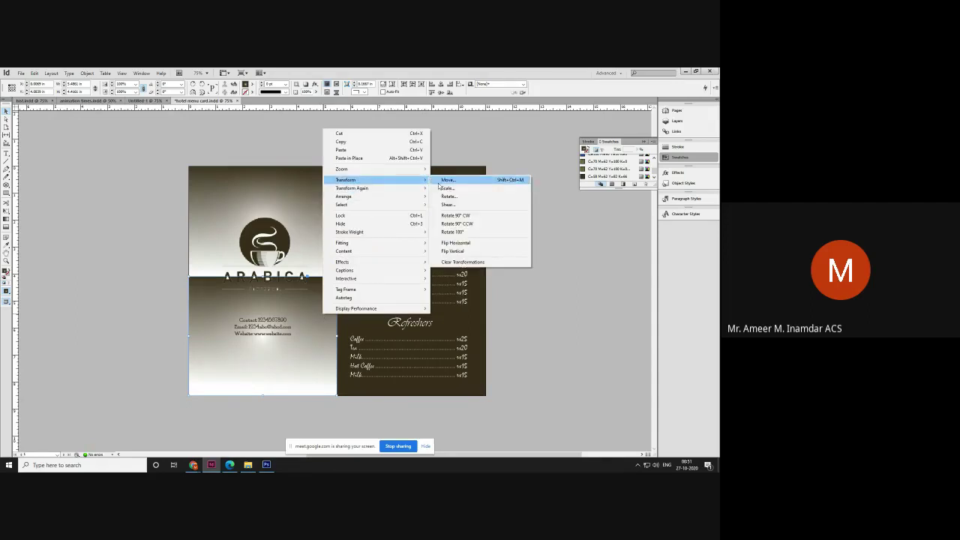
pyautogui.click(459, 251)
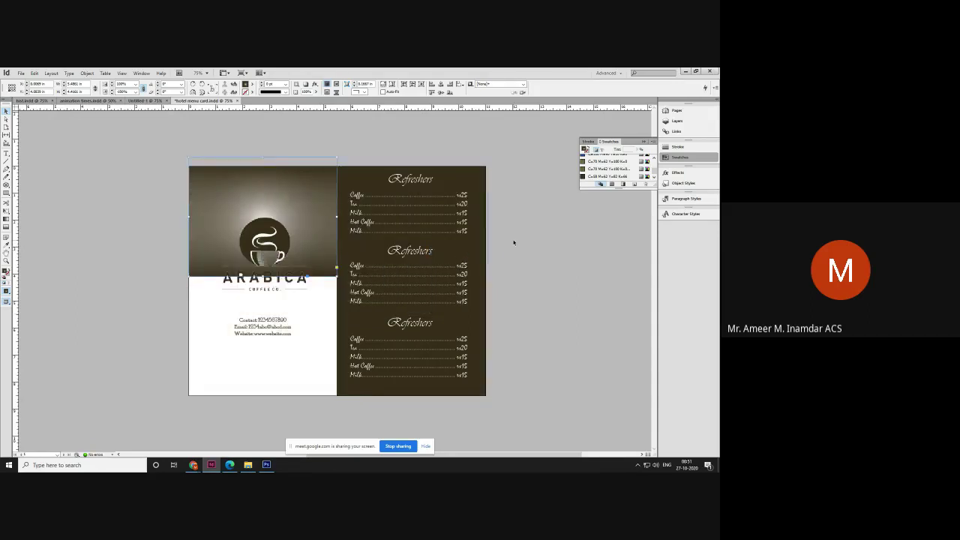
pyautogui.hotkey('shift', 'Down')
pyautogui.hotkey('shift', 'Down')
pyautogui.hotkey('shift', 'Down')
pyautogui.hotkey('shift', 'Down')
pyautogui.hotkey('shift', 'Down')
pyautogui.hotkey('shift', 'Down')
pyautogui.hotkey('shift', 'Down')
pyautogui.hotkey('shift', 'Down')
pyautogui.hotkey('shift', 'Down')
pyautogui.hotkey('shift', 'Down')
pyautogui.hotkey('shift', 'Down')
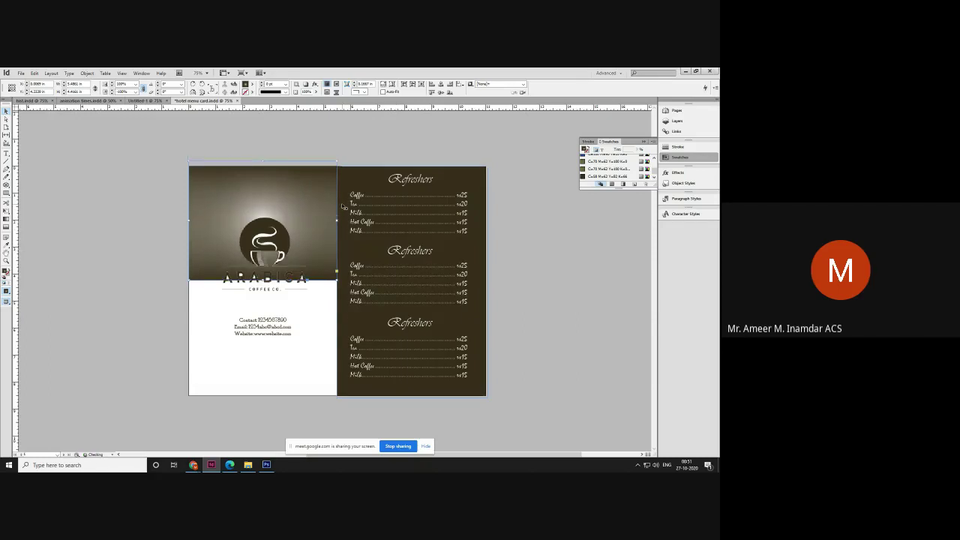
pyautogui.hotkey('shift', 'Down')
pyautogui.hotkey('shift', 'Down')
pyautogui.hotkey('shift', 'Down')
pyautogui.hotkey('shift', 'Down')
pyautogui.hotkey('shift', 'Down')
pyautogui.hotkey('shift', 'Down')
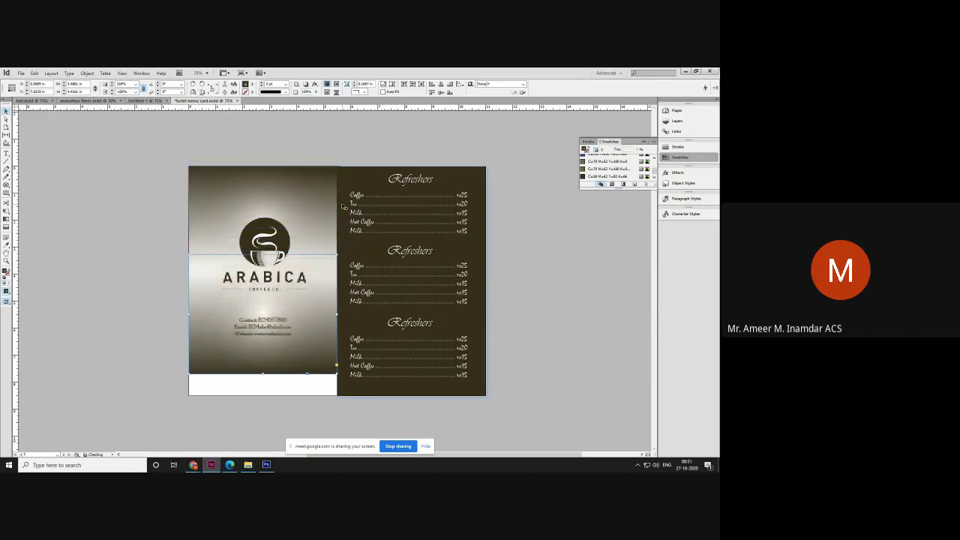
pyautogui.hotkey('shift', 'Up')
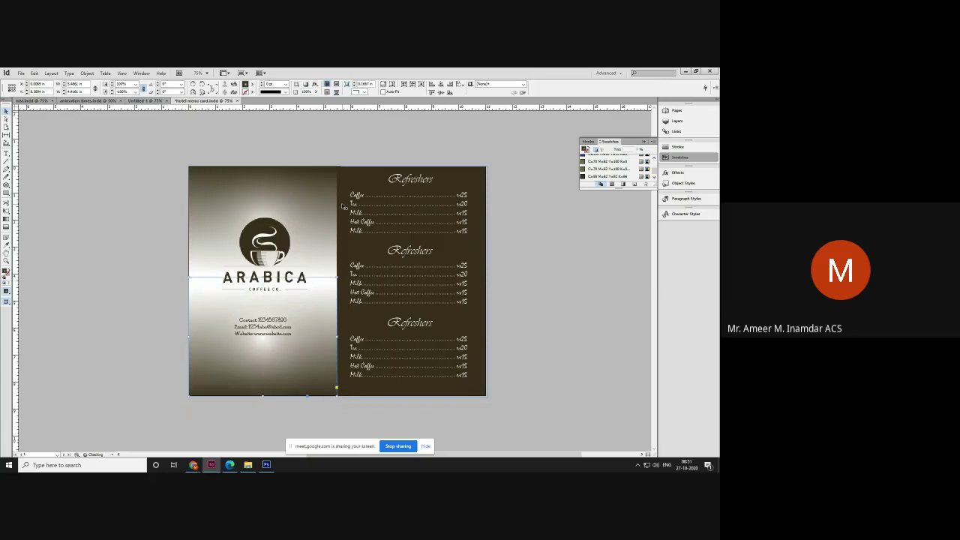
# Step: View the whole menu card, then switch over to the Google Meet window
pyautogui.click(344, 207)
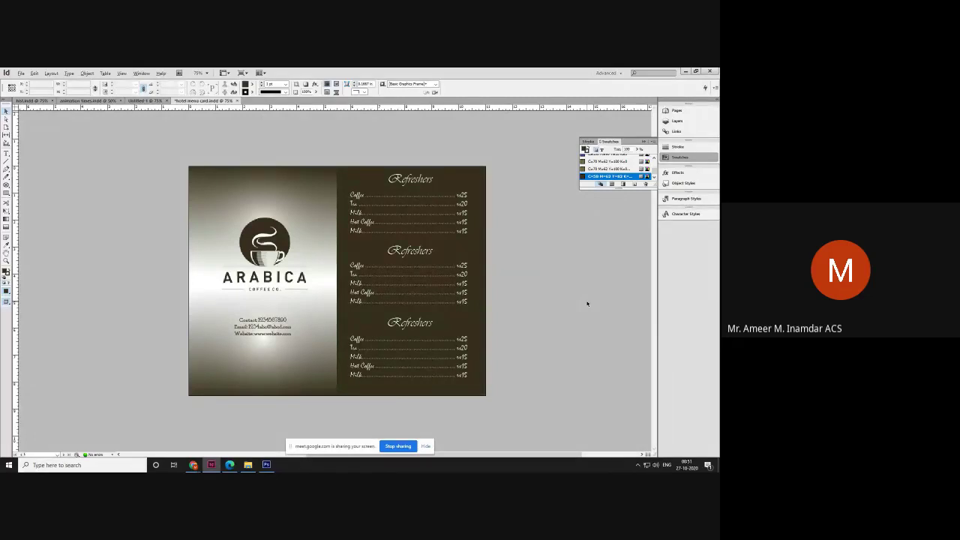
pyautogui.hotkey('ctrl', '-')
pyautogui.hotkey('ctrl', '-')
pyautogui.moveTo(496, 302); pyautogui.dragTo(417, 303)
pyautogui.hotkey('alt', 'Tab')
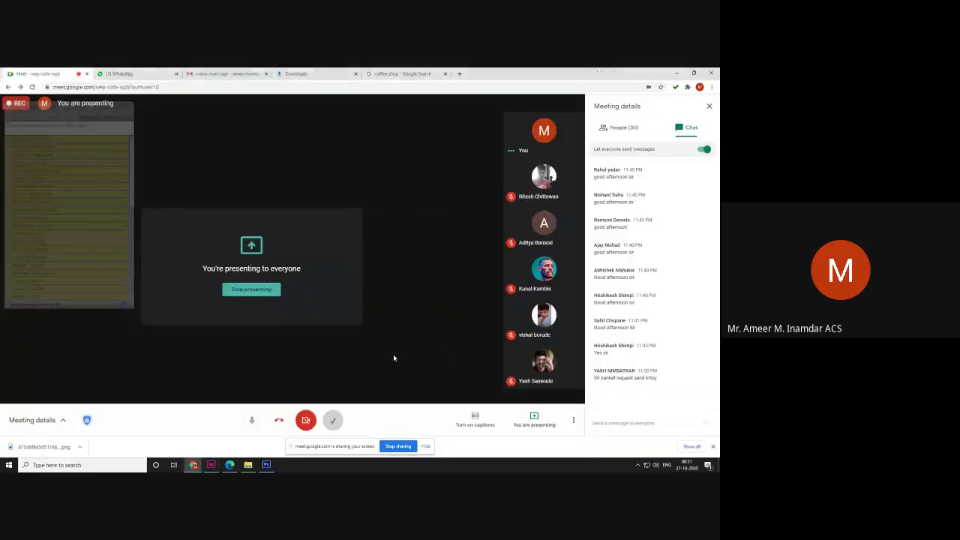
# Step: Return to the Google Meet call in Chrome and end the screen share
pyautogui.hotkey('alt', 'Tab')
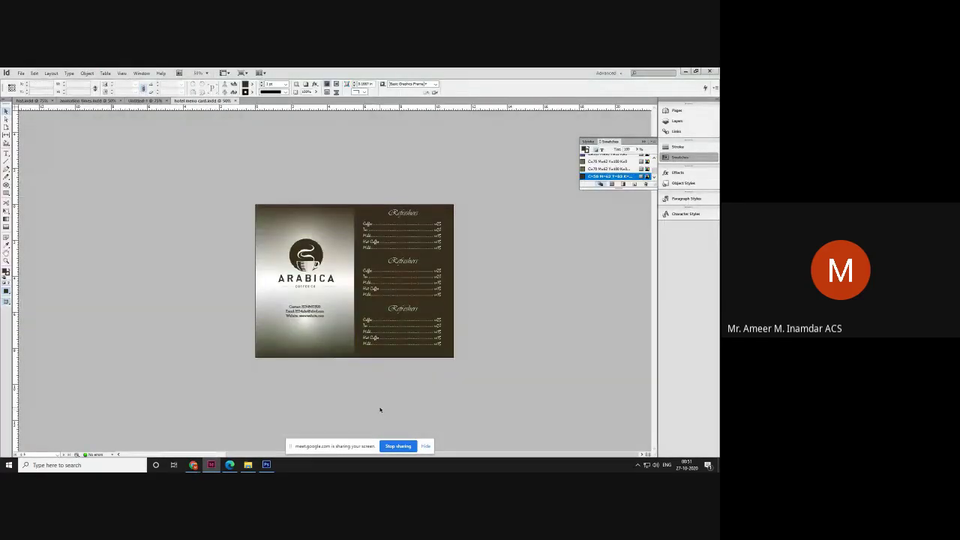
pyautogui.moveTo(193, 465)
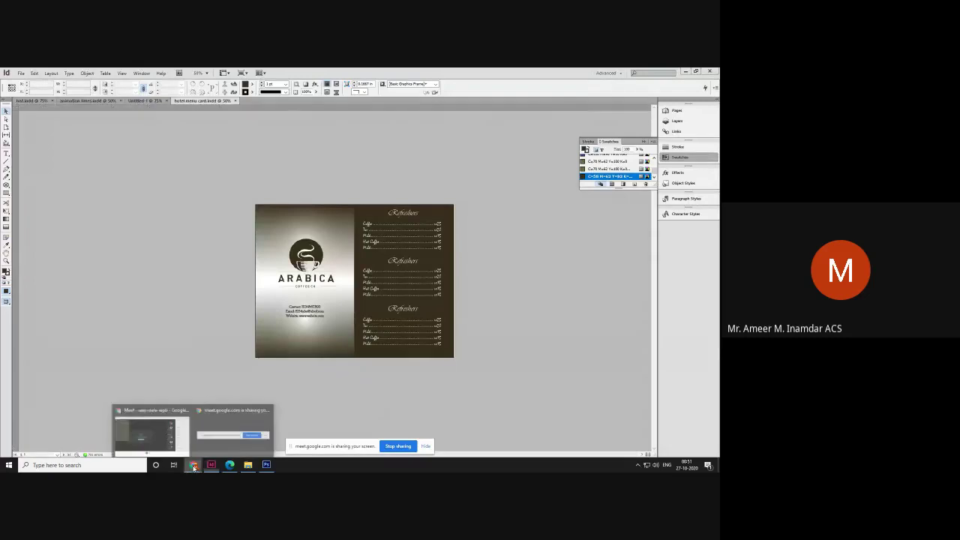
pyautogui.click(150, 427)
pyautogui.click(534, 418)
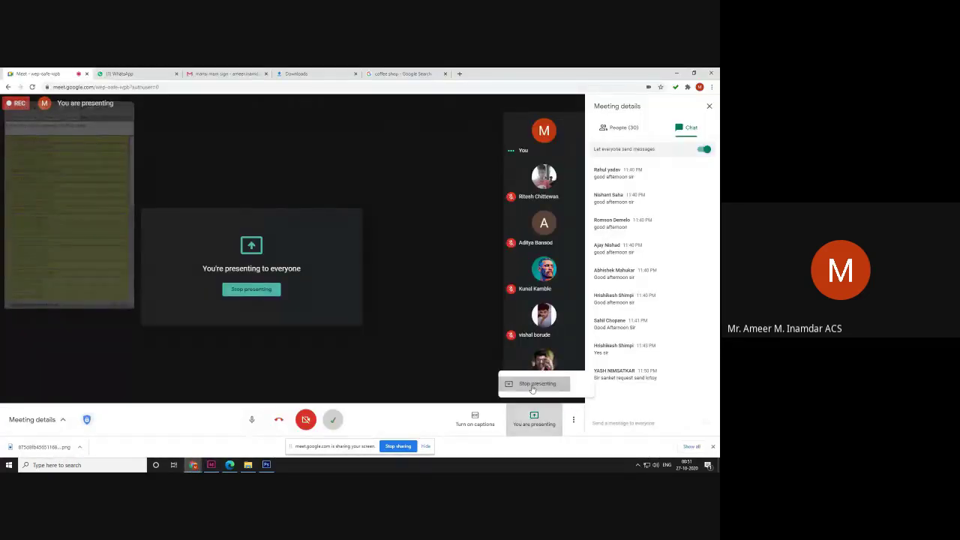
pyautogui.click(534, 386)
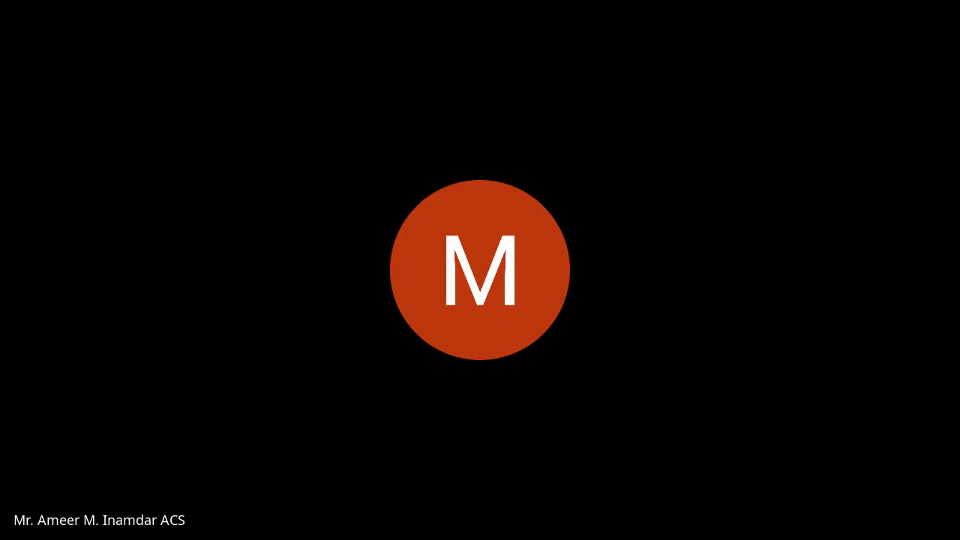